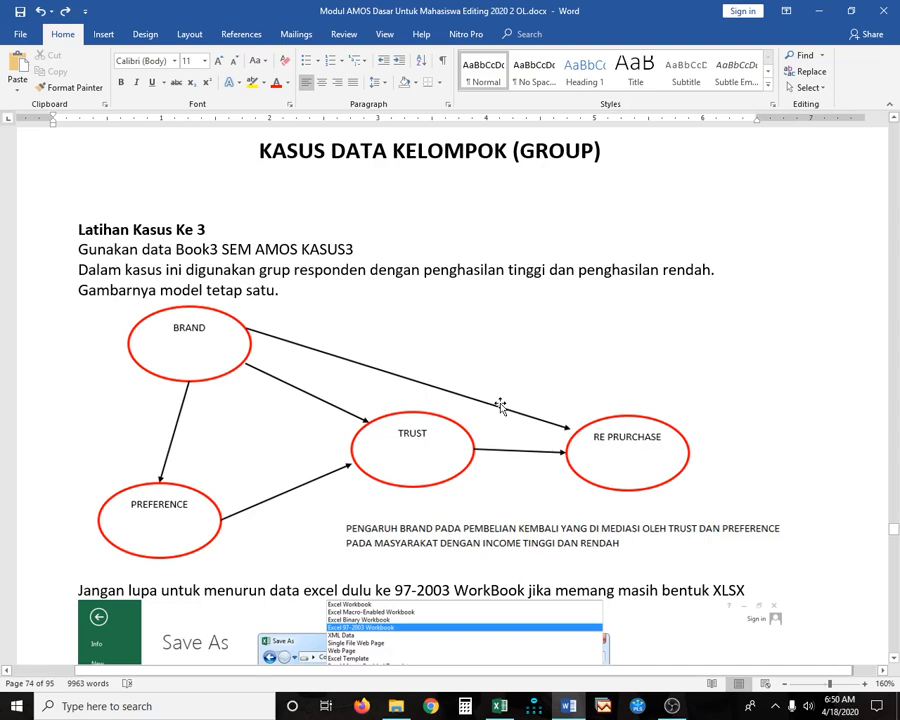
Step: Switch to the Book3 SEM AMOS KASUS 3 workbook in Excel and review the Data Primer analysis flow
click(499, 706)
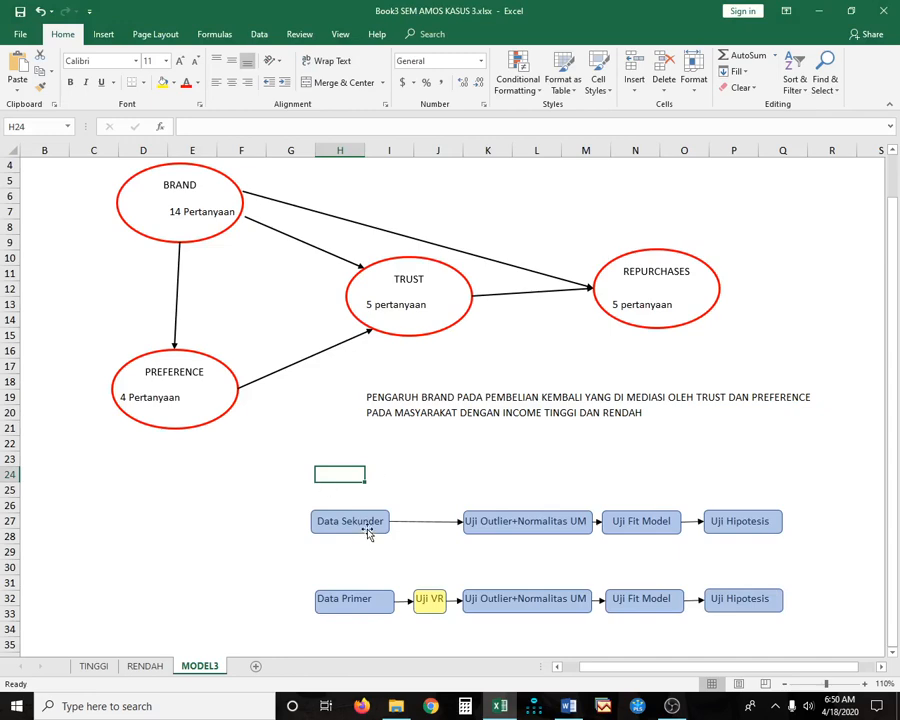
click(357, 601)
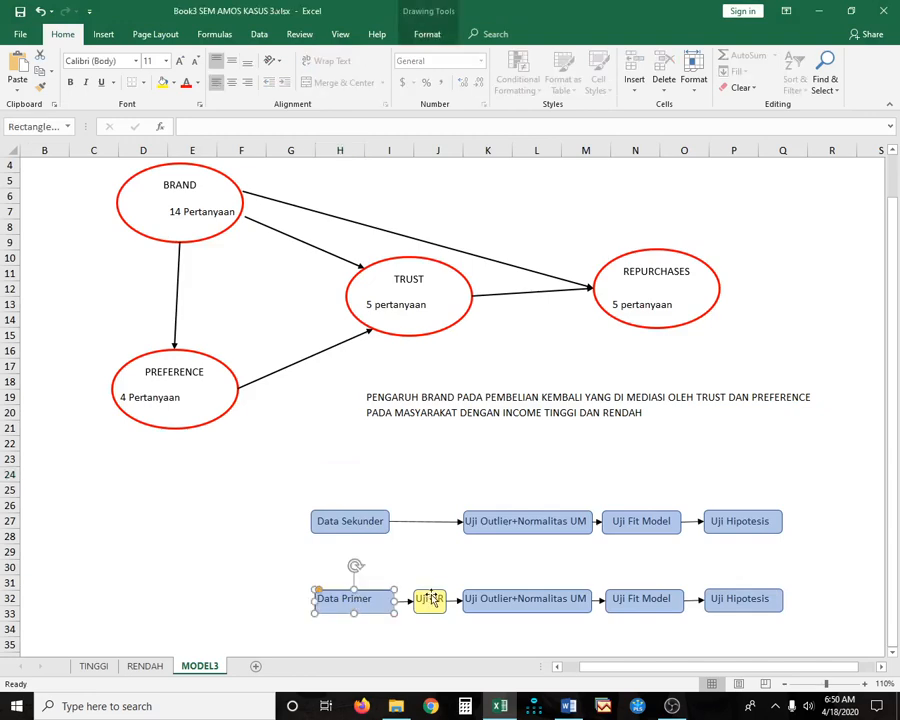
click(458, 643)
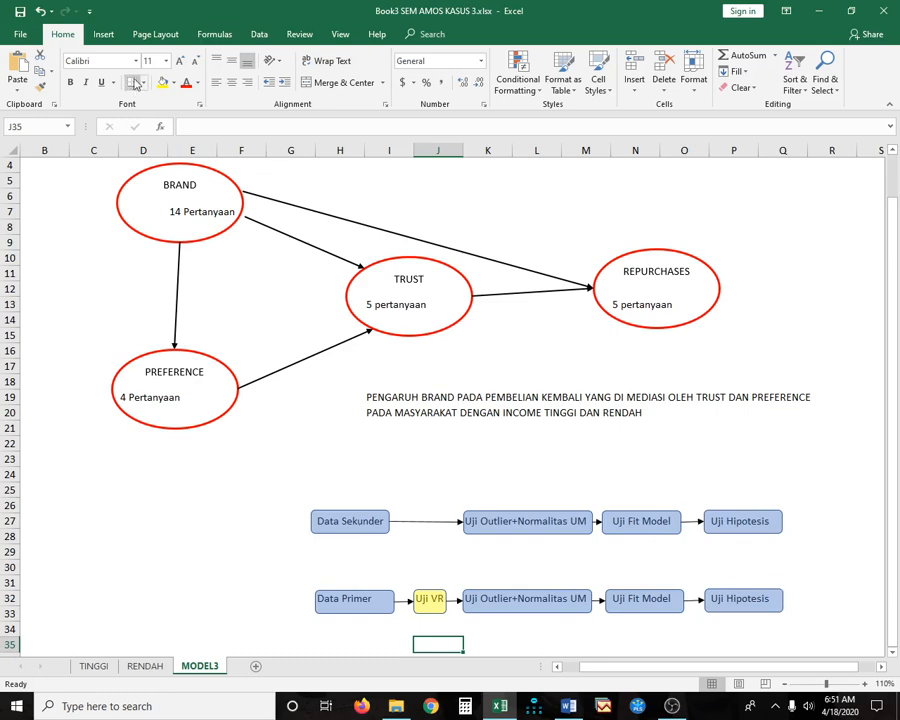
Step: Draw a tall rounded rectangle about 1.44" high and 0.46" wide beside the two Uji Hipotesis boxes, spanning both flow rows
click(104, 36)
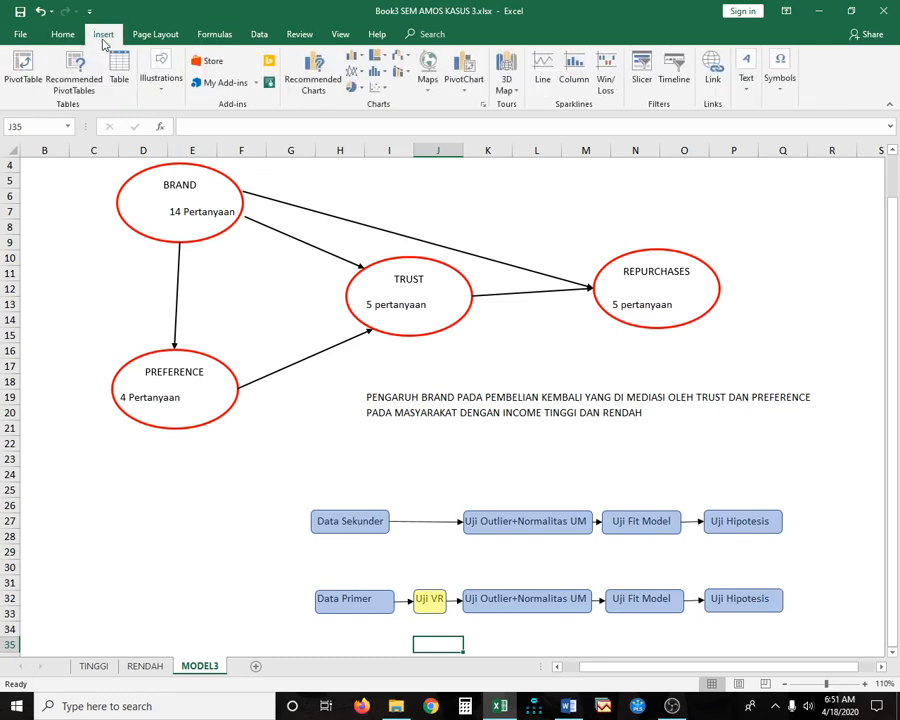
click(160, 76)
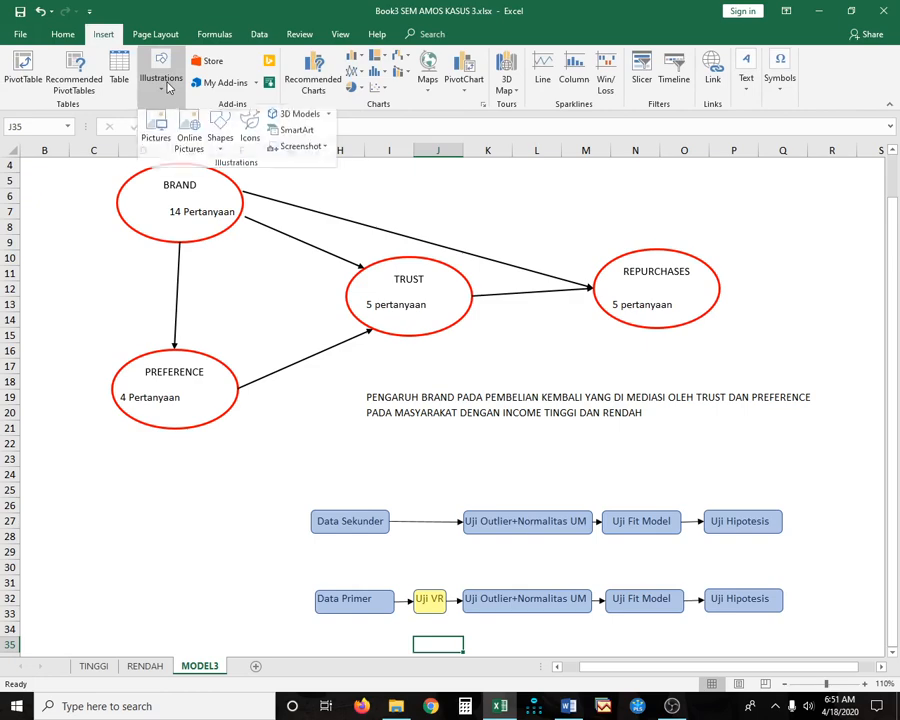
click(220, 130)
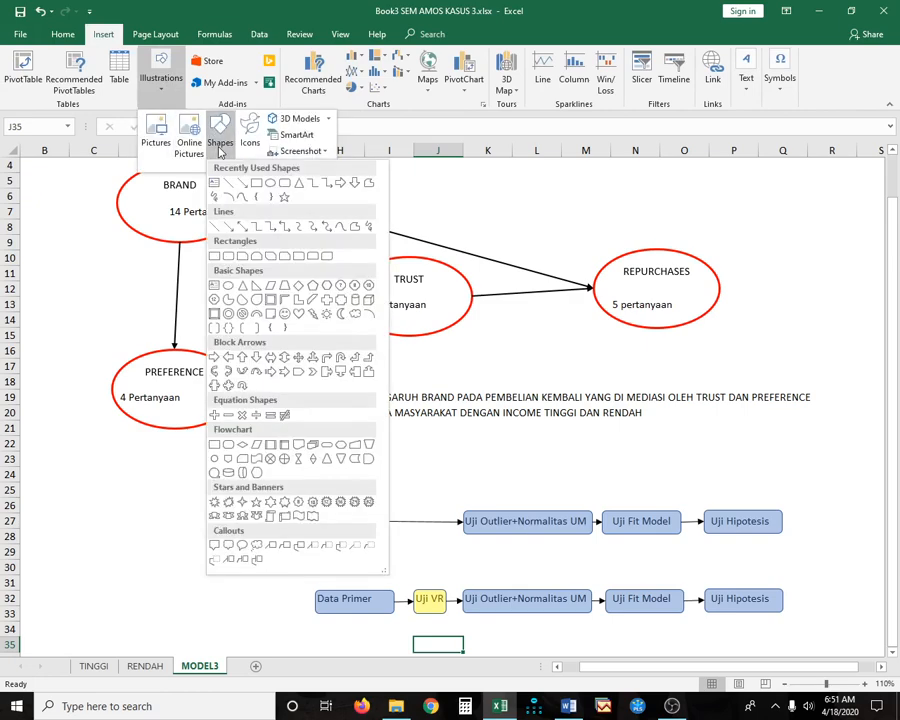
click(284, 183)
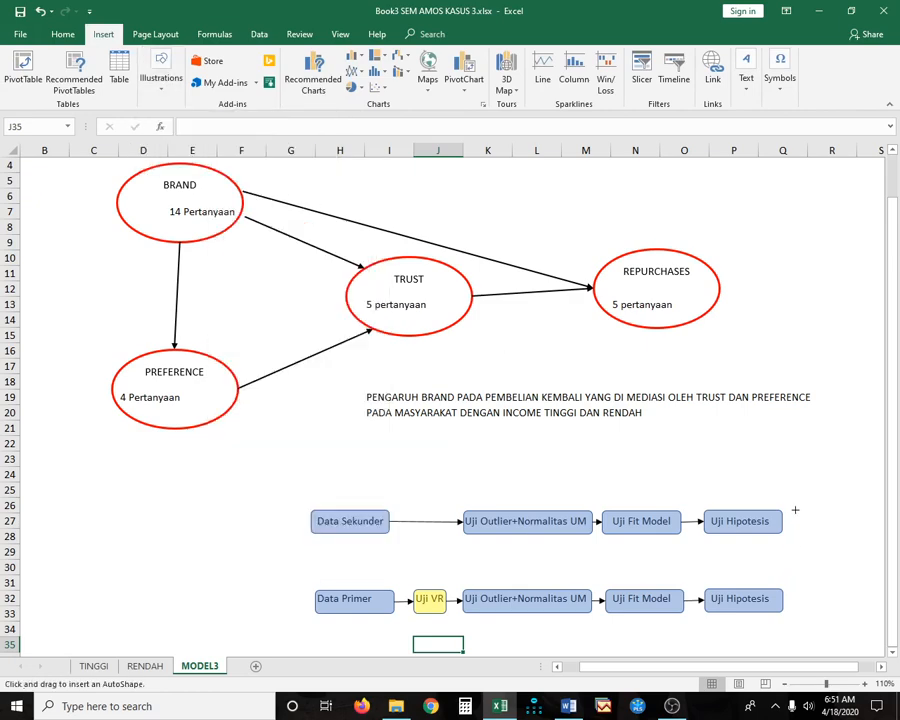
mouse_move(795, 510)
mouse_down()
mouse_move(808, 608)
mouse_move(829, 614)
mouse_up()
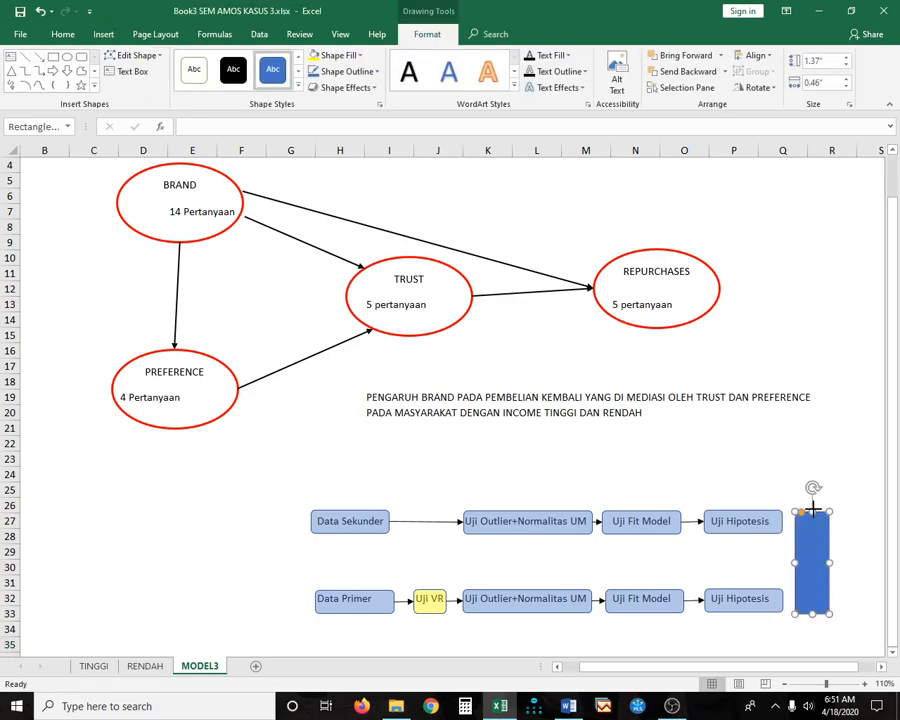
drag(813, 509, 812, 504)
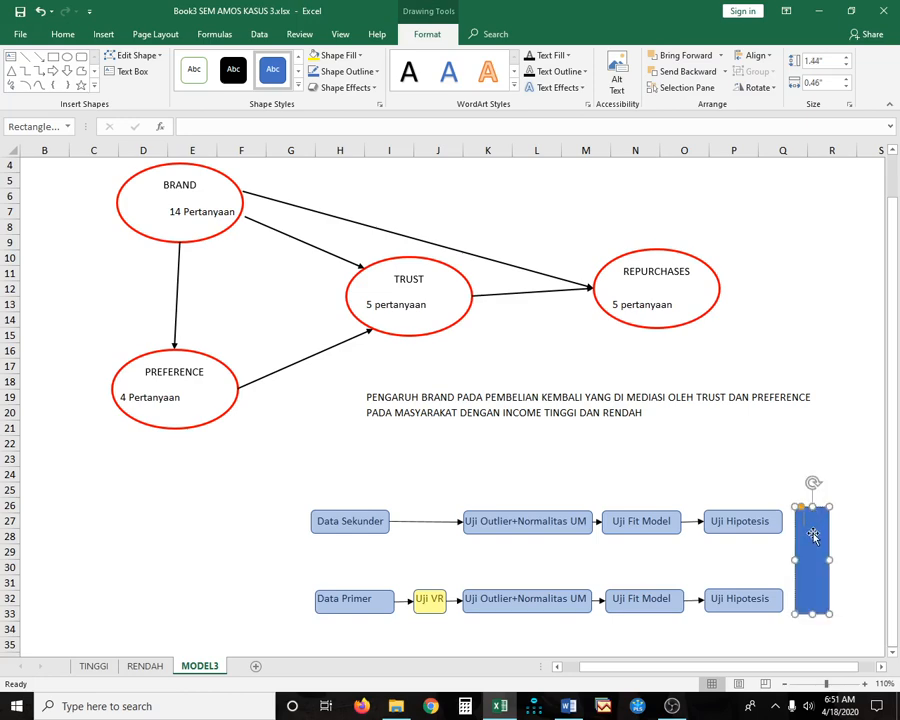
Step: Label the new rounded rectangle with MI twice, once level with each analysis flow
text(MI MI)
click(728, 462)
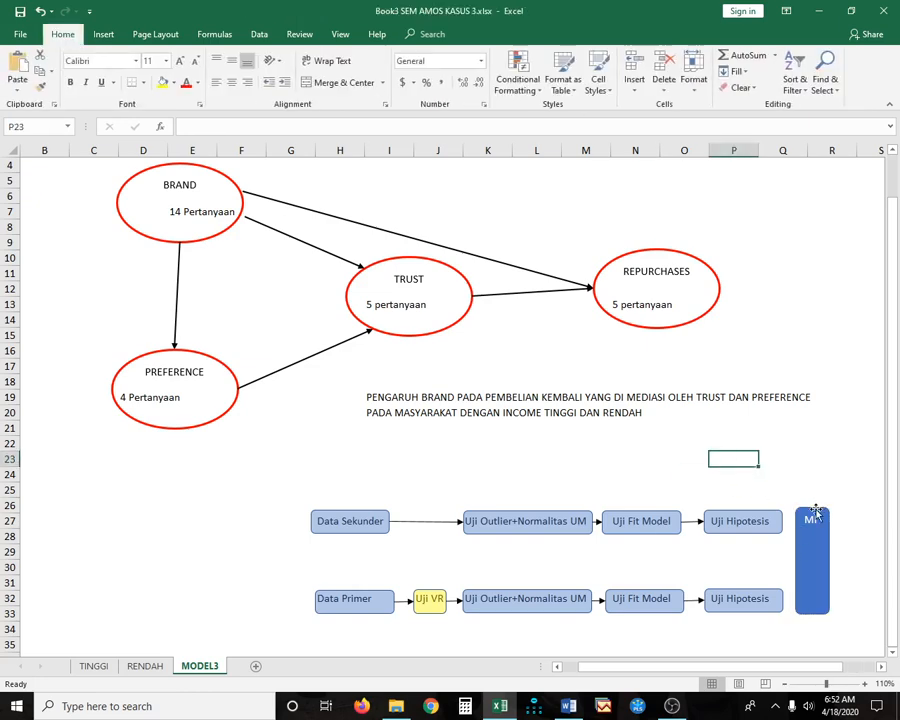
click(819, 598)
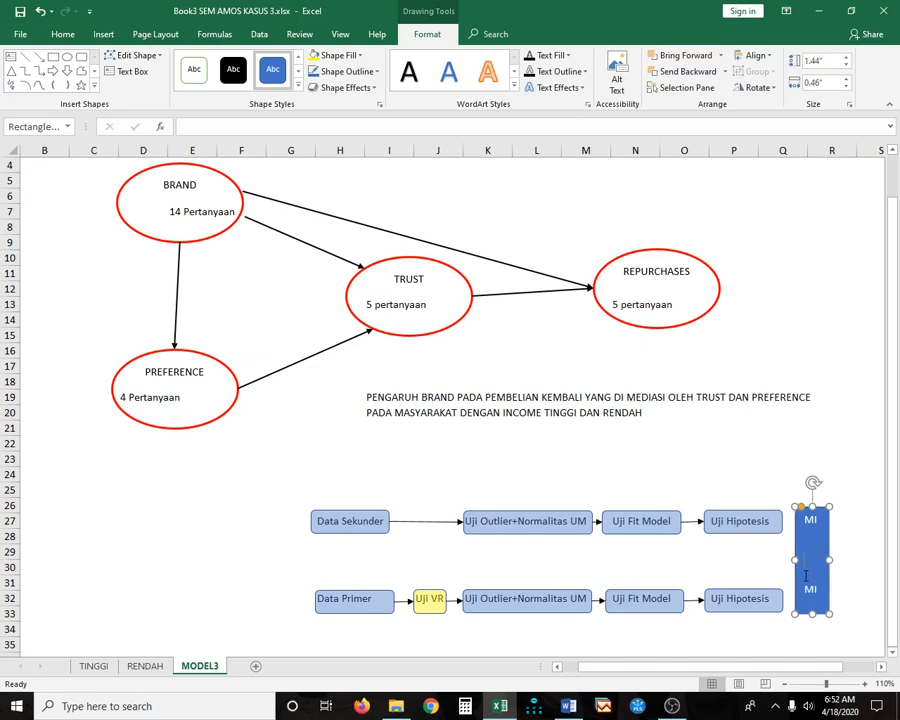
click(705, 471)
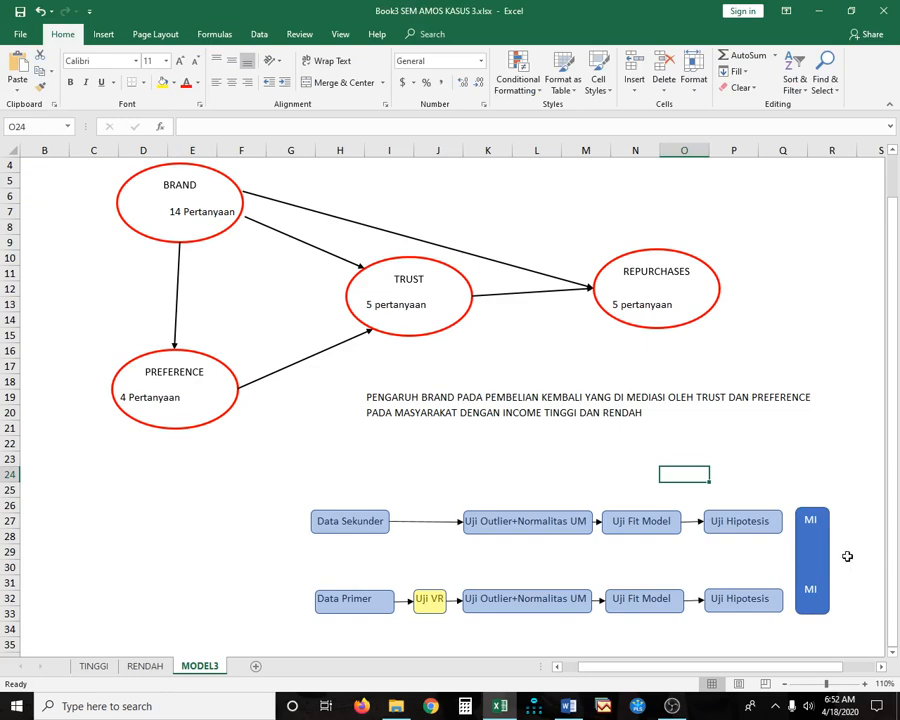
click(284, 475)
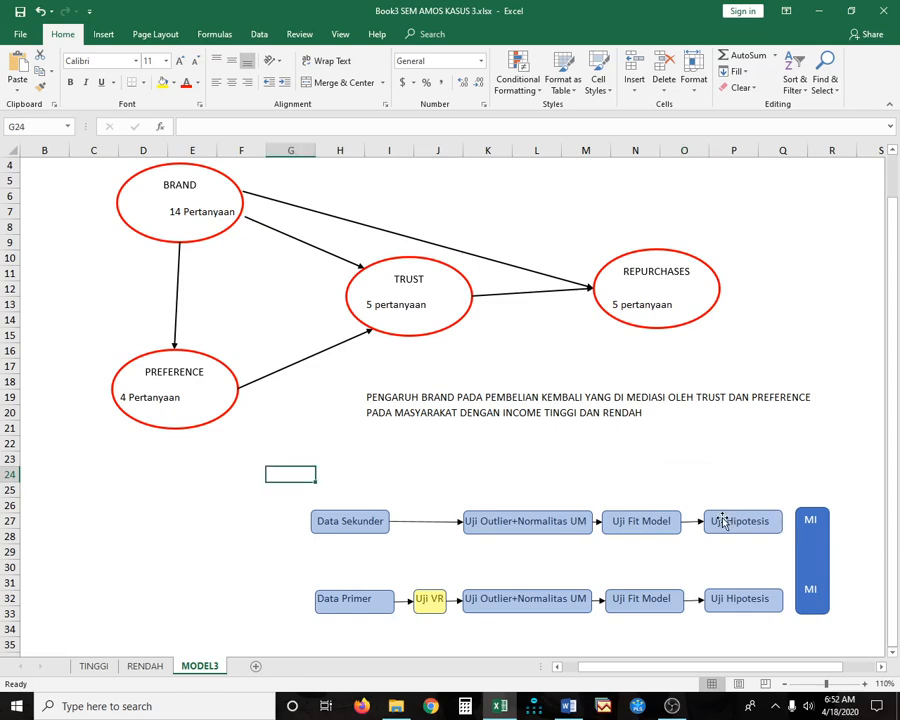
click(745, 598)
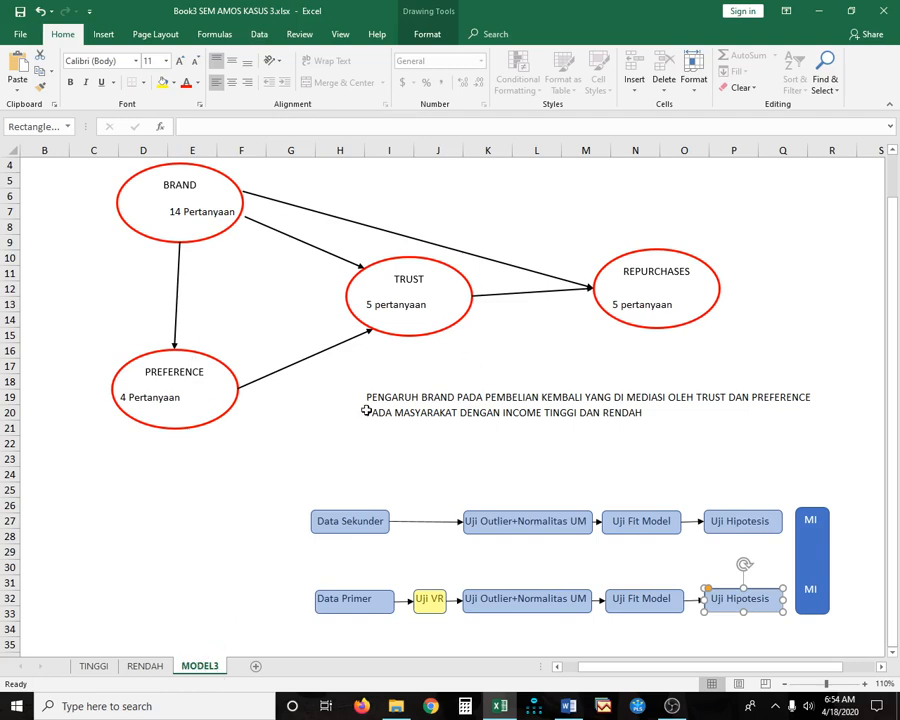
Step: Copy the TINGGI and RENDAH sheets together into a new workbook
click(106, 669)
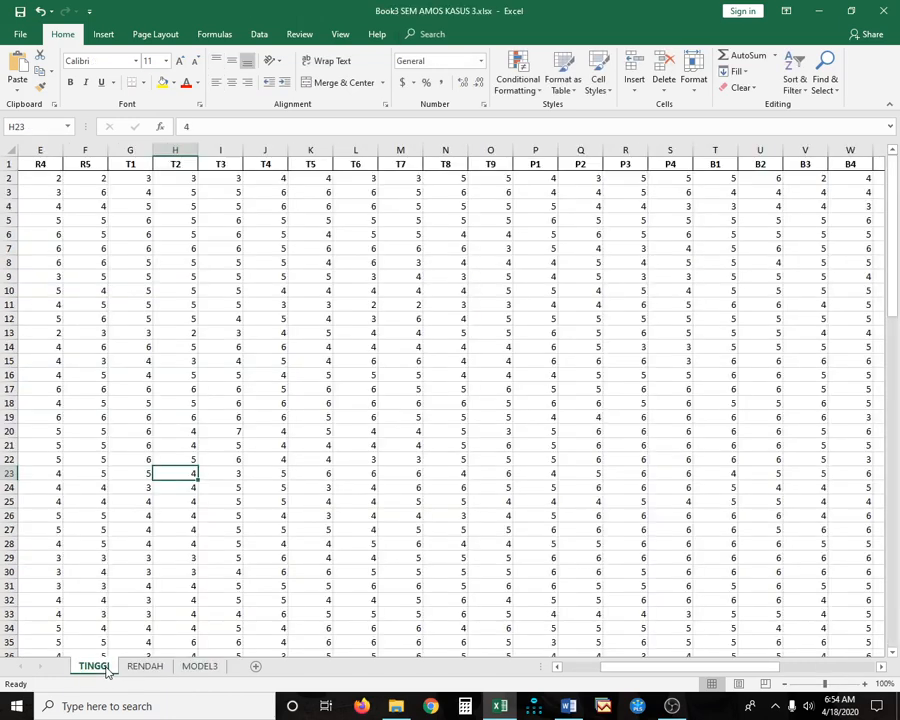
ctrl+click(143, 671)
right_click(143, 671)
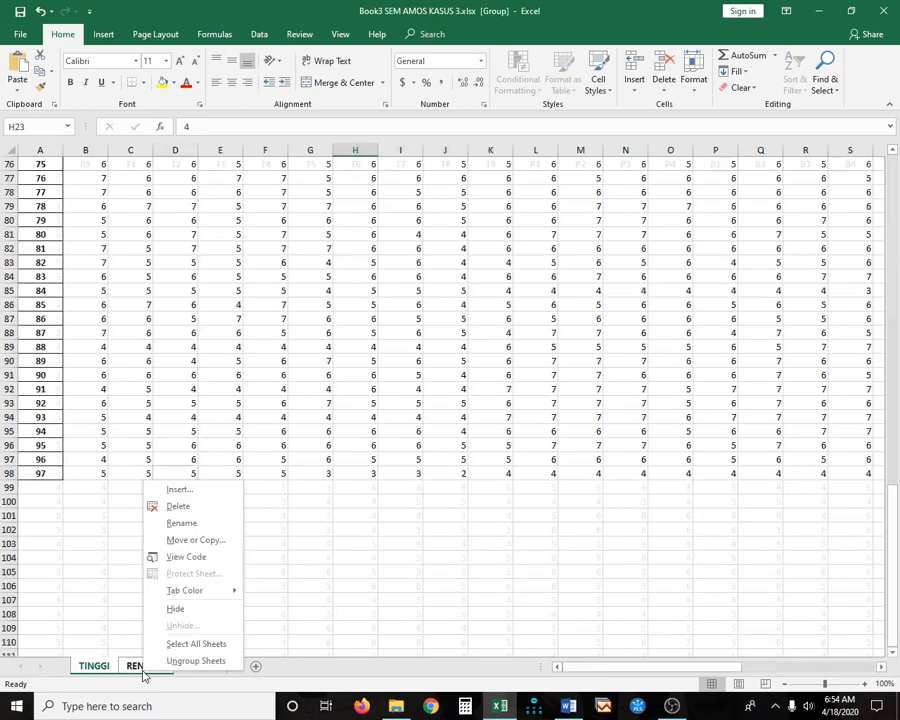
click(190, 541)
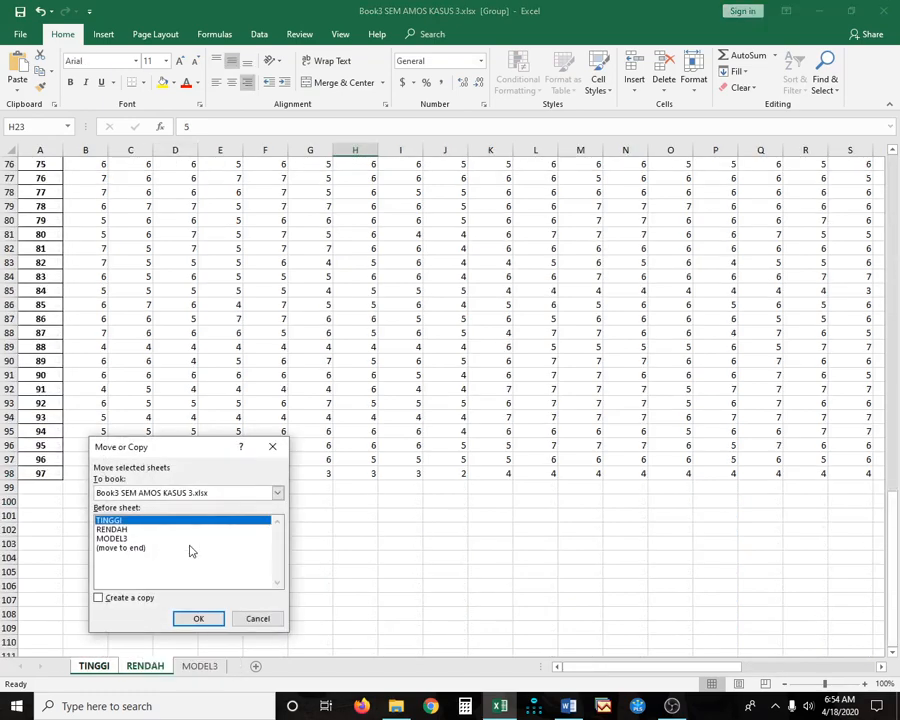
click(100, 598)
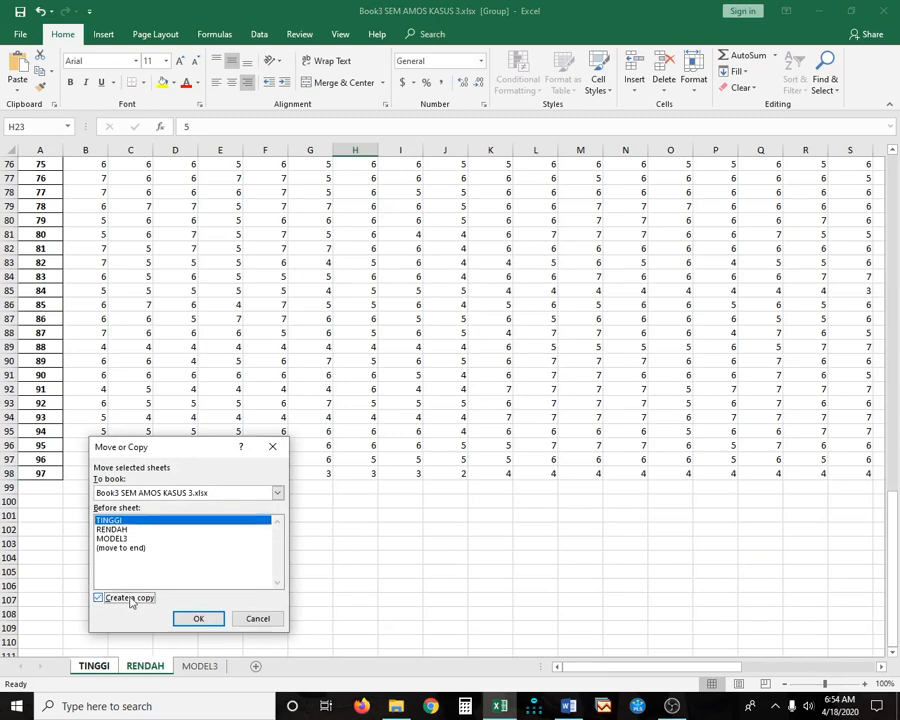
click(242, 493)
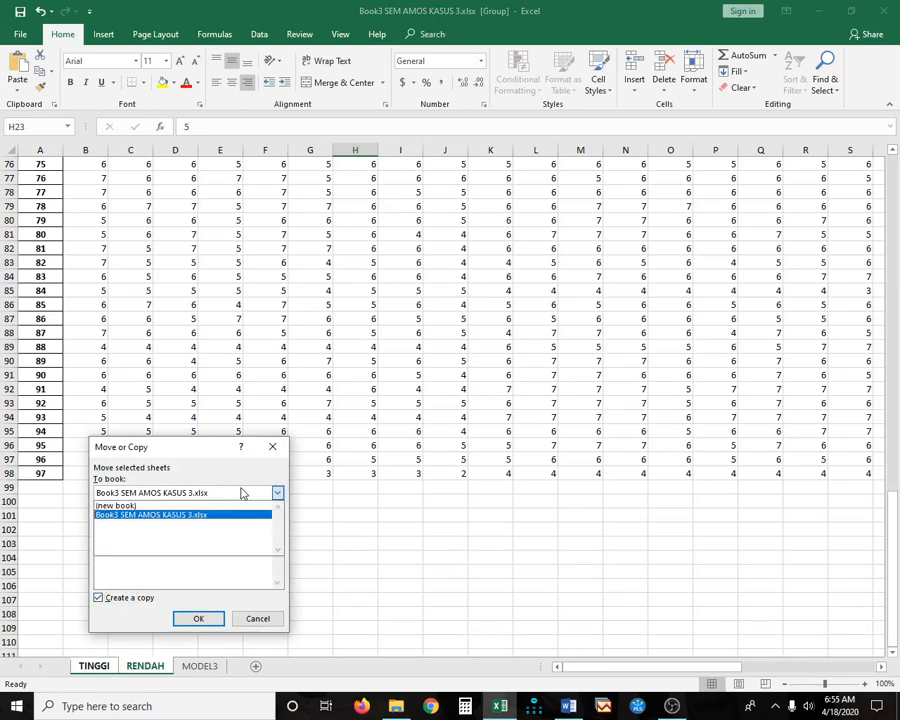
click(162, 500)
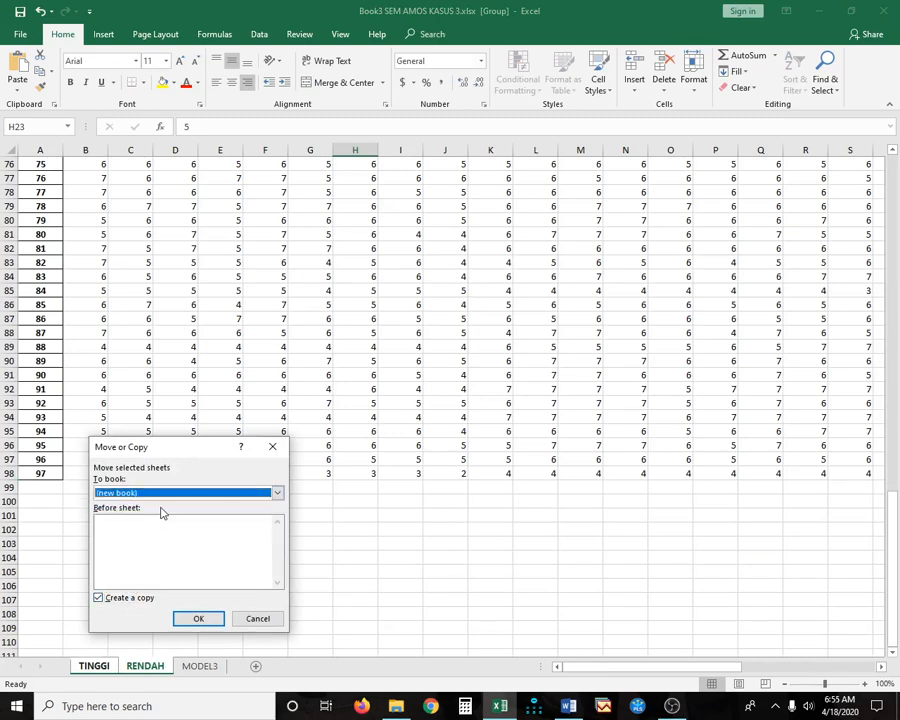
click(199, 619)
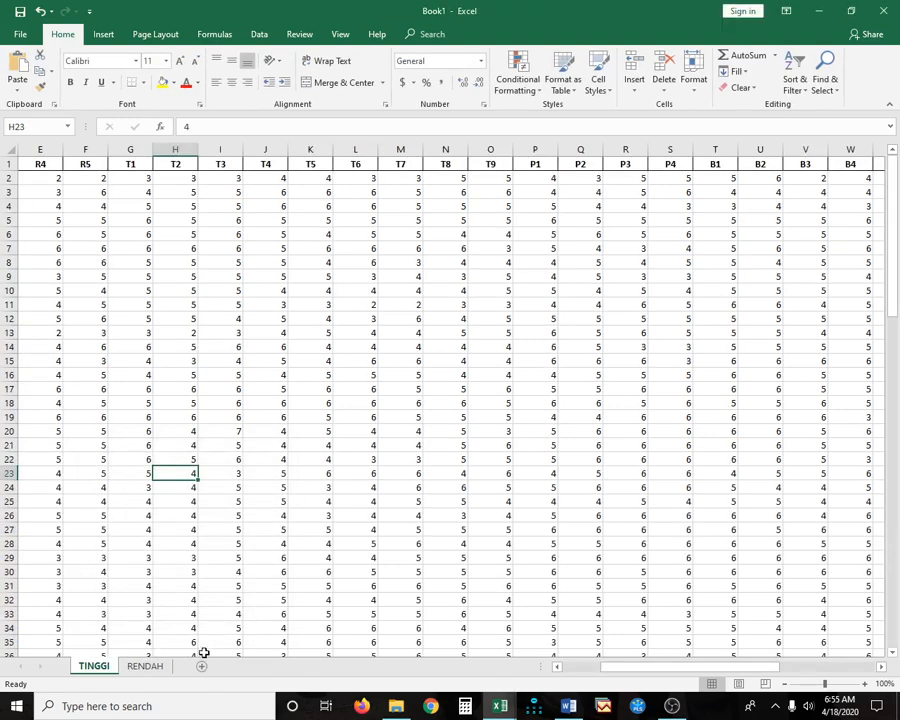
Step: Start saving the new workbook to the Latihan 1-2-3 folder in Excel 97-2003 Workbook (*.xls) format
click(20, 34)
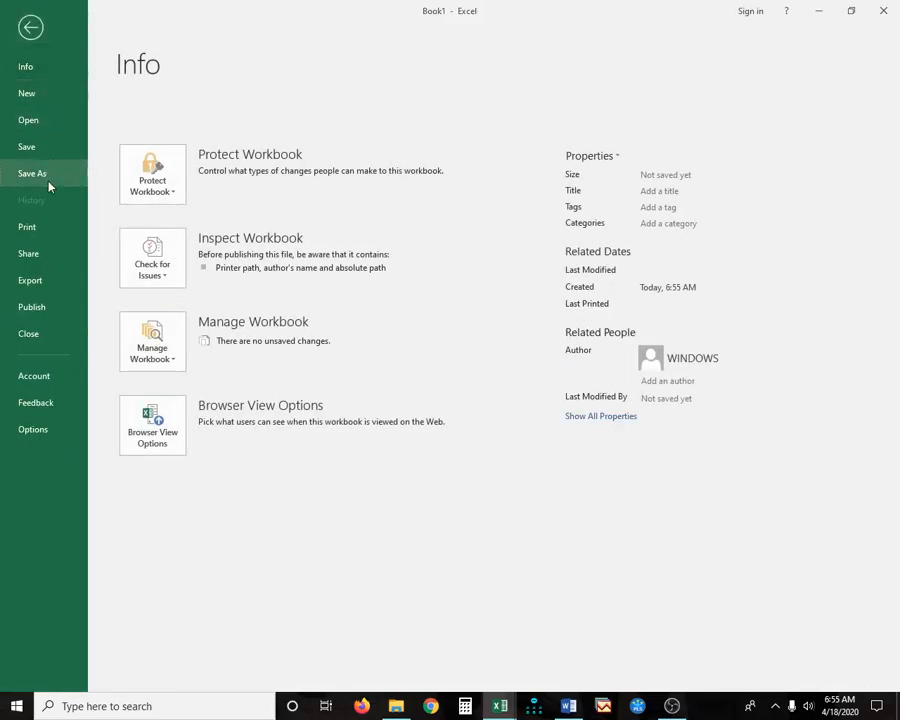
click(48, 185)
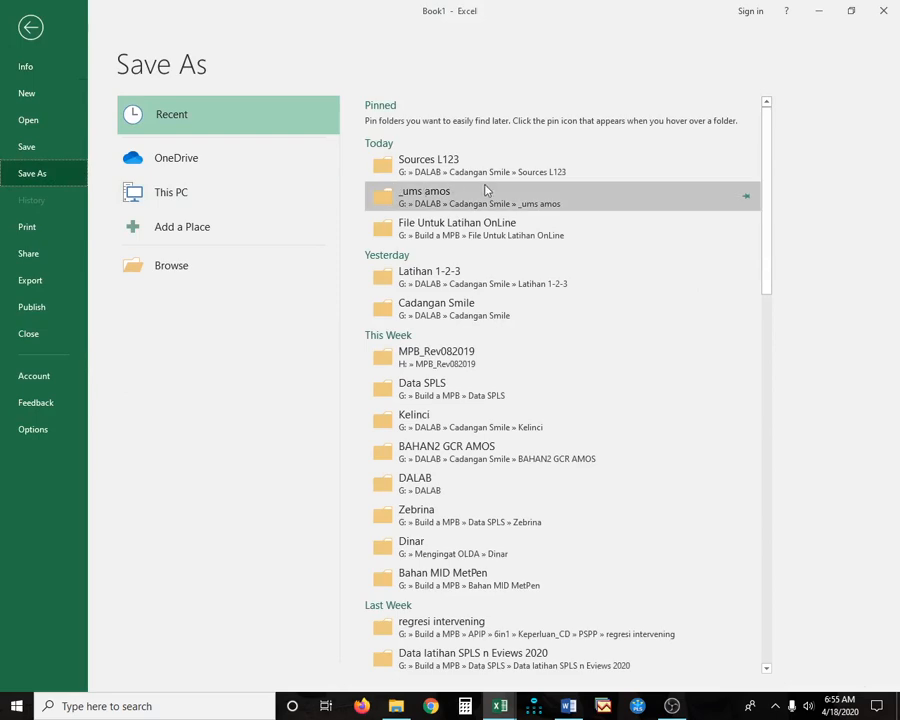
click(465, 273)
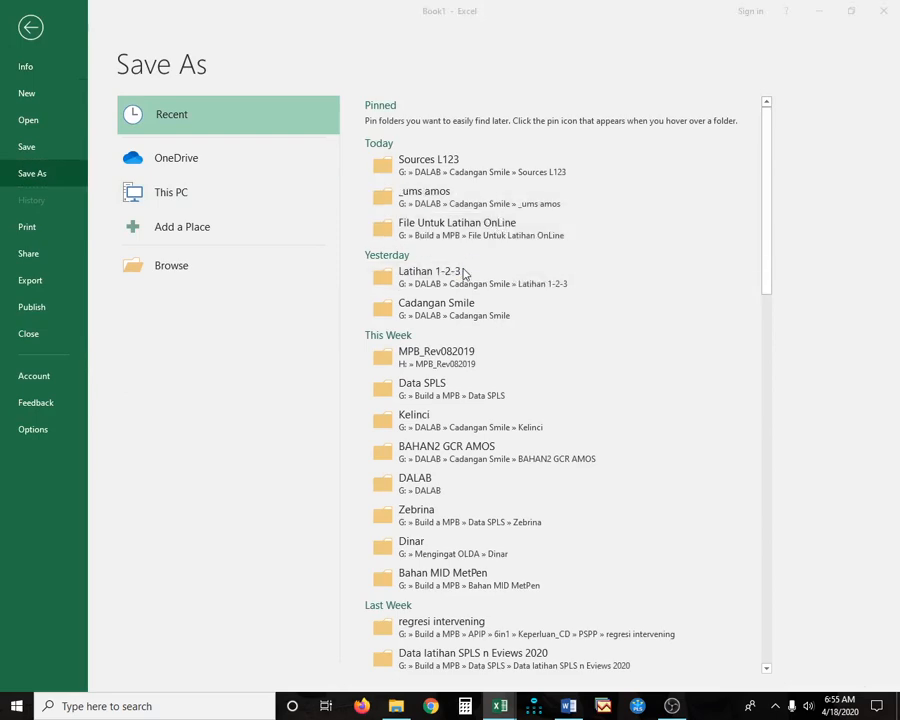
click(250, 281)
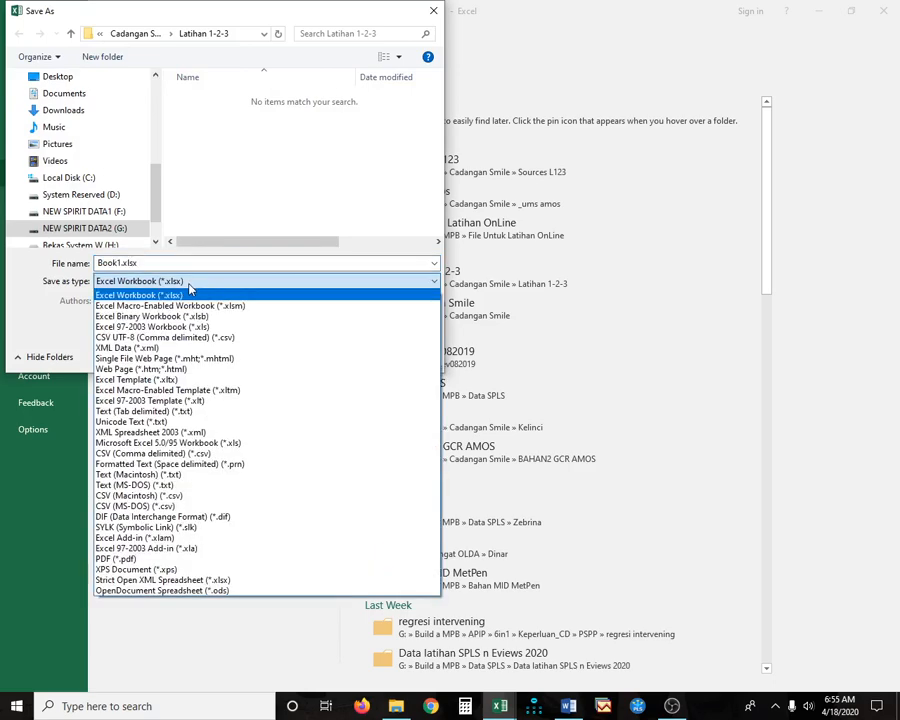
click(197, 328)
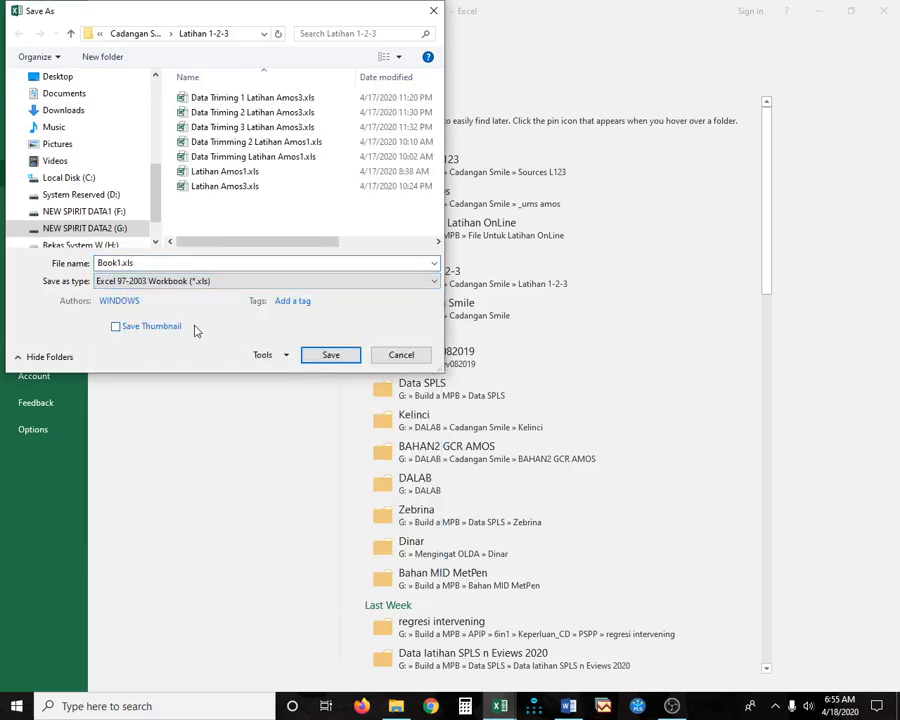
Step: Name the file Latihan Amos4 and save it
click(158, 262)
key(Home)
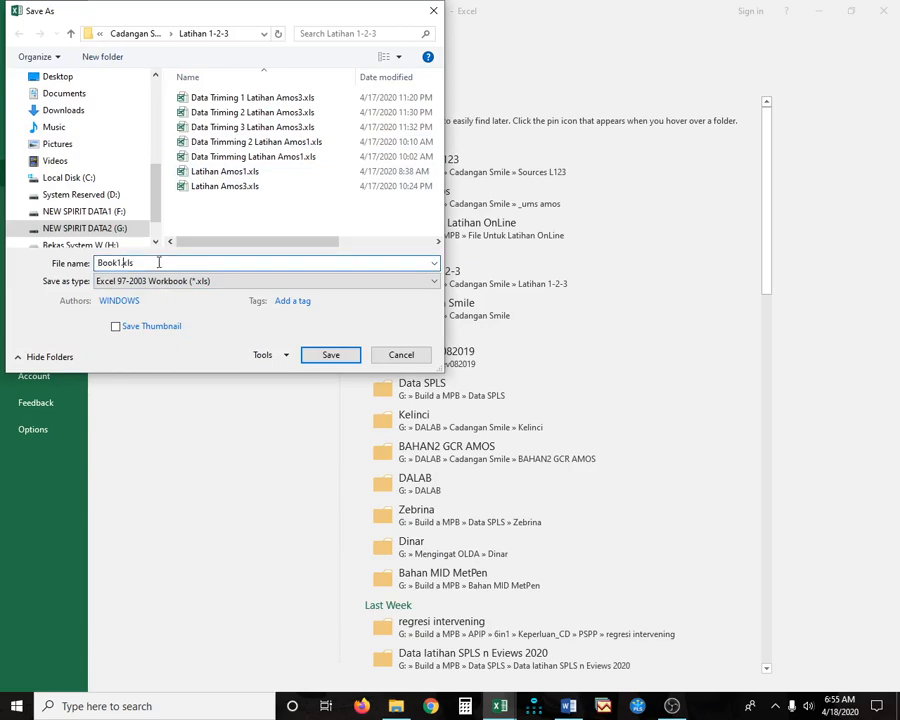
text(Latihan Amos)
key(Delete)
text(4)
key(Delete)
key(Delete)
key(Delete)
key(Delete)
click(331, 354)
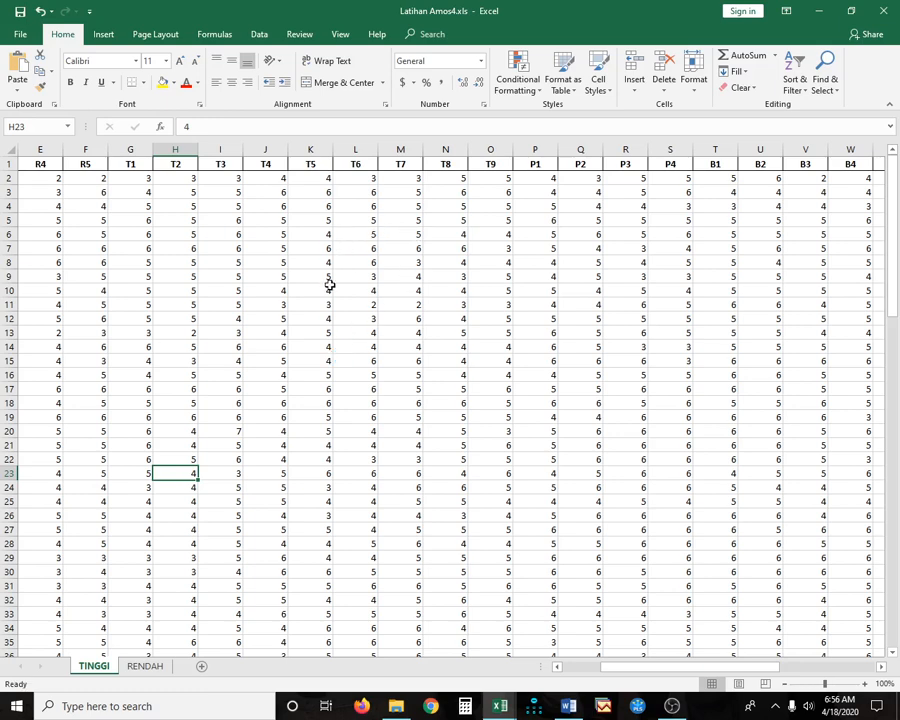
Step: Go to the start of the TINGGI sheet and examine the first respondent's answers under headings R1 to T2
key(Up)
key(Up)
key(Up)
key(Up)
key(Up)
key(Up)
key(Up)
key(Up)
key(Up)
key(Up)
key(Up)
key(Up)
key(Up)
key(Up)
key(Up)
key(Up)
key(Up)
key(Up)
key(Up)
key(Up)
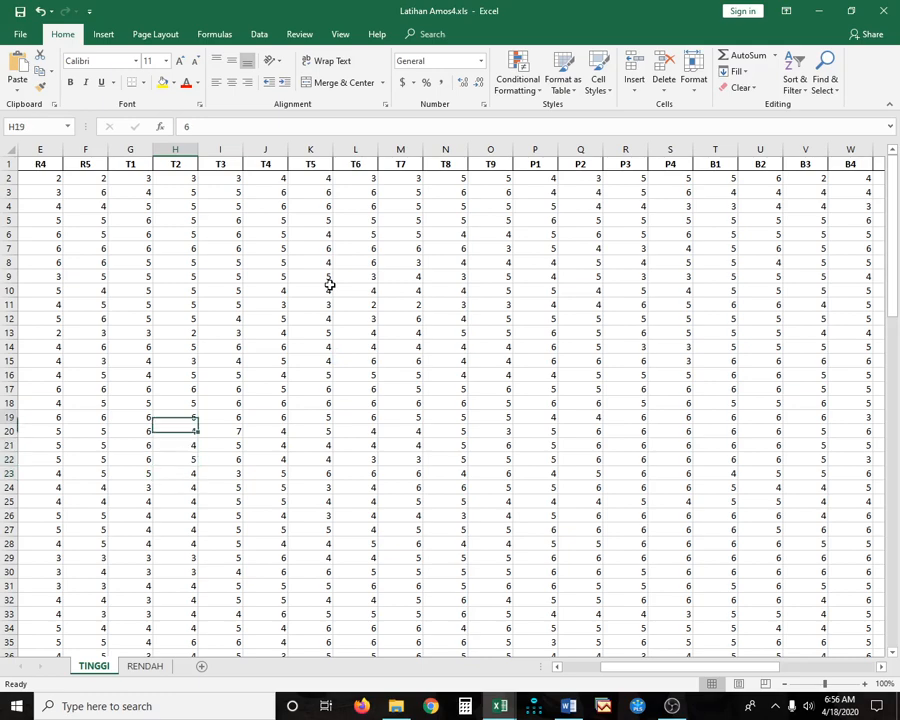
key(Left)
key(Left)
key(Left)
key(Left)
key(Left)
key(Left)
key(Left)
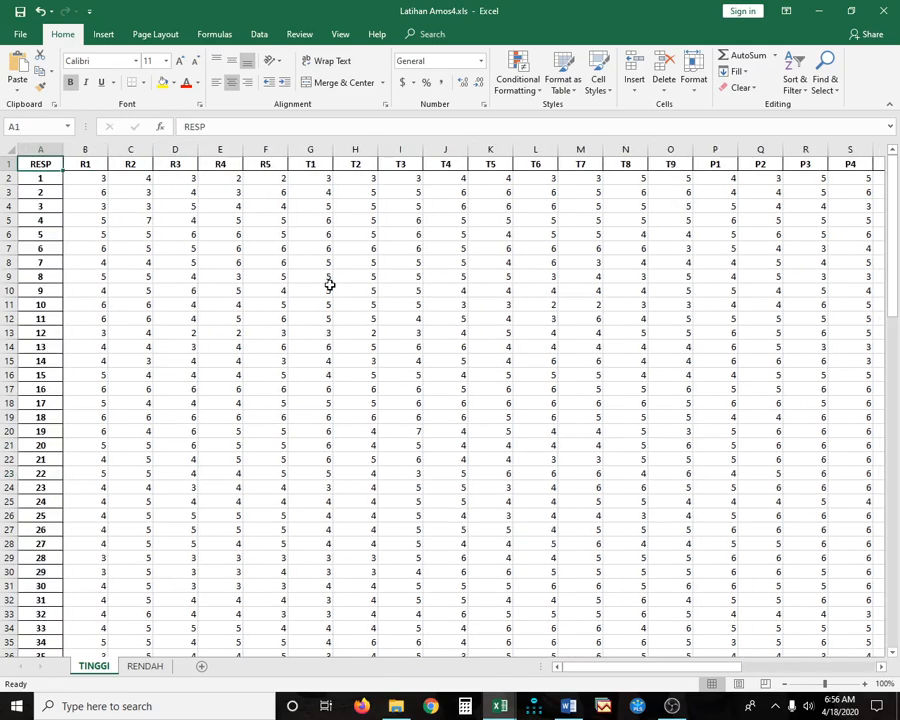
key(Down)
key(Right)
key(Right)
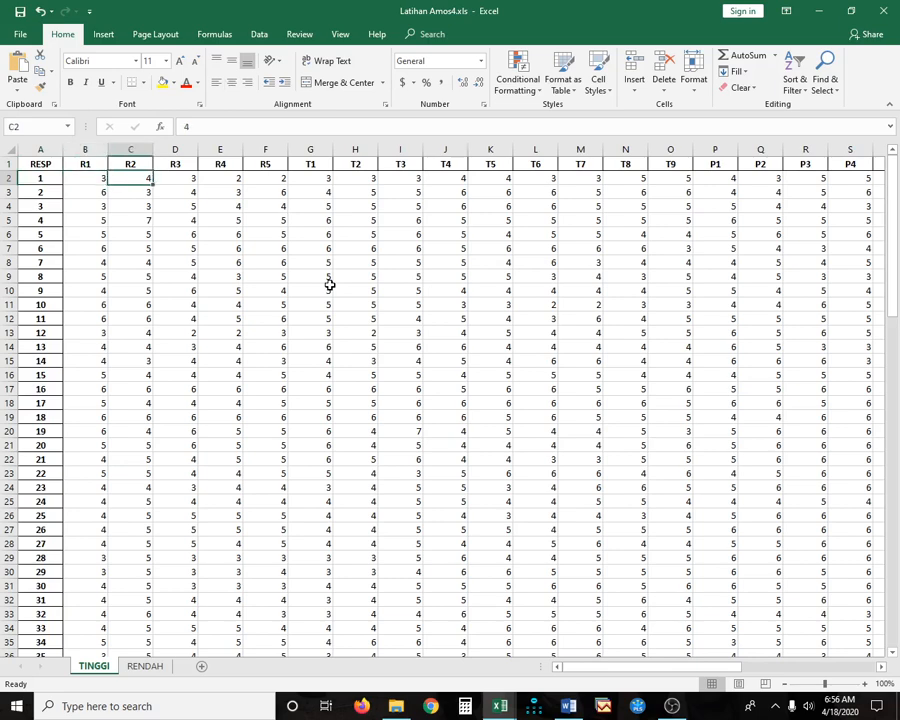
key(Left)
key(Right)
key(Right)
key(Right)
key(Right)
key(Left)
key(Left)
key(Left)
key(Left)
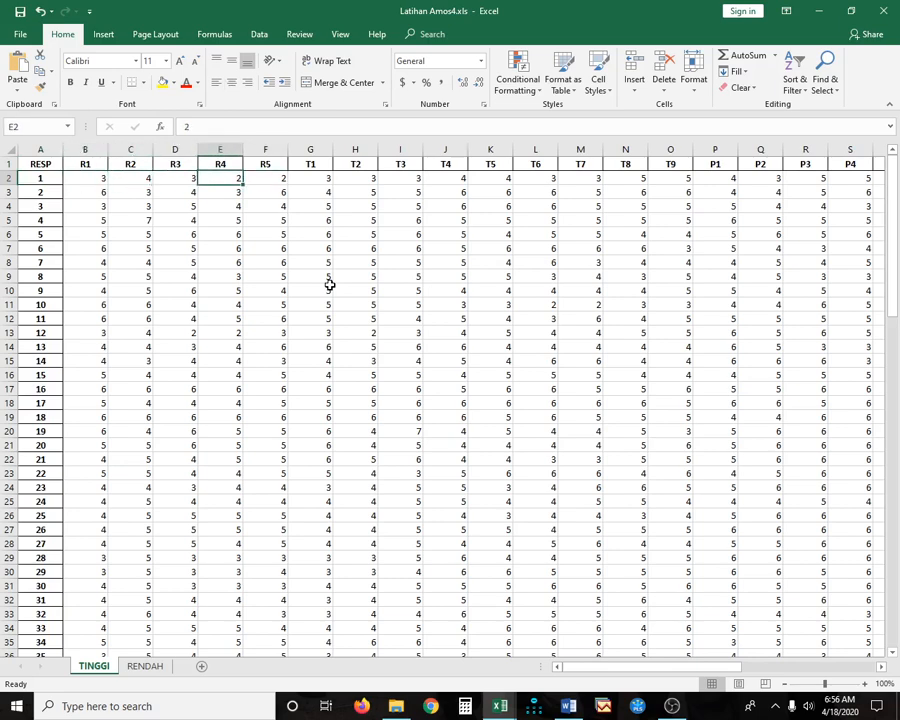
key(Right)
key(Right)
key(Right)
key(Right)
key(Right)
key(Right)
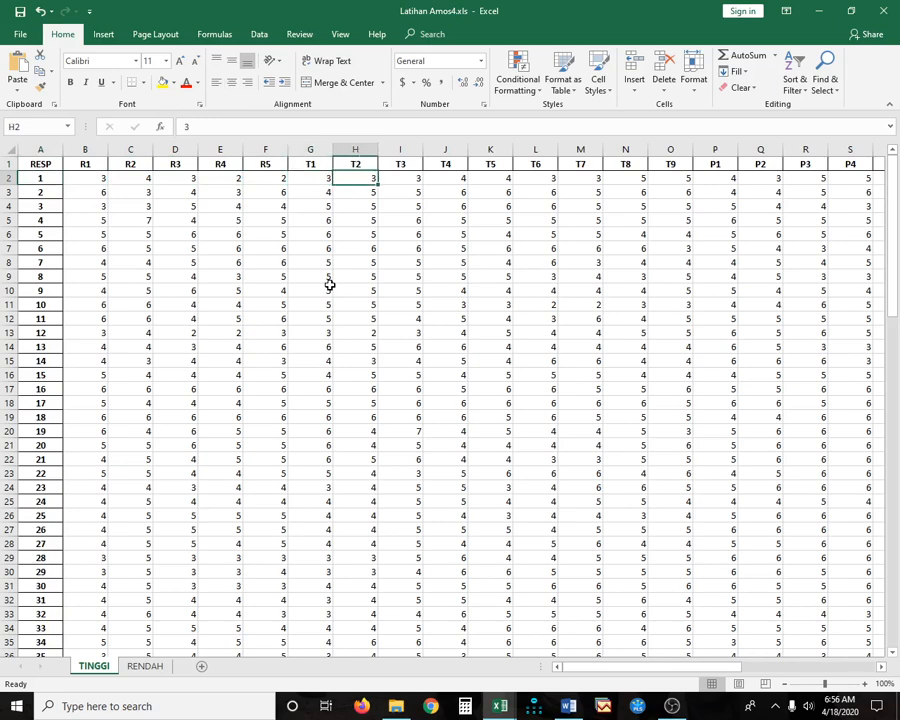
key(Left)
key(Left)
key(Left)
key(Left)
key(Left)
key(Left)
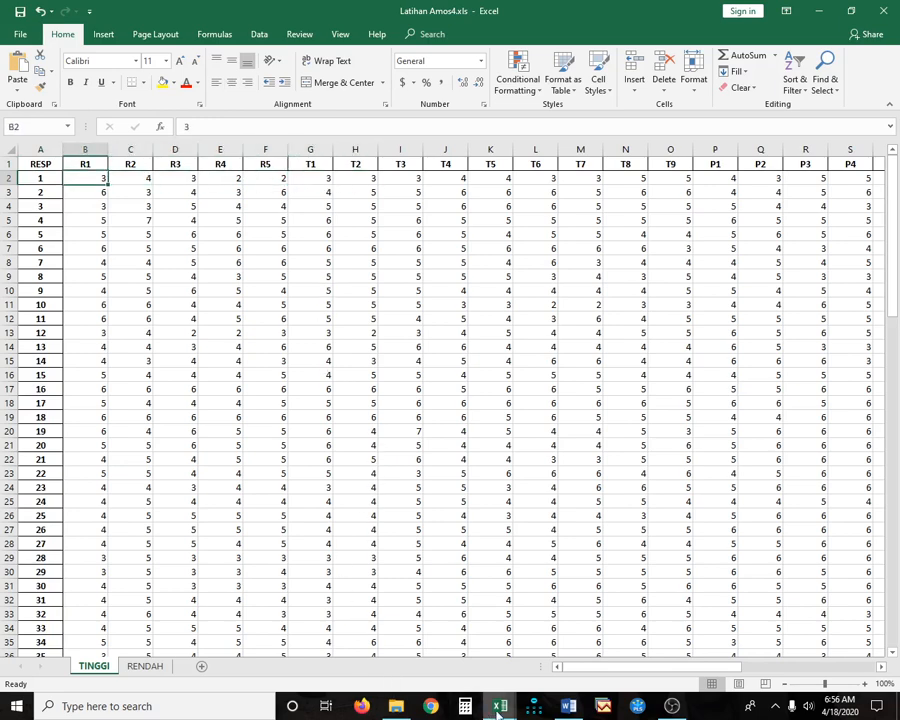
Step: Switch to Book3 SEM AMOS KASUS 3.xlsx and examine the research model on the MODEL3 sheet
mouse_move(497, 714)
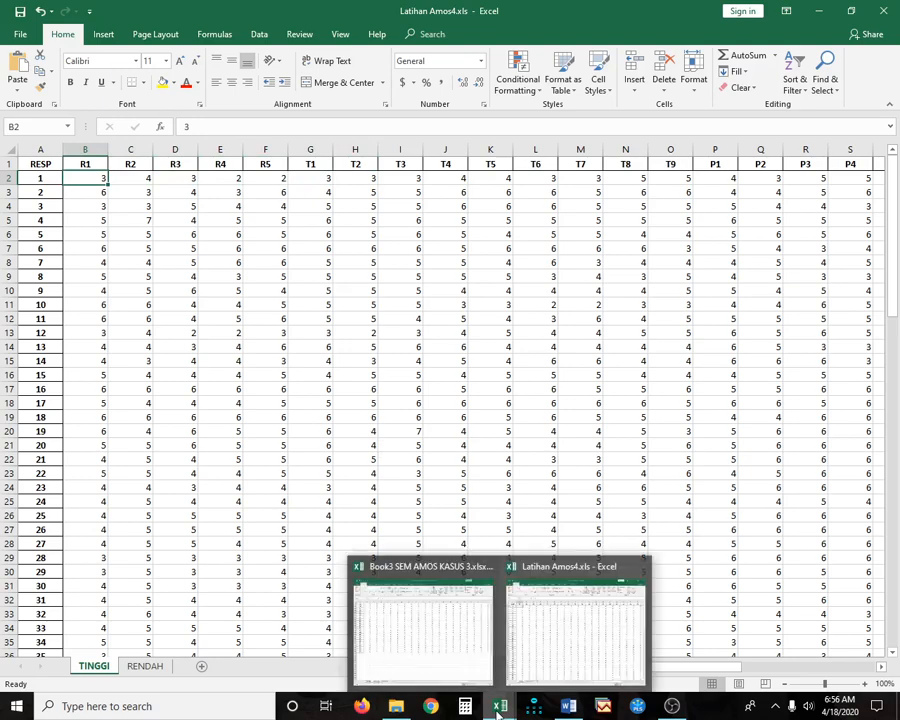
click(462, 675)
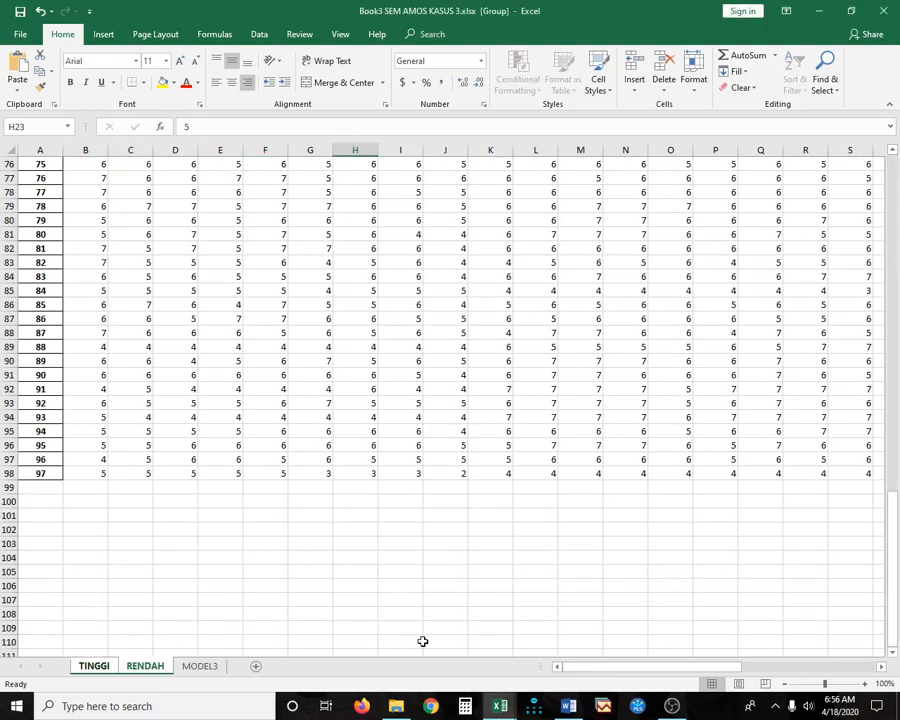
click(217, 668)
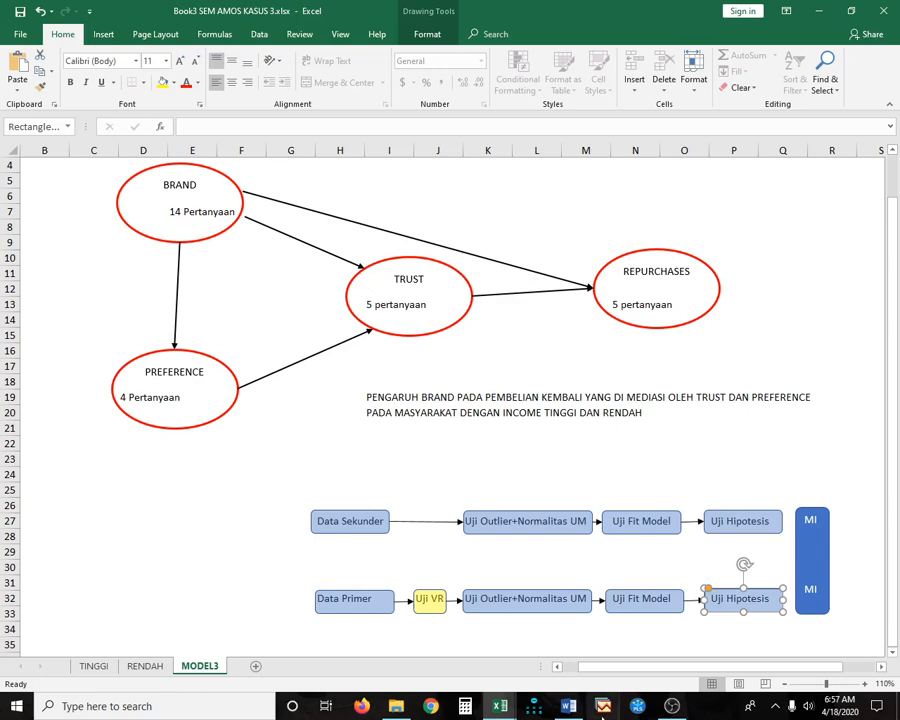
Step: Switch to the Word module and examine the full path diagram of the group case with its indicators and error terms
key(alt+Tab)
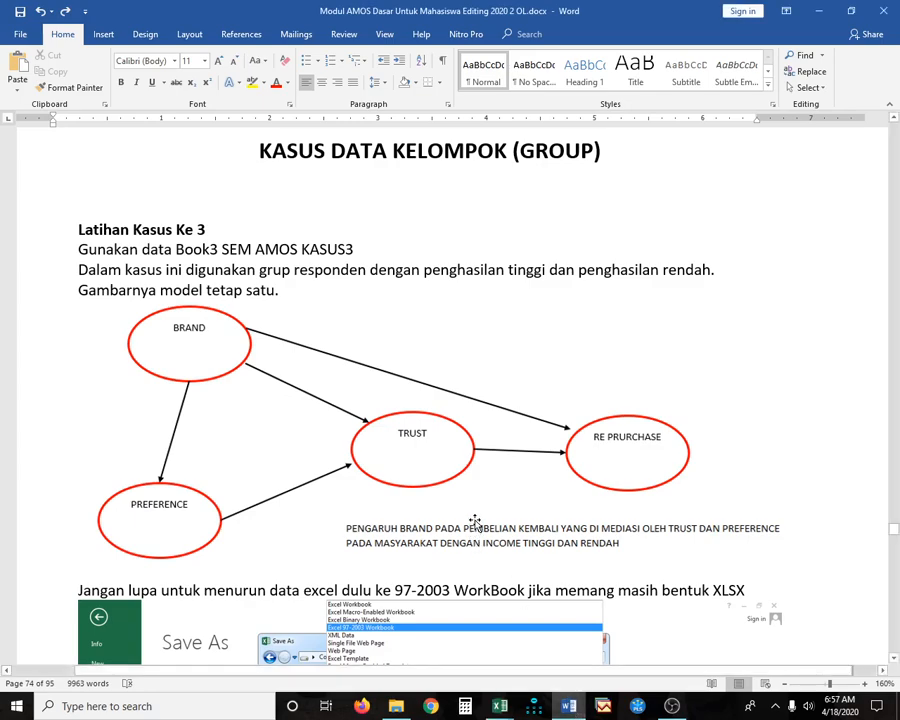
scroll(476, 516, down, 10)
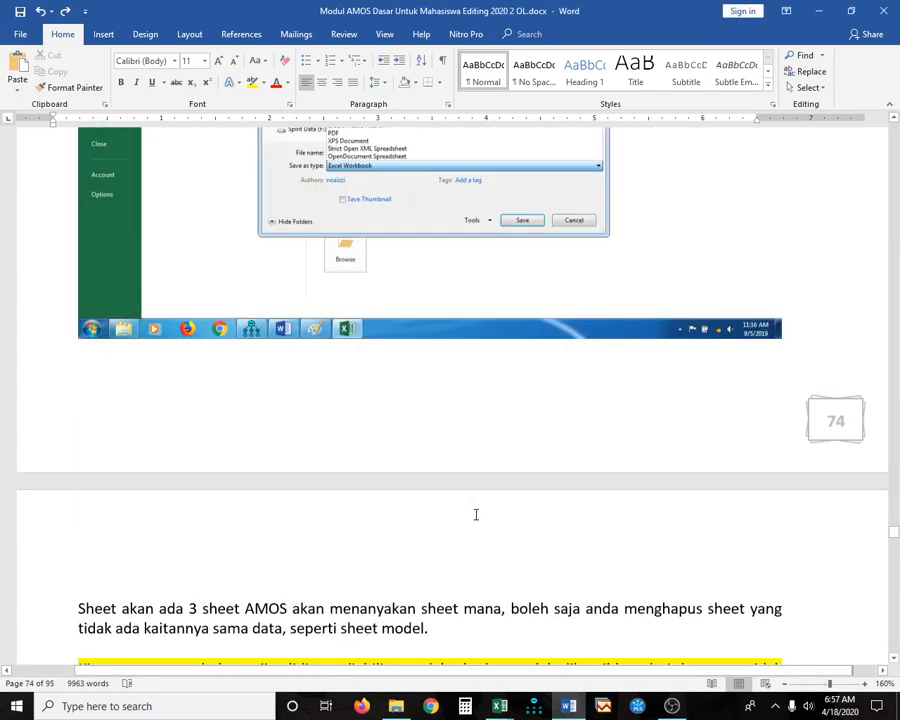
scroll(476, 514, down, 6)
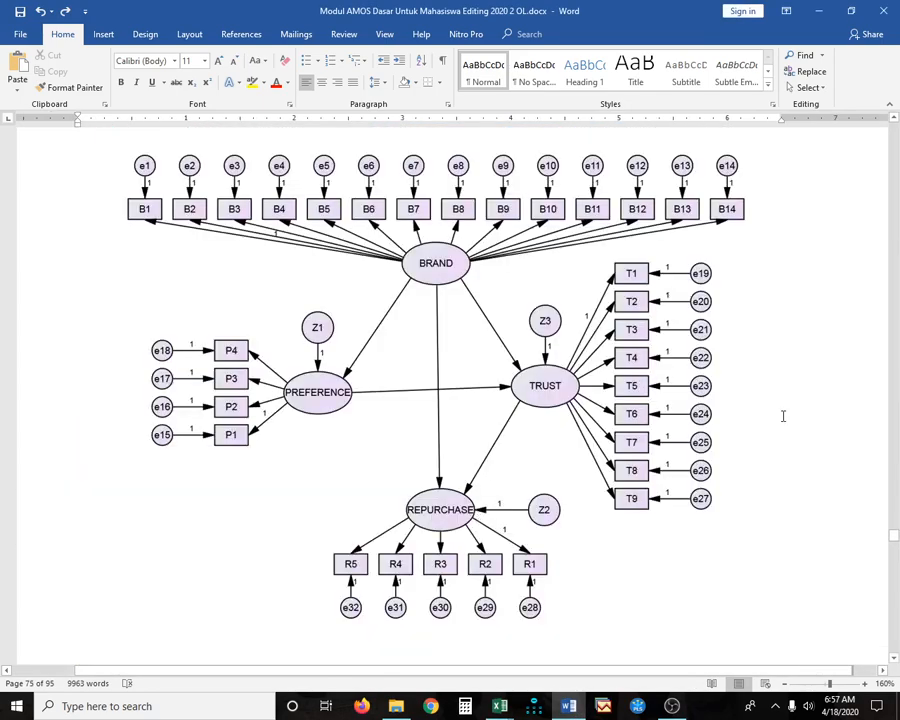
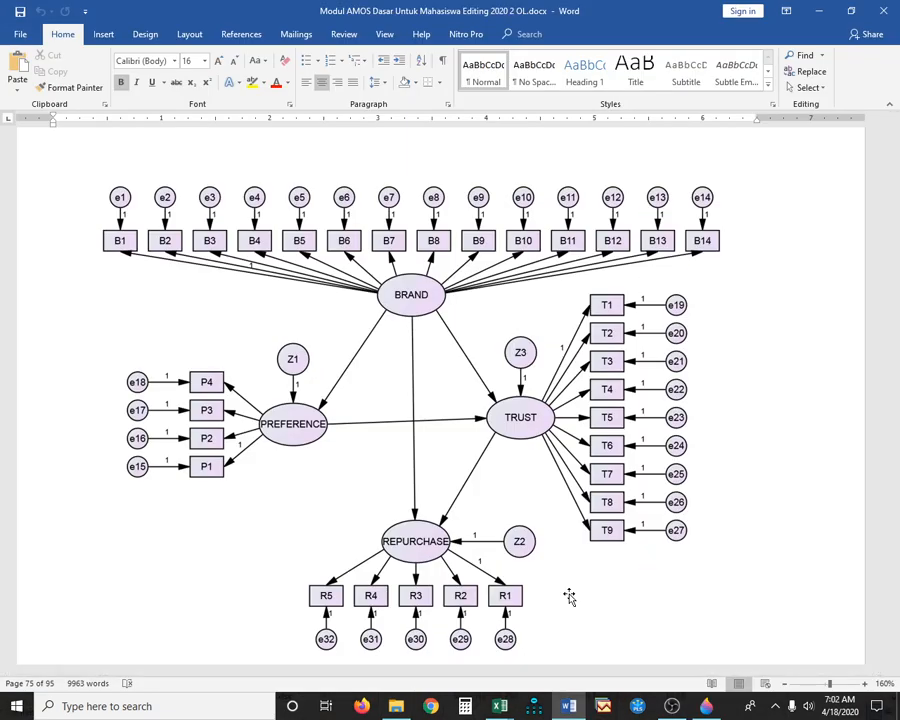
scroll(570, 590, down, 1)
scroll(570, 585, up, 1)
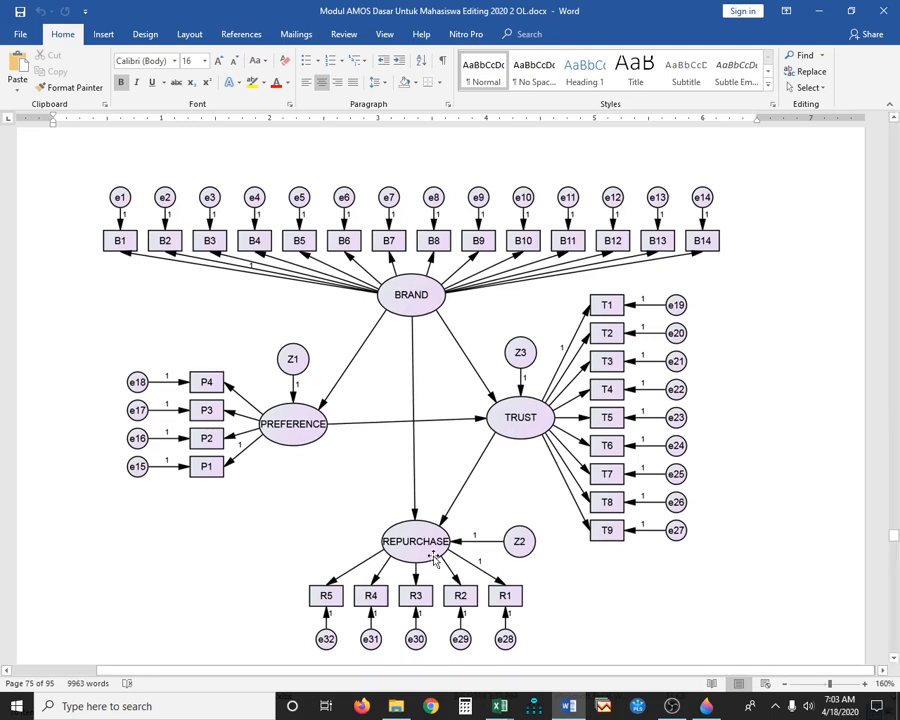
Step: Return to the MODEL3 sheet in Excel and review the local food model picture, the Brand model and the testing flowcharts
mouse_move(500, 706)
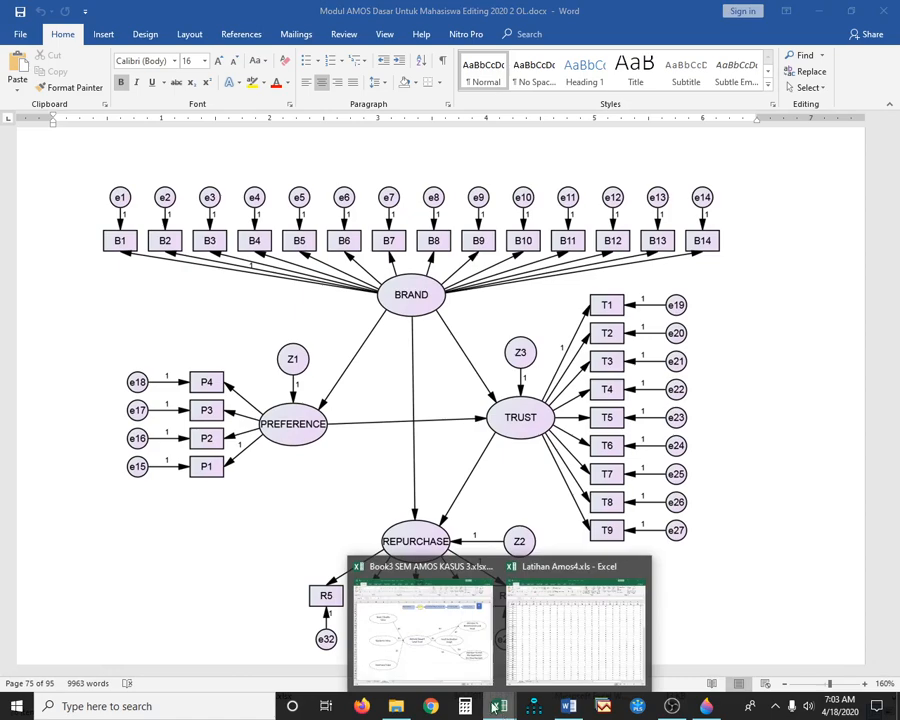
click(452, 656)
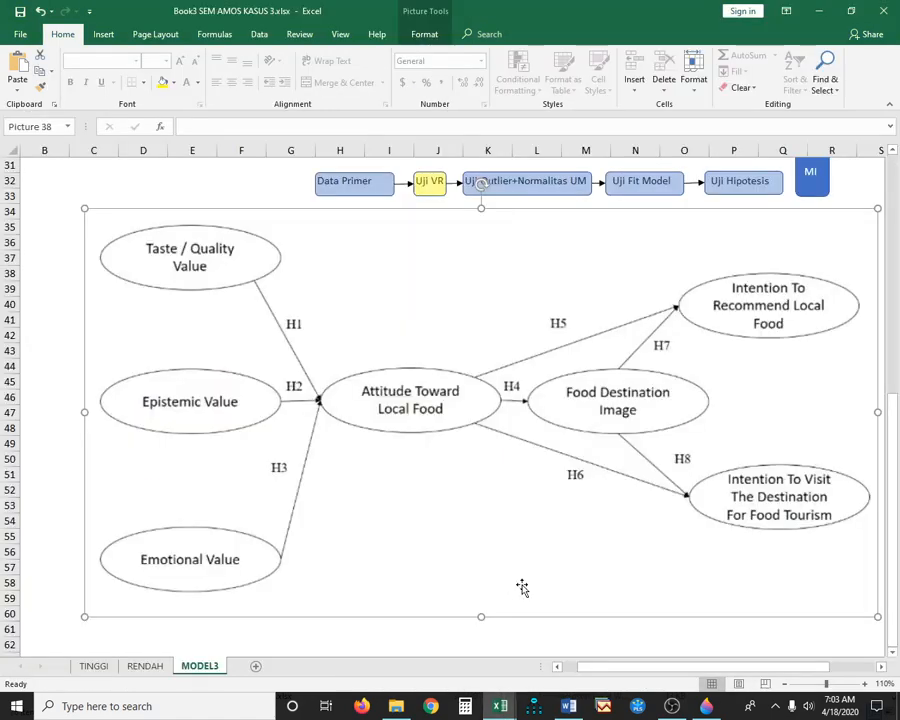
scroll(527, 586, down, 1)
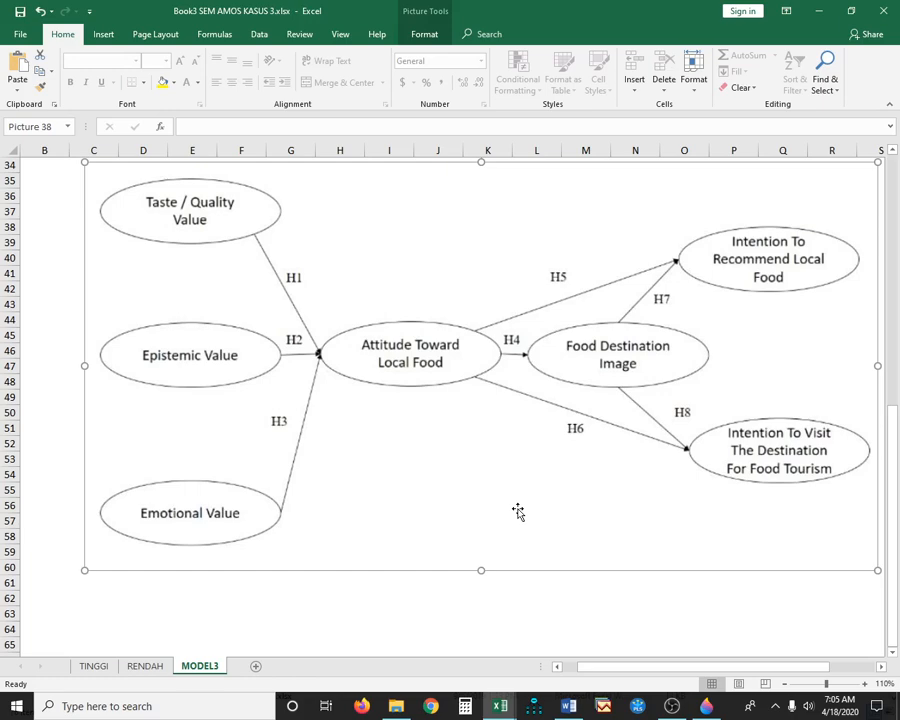
scroll(518, 511, up, 4)
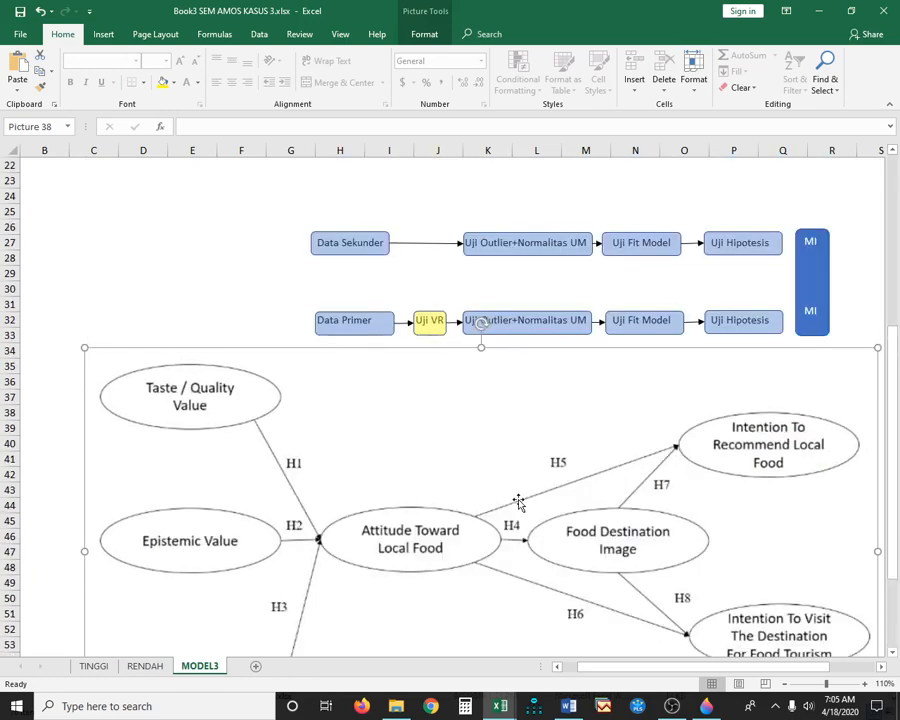
scroll(518, 502, up, 7)
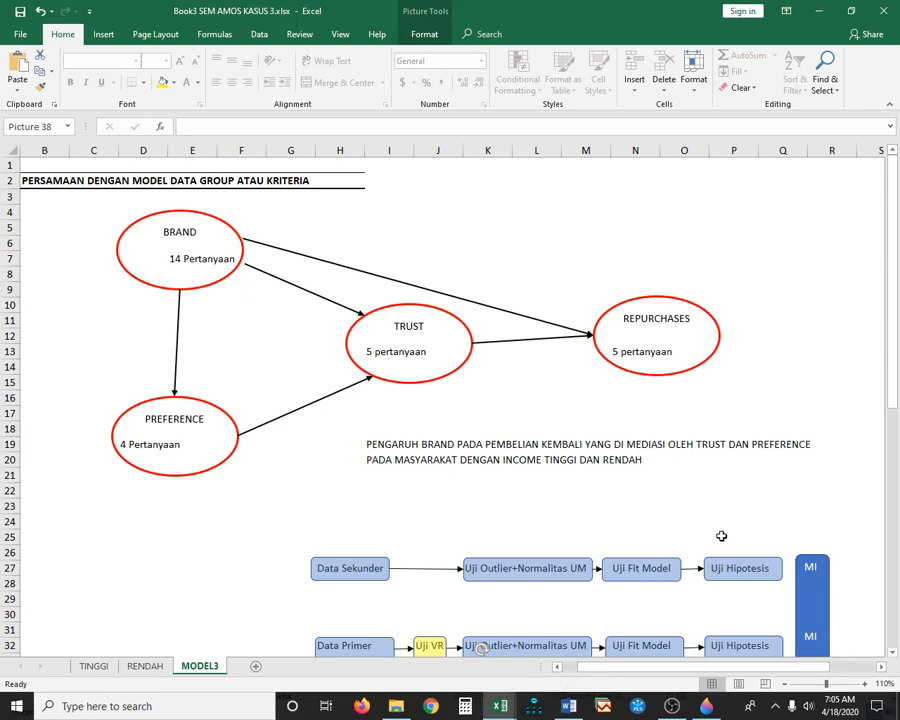
scroll(721, 541, down, 1)
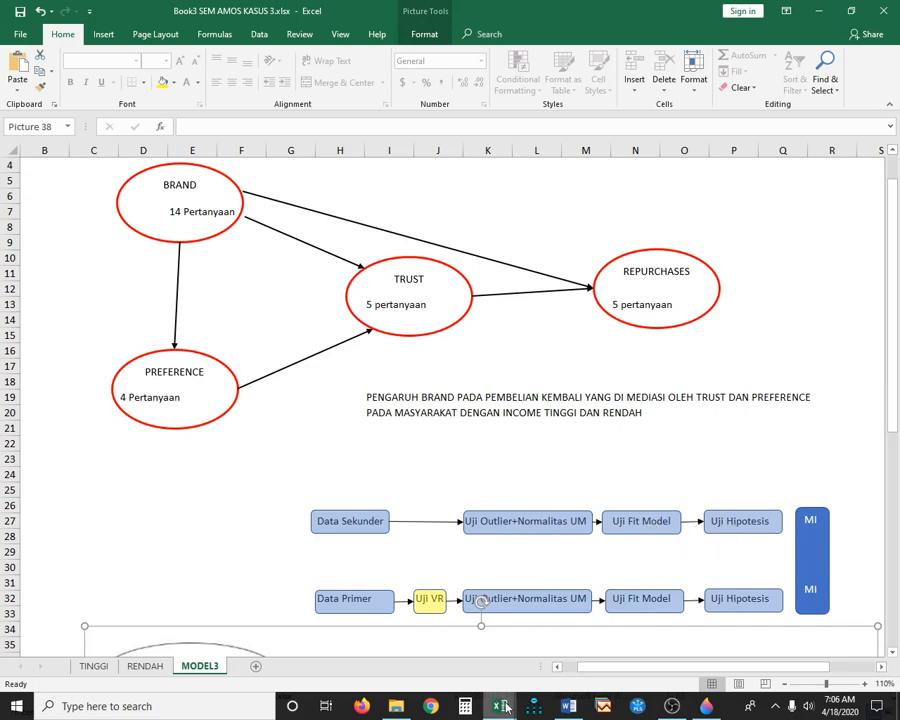
Step: Switch to AMOS, maximize its window and create a new empty project
click(536, 708)
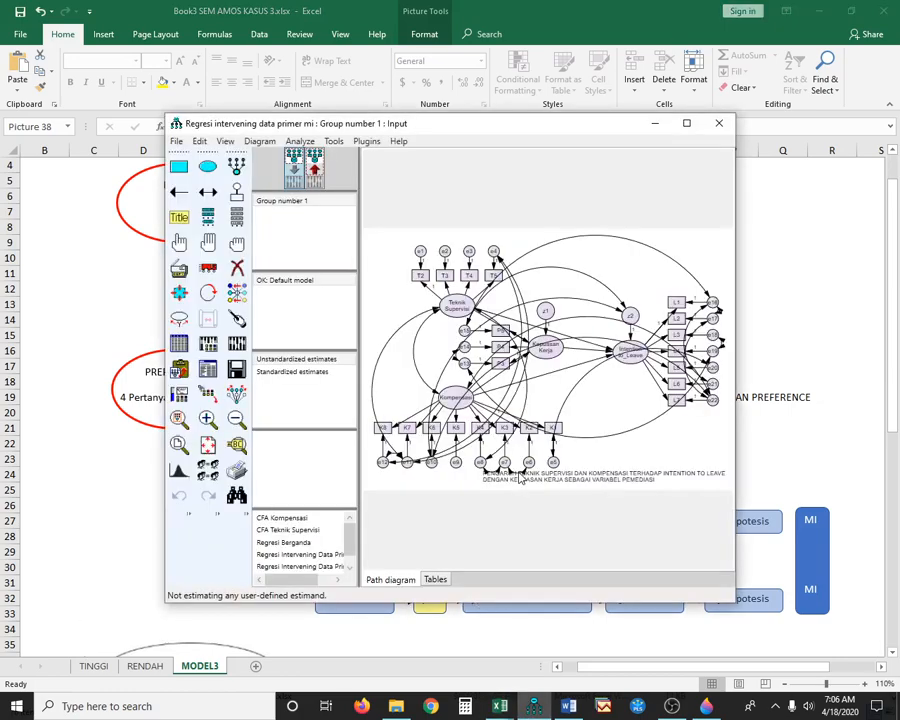
click(686, 124)
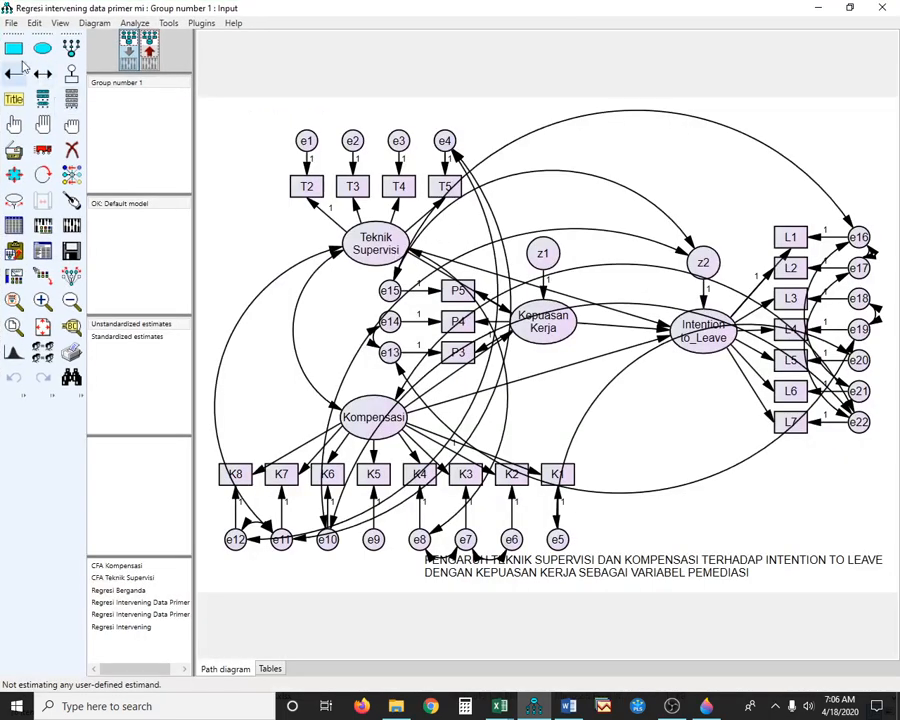
click(13, 26)
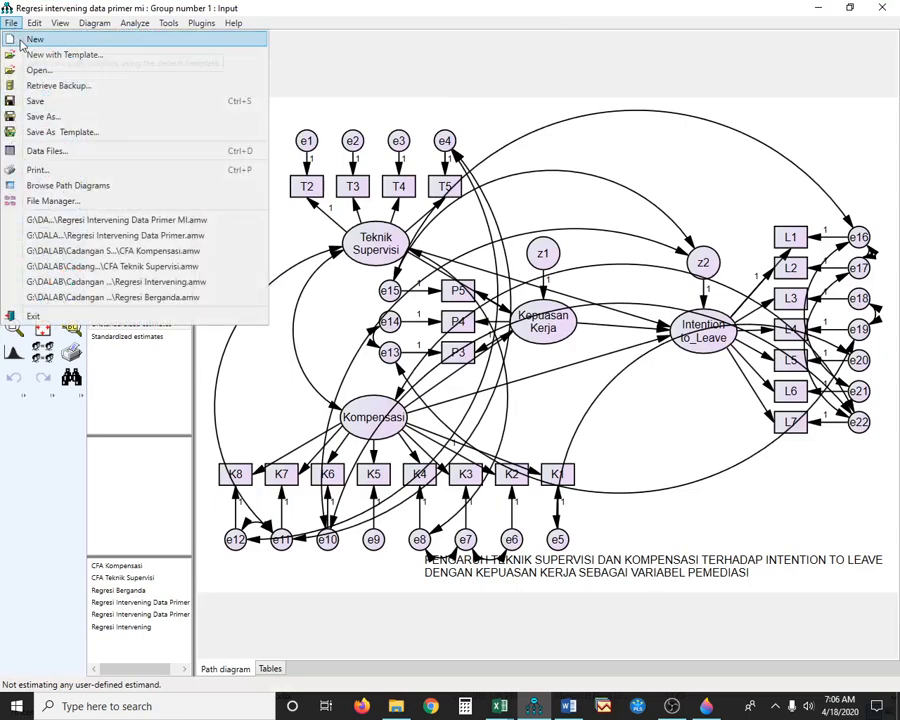
click(18, 38)
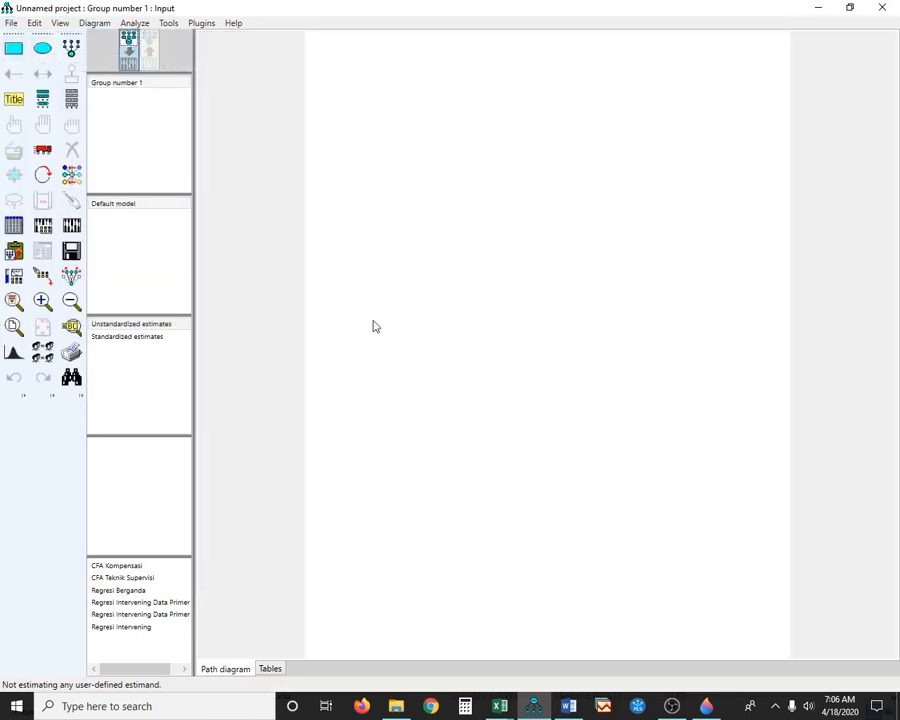
Step: Set the paper size of the path diagram to Landscape - A4 in the interface properties
click(43, 55)
click(39, 28)
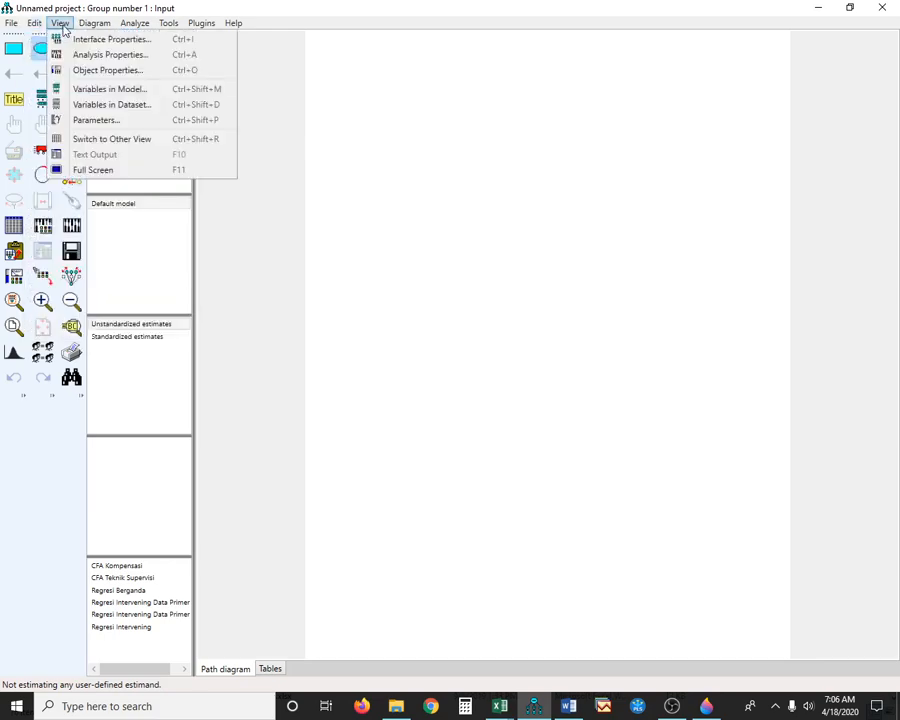
click(42, 26)
click(62, 39)
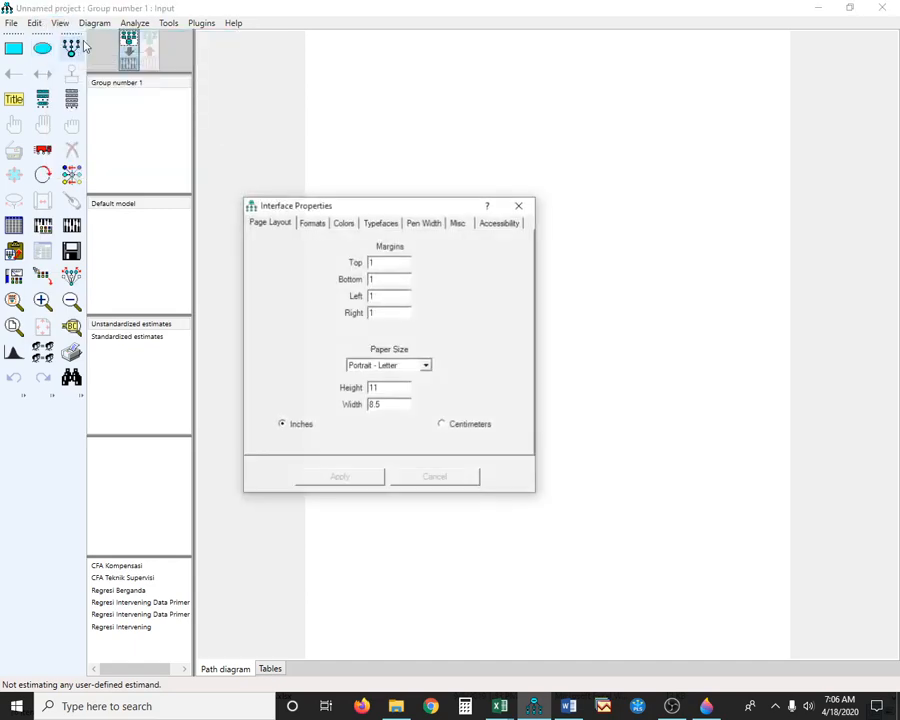
click(397, 366)
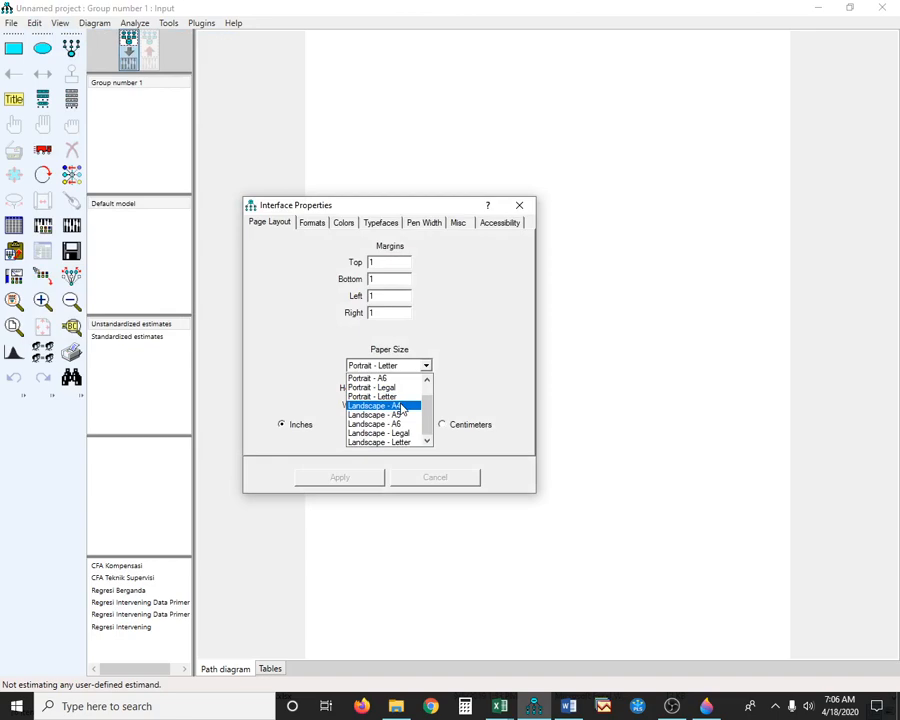
click(401, 406)
click(368, 479)
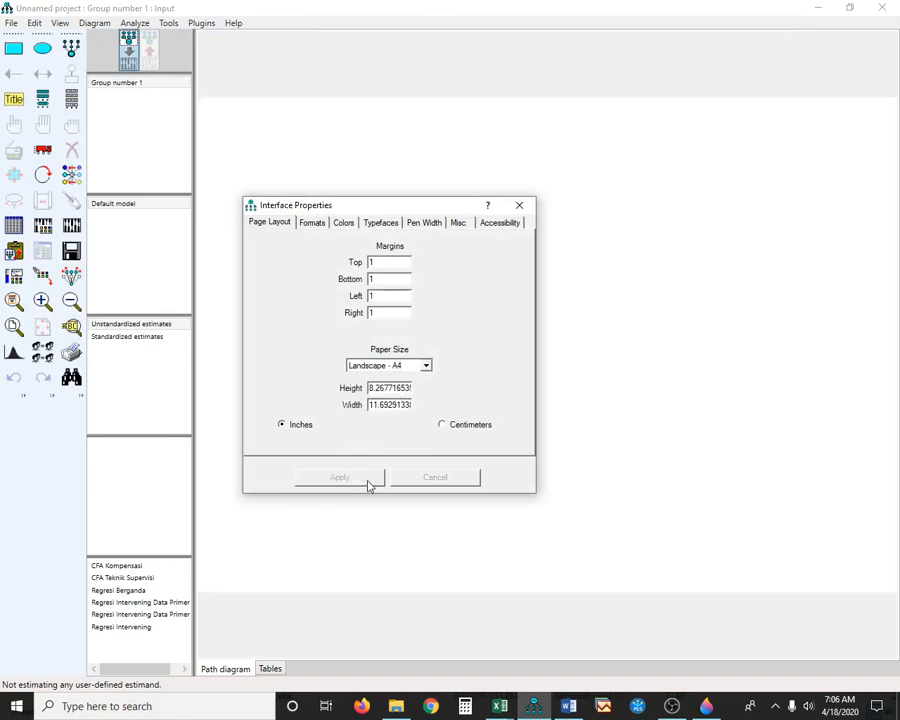
click(519, 207)
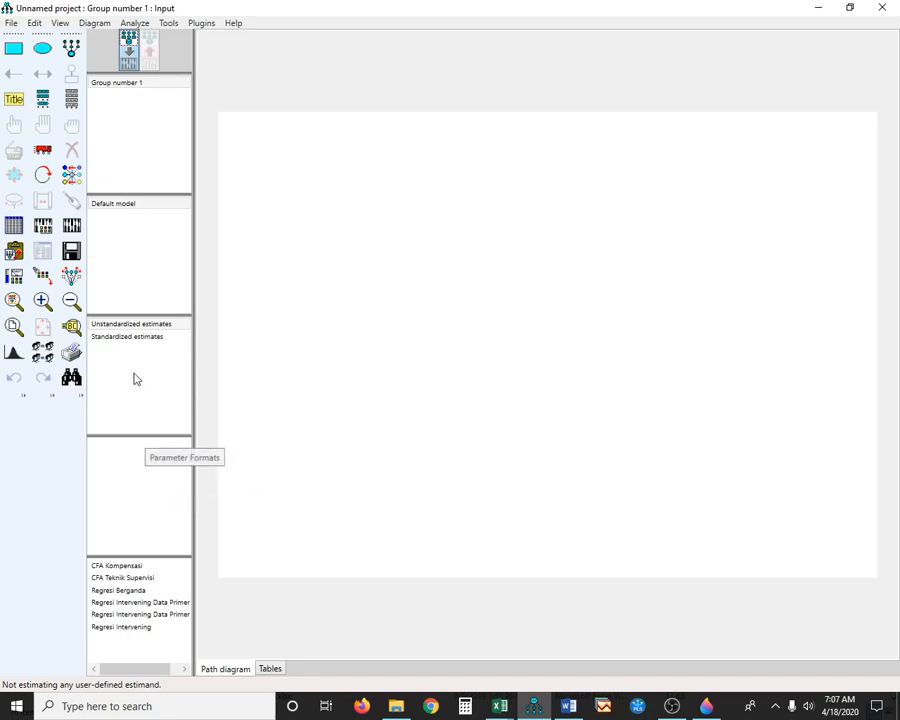
Step: Draw an unobserved variable ellipse in the upper middle of the diagram page
click(42, 48)
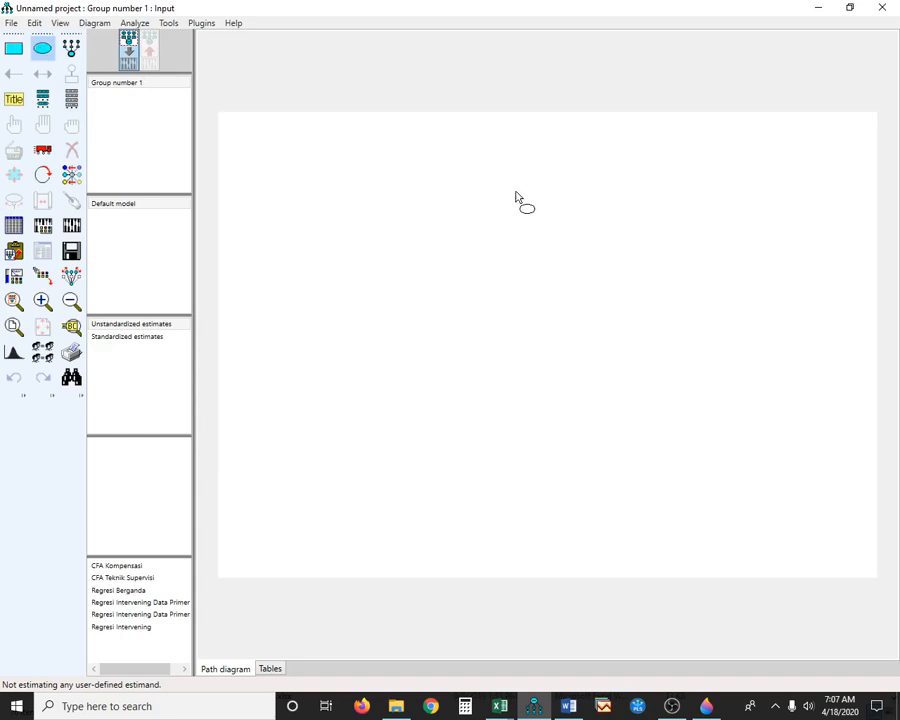
drag(506, 188, 556, 229)
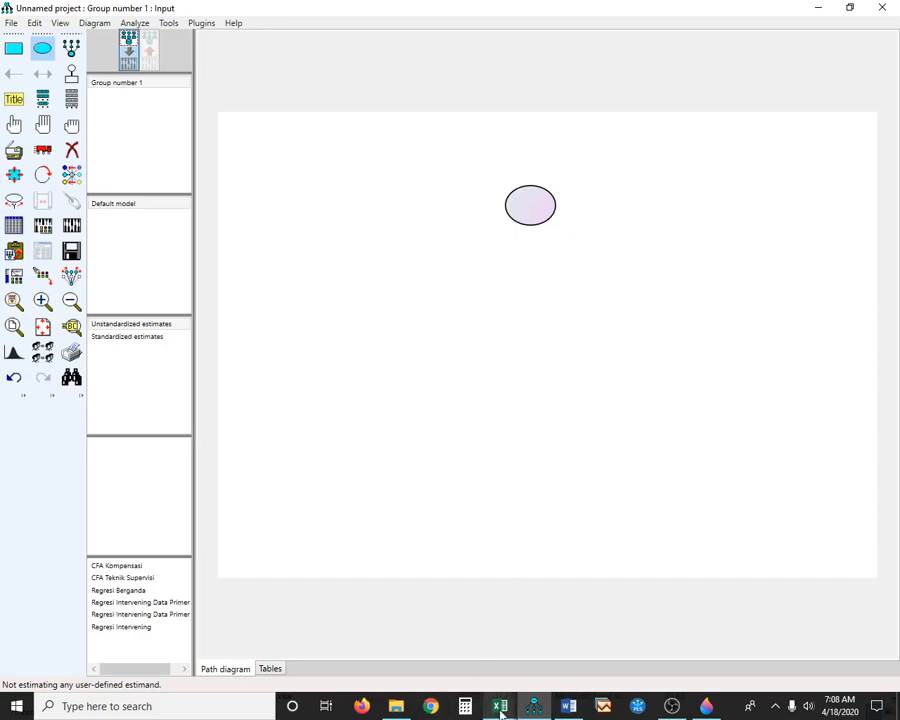
Step: Check the Word path diagram and the indicator headings through B14 on the TINGGI sheet of Latihan Amos4.xls
mouse_move(500, 711)
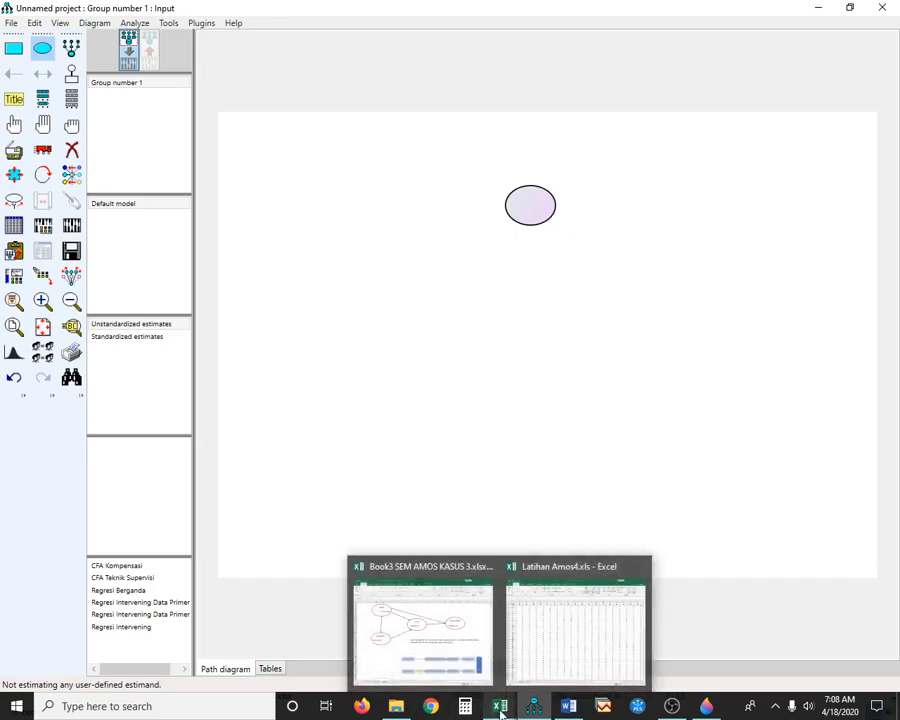
click(555, 655)
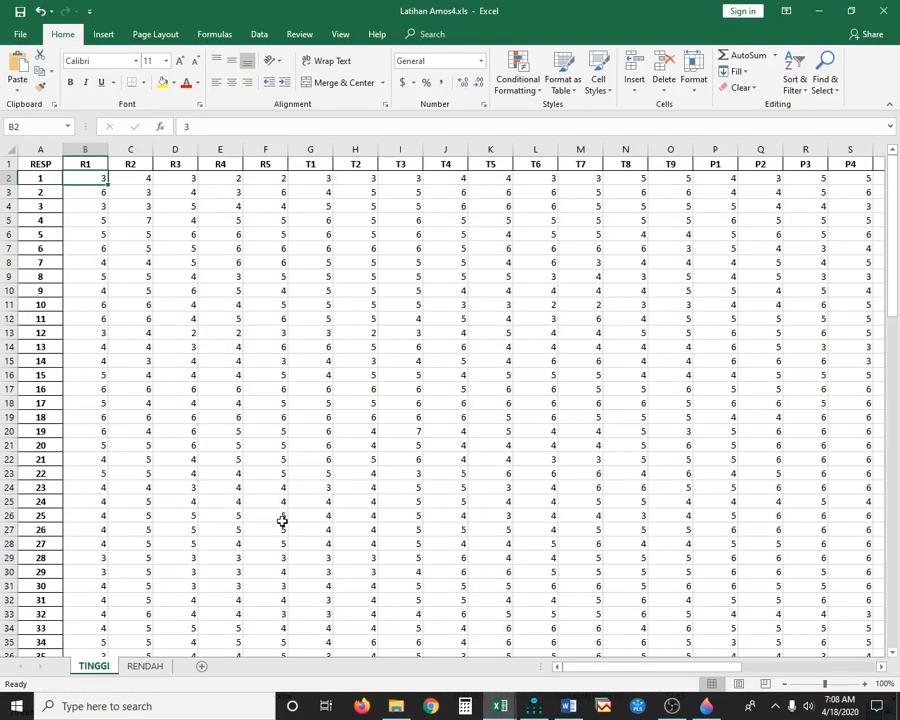
click(569, 706)
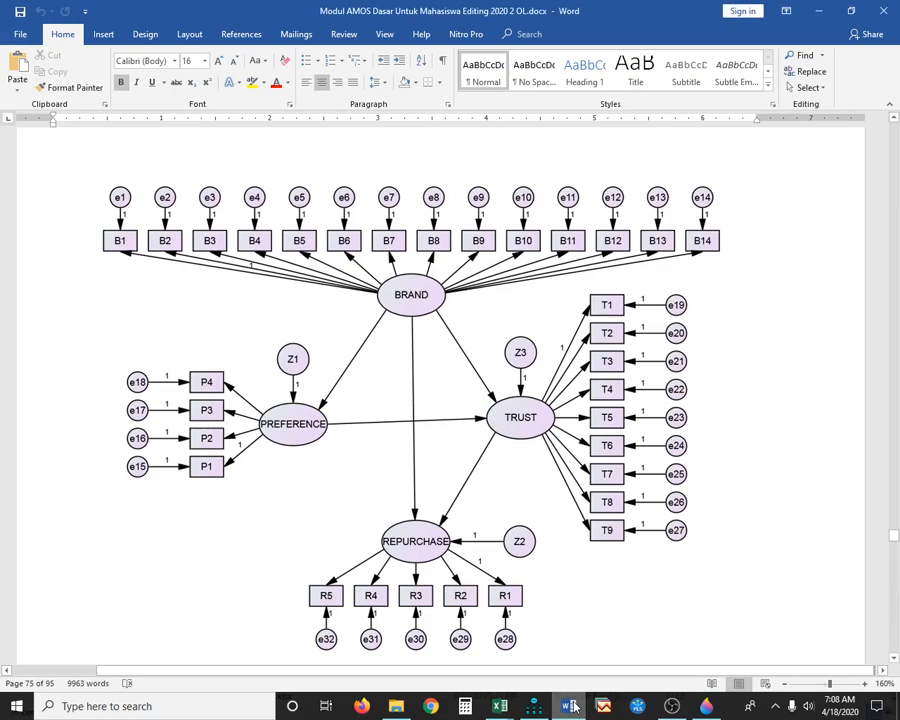
mouse_move(510, 706)
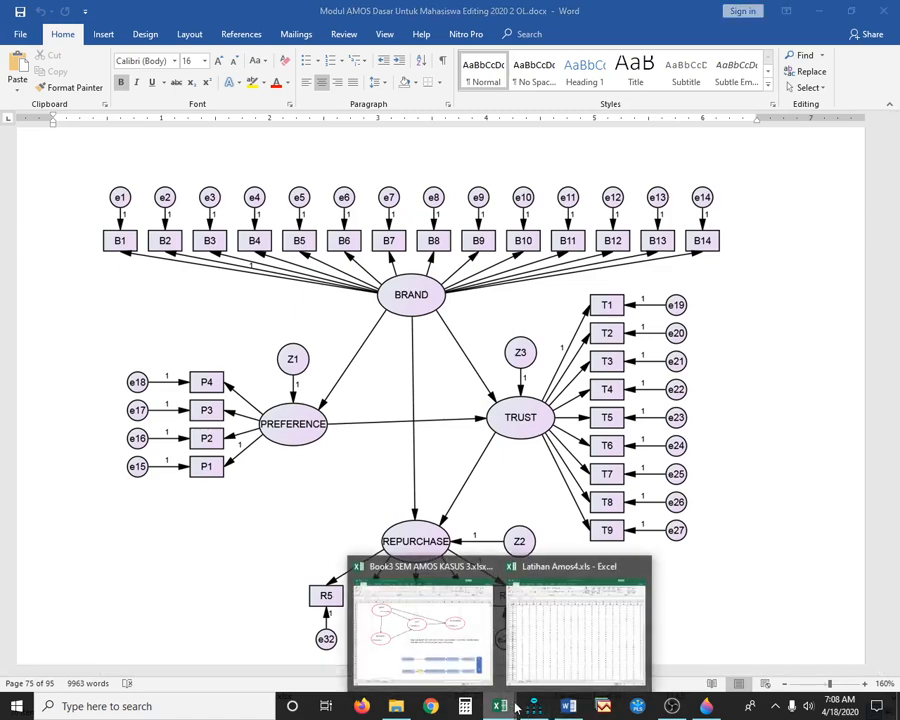
click(575, 635)
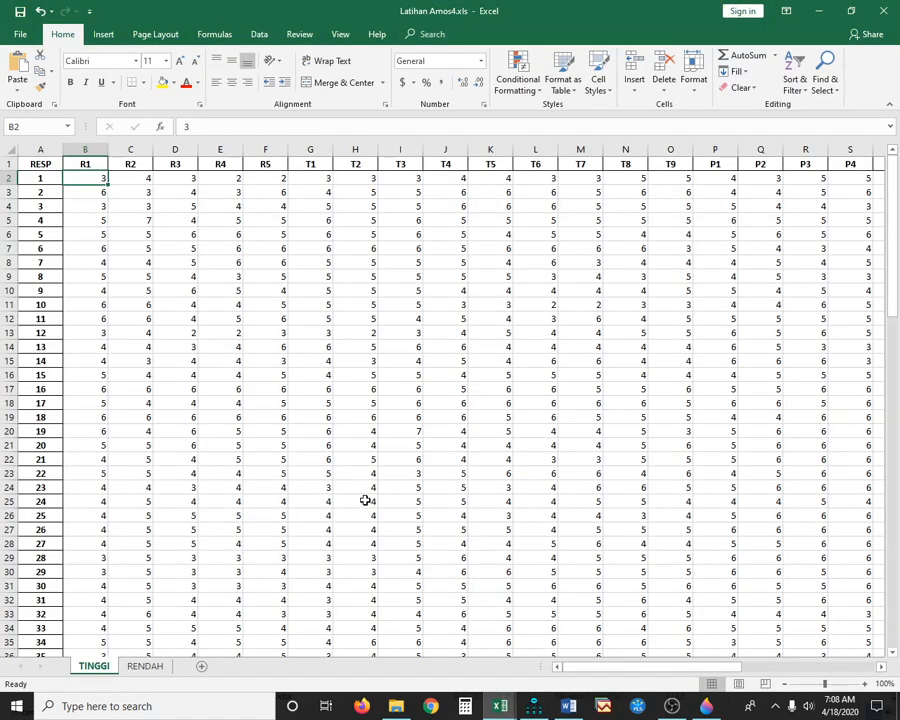
key(Left)
key(Right)
key(Right)
key(Right)
key(Right)
key(Right)
key(Right)
key(Right)
key(Right)
key(Right)
key(Right)
key(Right)
key(Right)
key(Right)
key(Right)
key(Right)
key(Right)
key(Right)
key(Right)
key(Right)
key(Right)
key(Right)
key(Left)
key(Left)
key(Left)
key(Left)
key(Left)
key(Left)
key(Right)
key(Right)
key(Right)
key(Right)
key(Right)
key(Right)
key(Right)
key(Right)
key(Left)
key(Left)
key(Left)
key(Left)
key(Left)
key(Left)
key(Left)
key(Left)
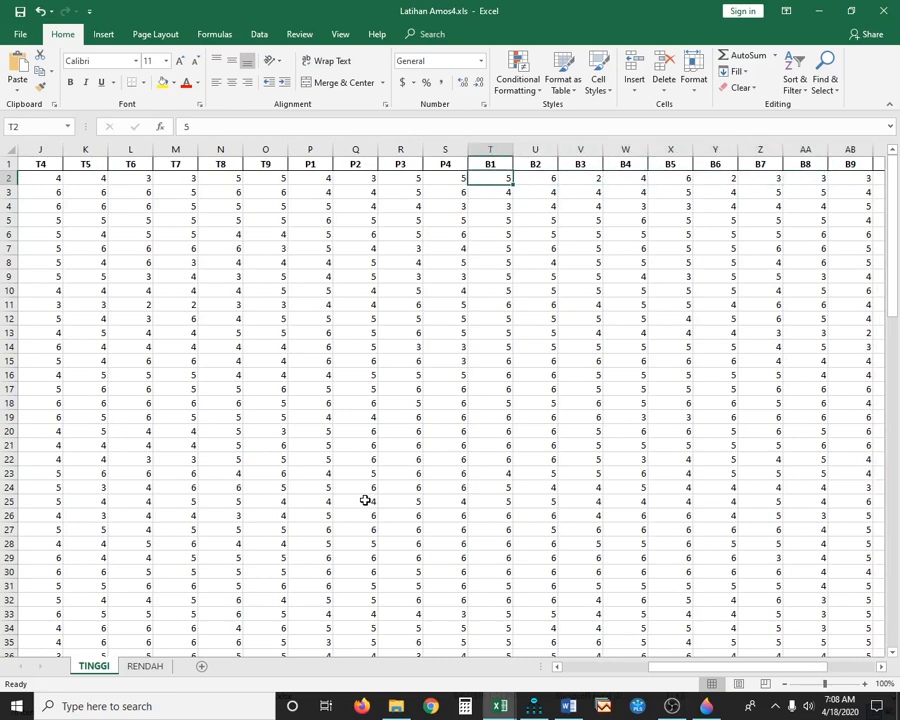
key(Right)
key(Right)
key(Right)
key(Right)
key(Right)
key(Right)
key(Right)
key(Right)
key(Right)
key(Right)
key(Right)
key(Right)
key(Right)
key(Right)
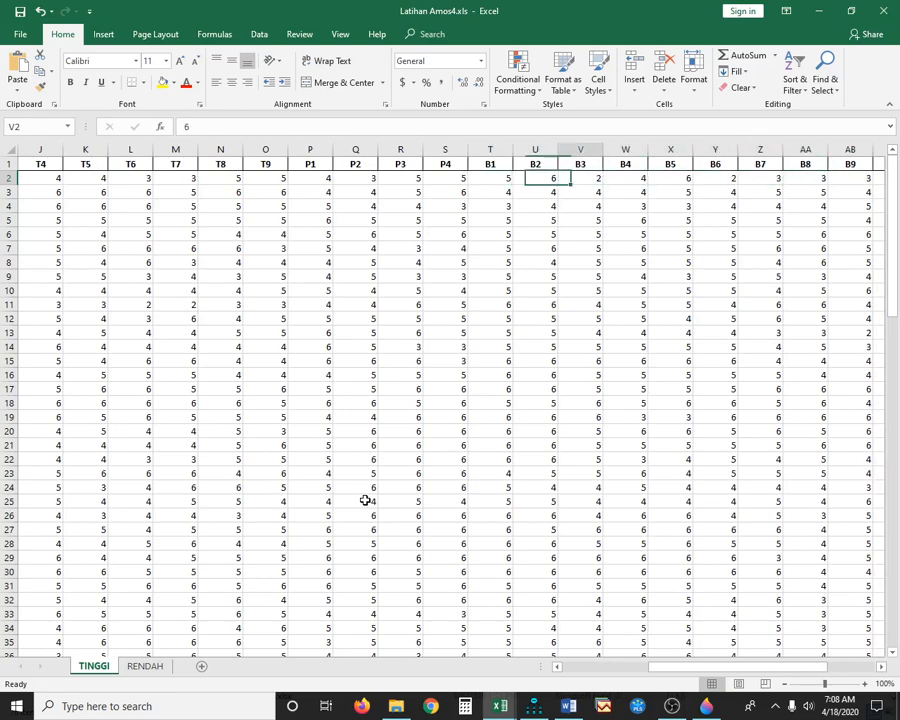
key(Left)
key(Left)
key(Left)
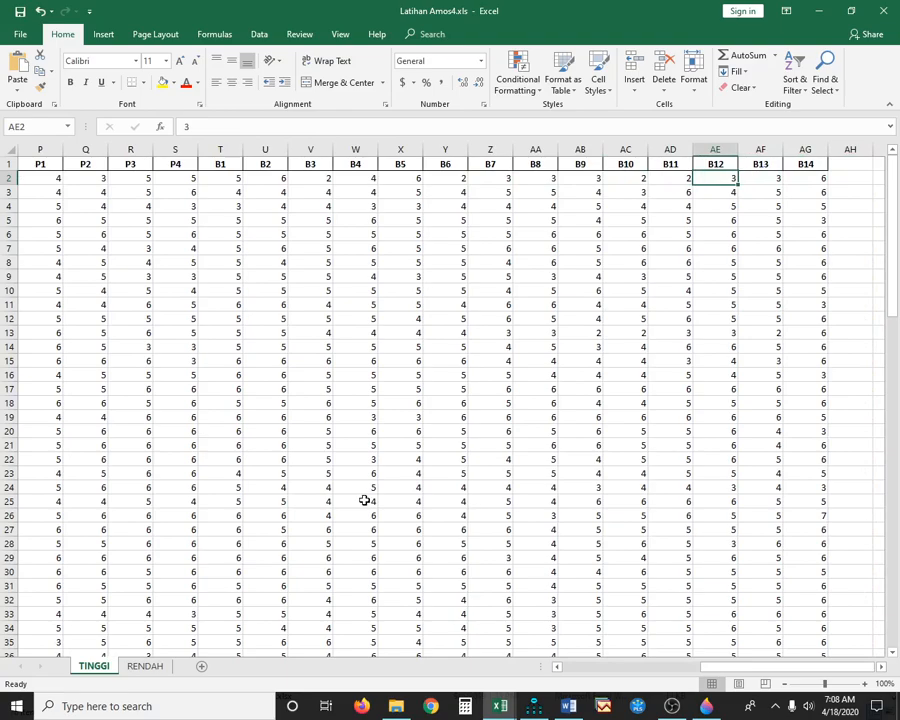
Step: Switch to AMOS and attach one indicator with its error term to the ellipse, undoing the extra indicators
click(534, 708)
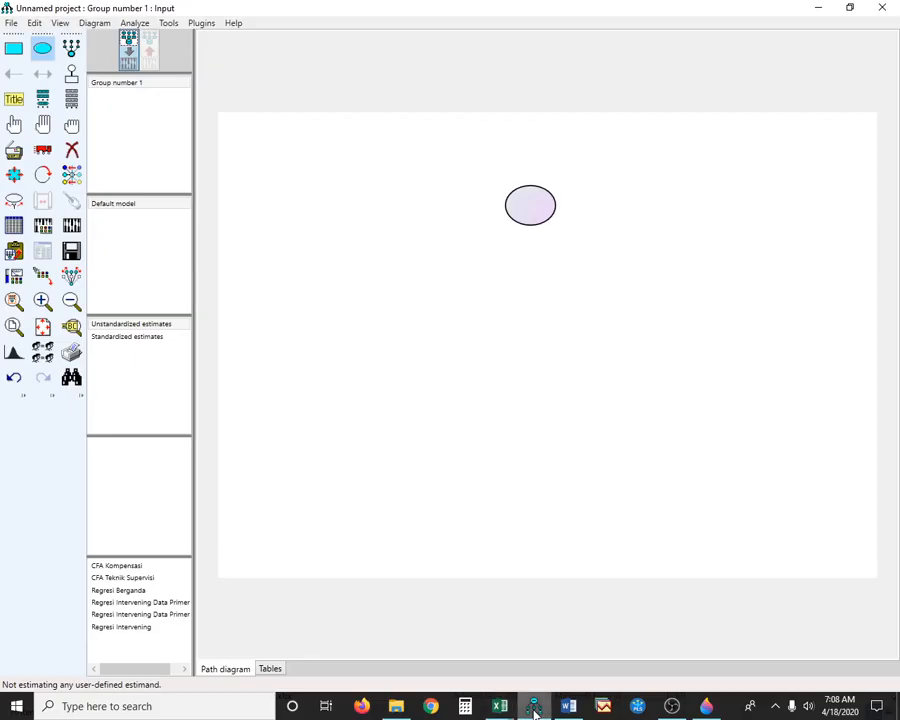
click(72, 50)
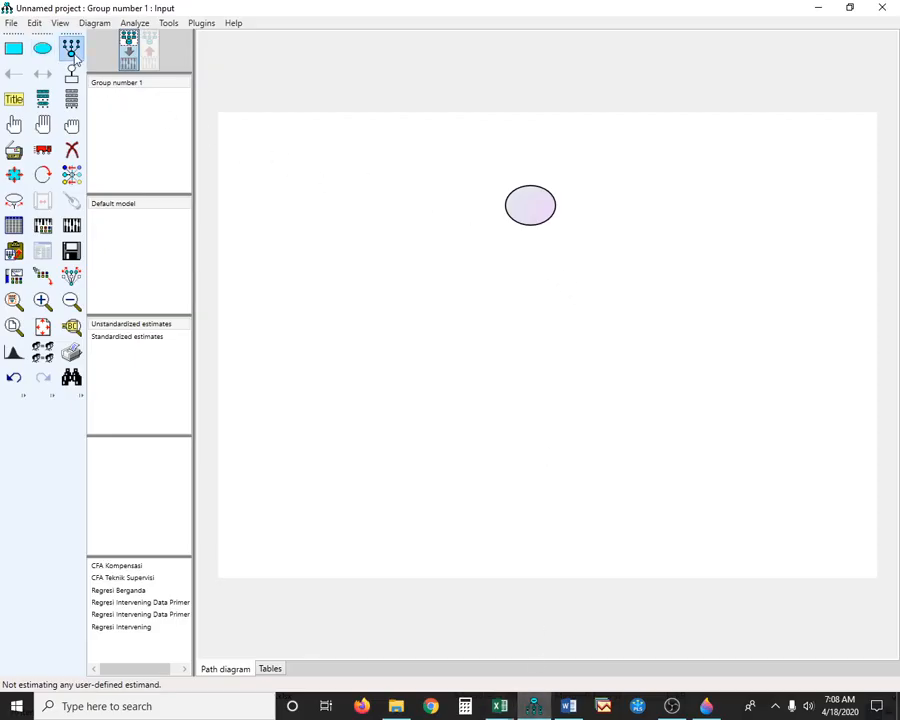
click(531, 209)
click(534, 211)
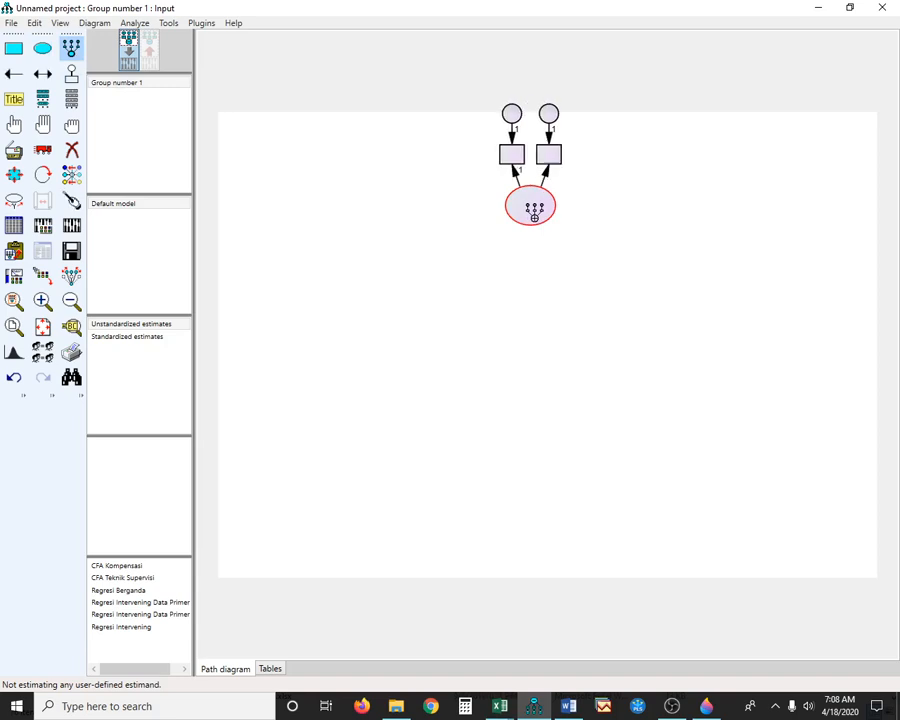
click(534, 211)
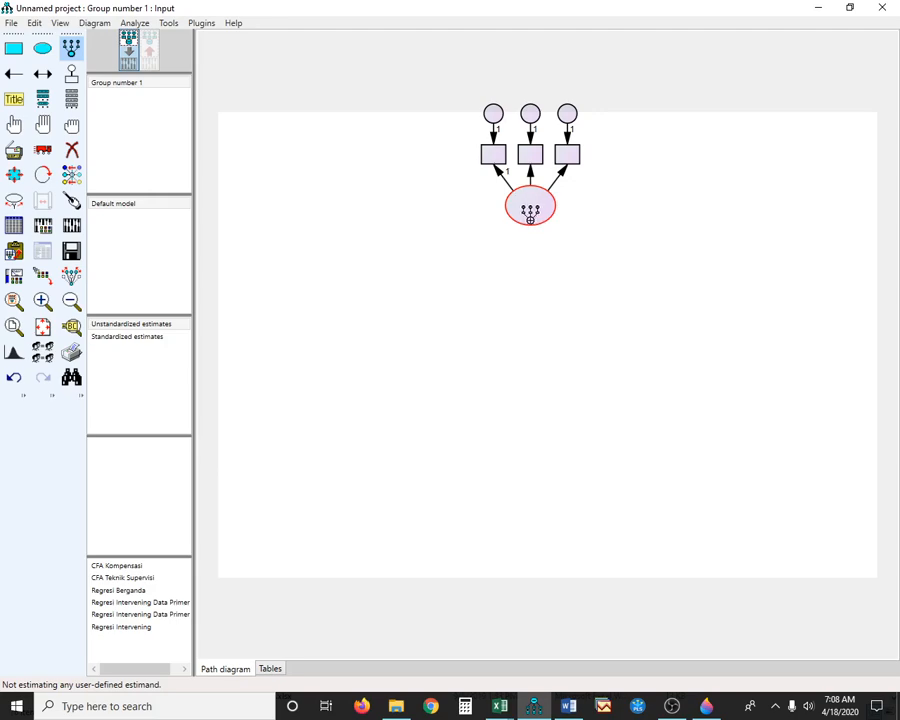
key(ctrl+z)
key(ctrl+z)
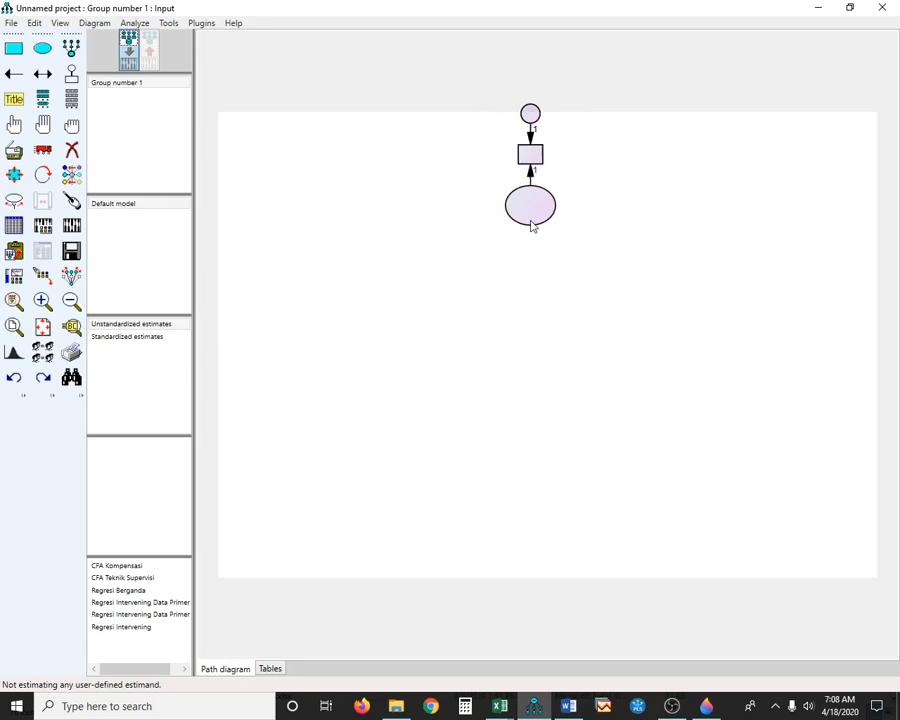
Step: Select the ellipse, its indicator and its error term, and move them down together so they sit inside the page
click(14, 124)
click(529, 206)
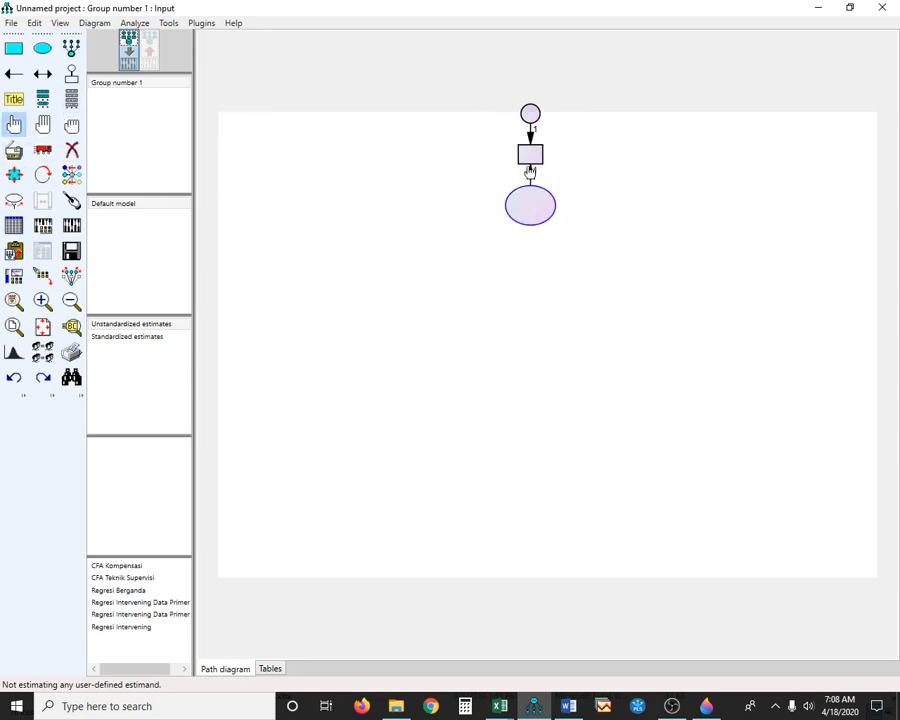
click(529, 155)
click(530, 116)
click(43, 149)
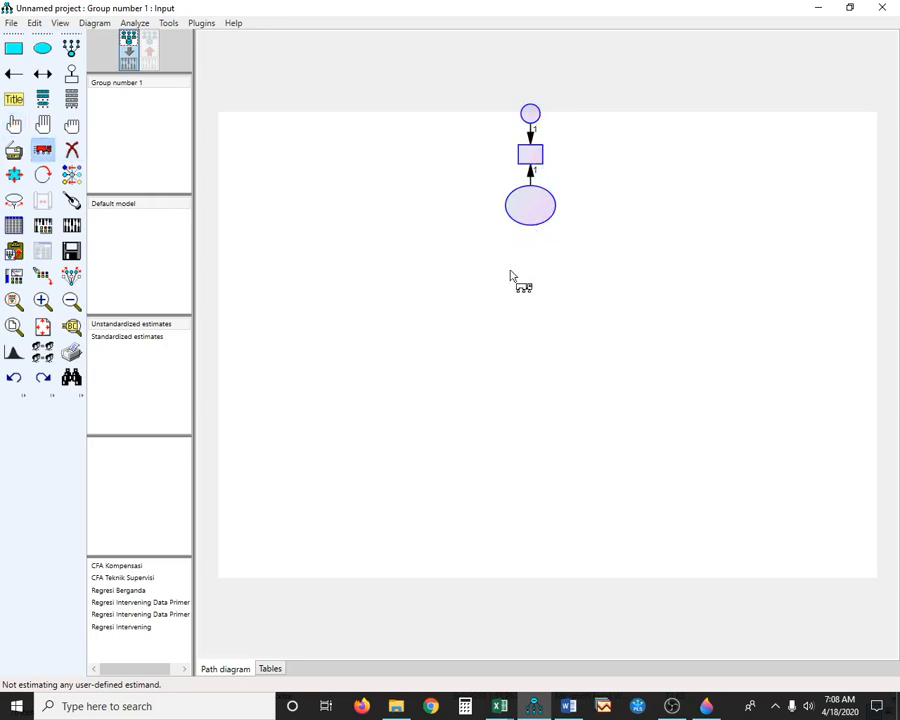
drag(538, 212, 543, 245)
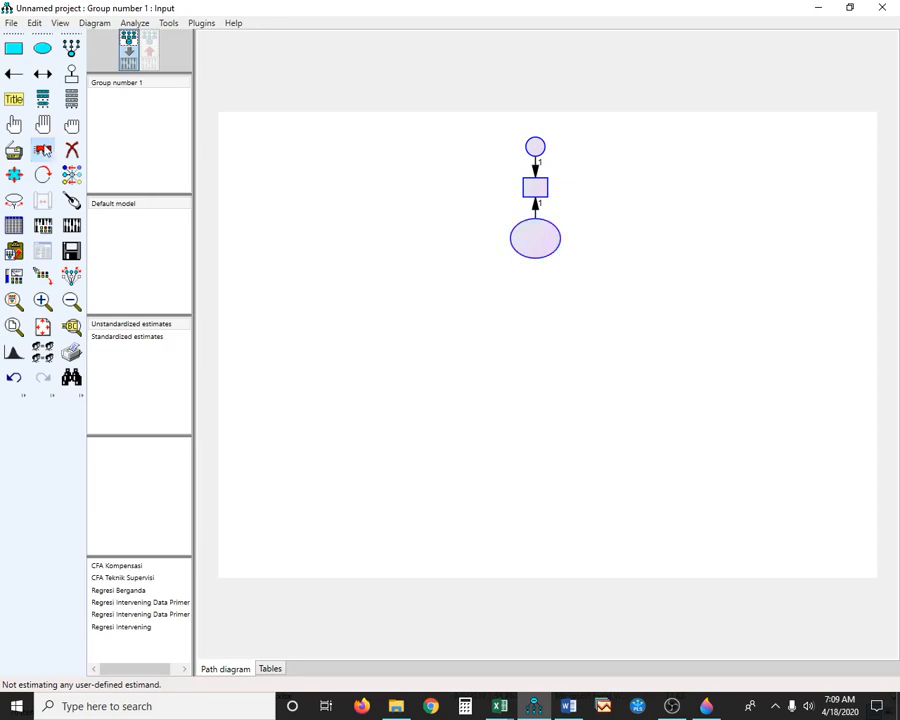
Step: Add 13 more indicators with error terms to the upper ellipse so that it has 14
click(72, 57)
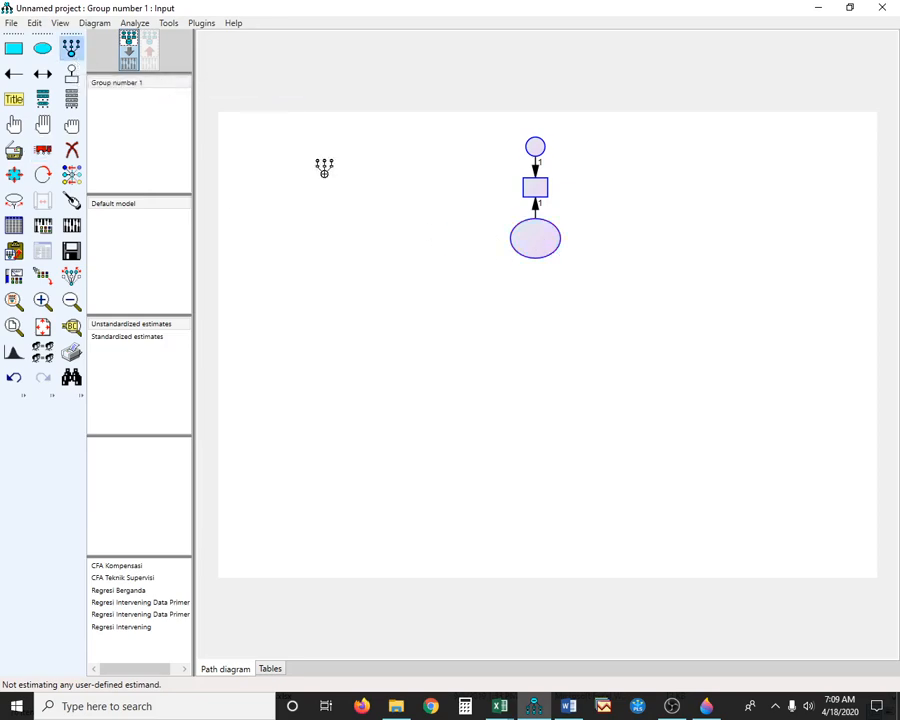
click(547, 240)
click(547, 240)
click(547, 240)
click(547, 240)
click(547, 240)
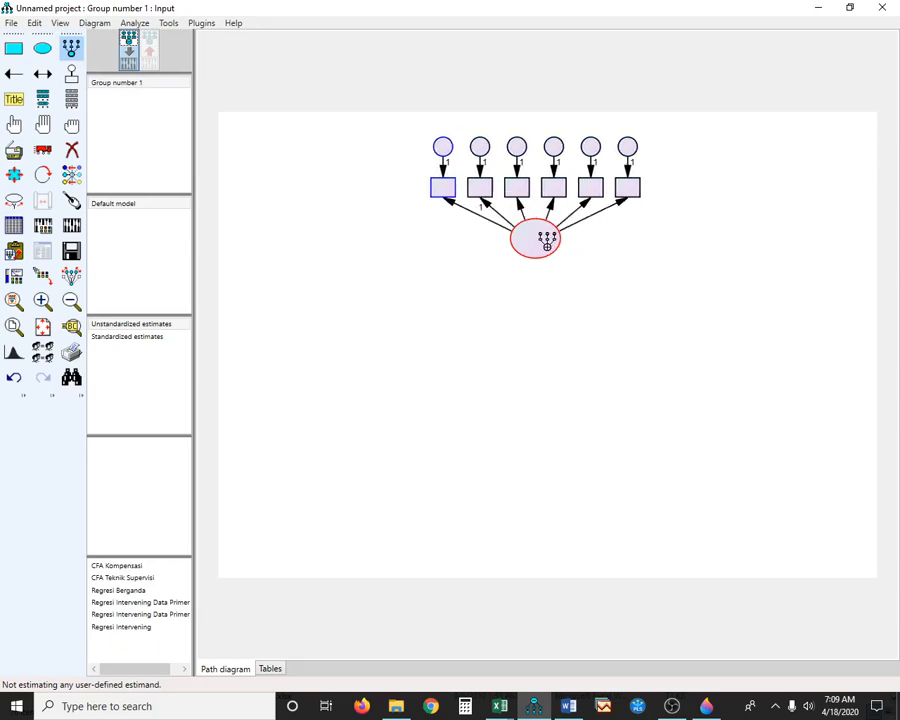
click(547, 240)
click(547, 240)
click(547, 240)
click(547, 240)
click(547, 240)
click(547, 240)
click(547, 240)
click(547, 240)
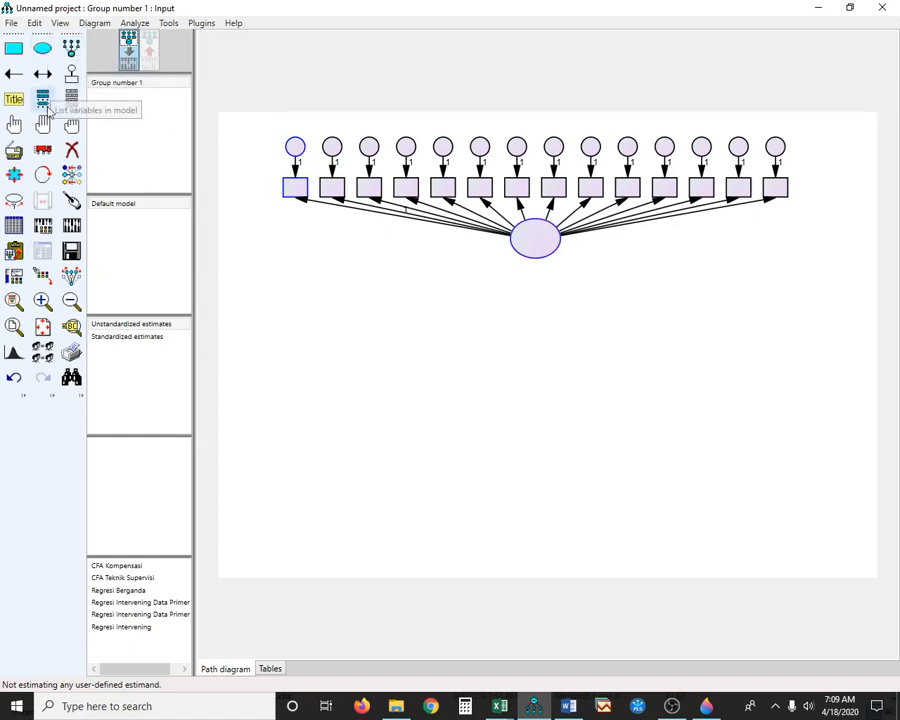
Step: Duplicate the upper ellipse without its indicators and place the copy below it, to its left
click(14, 126)
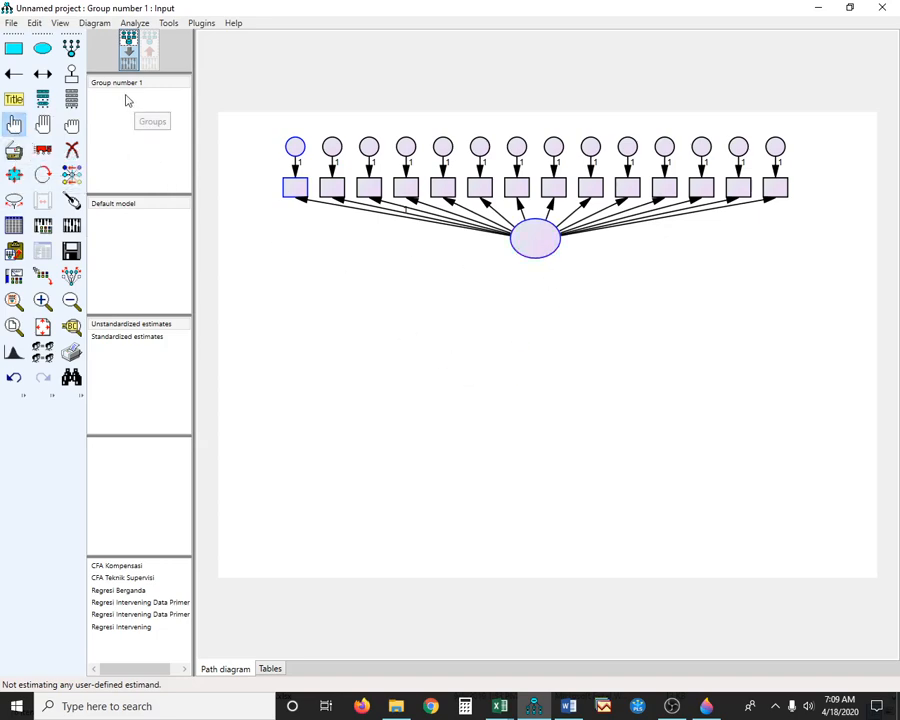
click(72, 126)
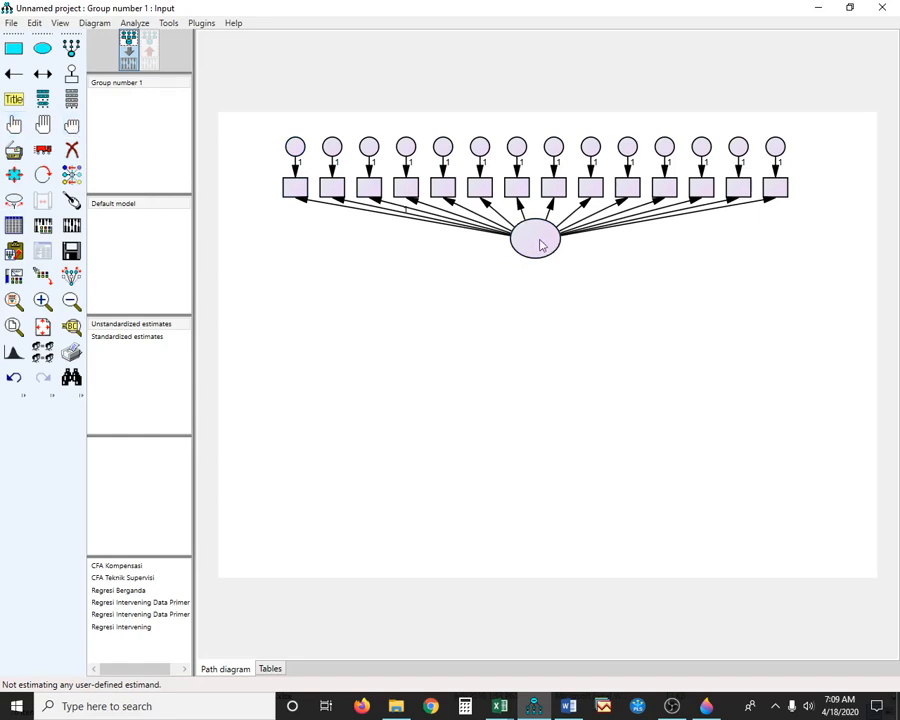
click(14, 124)
click(546, 240)
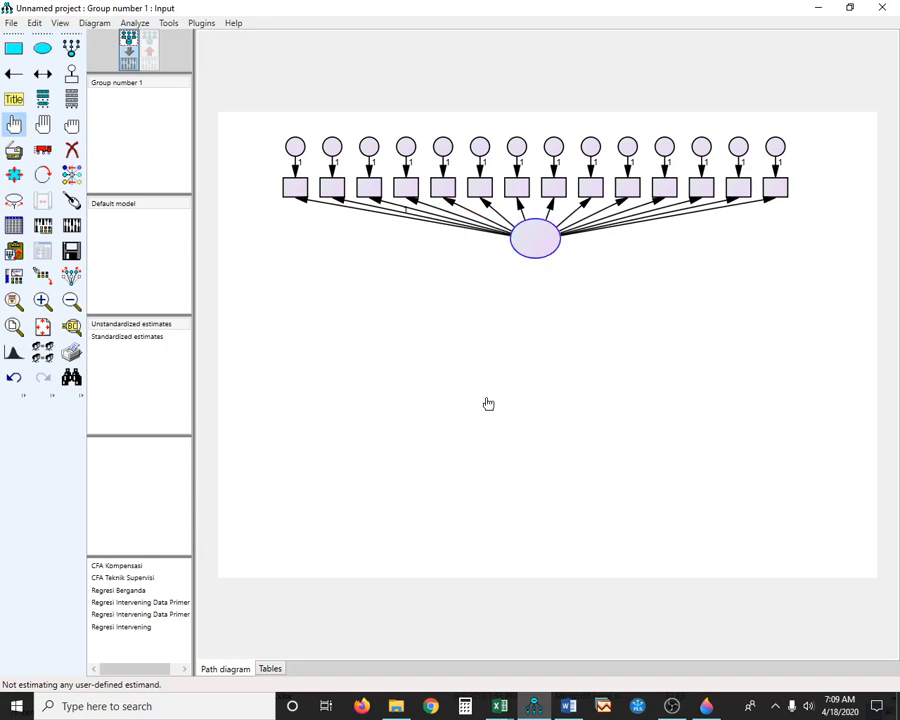
click(14, 149)
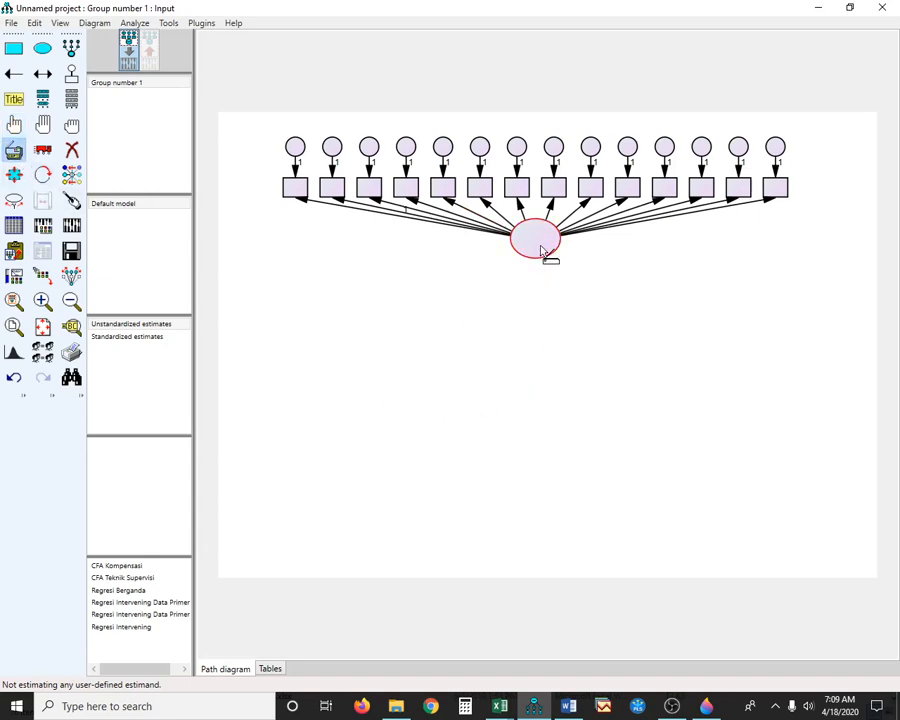
drag(541, 251, 424, 346)
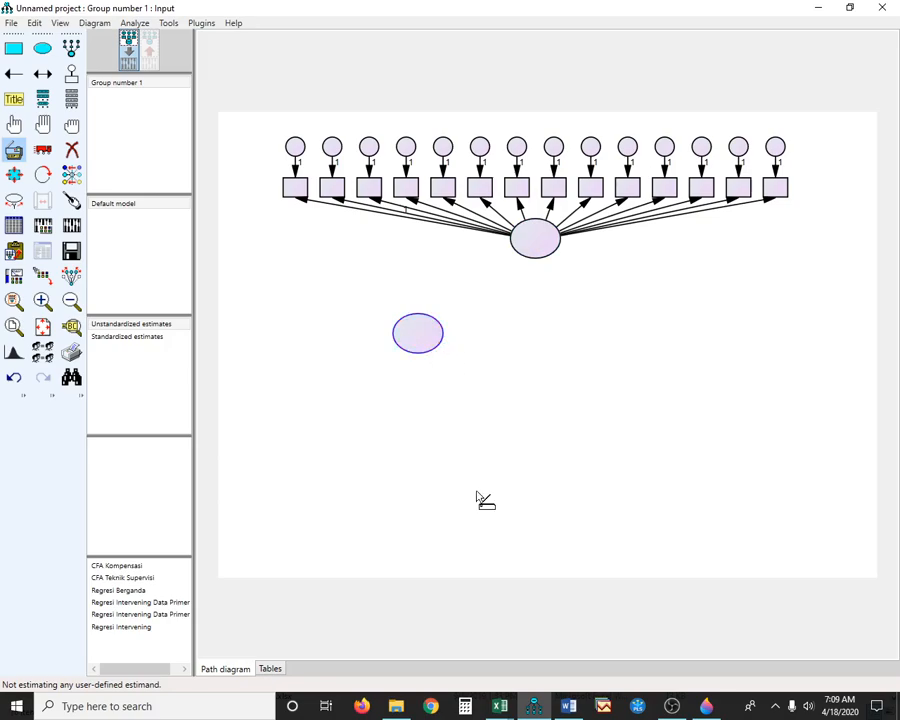
Step: Switch to Word and check the arrangement of the Brand, Preference, Trust and Repurchase variables in the path diagram
click(534, 706)
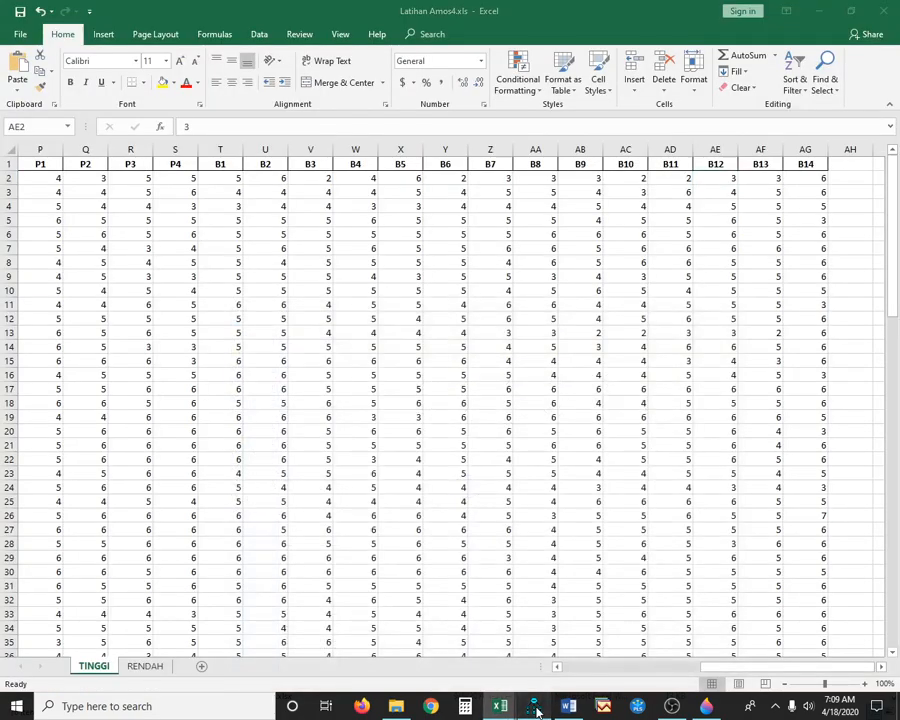
click(535, 707)
click(568, 707)
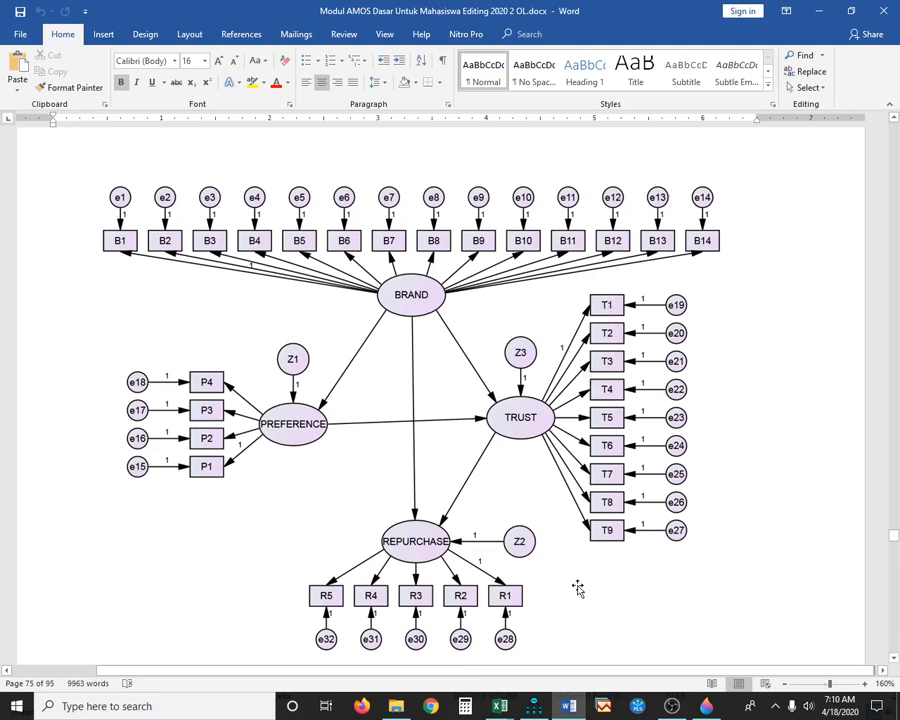
Step: Switch back to AMOS and duplicate the lower-left ellipse horizontally to the other side of the upper ellipse
click(538, 708)
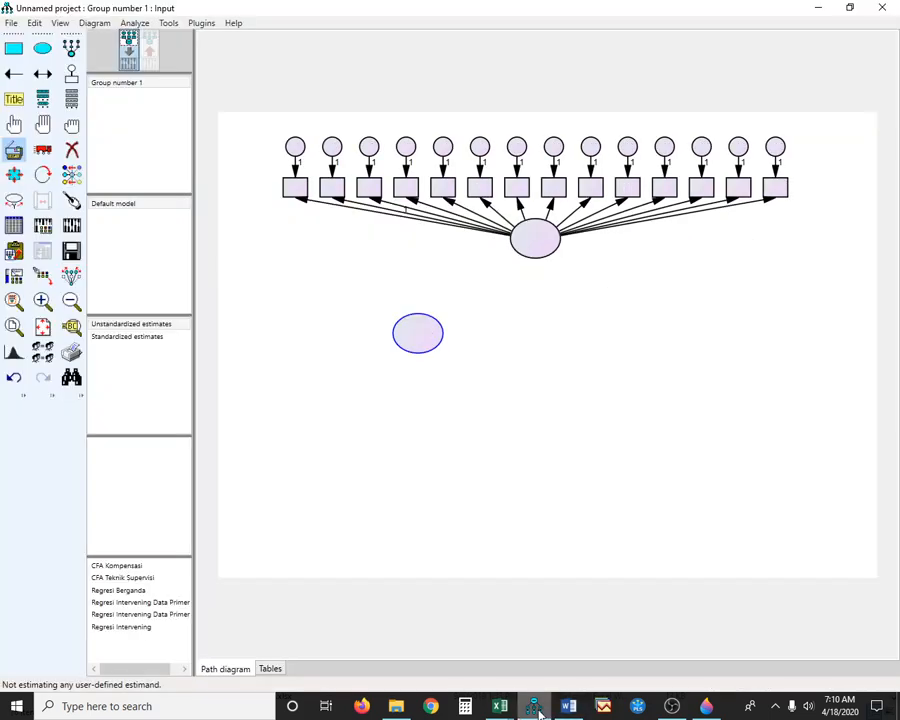
click(423, 336)
drag(423, 336, 620, 334)
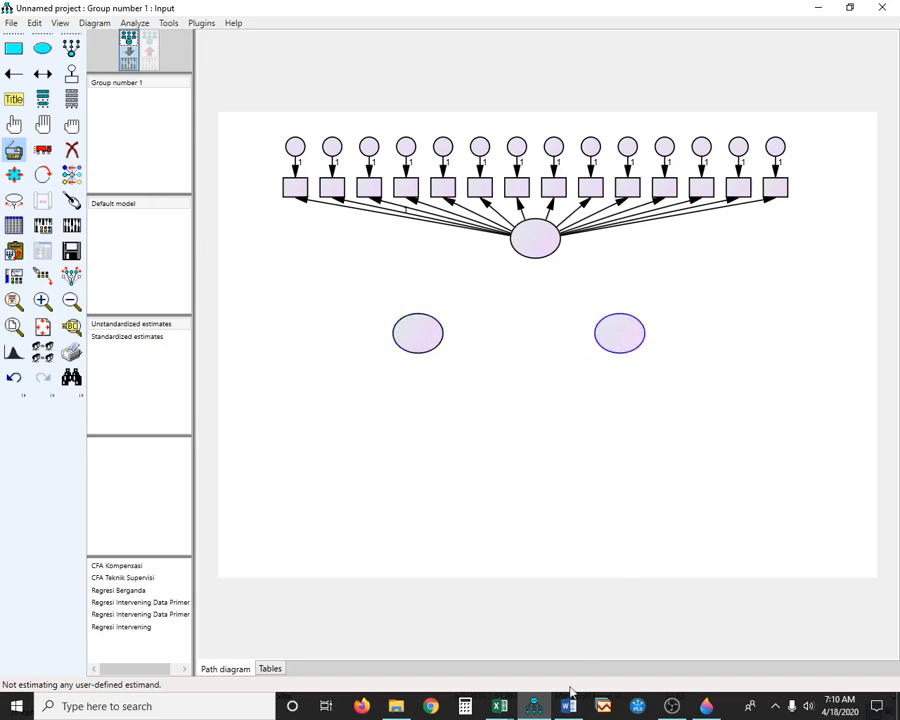
Step: Switch to Excel and examine the T indicator headings on the TINGGI sheet to find how many the Trust variable needs
click(504, 711)
click(548, 645)
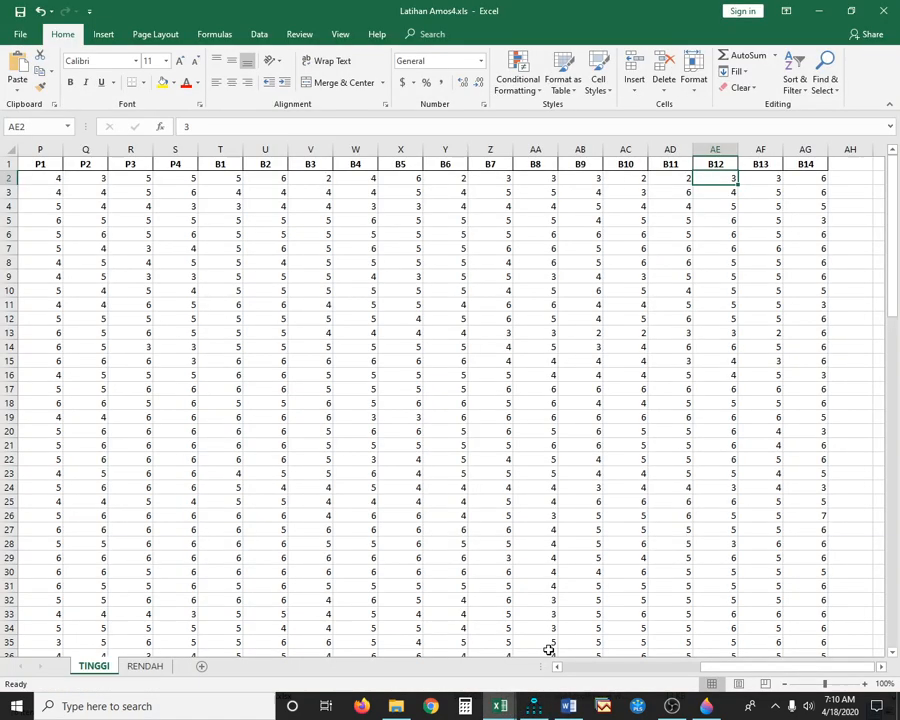
key(Left)
key(Left)
key(Left)
key(Left)
key(Left)
key(Left)
key(Left)
key(Left)
key(Left)
key(Left)
key(Left)
key(Left)
key(Left)
key(Left)
key(Left)
key(Left)
key(Left)
key(Left)
key(Left)
key(Left)
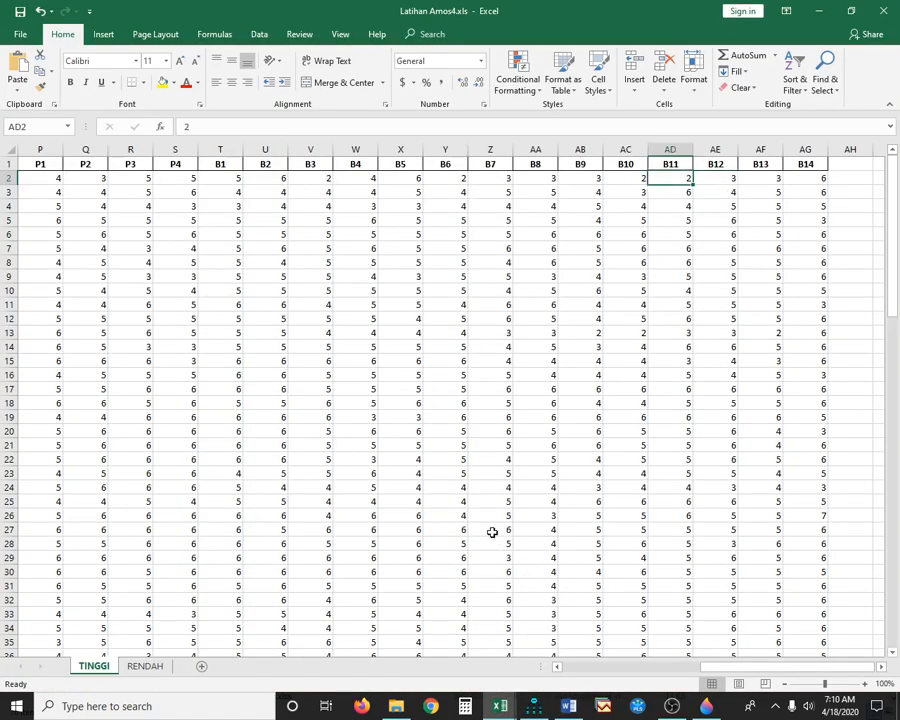
key(Right)
key(Right)
key(Right)
key(Right)
key(Right)
key(Right)
key(Right)
key(Right)
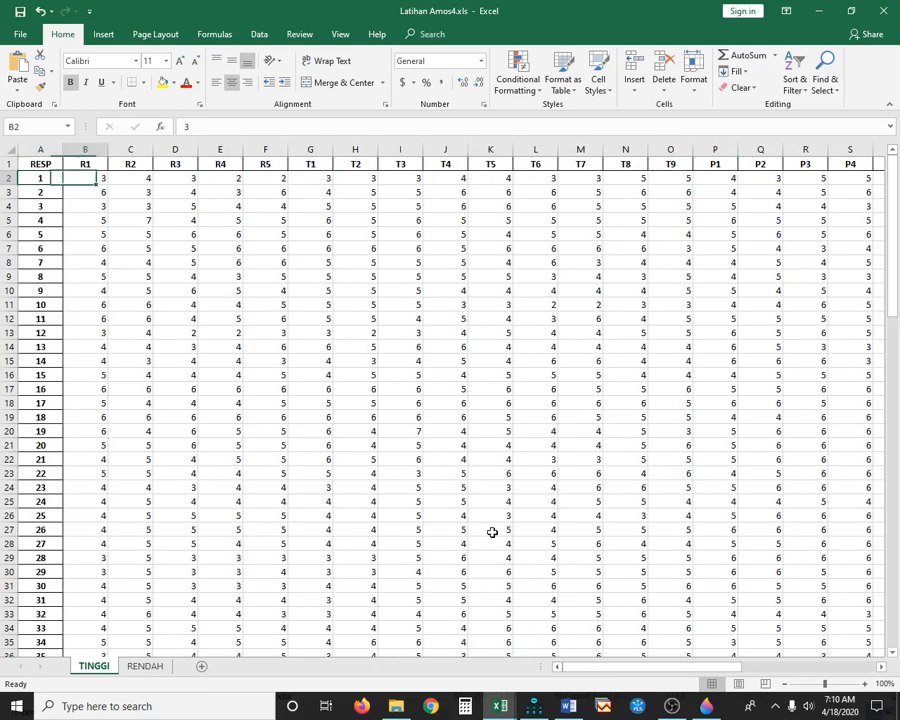
key(Right)
key(Right)
key(Right)
key(Right)
key(Right)
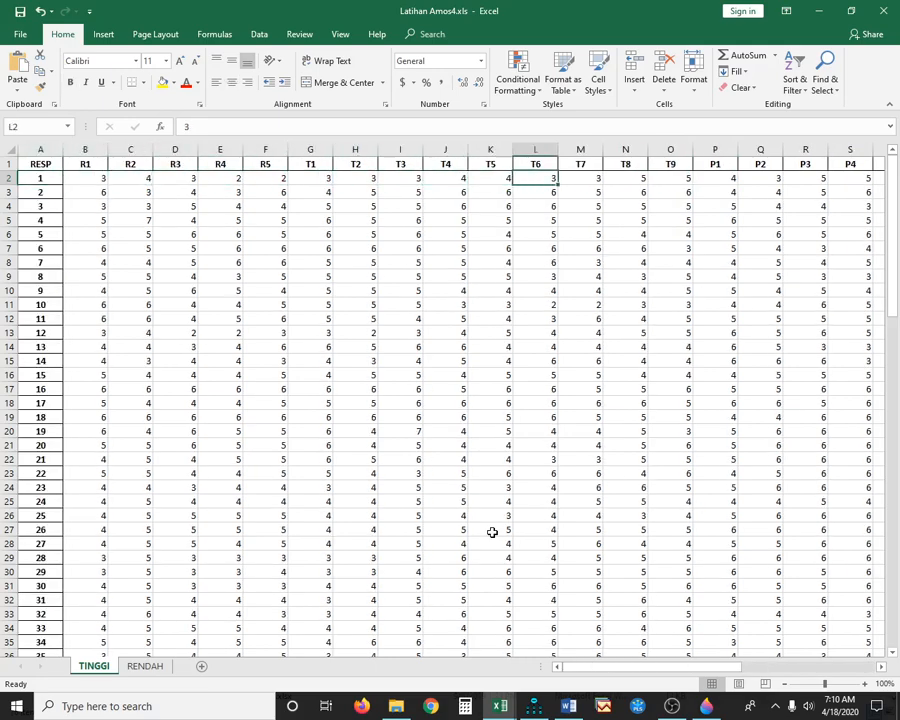
key(Left)
key(Left)
key(Left)
key(Left)
key(Left)
key(Left)
key(Left)
key(Left)
key(Right)
key(Right)
key(Left)
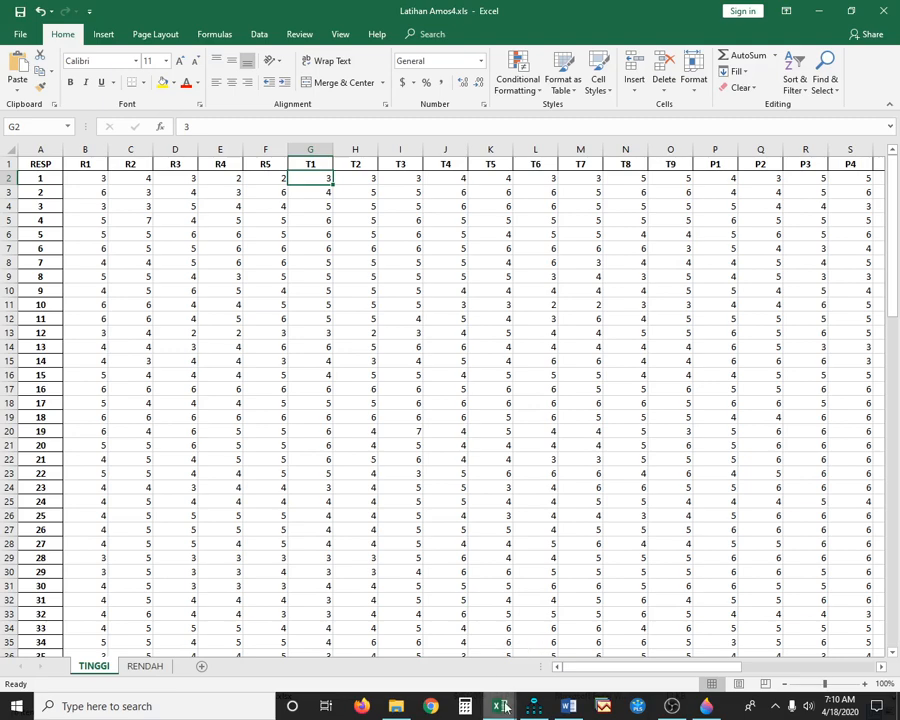
Step: Switch to AMOS and add nine indicators with error terms to the lower-right ellipse
click(534, 706)
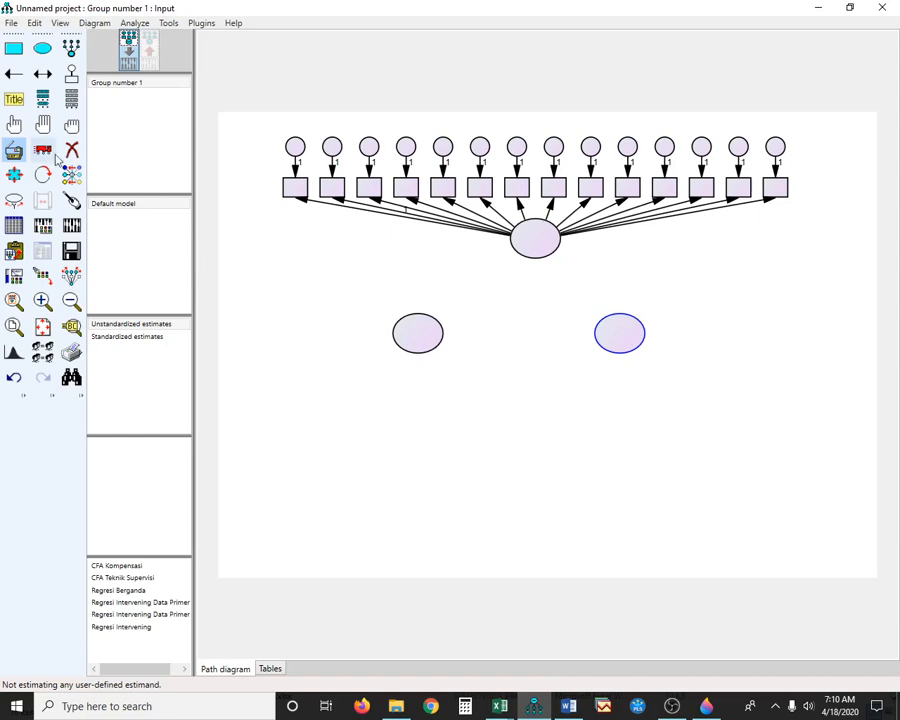
click(71, 127)
click(71, 47)
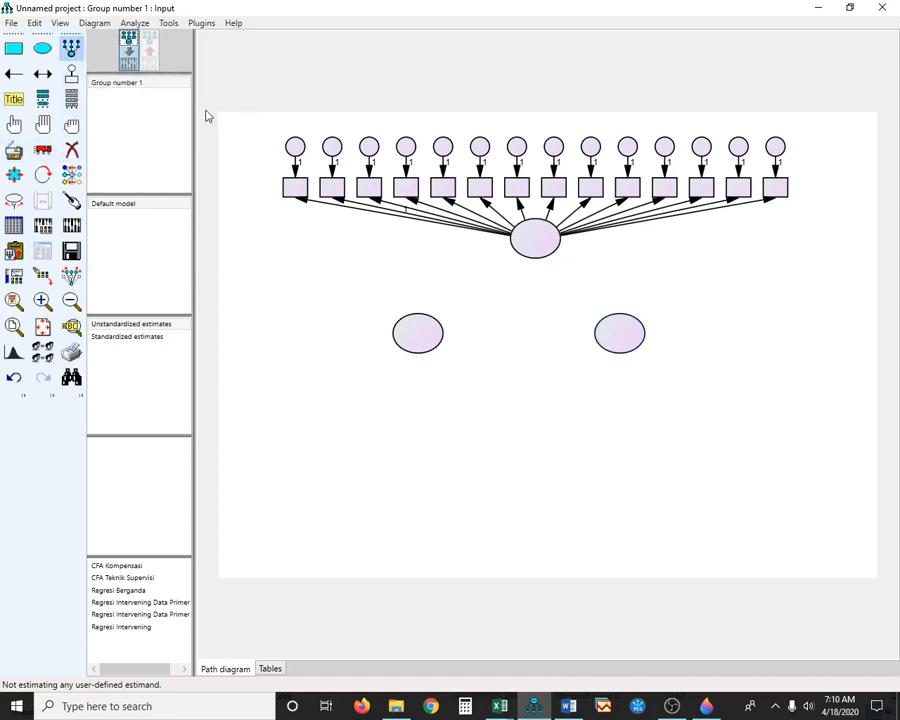
click(626, 341)
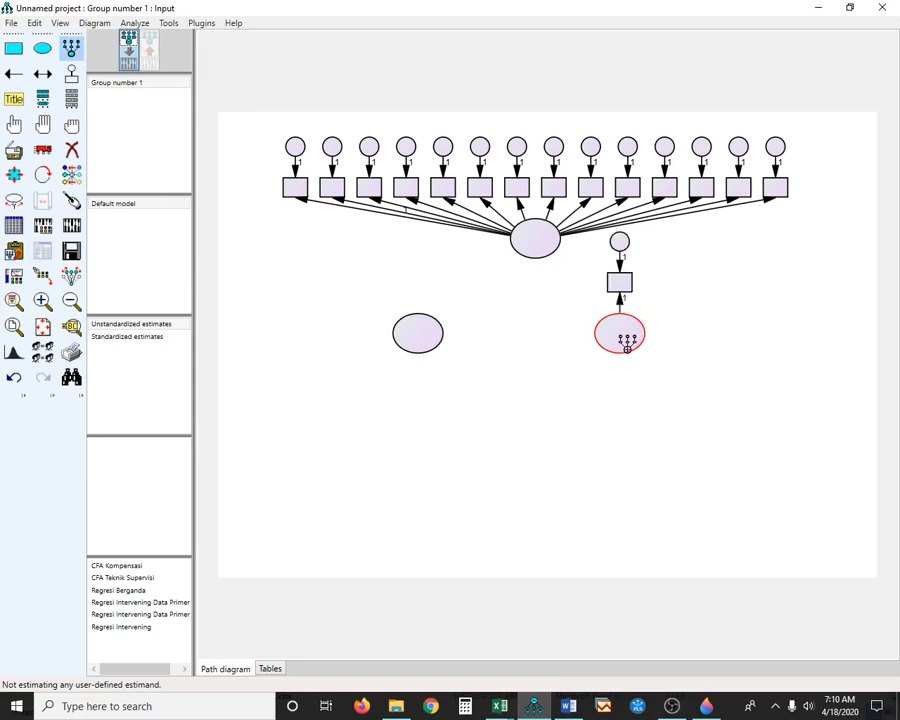
click(626, 341)
click(626, 341)
click(626, 341)
click(626, 341)
click(626, 341)
click(626, 341)
click(626, 341)
click(626, 341)
Step: Try rotating the lower-right ellipse's indicators to its right side, undo back past the rotation and re-add the removed indicators to make nine
click(42, 174)
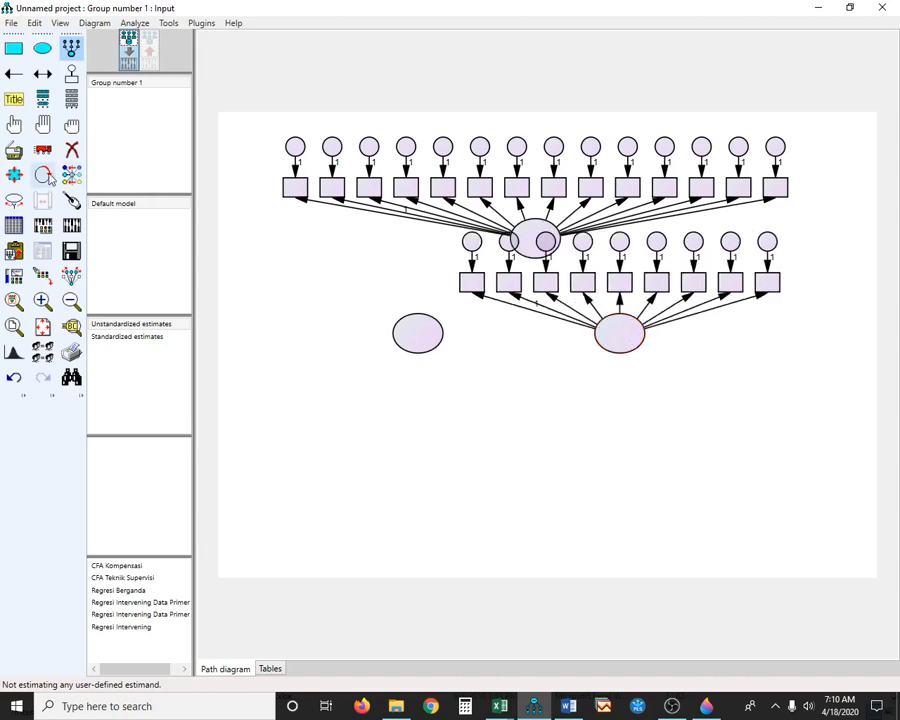
click(616, 328)
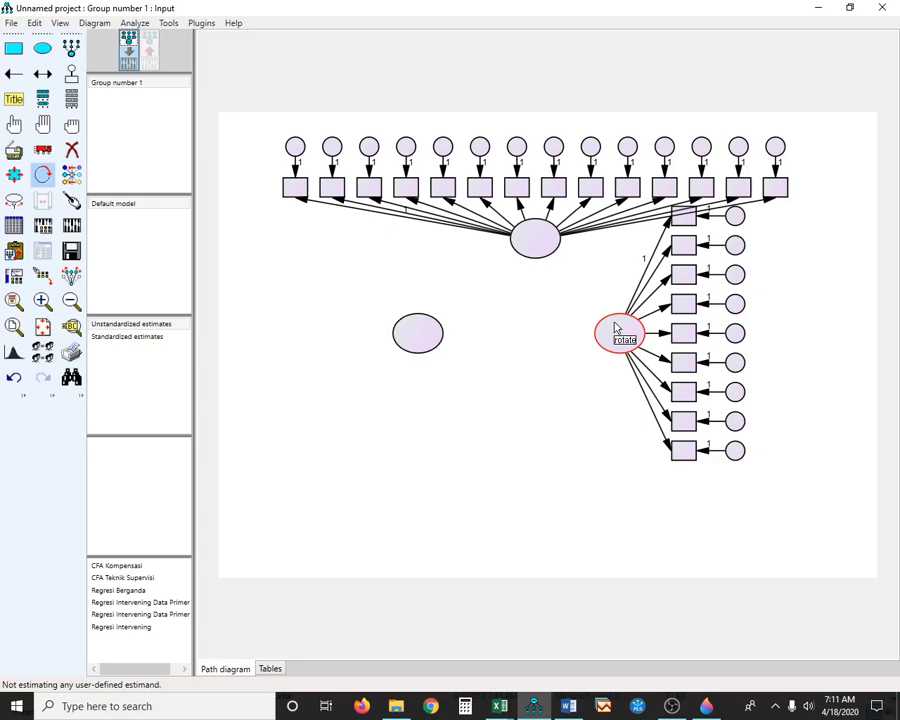
click(613, 345)
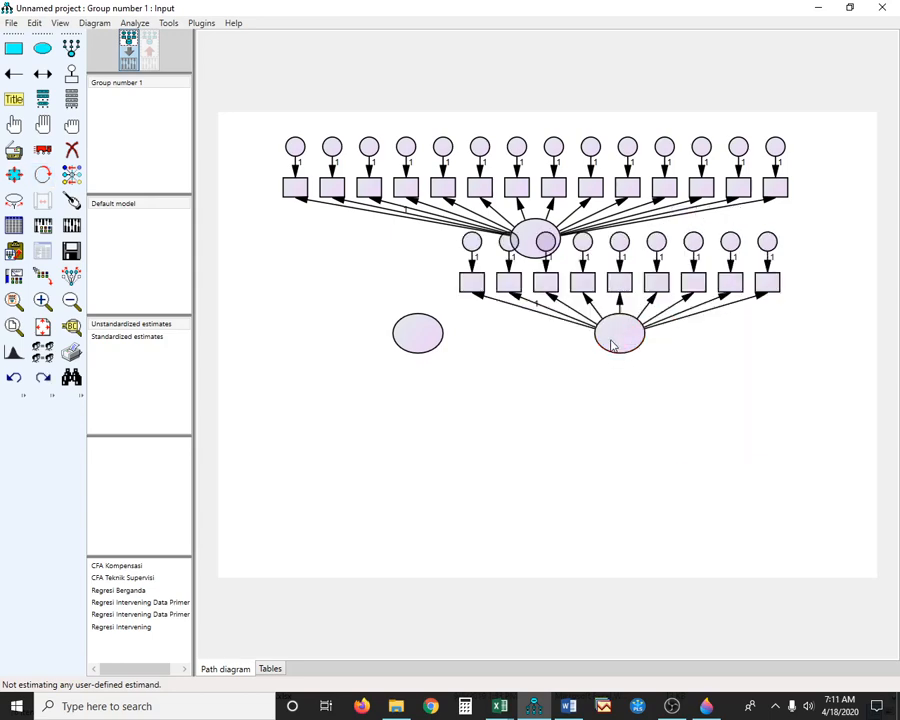
key(ctrl+z)
key(ctrl+z)
key(ctrl+z)
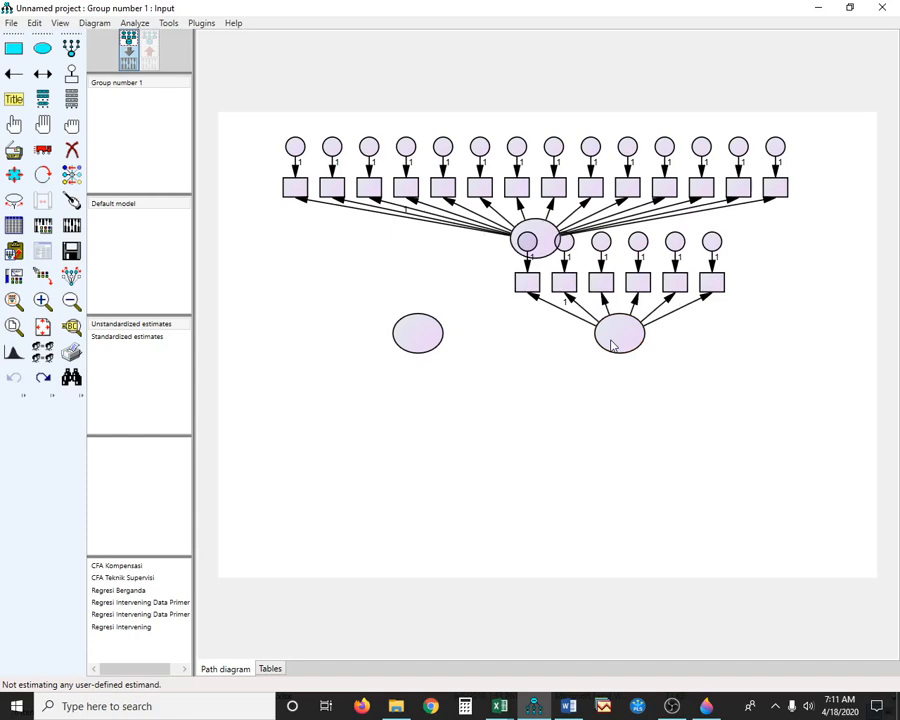
click(71, 48)
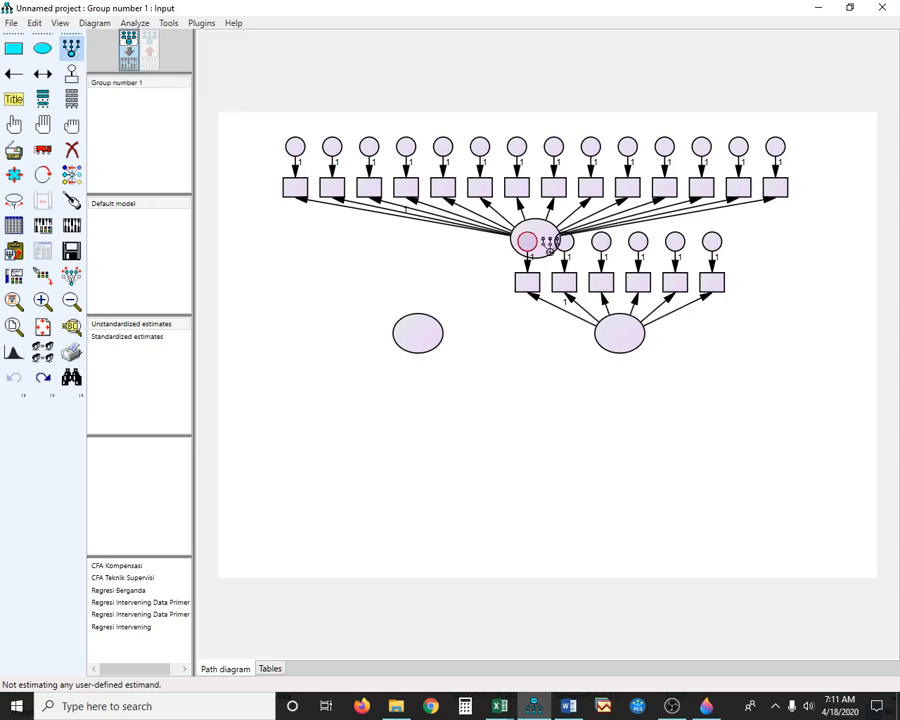
click(624, 340)
click(624, 340)
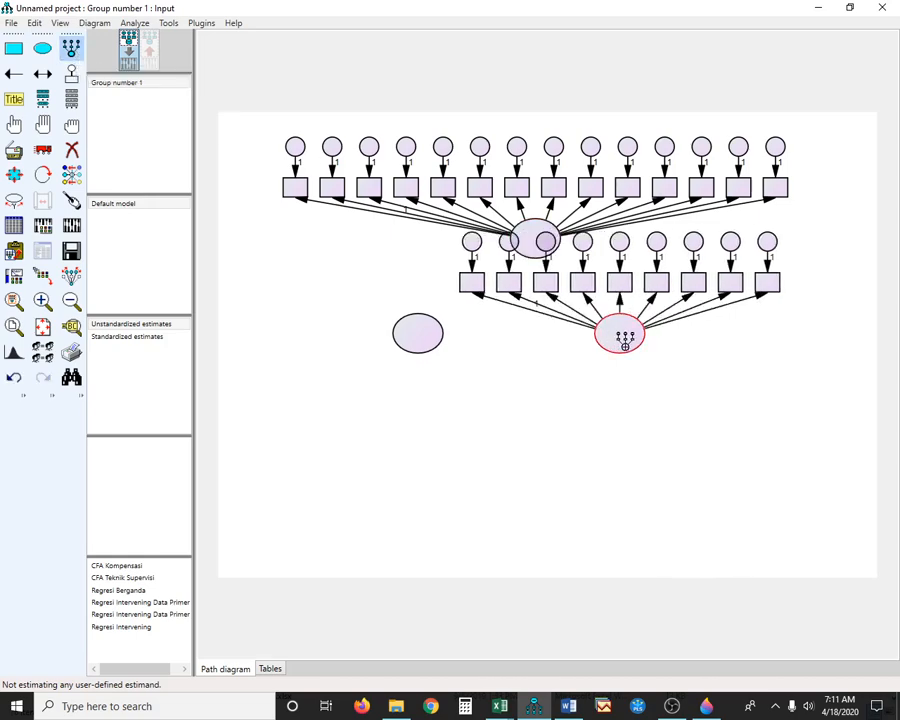
click(14, 125)
click(628, 345)
click(474, 284)
click(507, 284)
click(472, 241)
click(511, 244)
click(545, 242)
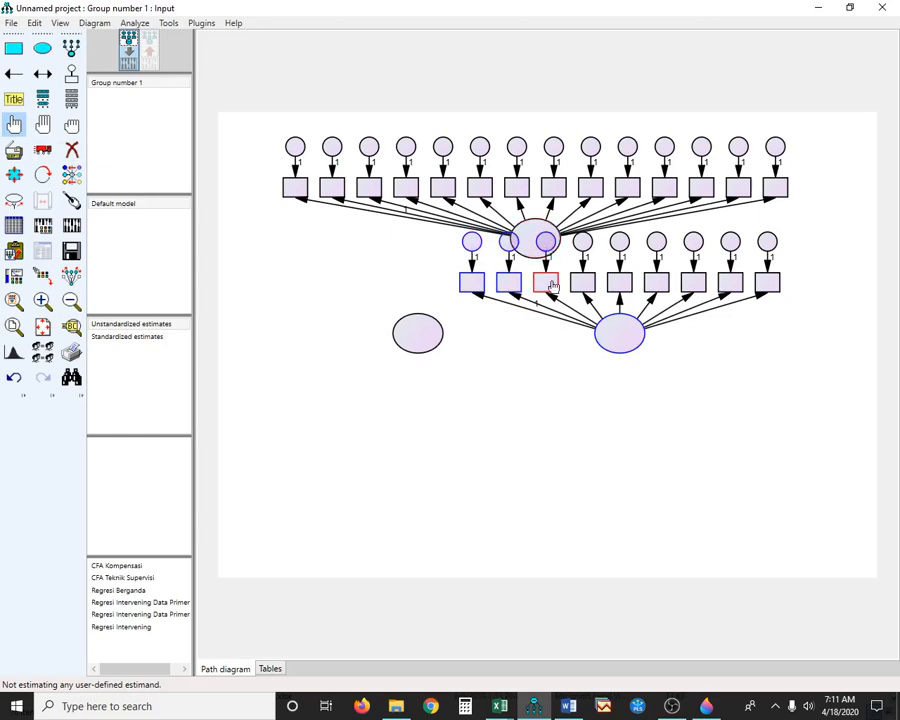
click(553, 286)
click(584, 284)
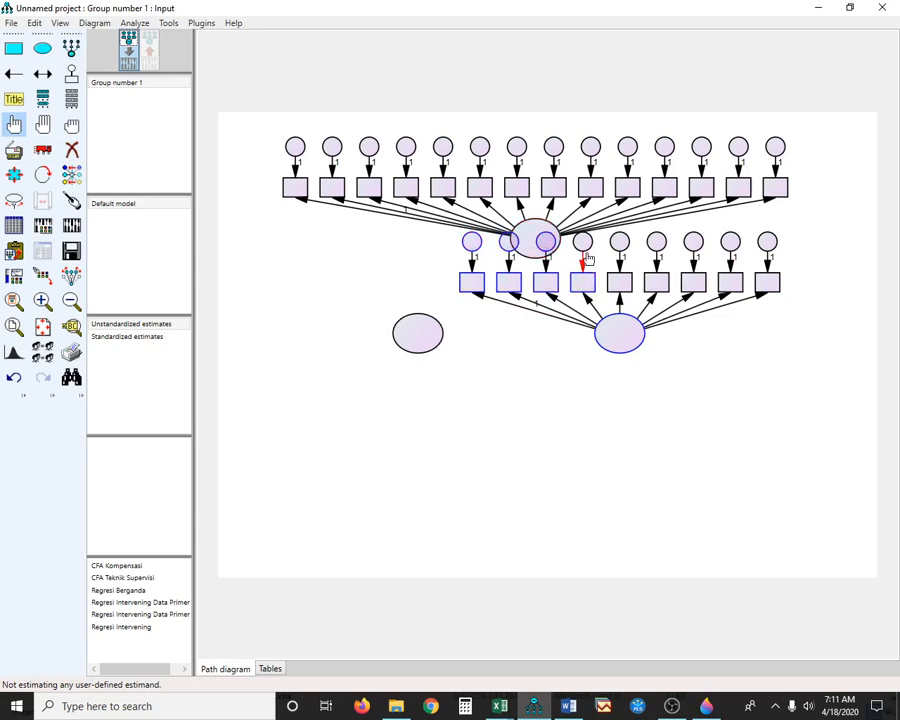
click(583, 242)
click(620, 284)
click(619, 241)
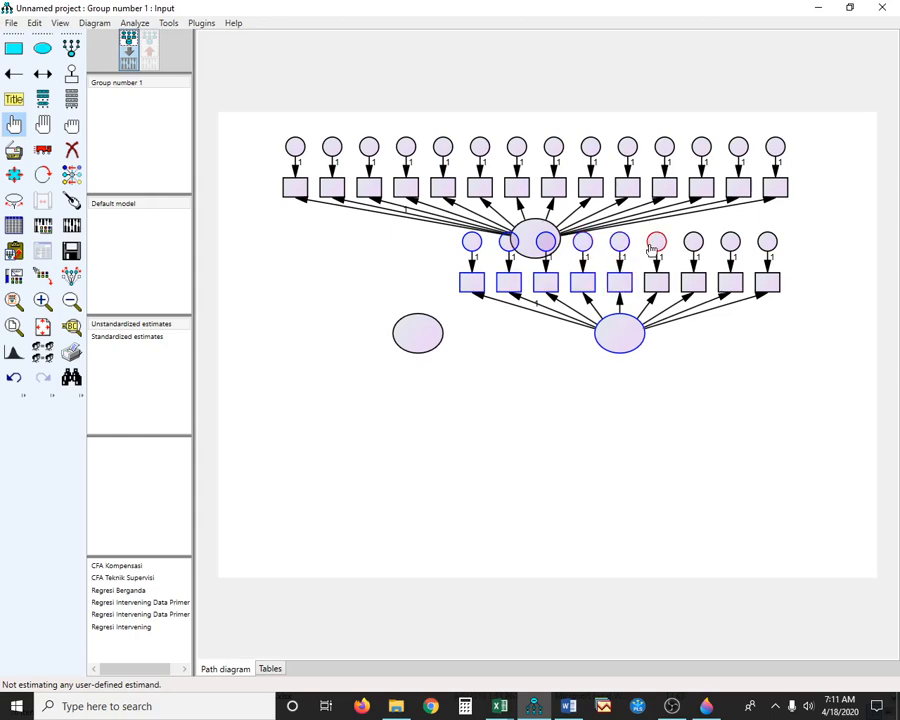
click(660, 284)
click(699, 285)
click(693, 241)
click(728, 287)
click(730, 242)
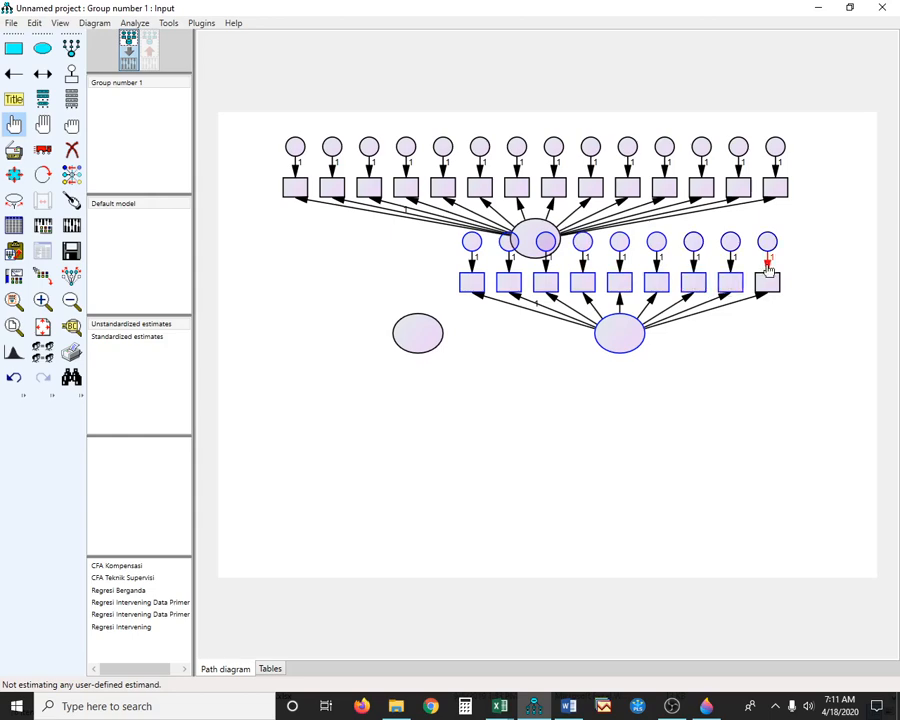
click(767, 284)
click(767, 242)
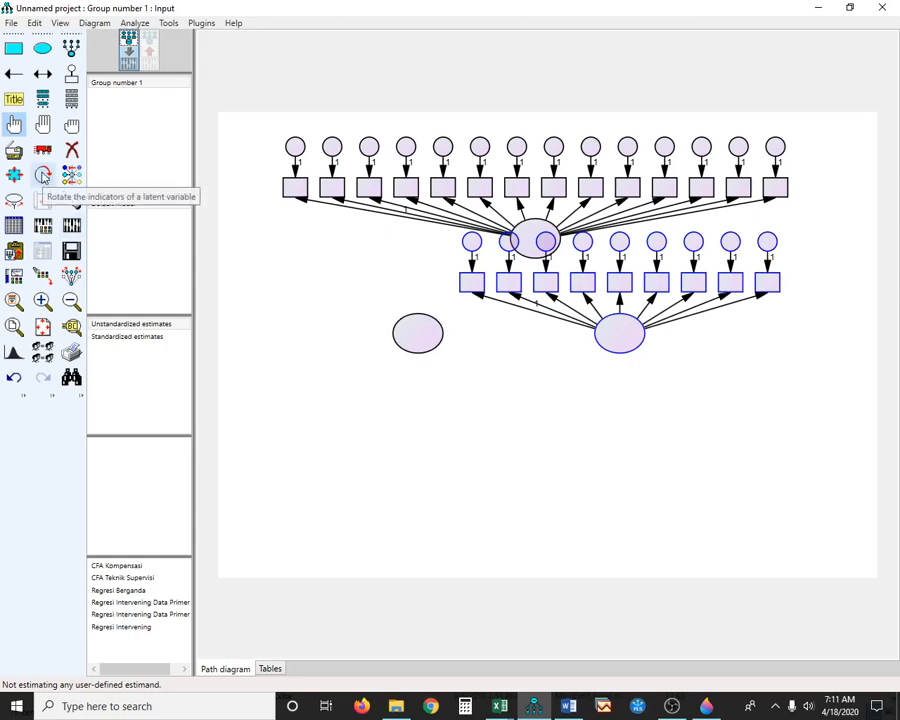
click(43, 175)
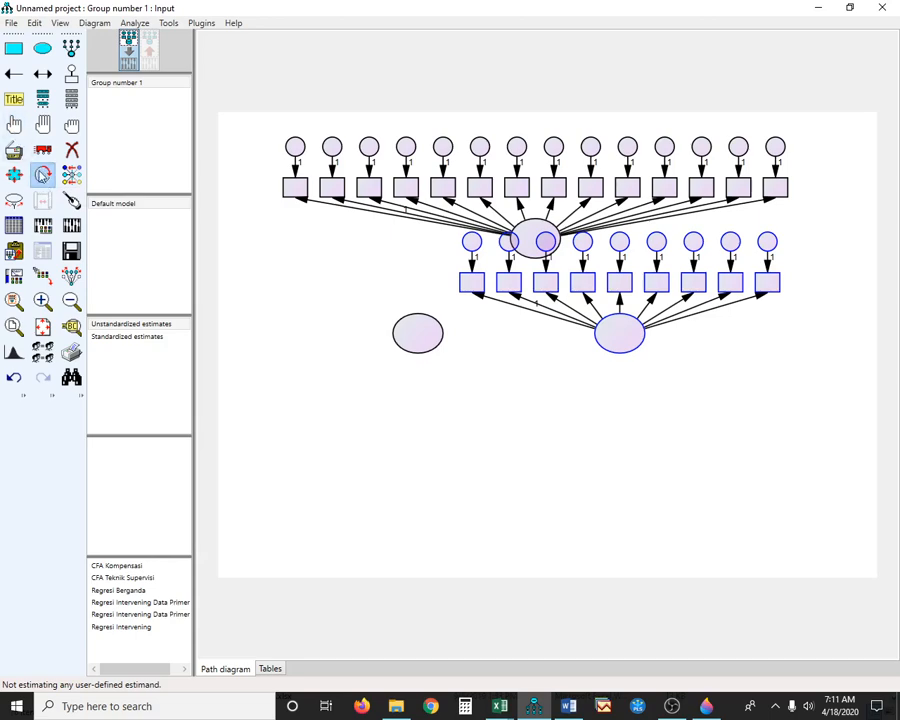
click(71, 126)
Step: Rotate the nine indicators of the lower-right ellipse to its right side
click(46, 176)
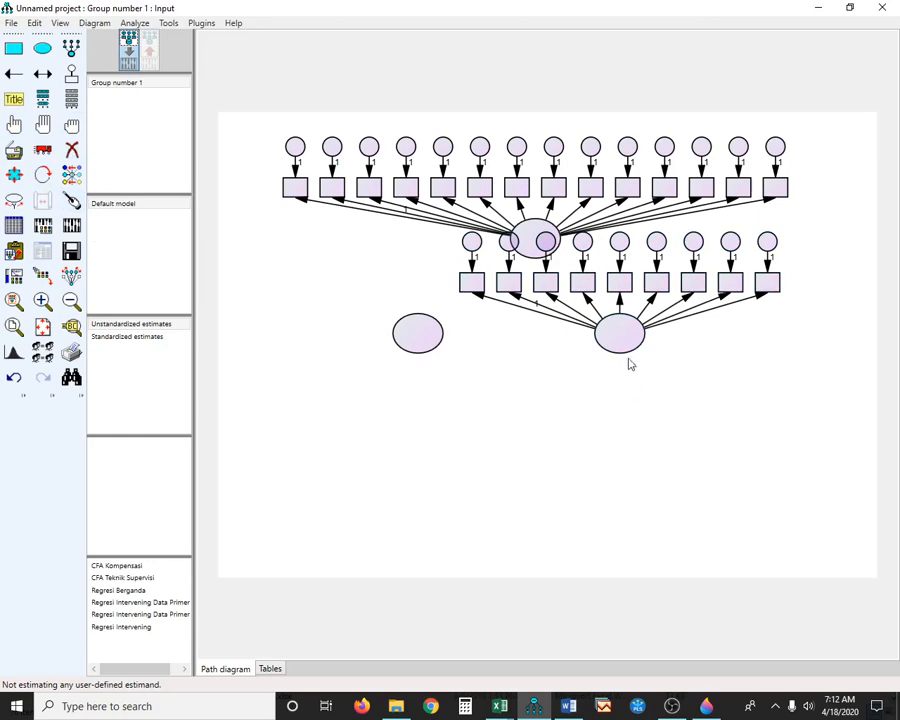
click(44, 176)
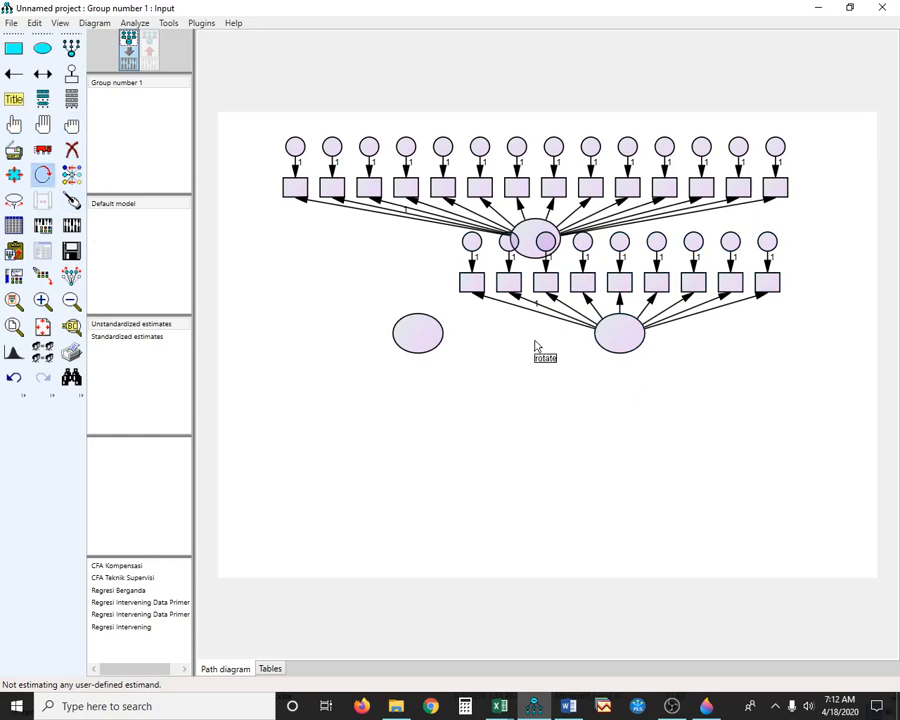
click(628, 342)
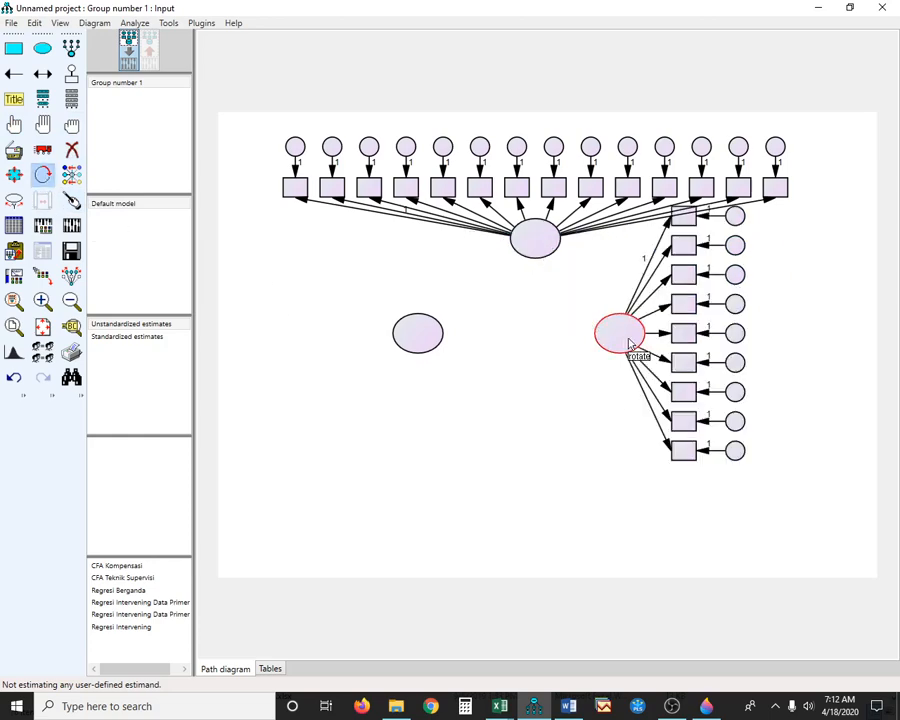
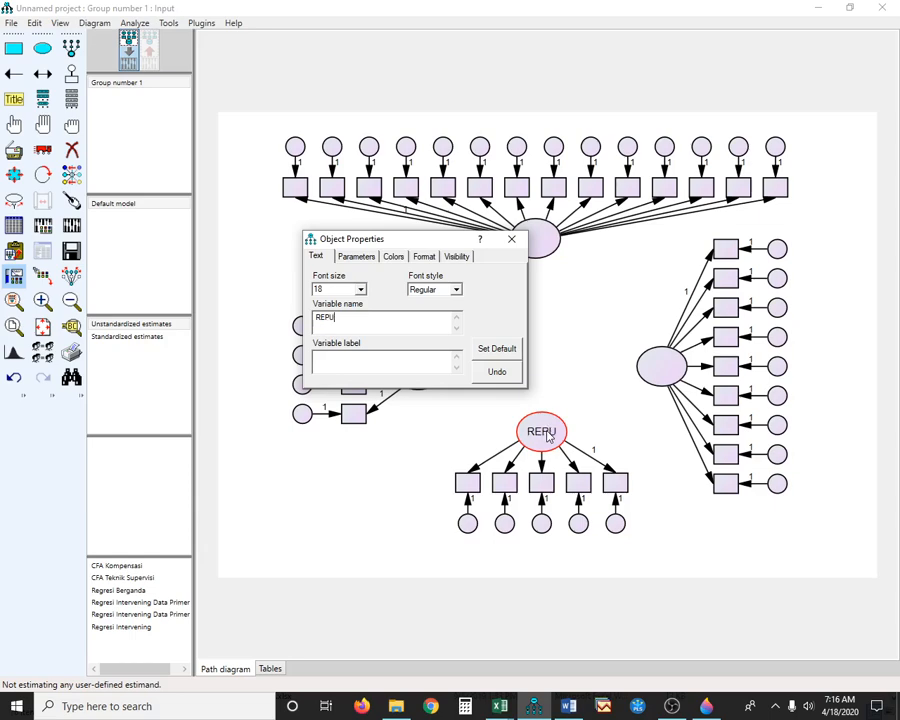
Step: Complete the bottom ellipse's variable name as REPUR and name the ellipse with four indicators PREFE
text(R)
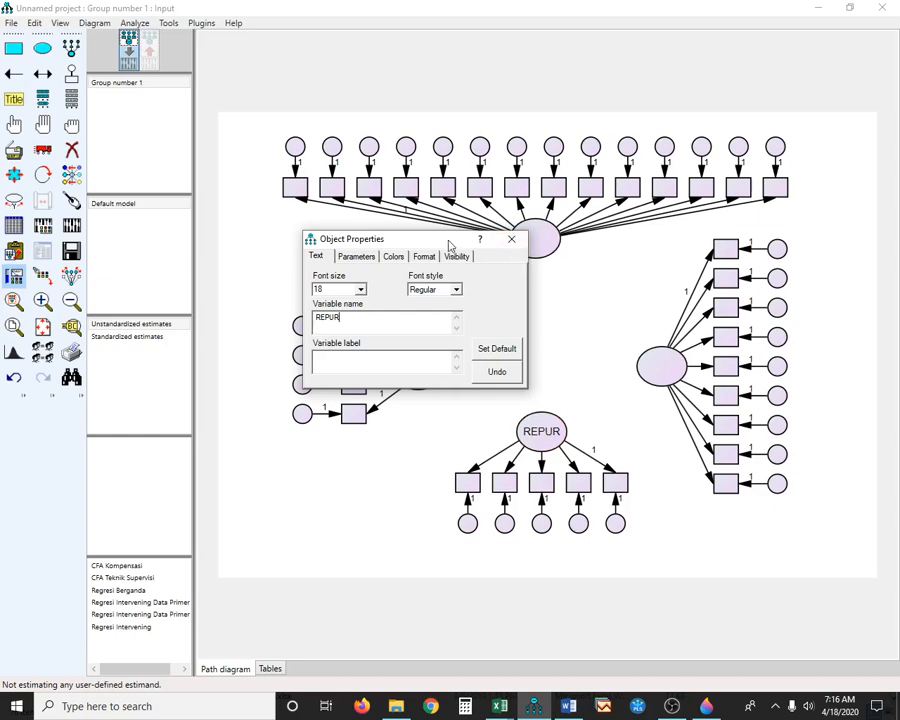
drag(450, 242, 366, 510)
click(416, 380)
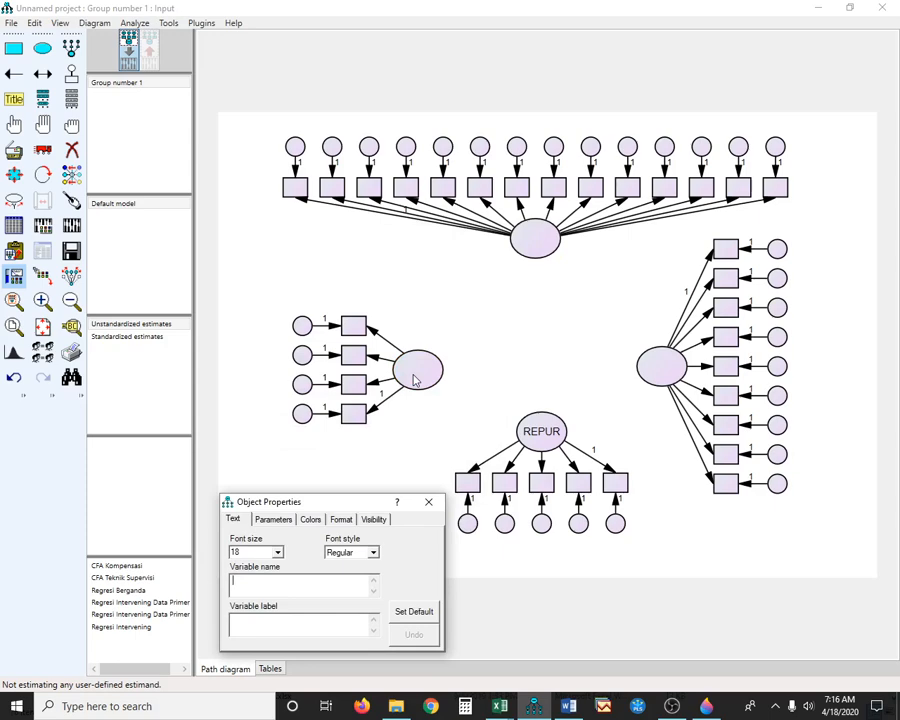
text(PREF)
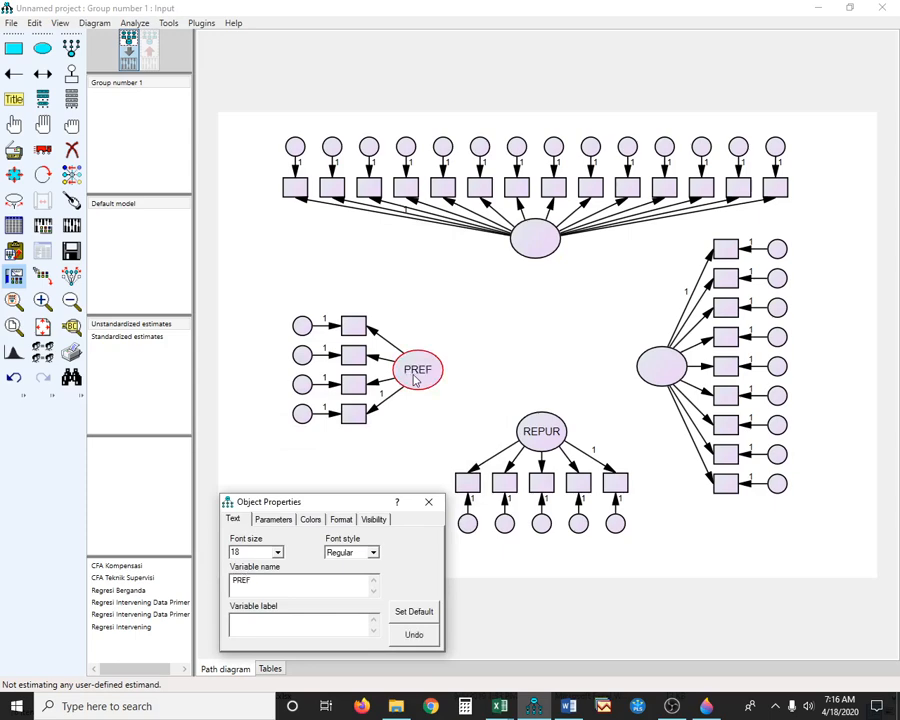
text(E)
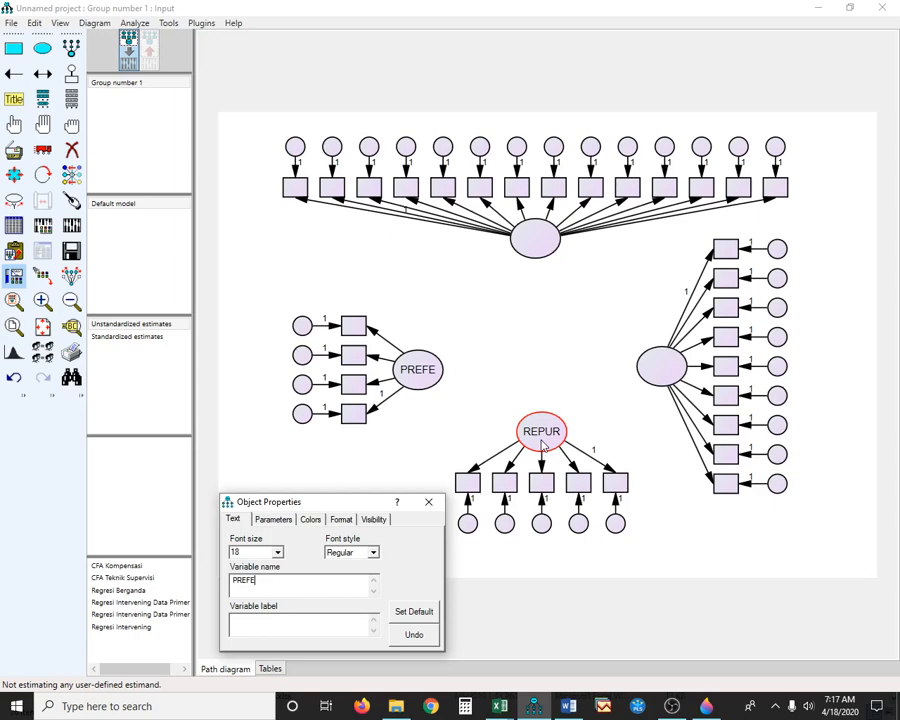
Step: Try naming the upper ellipse TRUS, check it against the path diagram in Word and clear the name
click(540, 247)
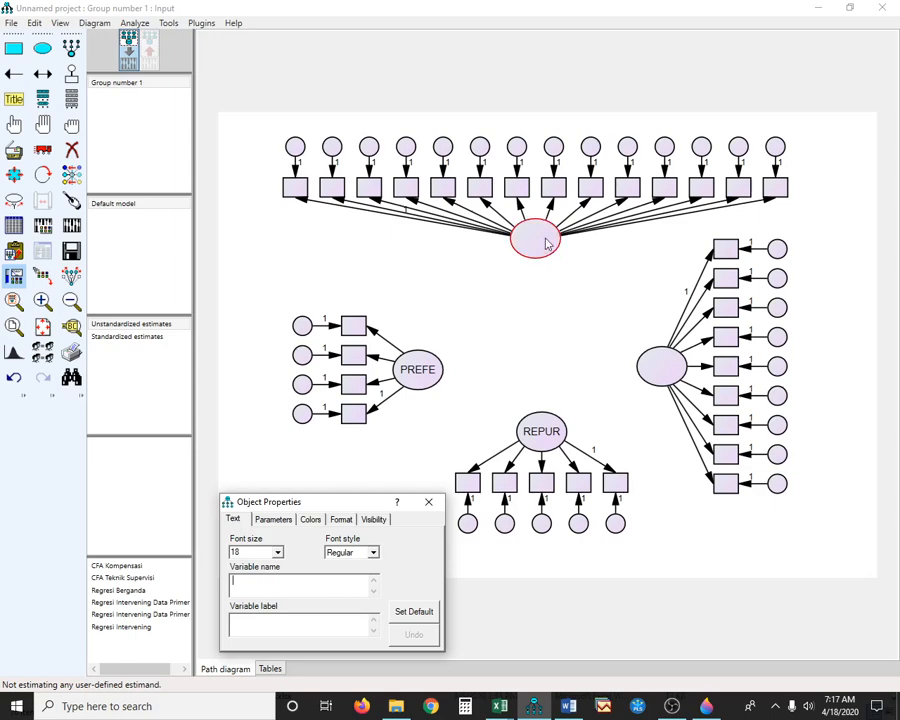
text(TRUS)
click(570, 707)
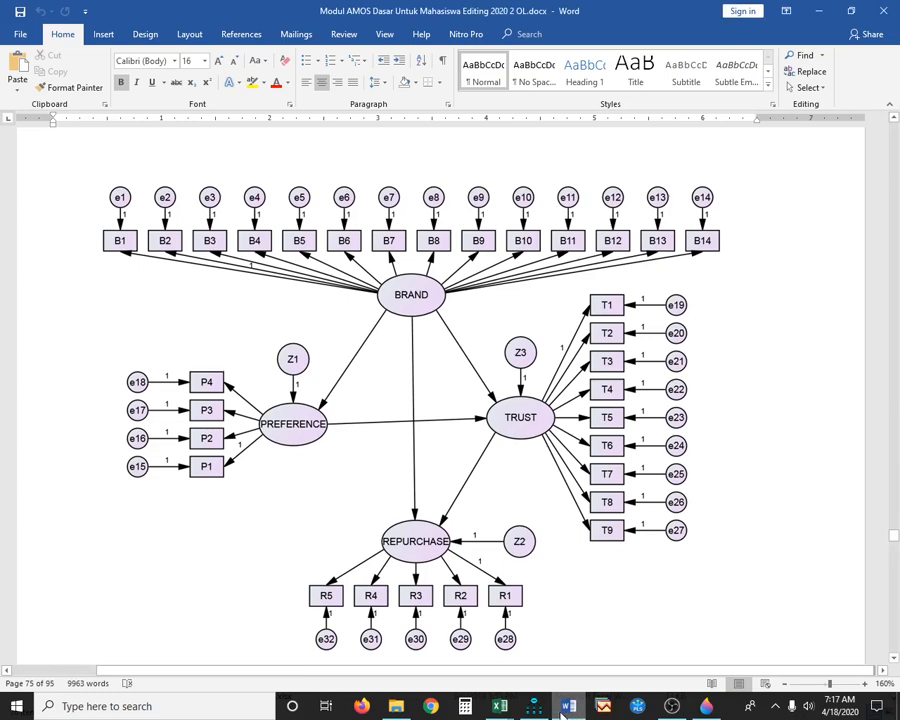
click(534, 706)
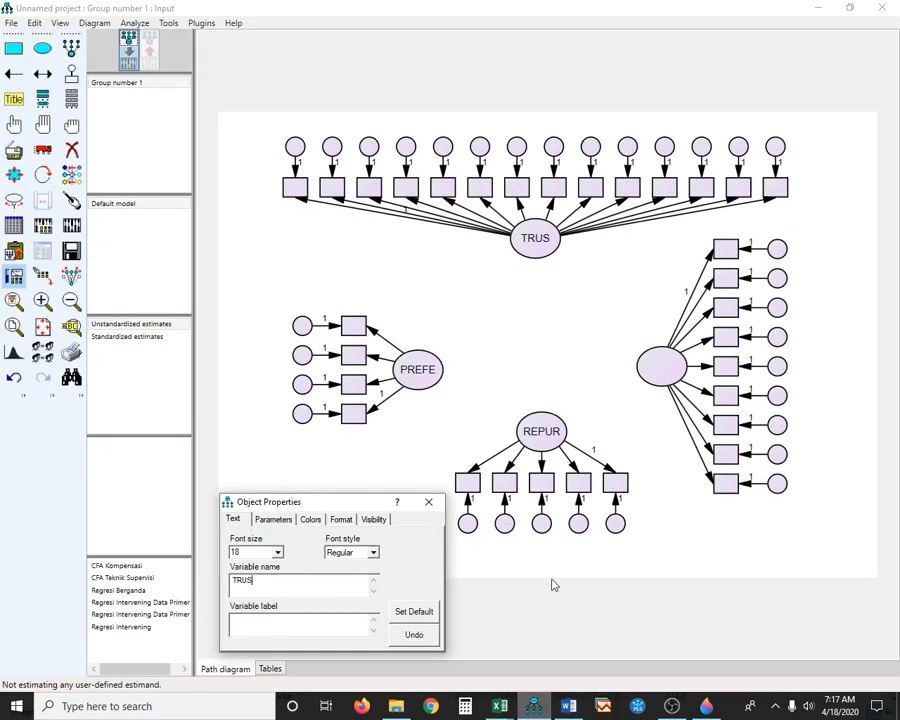
key(BackSpace)
key(BackSpace)
key(BackSpace)
key(BackSpace)
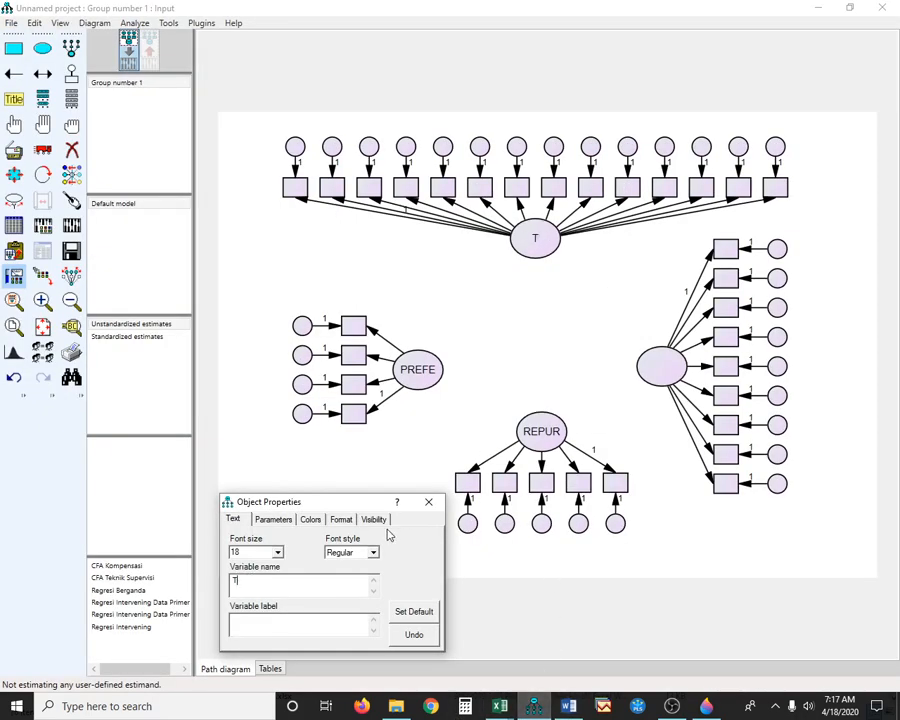
Step: Name the upper ellipse BRAND and the ellipse with nine indicators TRUST, and close the object properties
text(BRAND)
click(652, 366)
text(TRUST)
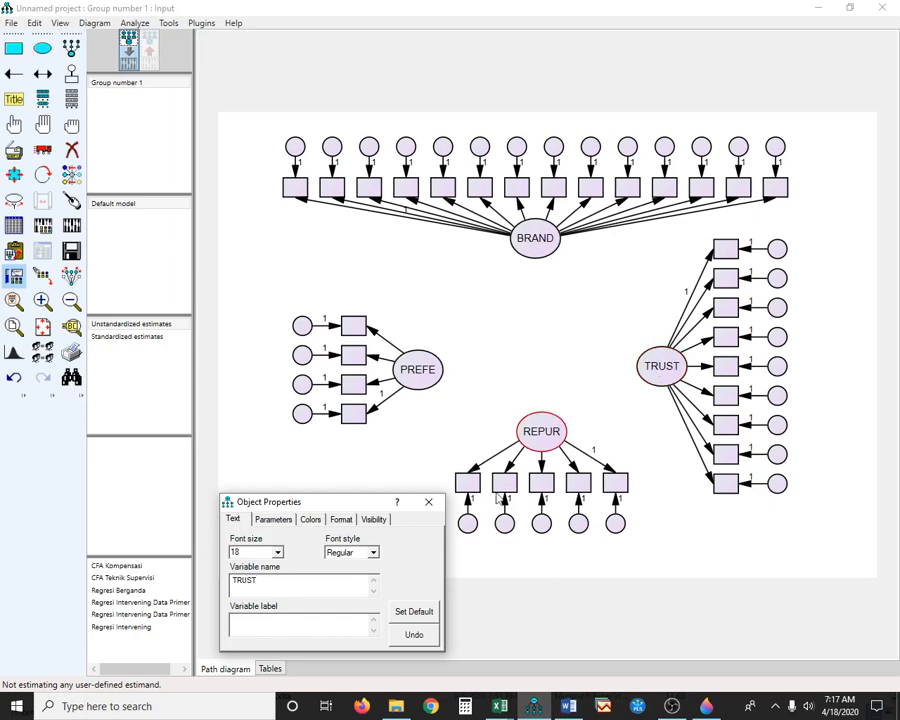
click(428, 504)
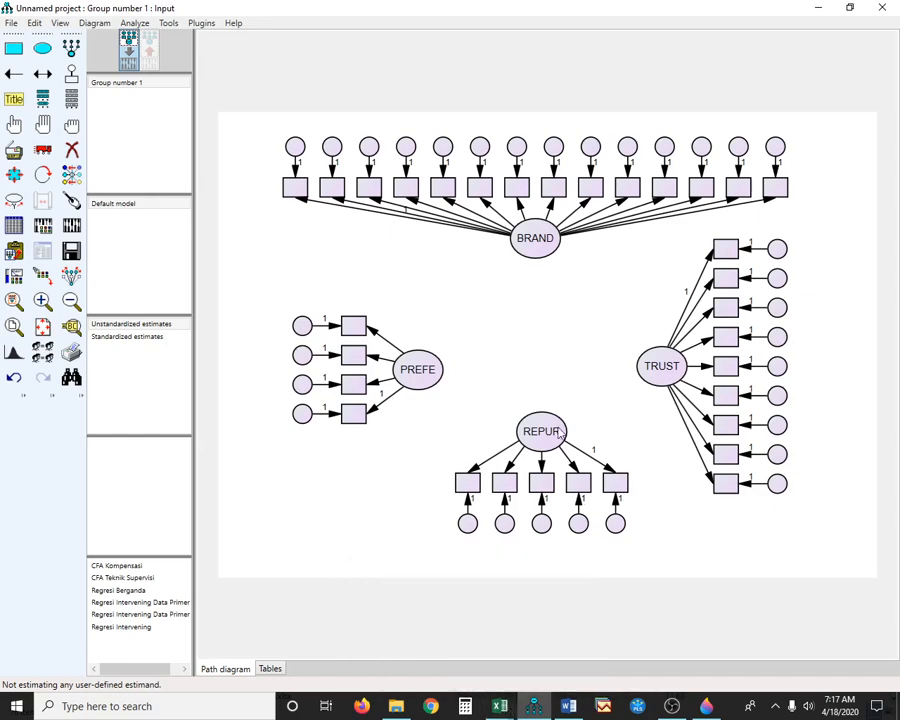
Step: Switch to the Latihan Amos4.xls workbook in Excel and examine the indicator headings on the TINGGI sheet, especially the B columns
mouse_move(505, 712)
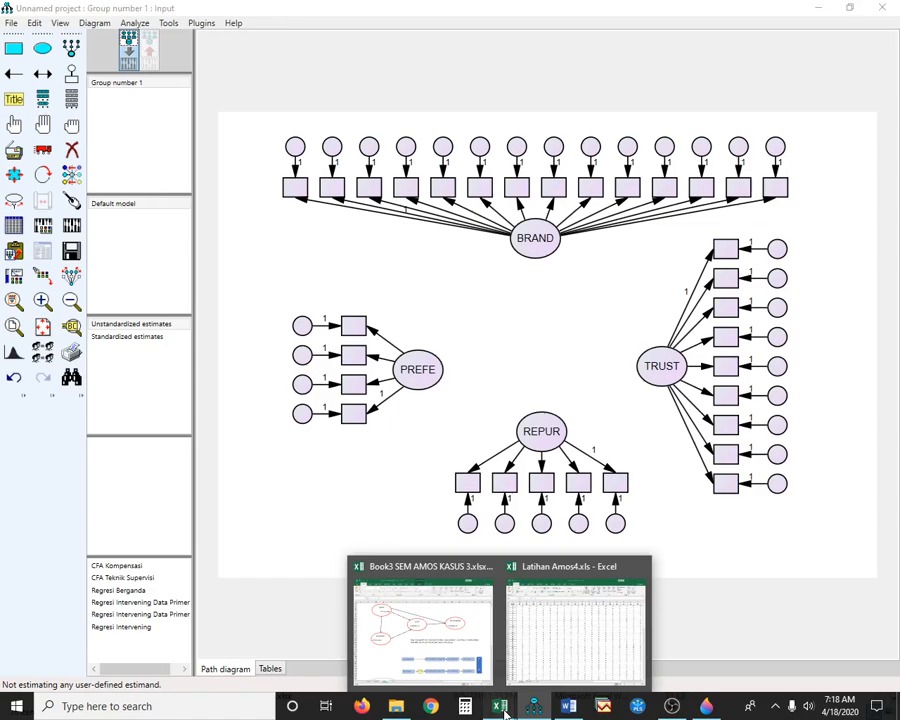
click(575, 625)
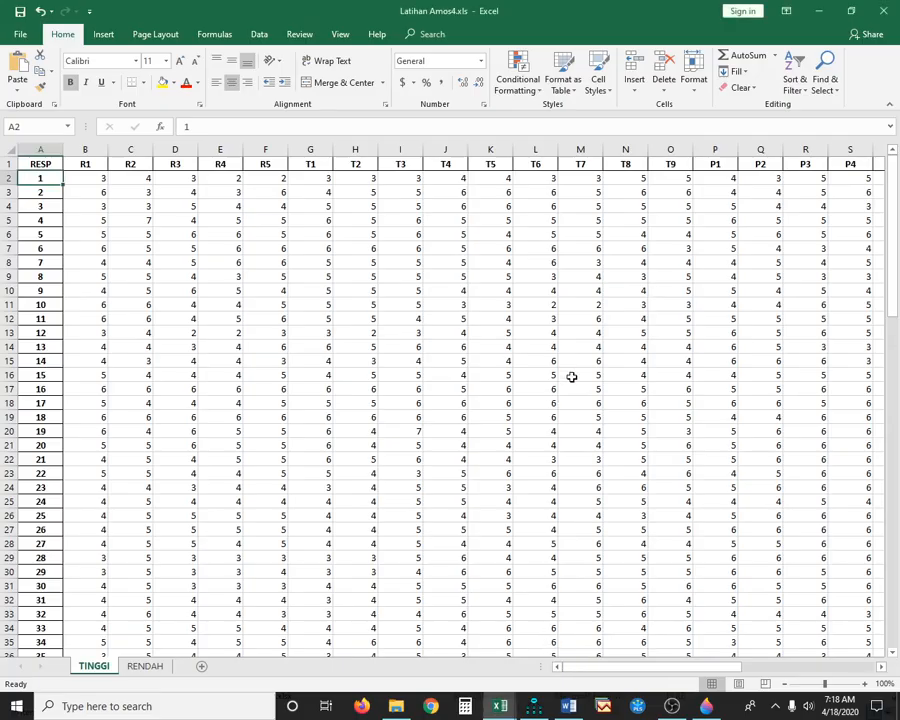
key(Right)
key(Right)
key(Right)
key(Right)
key(Right)
key(Right)
key(Right)
key(Right)
key(Right)
key(Right)
key(Right)
key(Right)
key(Right)
key(Right)
key(Right)
key(Right)
key(Right)
key(Right)
key(Right)
key(Right)
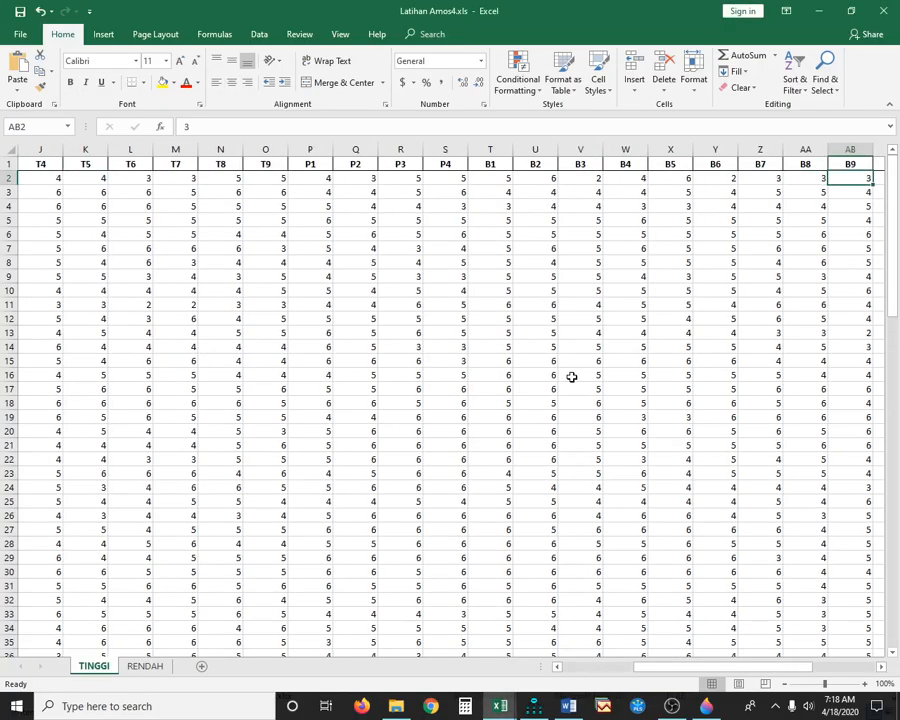
key(Left)
key(Left)
key(Left)
key(Left)
key(Left)
key(Left)
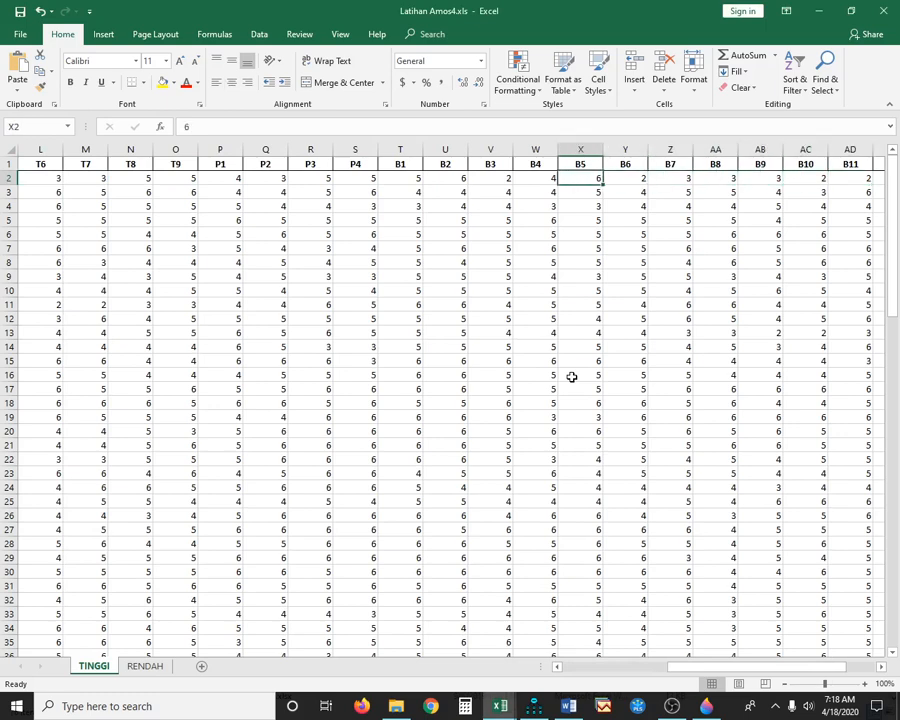
key(Left)
key(Left)
key(Left)
key(Left)
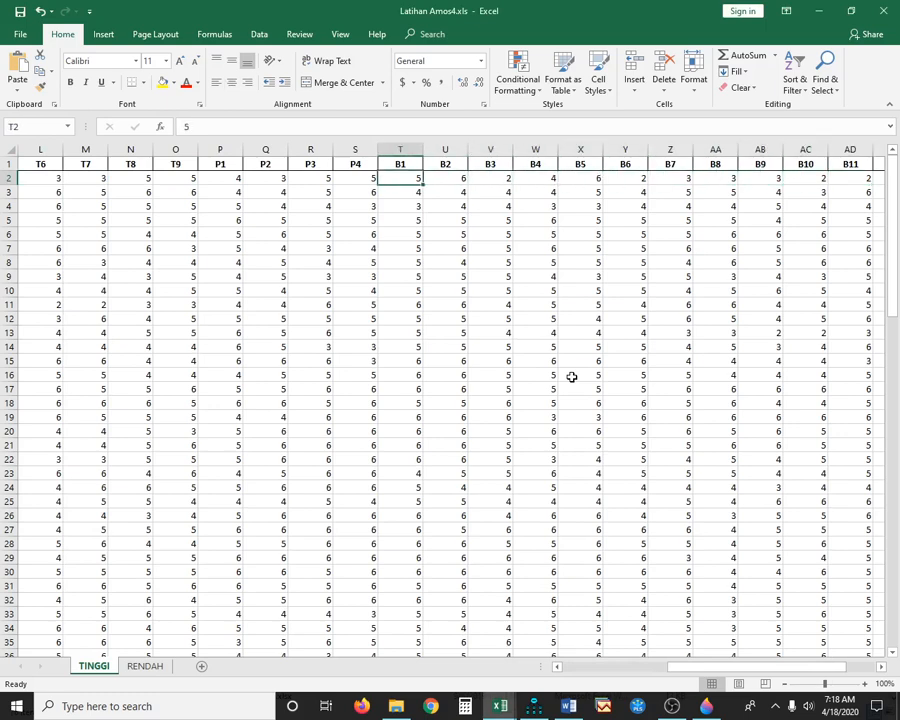
Step: Switch to AMOS and name the first five BRAND indicators, from left to right, B1, B2, B3, B4 and B5
click(531, 708)
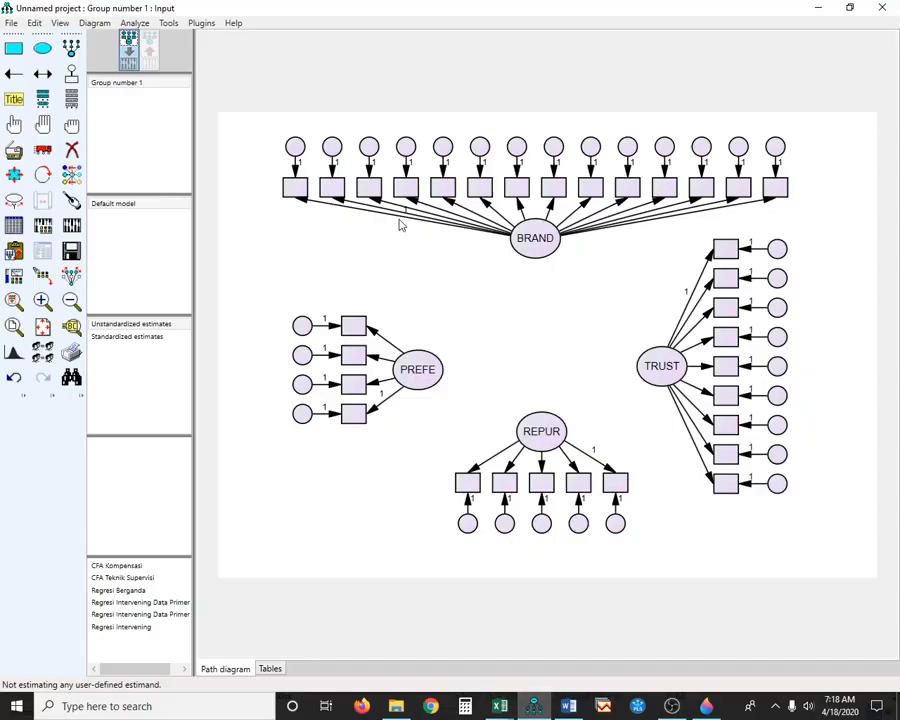
double_click(295, 190)
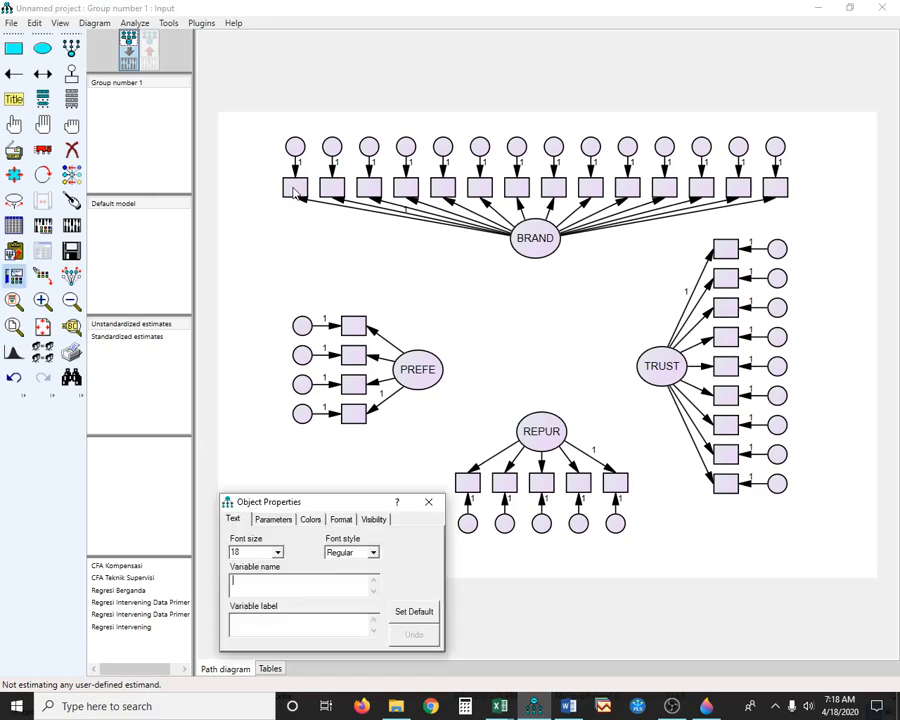
text(B1)
click(336, 189)
text(B2)
click(376, 189)
text(B3)
click(410, 191)
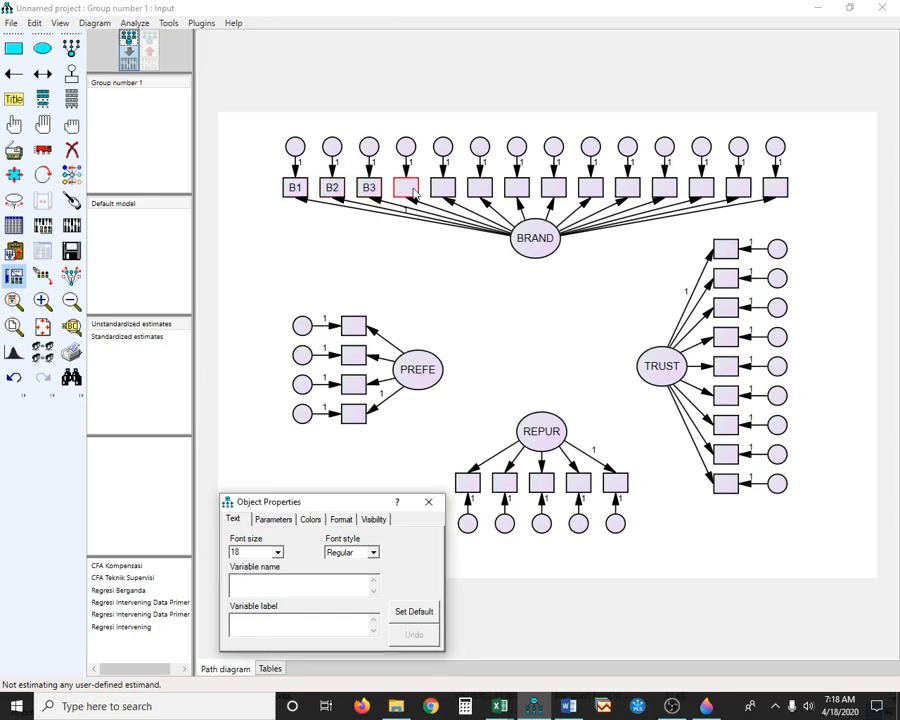
text(B4)
click(441, 190)
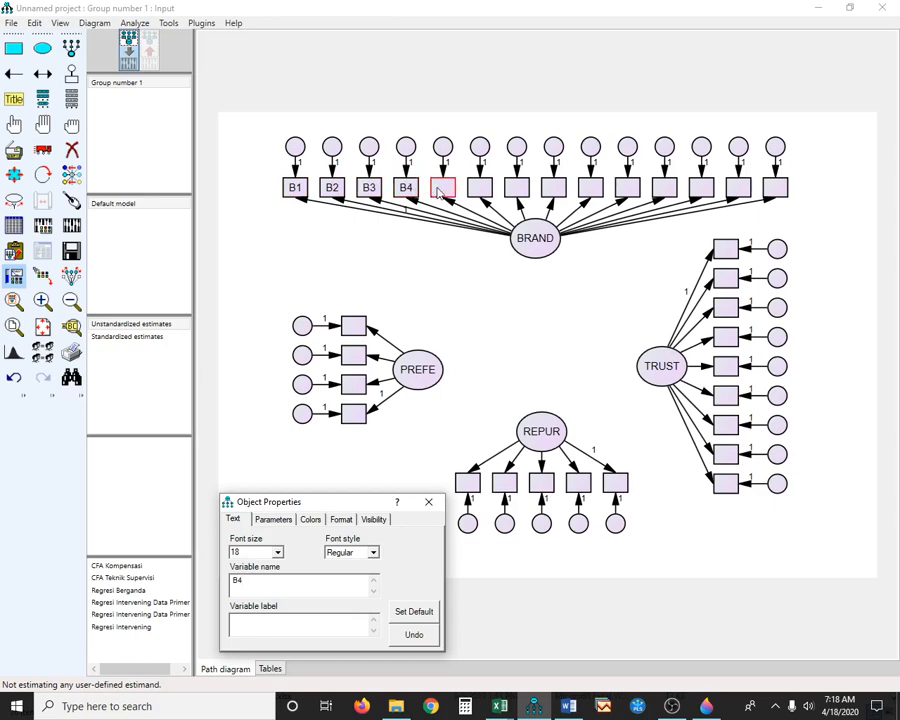
text(B5)
Step: Name the next five BRAND indicators B6, B7, B8, B9 and B10
click(478, 192)
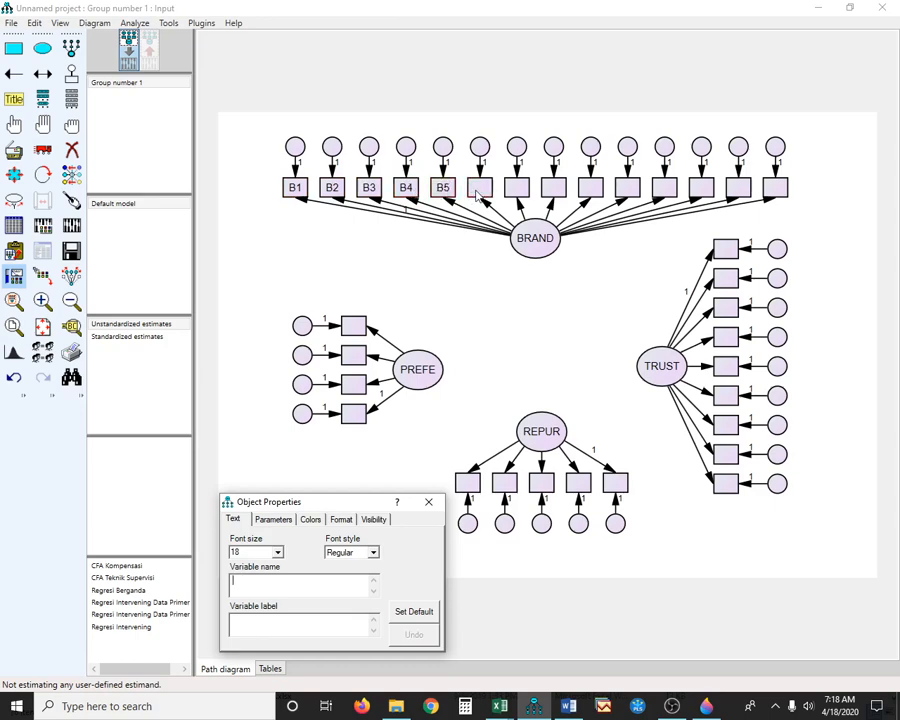
text(B6)
click(516, 192)
text(B7)
click(546, 195)
text(B8)
click(590, 196)
text(B9)
click(627, 196)
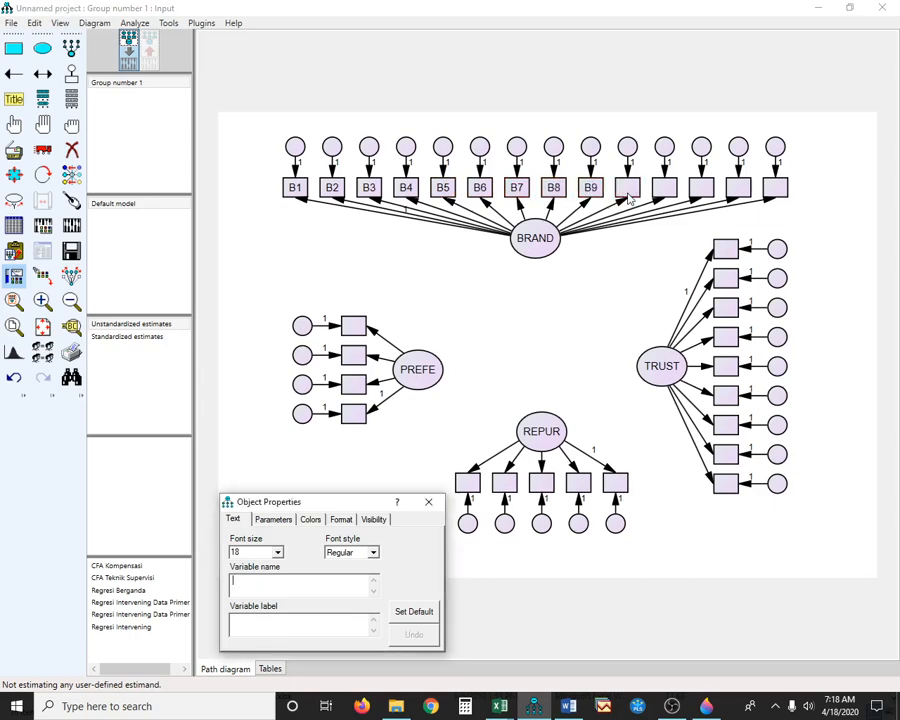
text(B10)
Step: Name the last four BRAND indicators, from left to right, B11, B12, B13 and B14
click(665, 194)
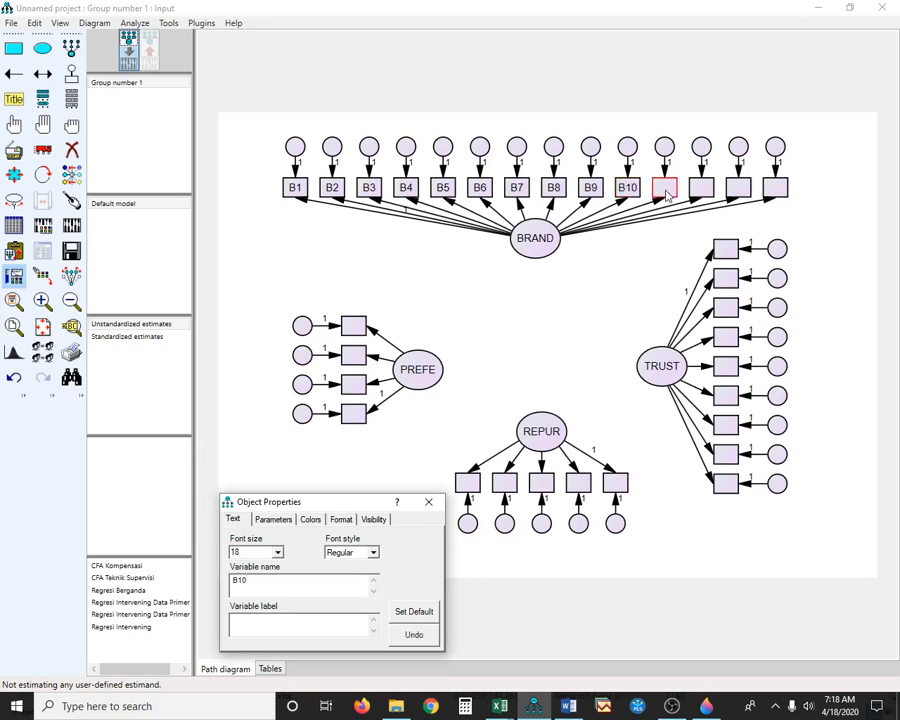
text(B11)
click(701, 194)
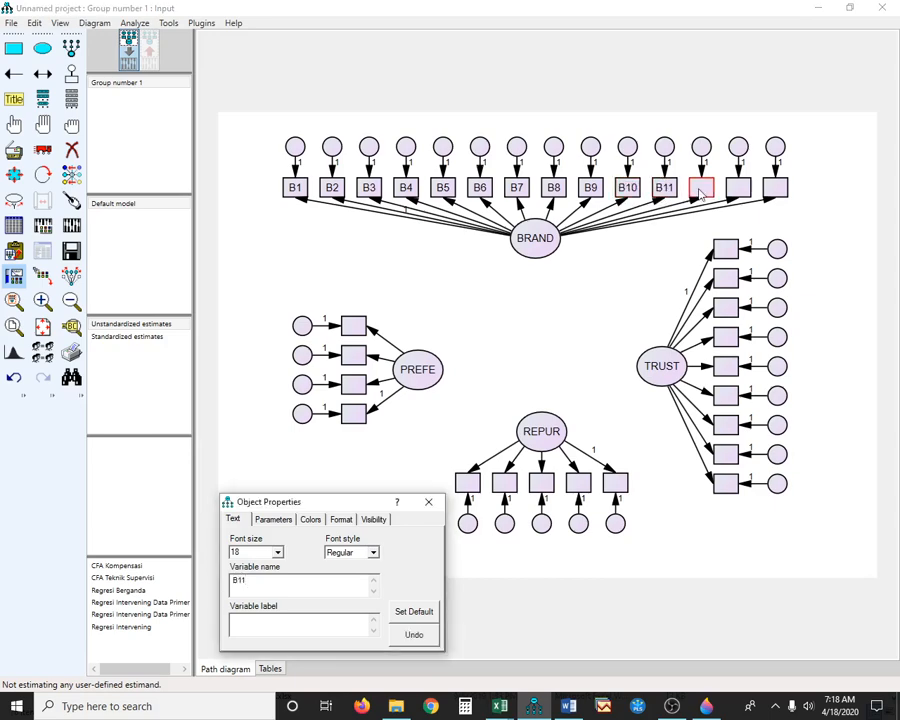
text(B12)
click(735, 191)
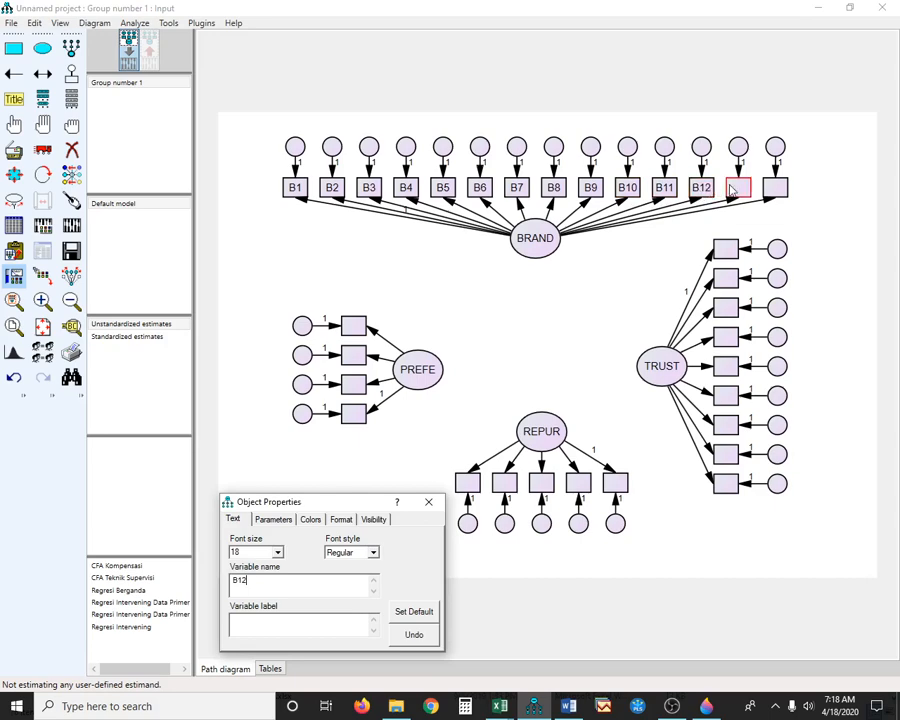
text(B13)
click(777, 192)
text(B)
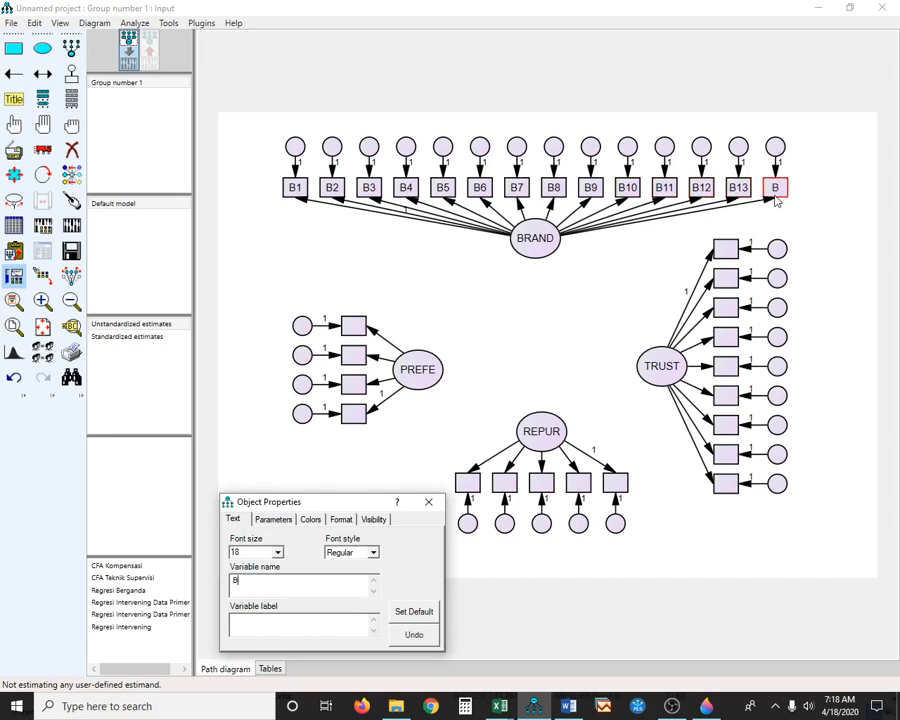
text(14)
Step: Select the uppermost TRUST indicator, then switch to Latihan Amos4.xls in Excel and examine the R and T column headings on the TINGGI sheet
click(727, 250)
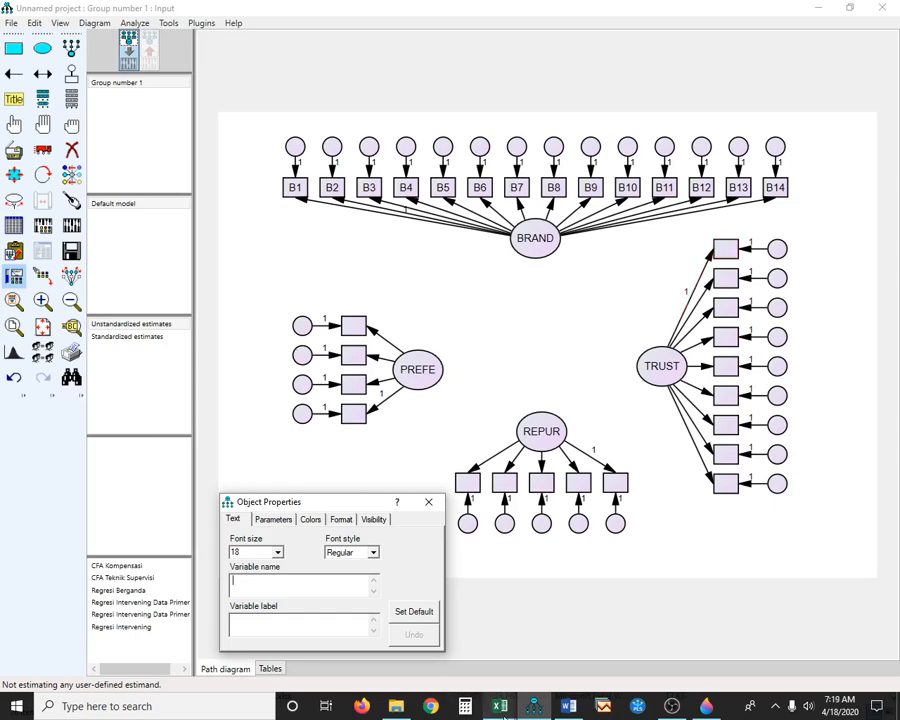
mouse_move(508, 707)
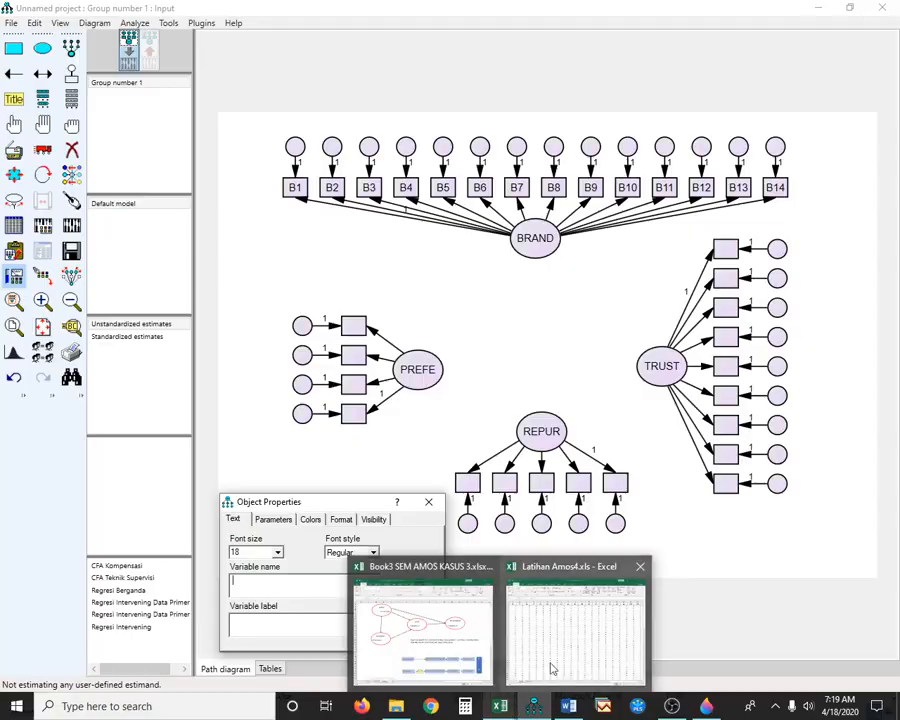
click(552, 608)
key(Left)
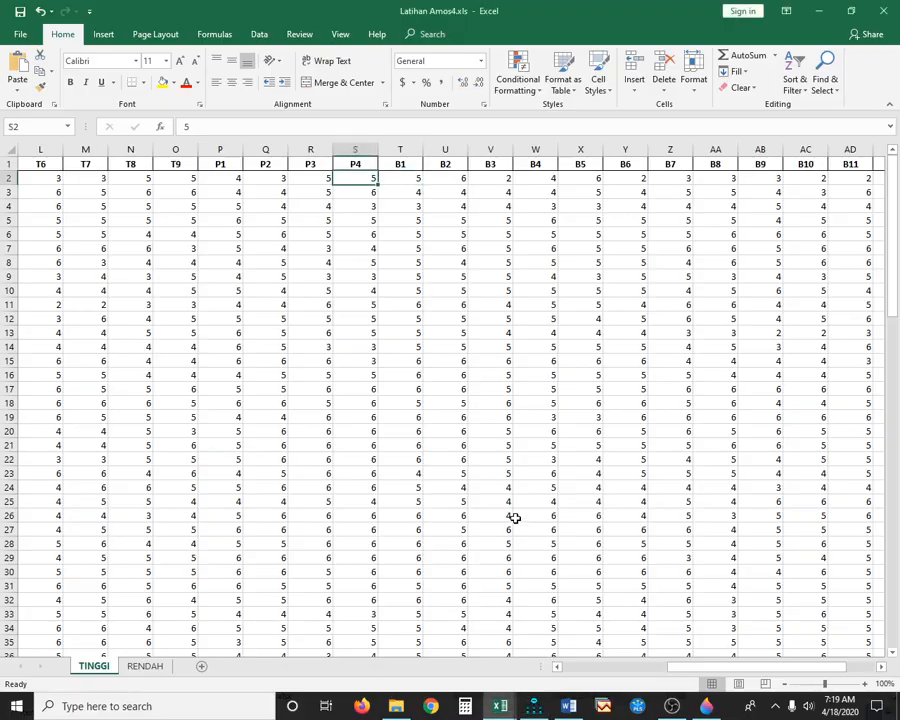
key(Left)
key(Left)
key(Left)
key(Left)
key(Left)
key(Left)
key(Left)
key(Left)
key(Left)
key(Left)
key(Left)
key(Left)
key(Left)
key(Left)
key(Left)
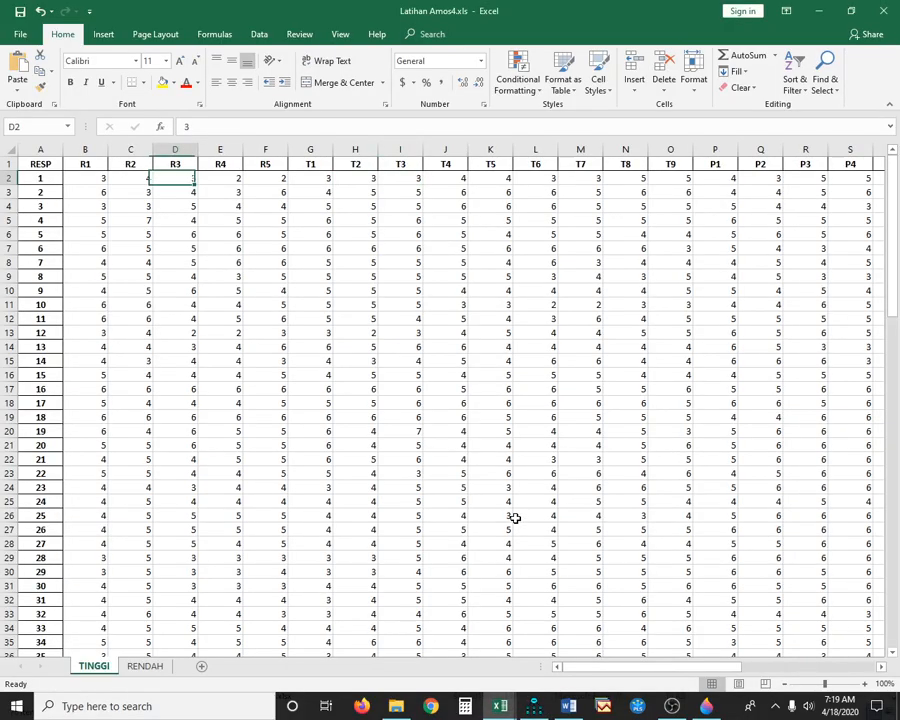
key(Right)
key(Right)
key(Right)
key(Right)
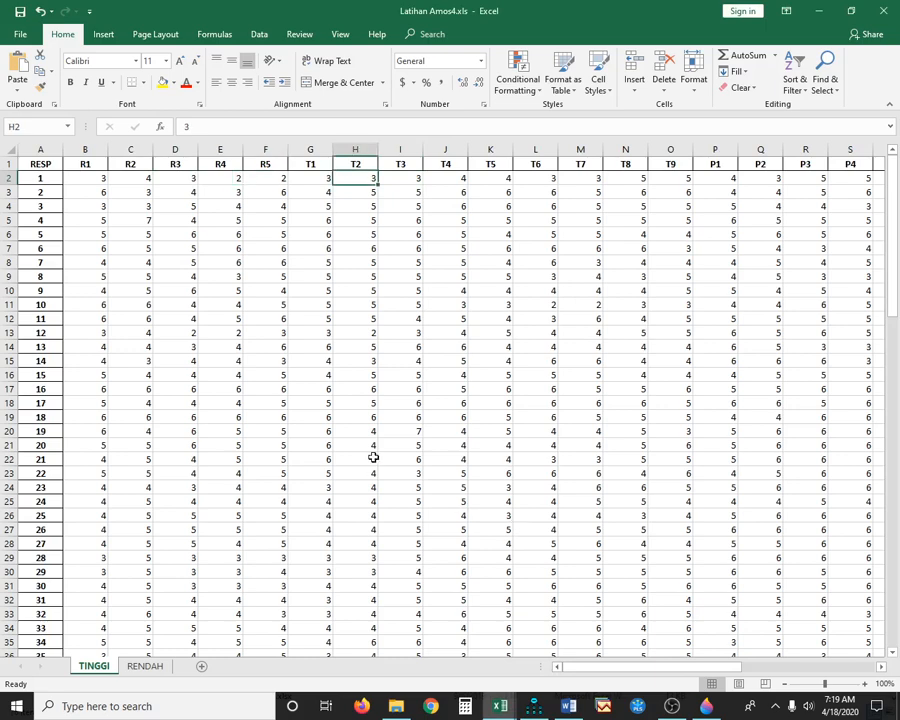
click(328, 179)
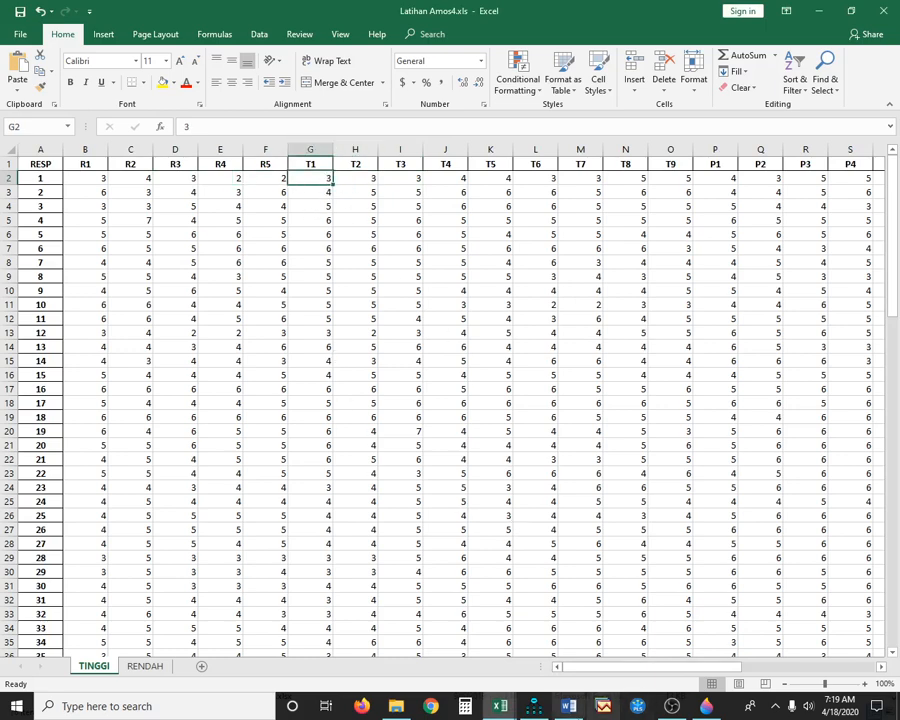
Step: Switch to AMOS and name the upper five TRUST indicators, from top to bottom, T1, T2, T3, T4 and T5
click(535, 710)
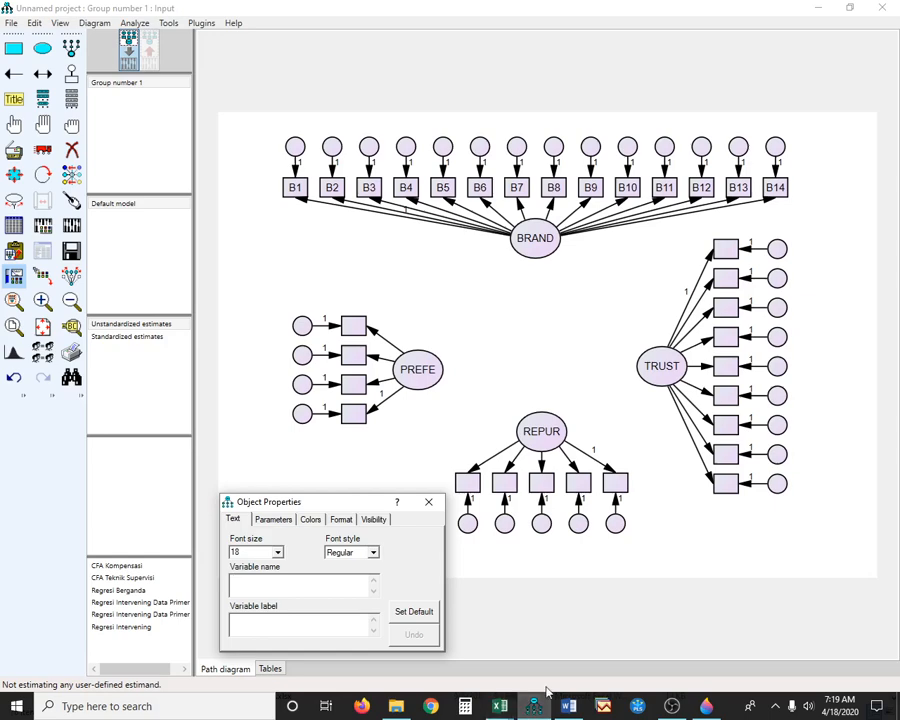
text(T1)
click(722, 282)
text(T2)
click(727, 311)
text(T3)
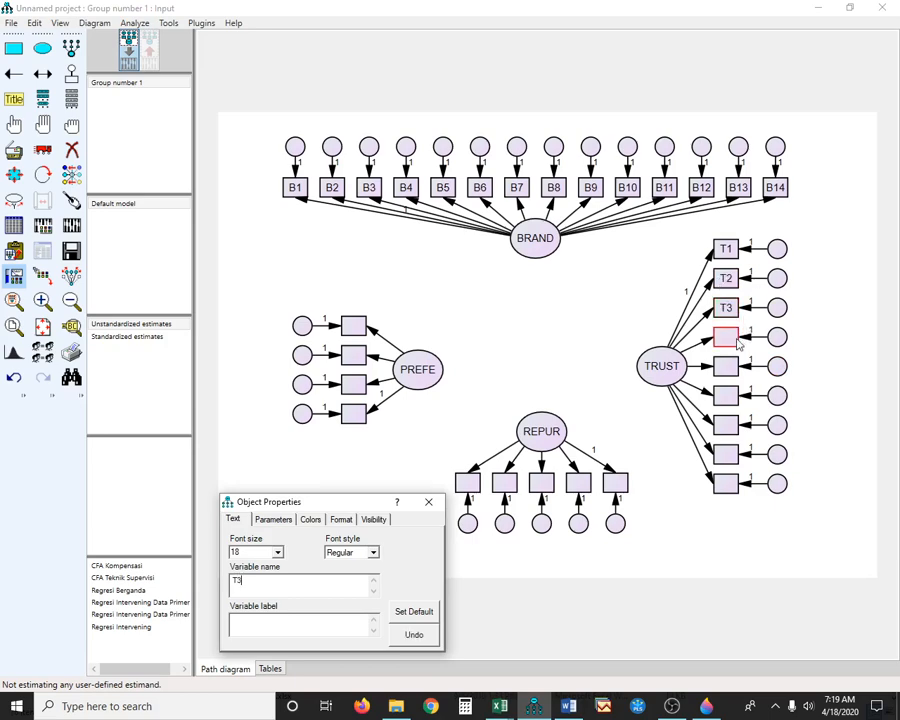
click(736, 342)
text(T)
text(4)
click(735, 369)
text(T5)
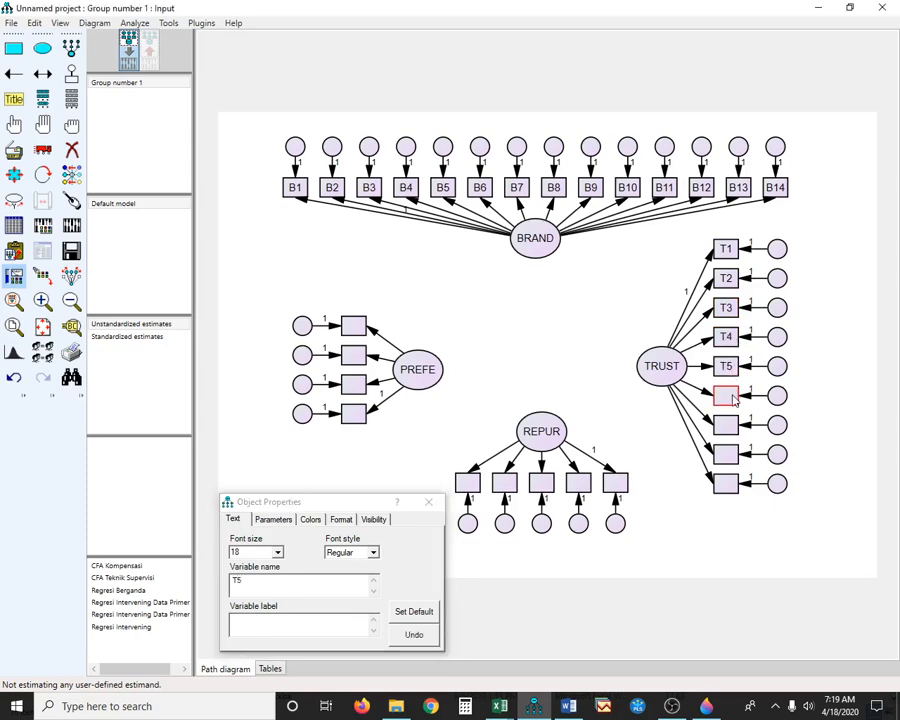
Step: Name the remaining four TRUST indicators, from top to bottom, T6, T7, T8 and T9
click(735, 399)
text(T6)
click(731, 426)
text(T7)
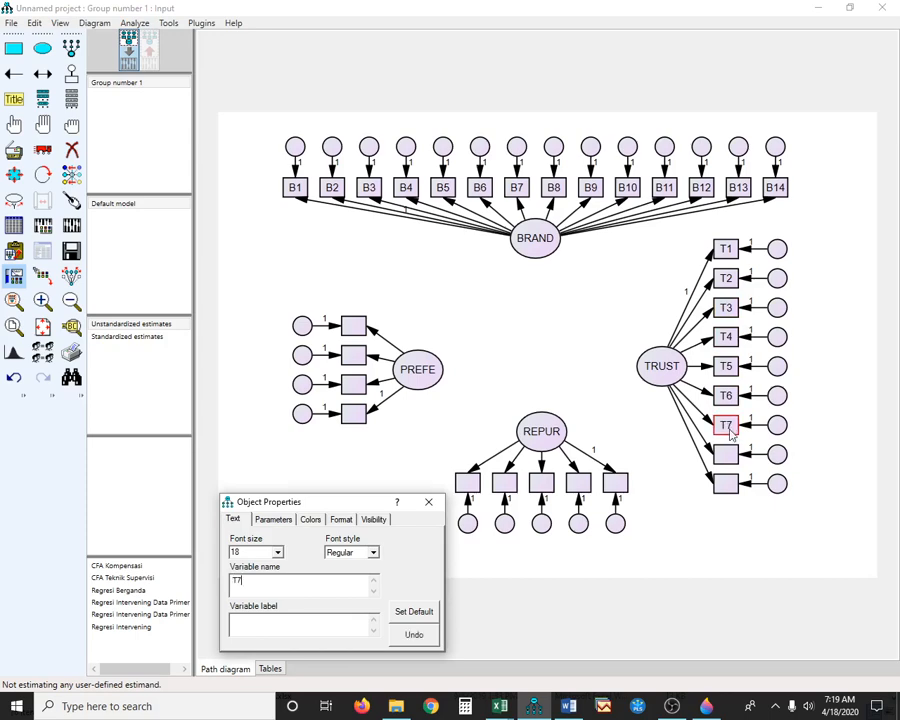
click(727, 456)
text(T8)
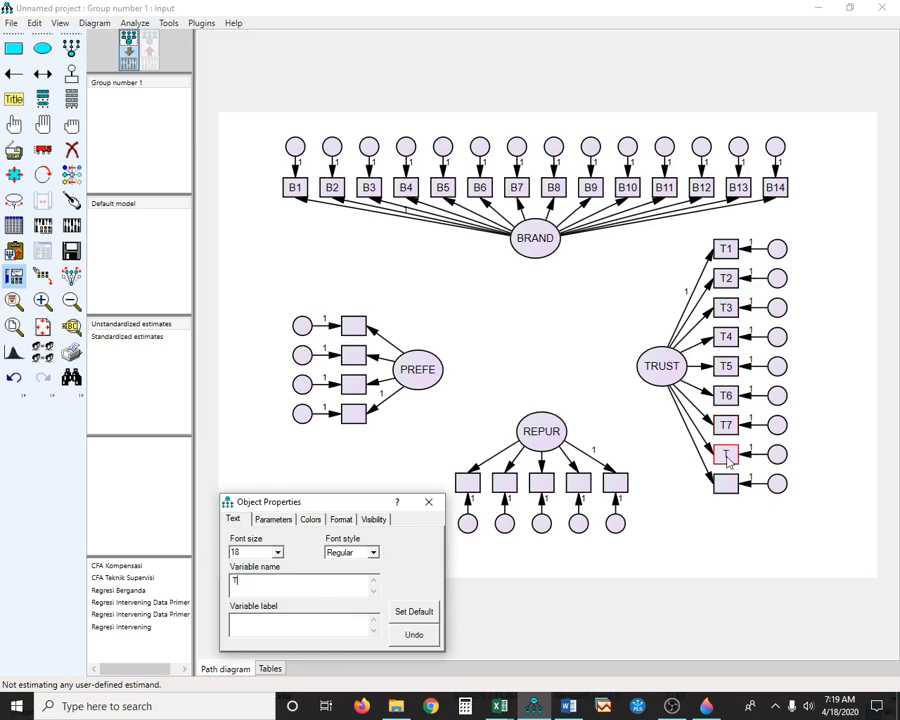
click(729, 487)
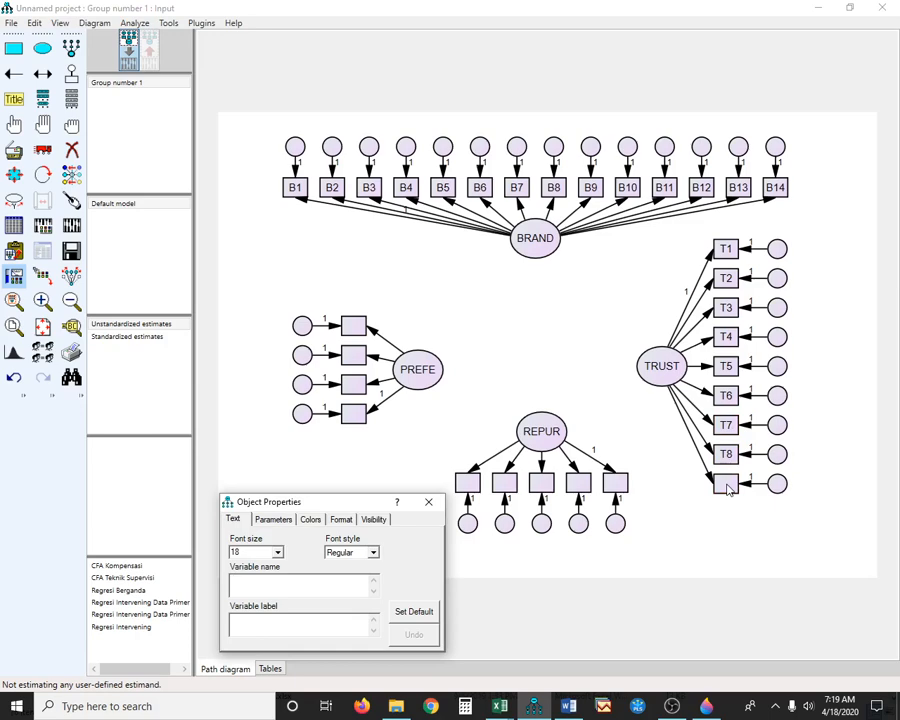
text(T9)
Step: Name the five REPUR indicators, from right to left, R1, R2, R3, R4 and R5
click(617, 483)
text(R1)
click(577, 490)
text(R2)
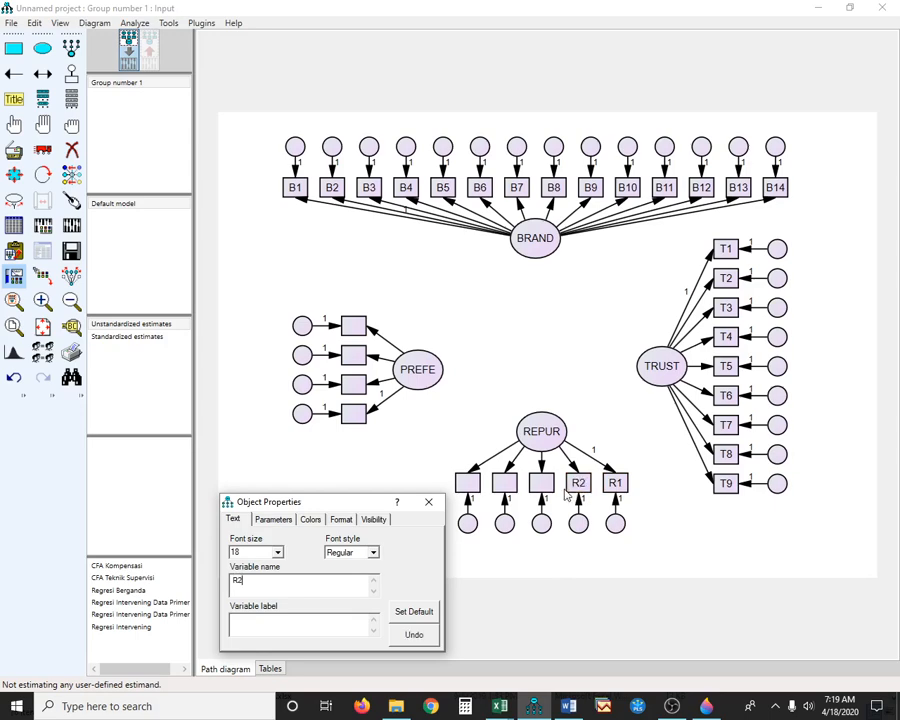
click(537, 487)
text(R3)
click(514, 488)
text(R4)
click(470, 487)
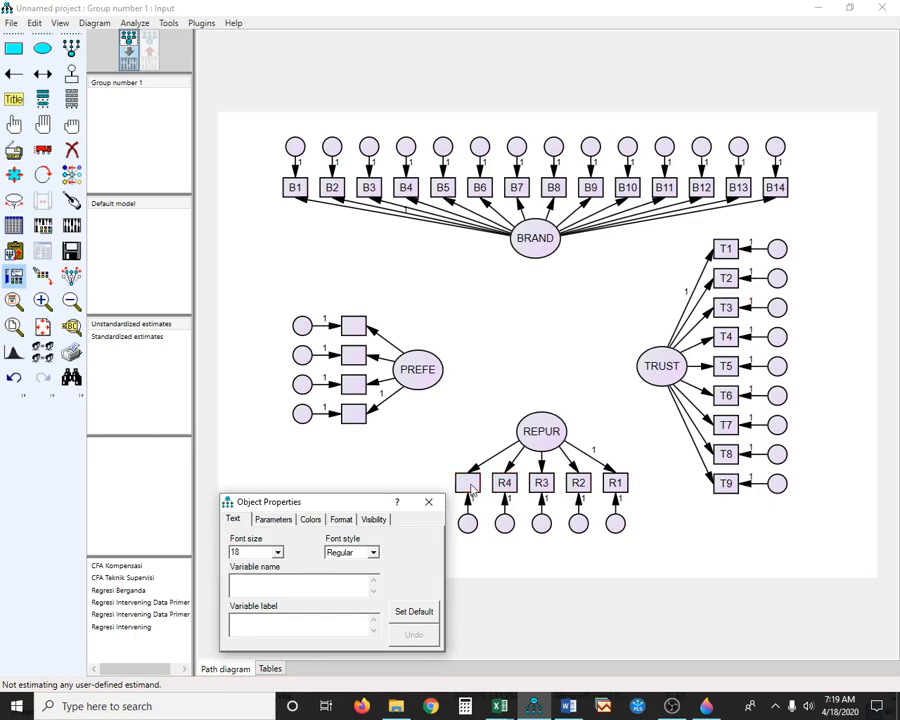
text(R5)
Step: Name the four PREFE indicators, from bottom to top, P1, P2, P3 and P4, and close the object properties
click(352, 421)
text(P1)
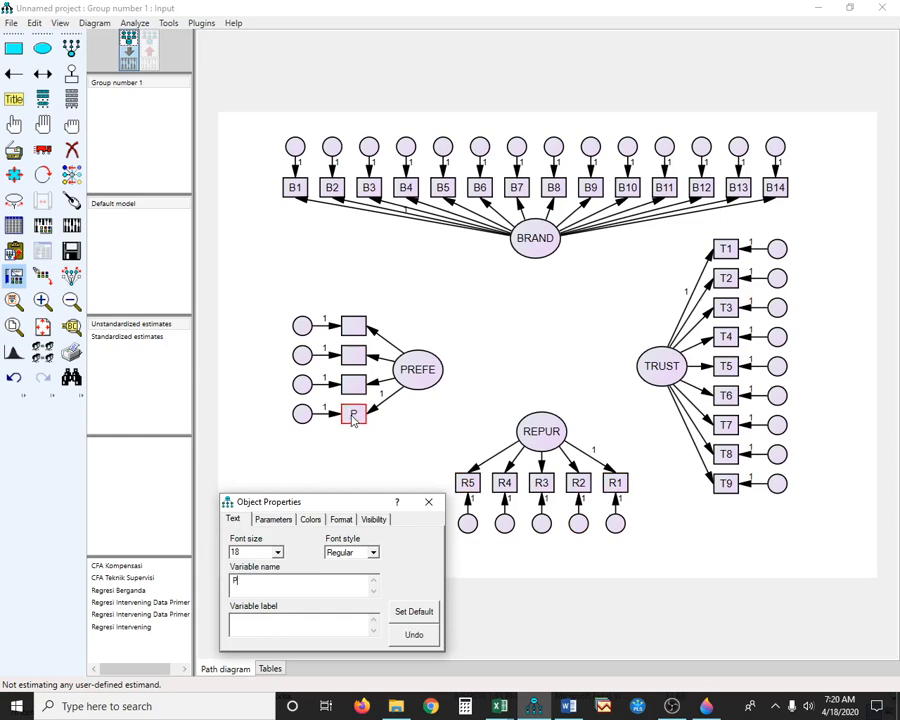
click(356, 388)
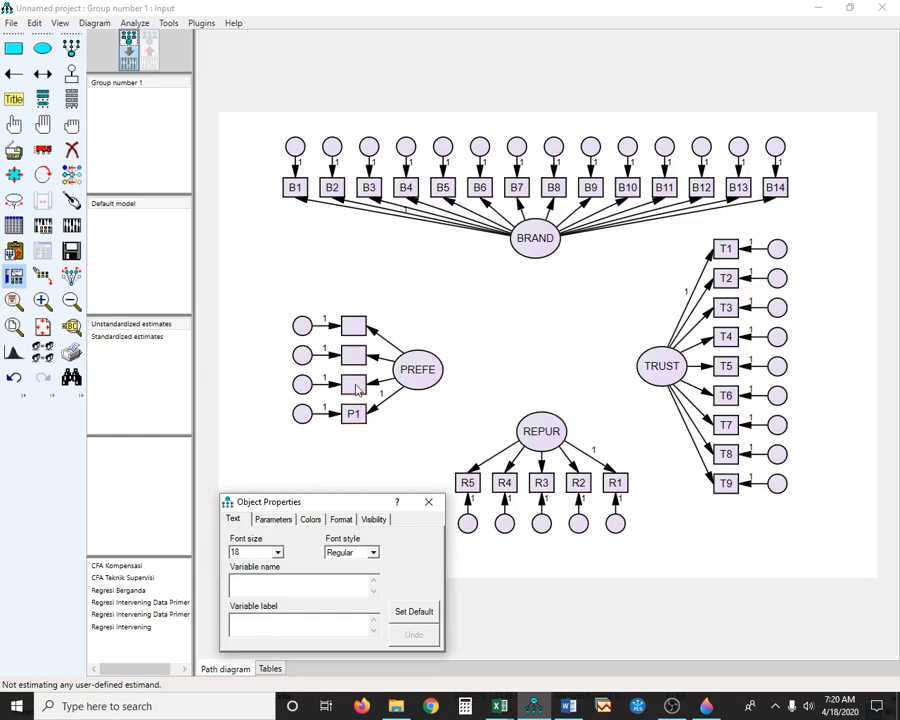
text(P2)
click(357, 358)
text(P3)
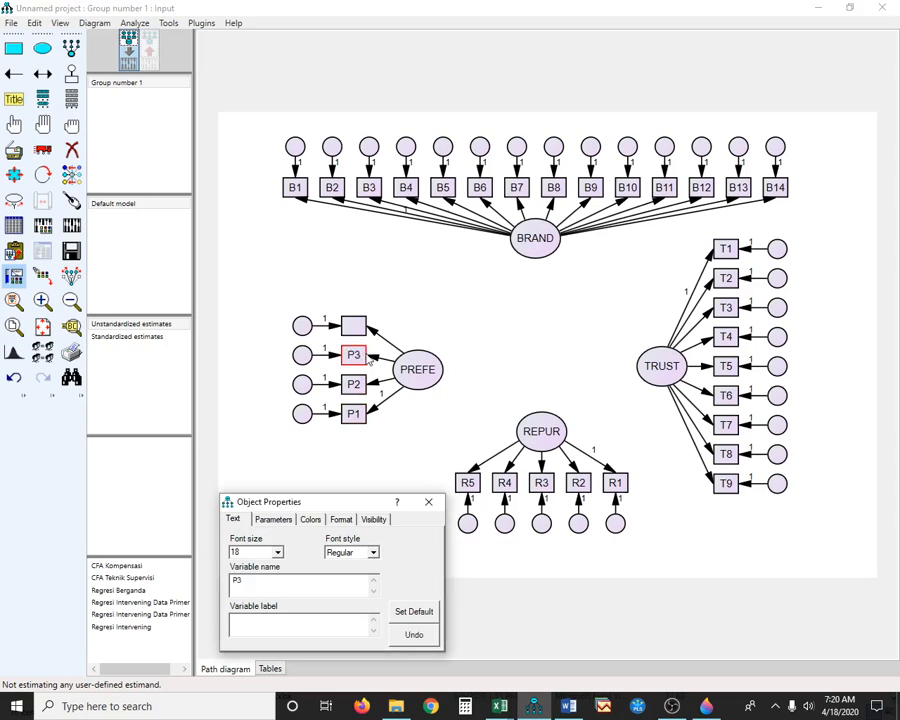
click(358, 330)
text(P4)
click(429, 503)
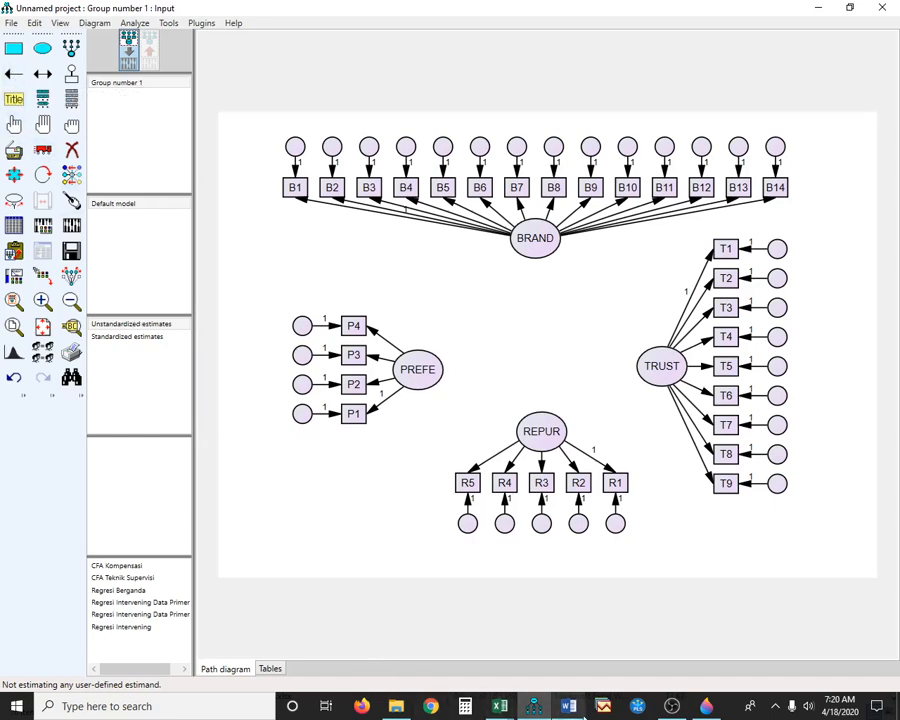
Step: Review the reference path diagram in the Word module, then examine the research models on the MODEL3 sheet of Book3 SEM AMOS KASUS 3.xlsx in Excel
mouse_move(571, 708)
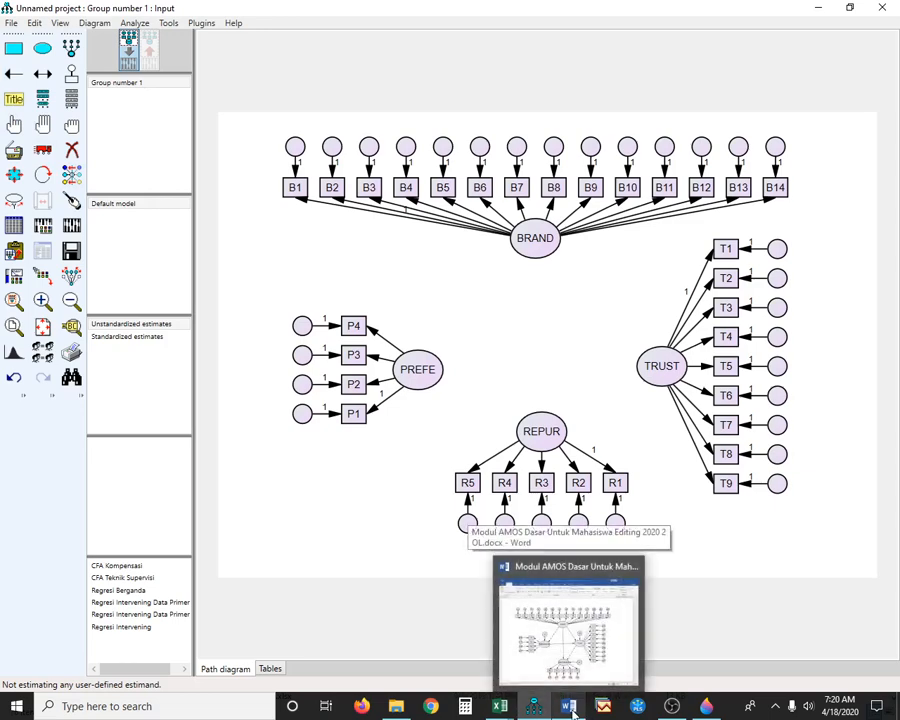
click(571, 708)
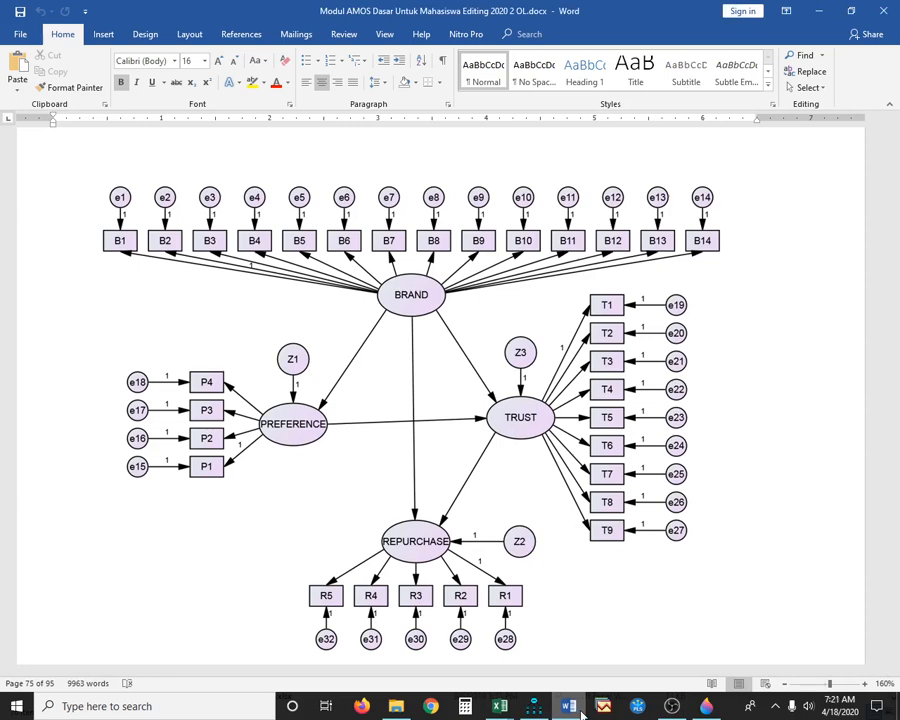
mouse_move(500, 706)
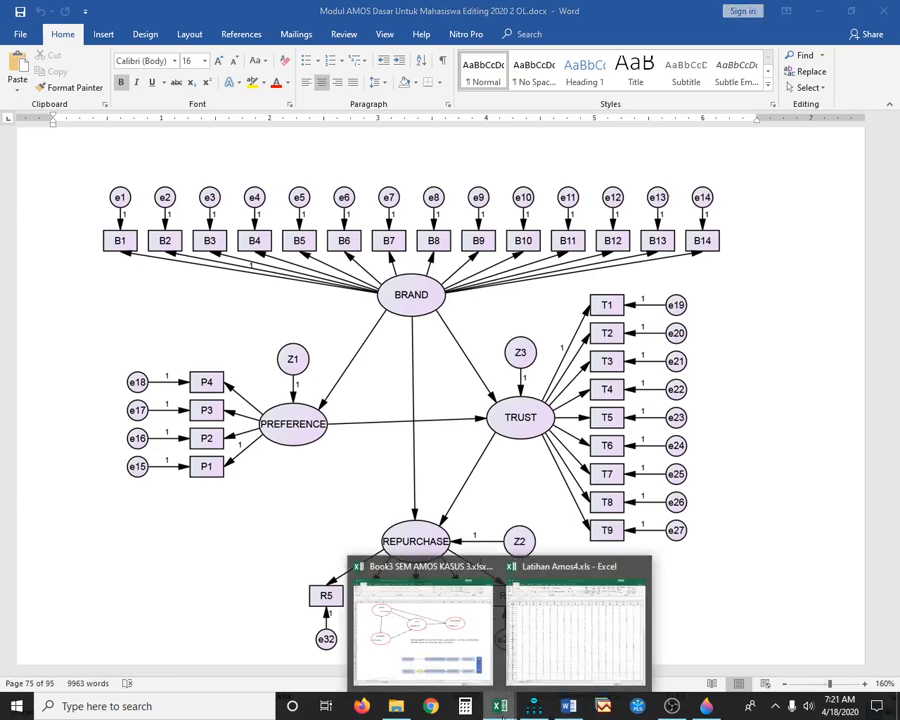
click(444, 650)
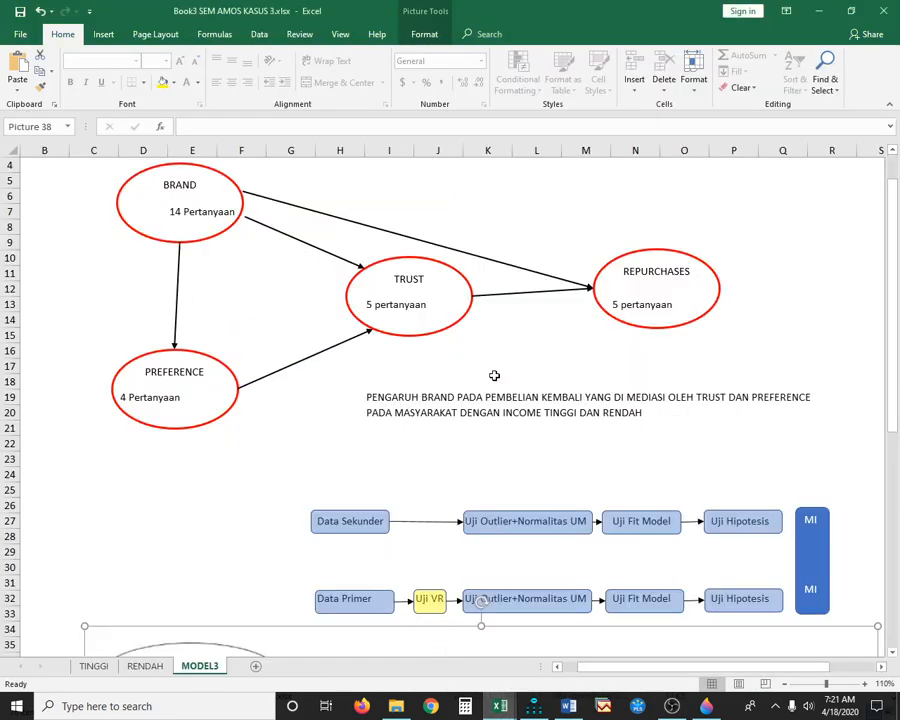
scroll(494, 375, down, 7)
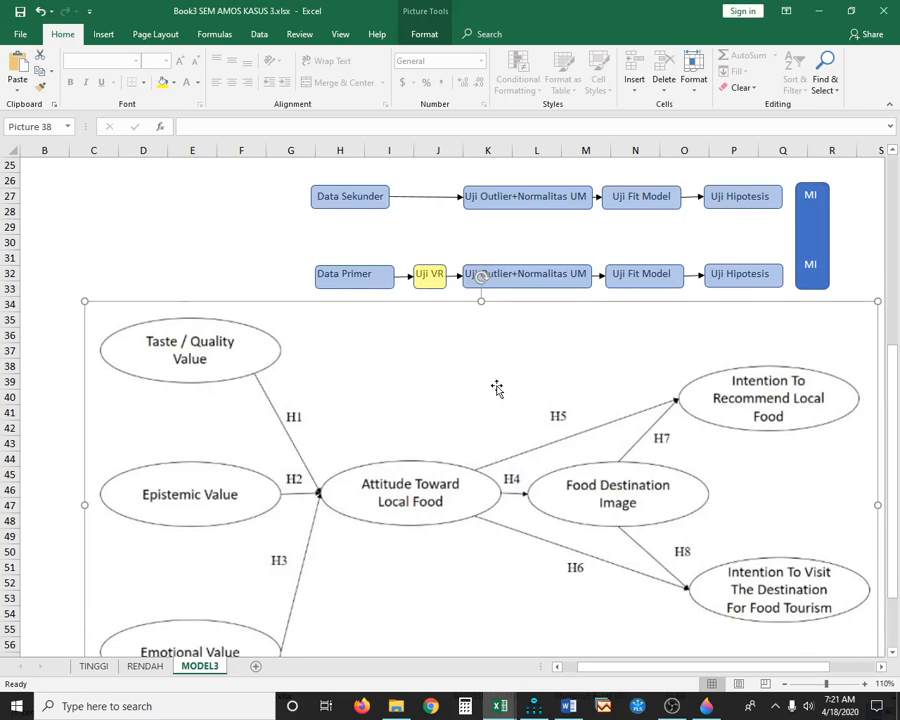
scroll(497, 388, down, 1)
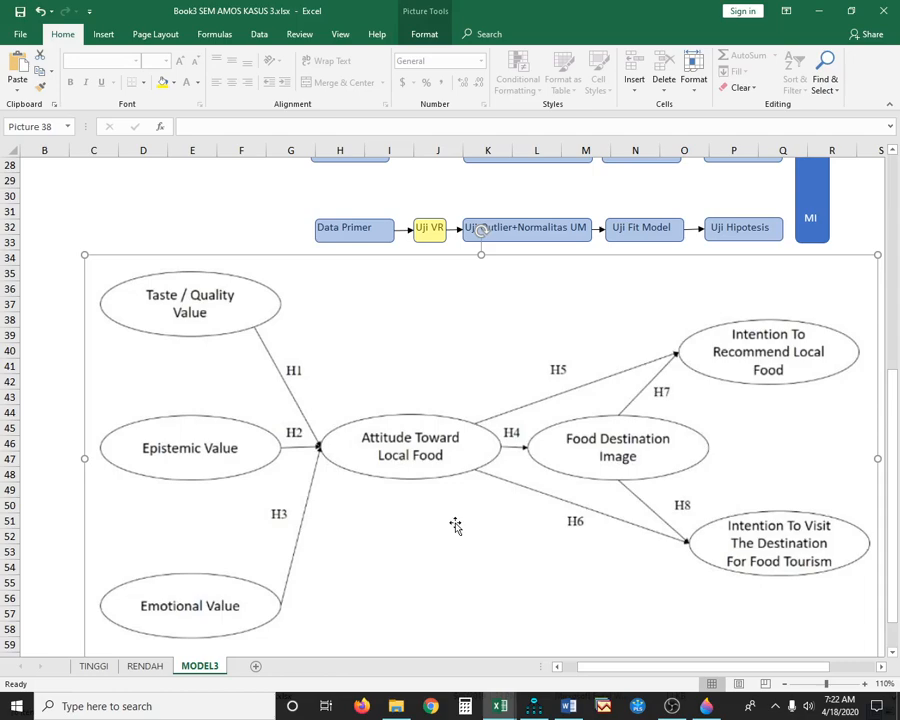
scroll(456, 524, up, 3)
scroll(457, 524, down, 3)
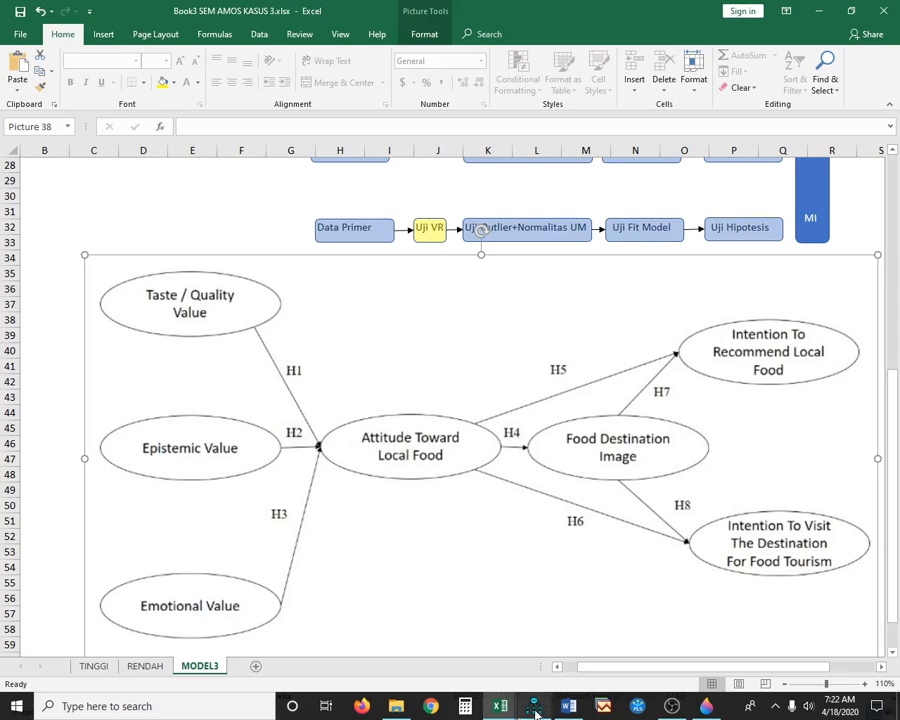
Step: Switch to AMOS, then to Word, and compare the drawn diagram with the module's structural paths, error terms and residuals
mouse_move(535, 713)
click(537, 666)
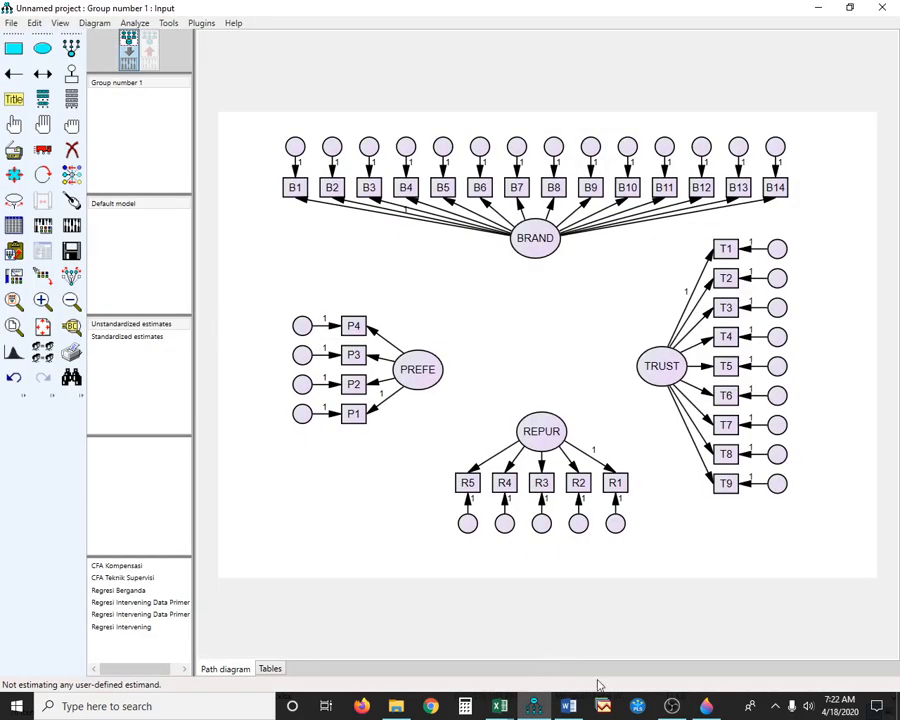
click(567, 706)
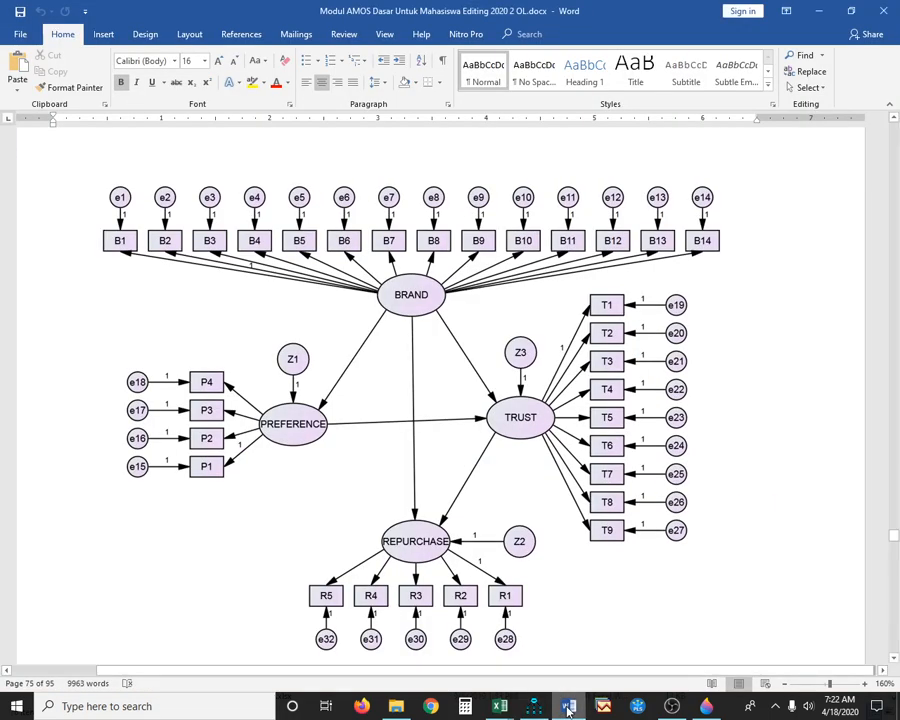
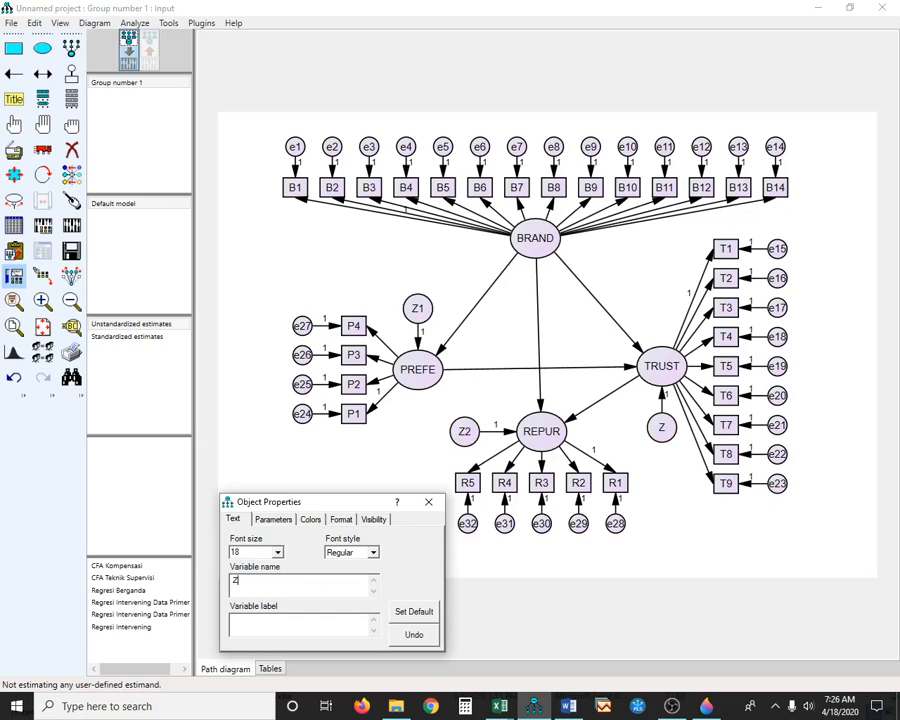
Step: Close the object properties of the residual attached to TRUST in AMOS
click(429, 503)
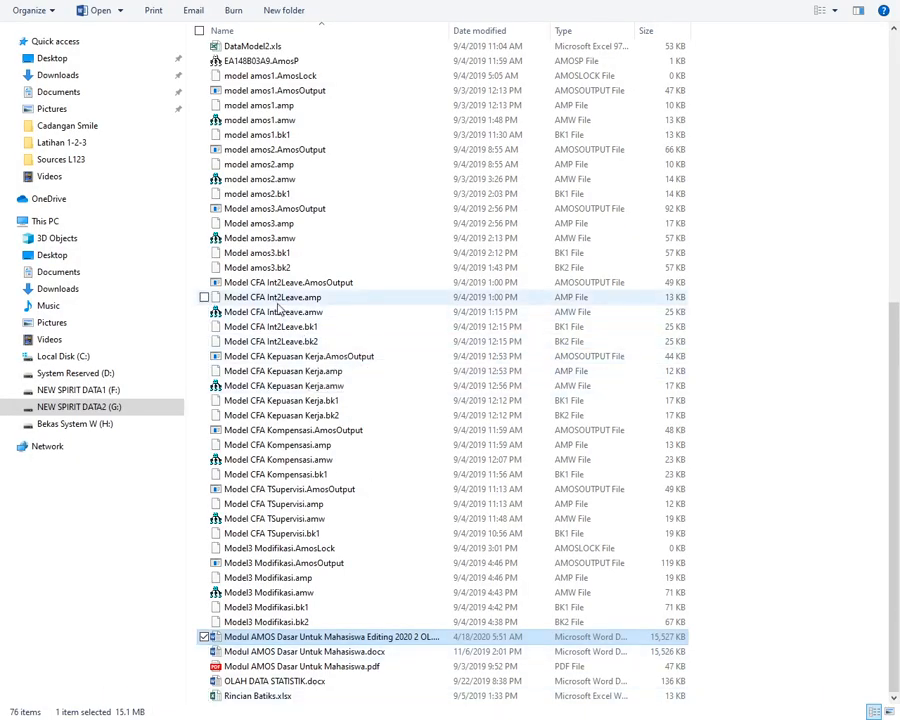
Step: Open the Sources L123 folder in File Explorer
scroll(285, 320, up, 7)
scroll(285, 345, up, 4)
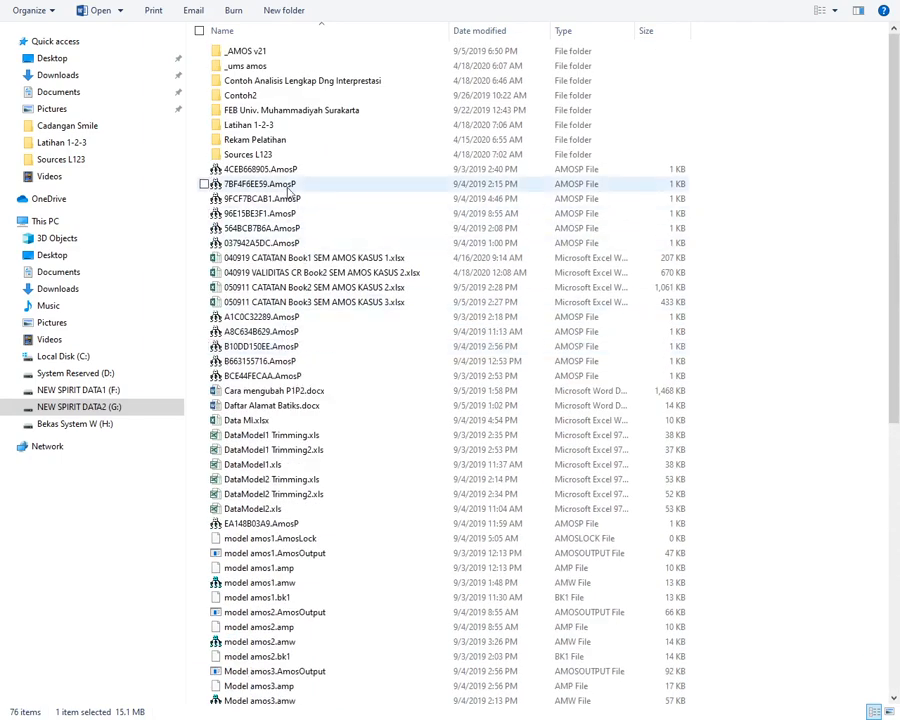
click(270, 156)
double_click(270, 156)
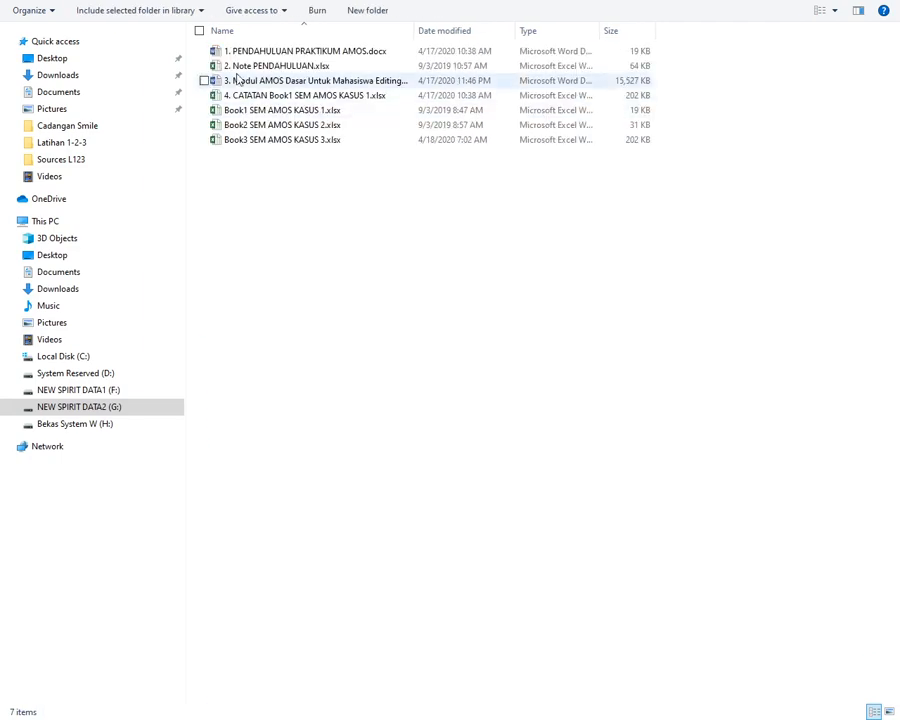
Step: Open 1. PENDAHULUAN PRAKTIKUM AMOS.docx and select the model-fit lines from Chi-square to NFI under Uji Kelayakan Model
double_click(298, 52)
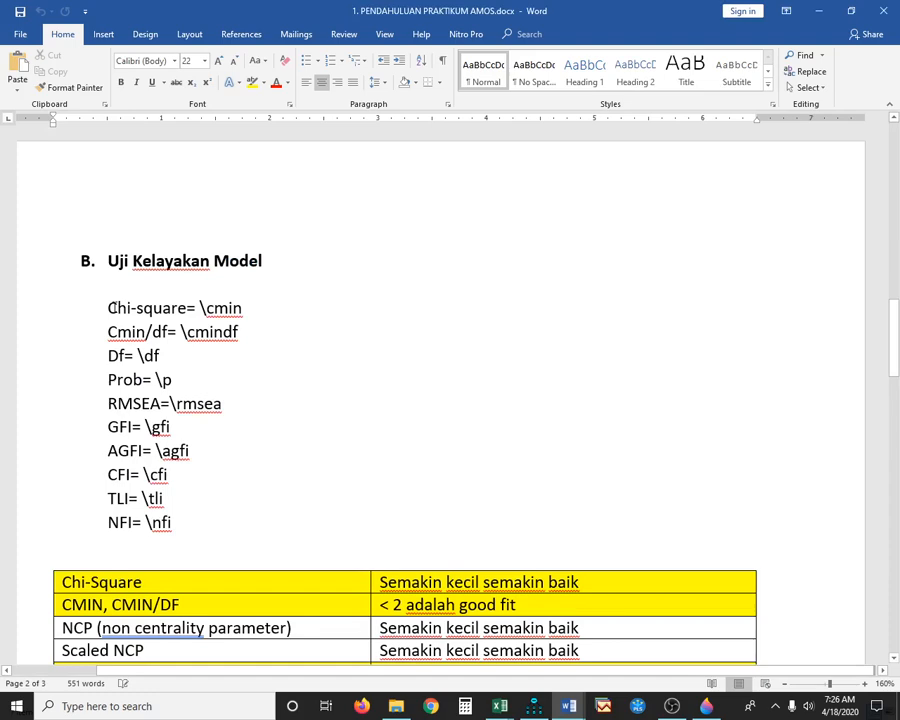
drag(112, 308, 172, 522)
click(569, 708)
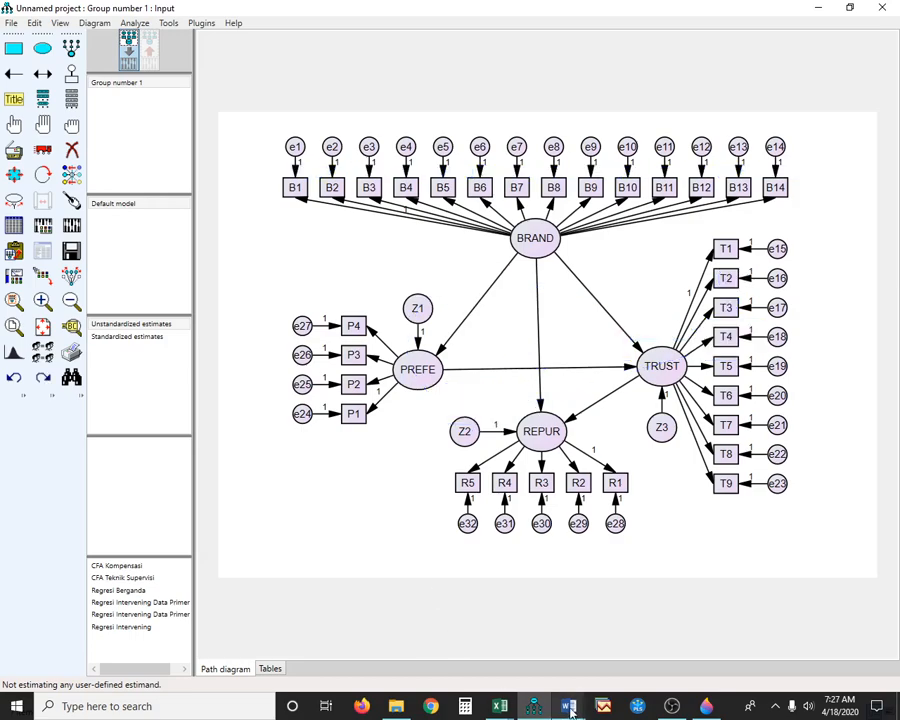
mouse_move(570, 708)
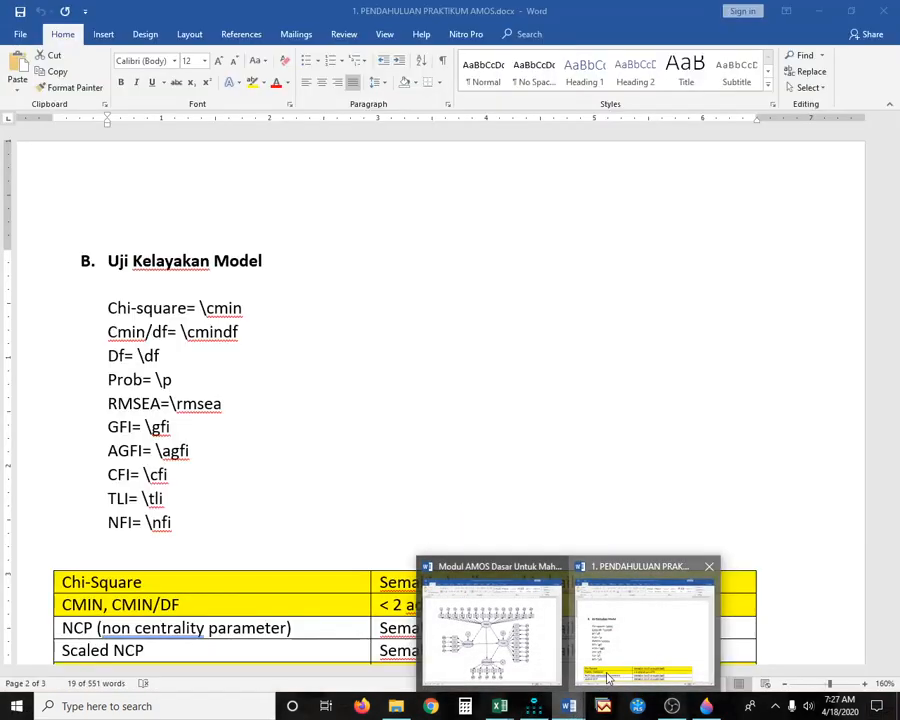
click(607, 678)
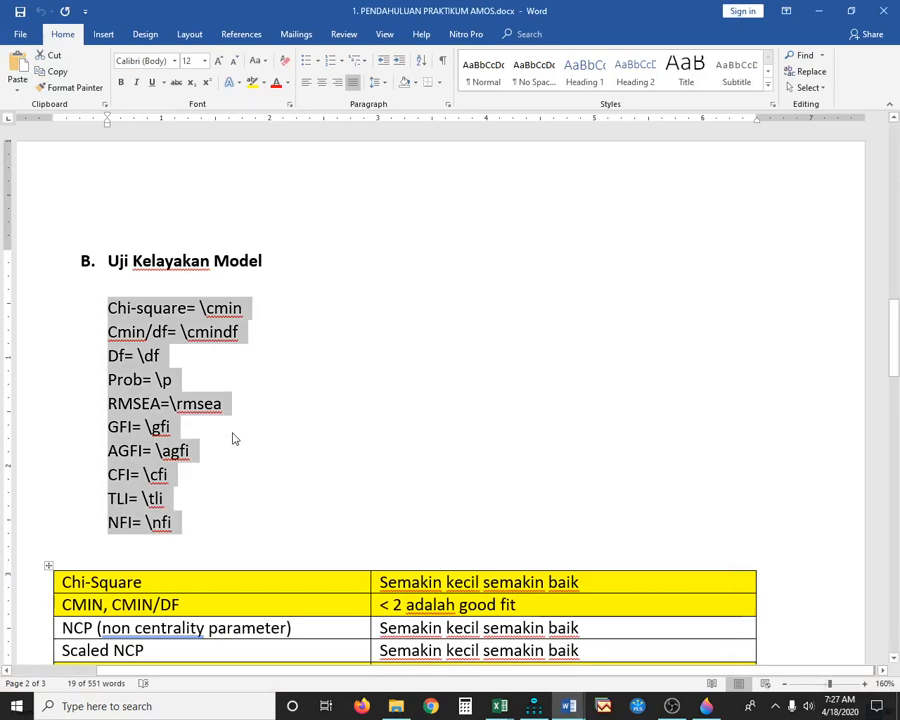
drag(108, 308, 187, 524)
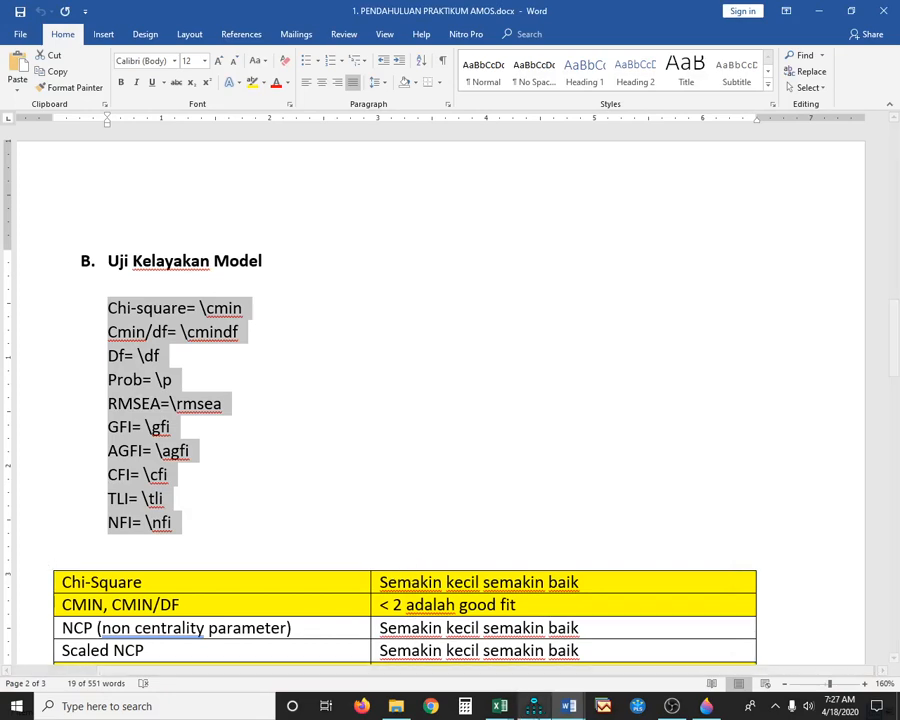
Step: Switch to AMOS, try to paste the model-fit lines onto the path diagram, and undo the paste
mouse_move(534, 705)
click(481, 664)
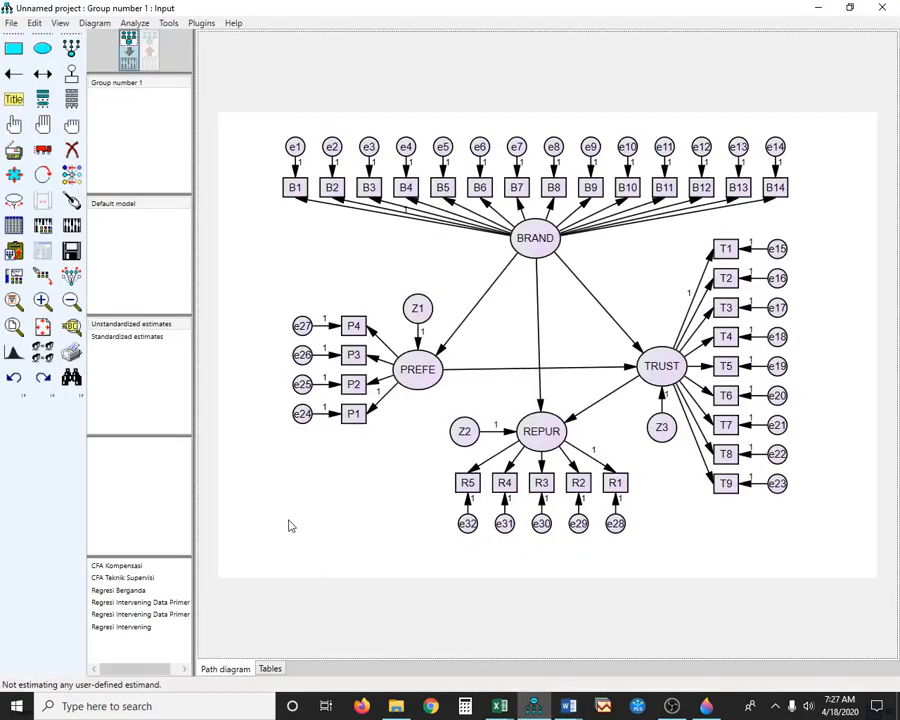
key(ctrl+v)
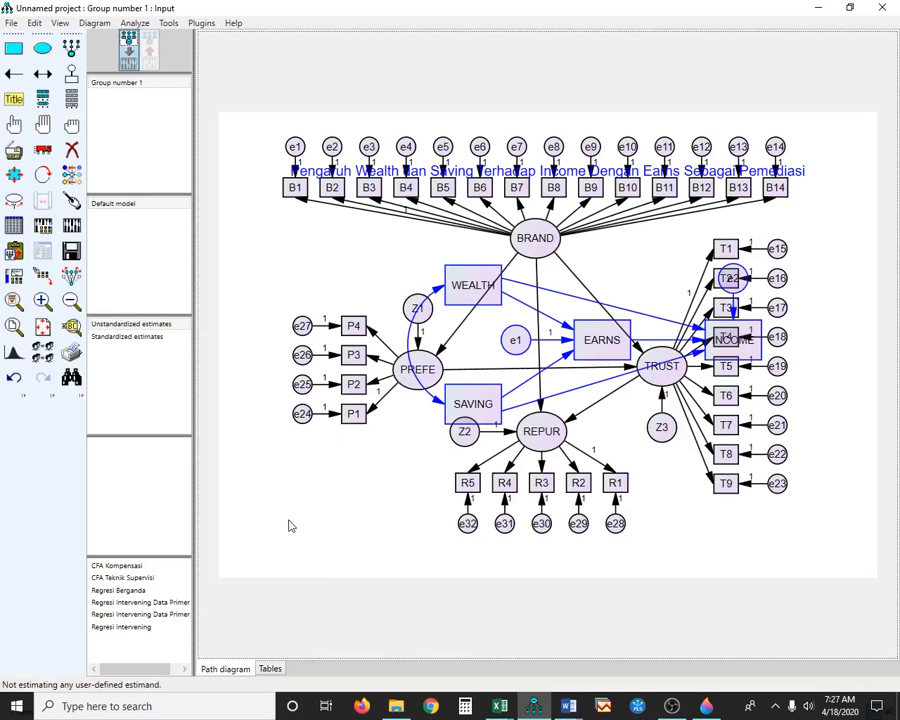
key(ctrl+z)
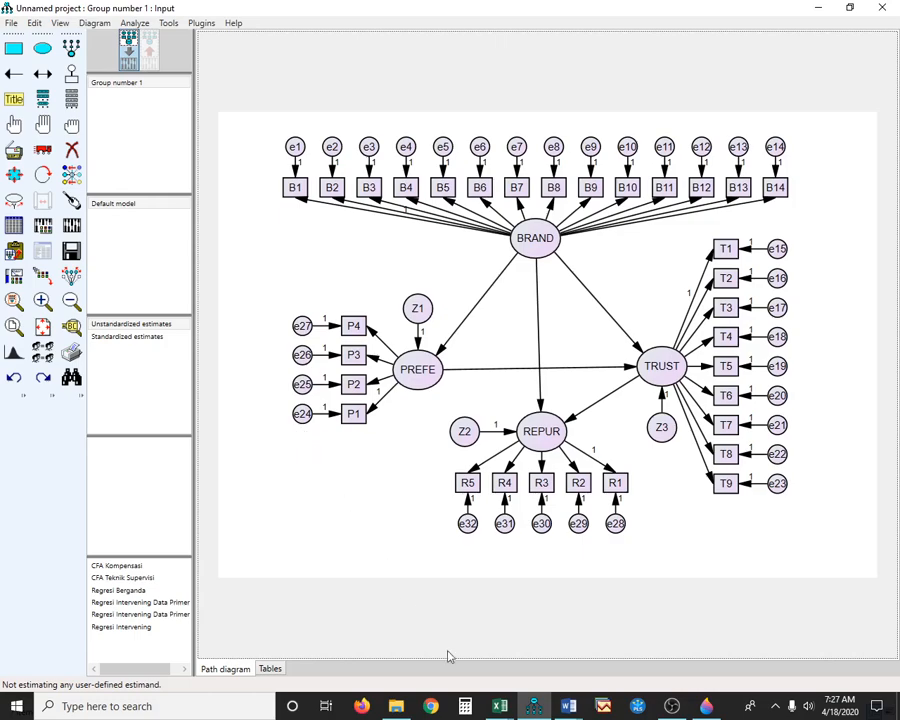
Step: Close 1. PENDAHULUAN PRAKTIKUM AMOS.docx and read the Word module's Manage Groups instructions for the tinggi and rendah groups
click(574, 707)
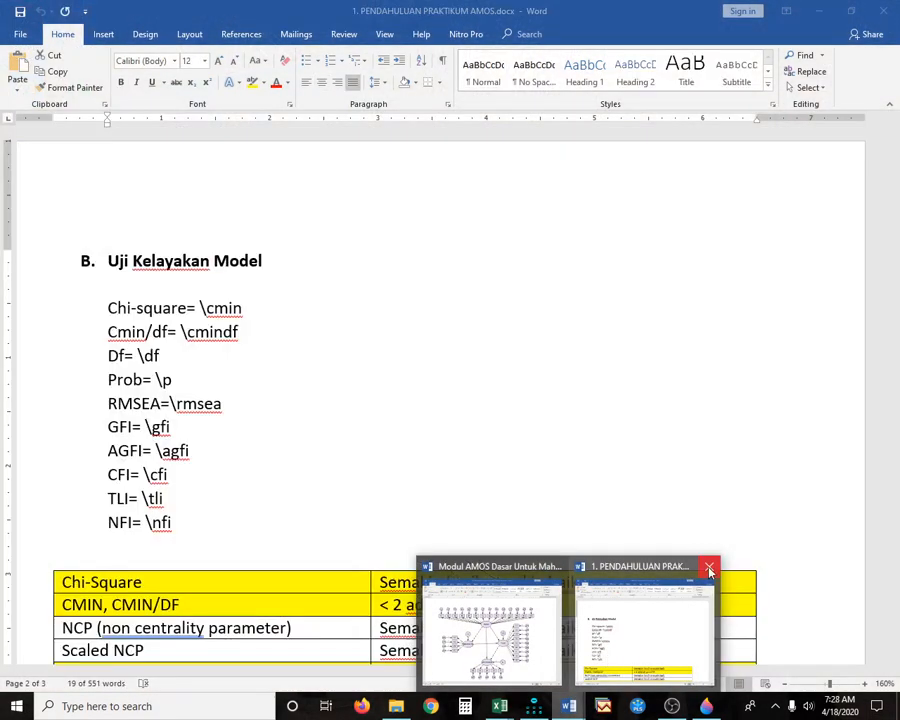
click(709, 569)
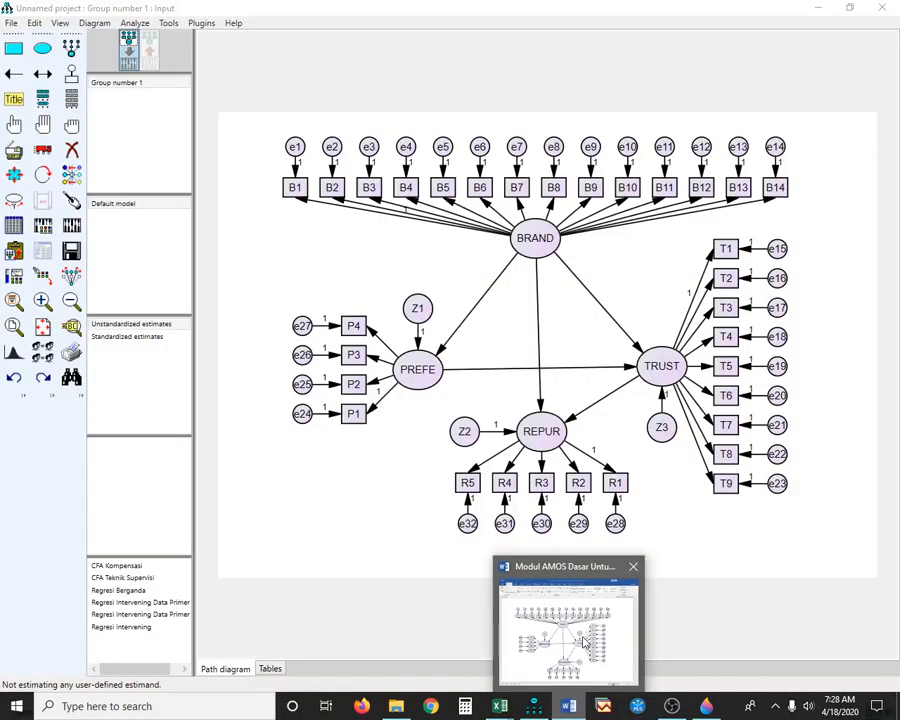
click(586, 643)
scroll(424, 526, down, 1)
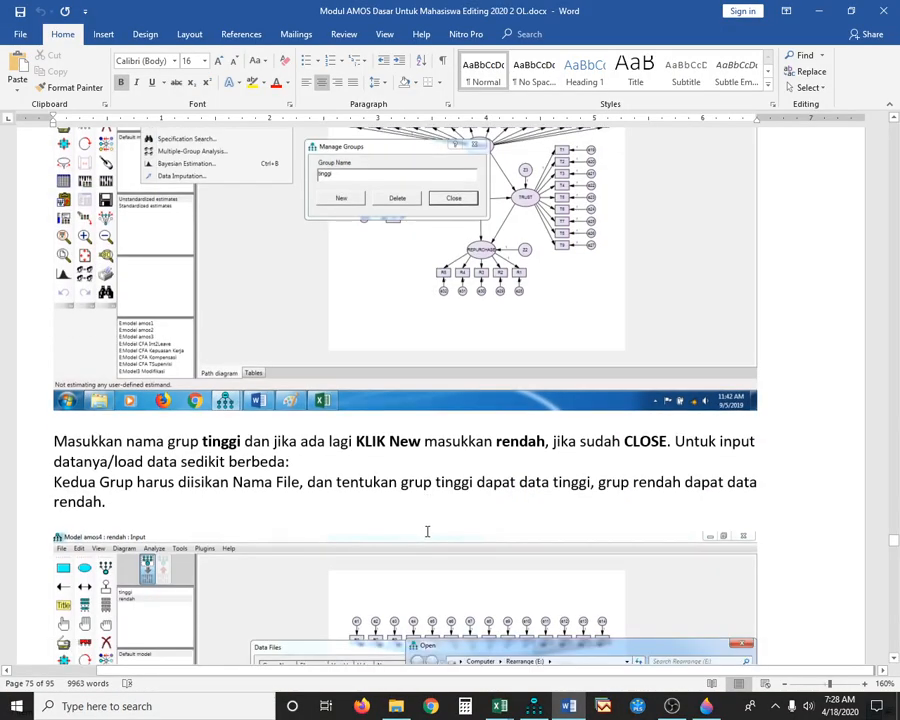
scroll(427, 531, up, 3)
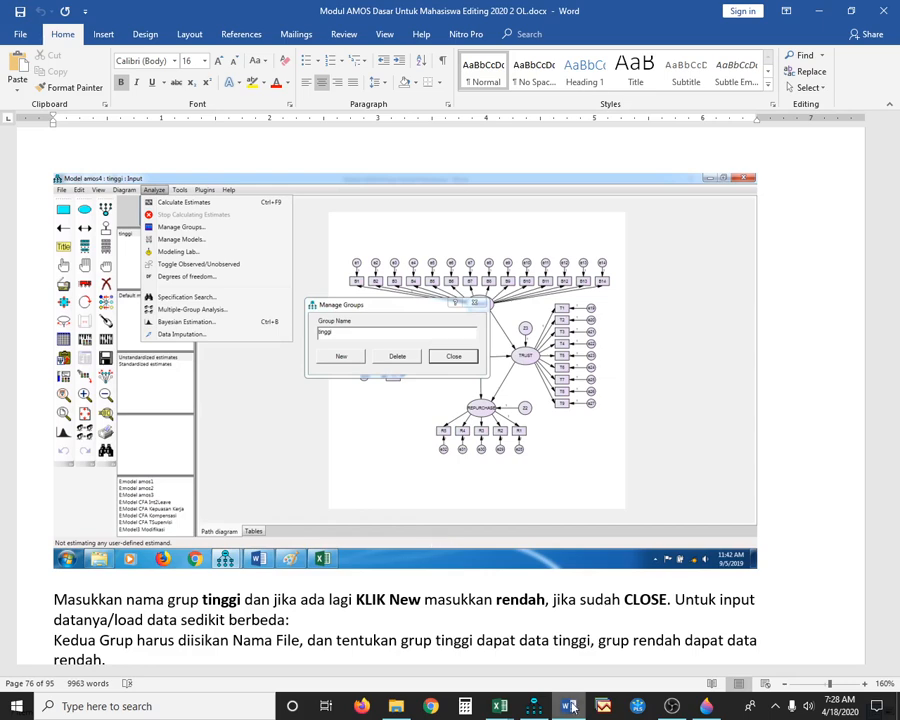
mouse_move(536, 708)
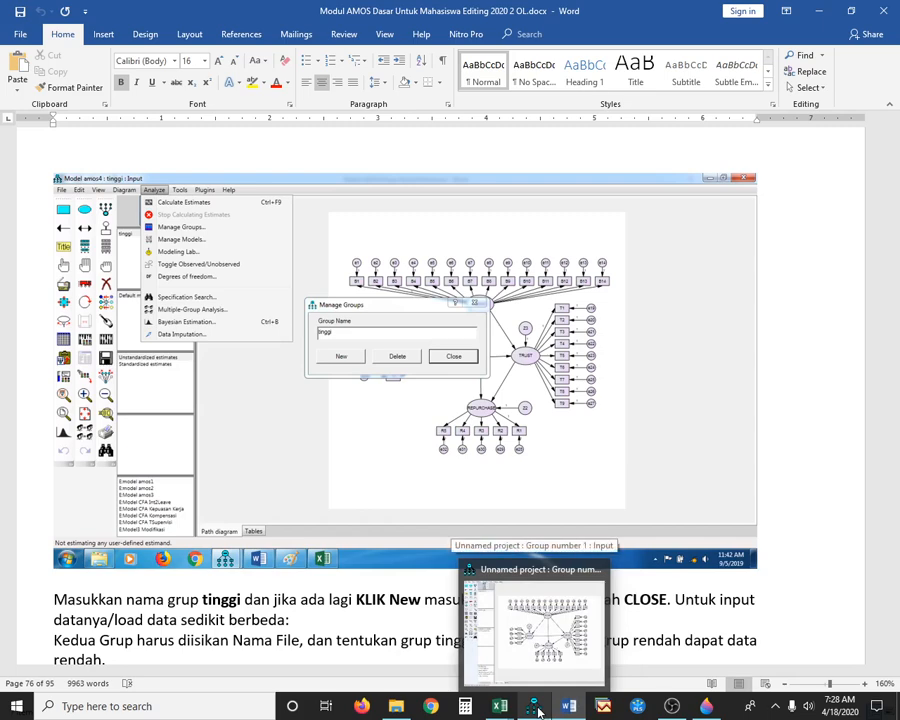
click(337, 626)
scroll(337, 626, down, 1)
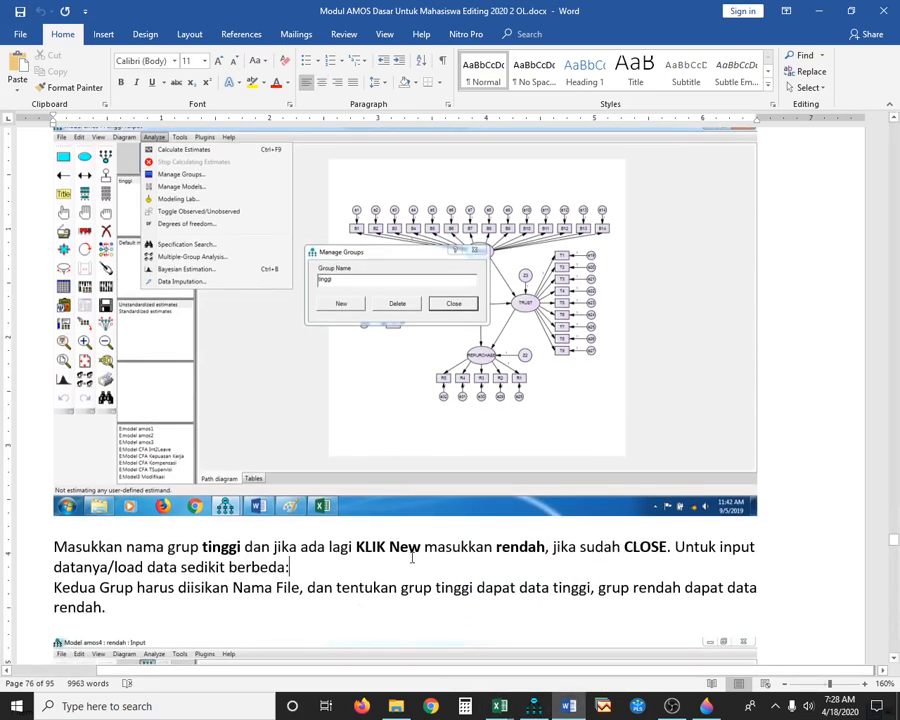
scroll(410, 560, up, 1)
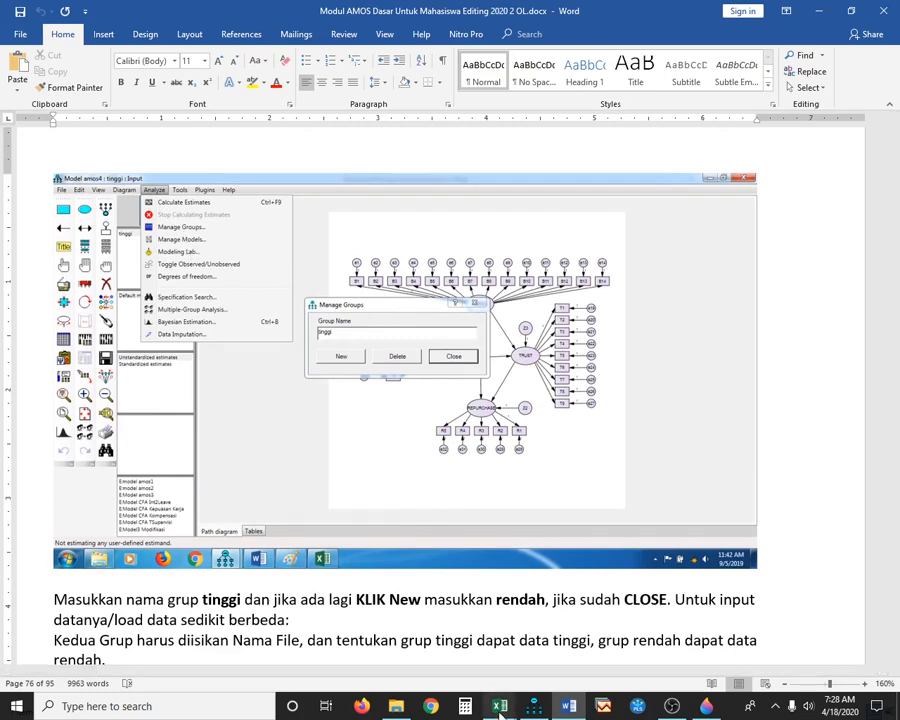
Step: Switch to AMOS and rename the existing group as TINGGI in Manage Groups
mouse_move(504, 708)
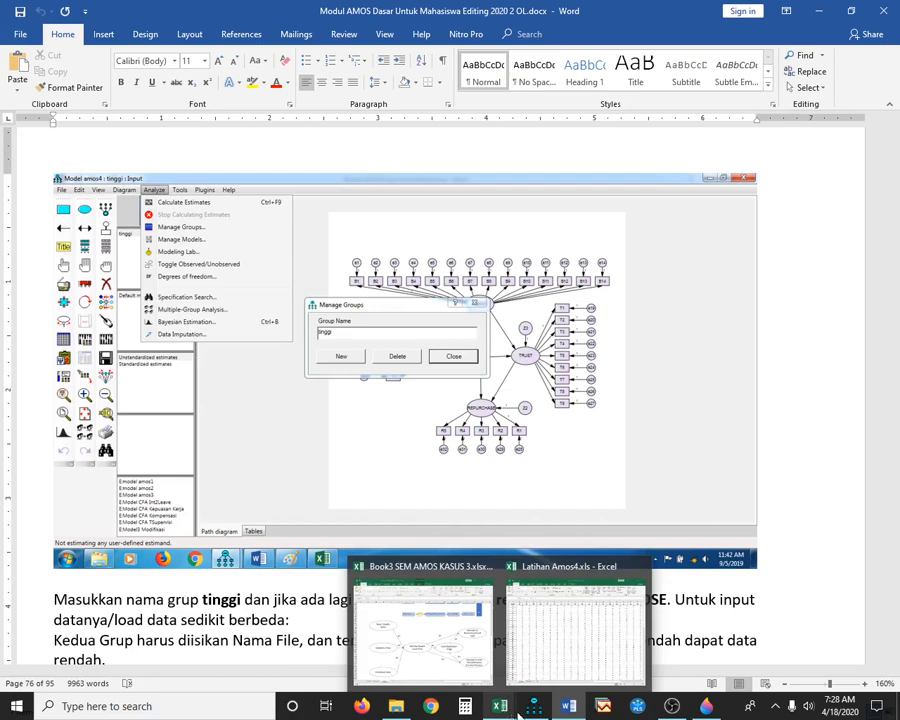
click(490, 605)
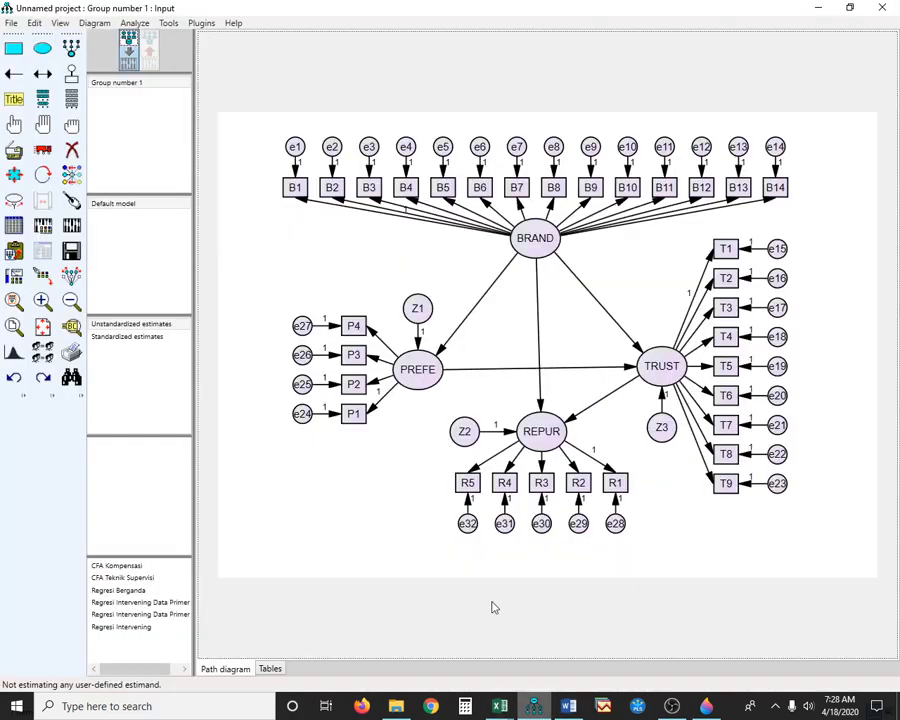
click(135, 22)
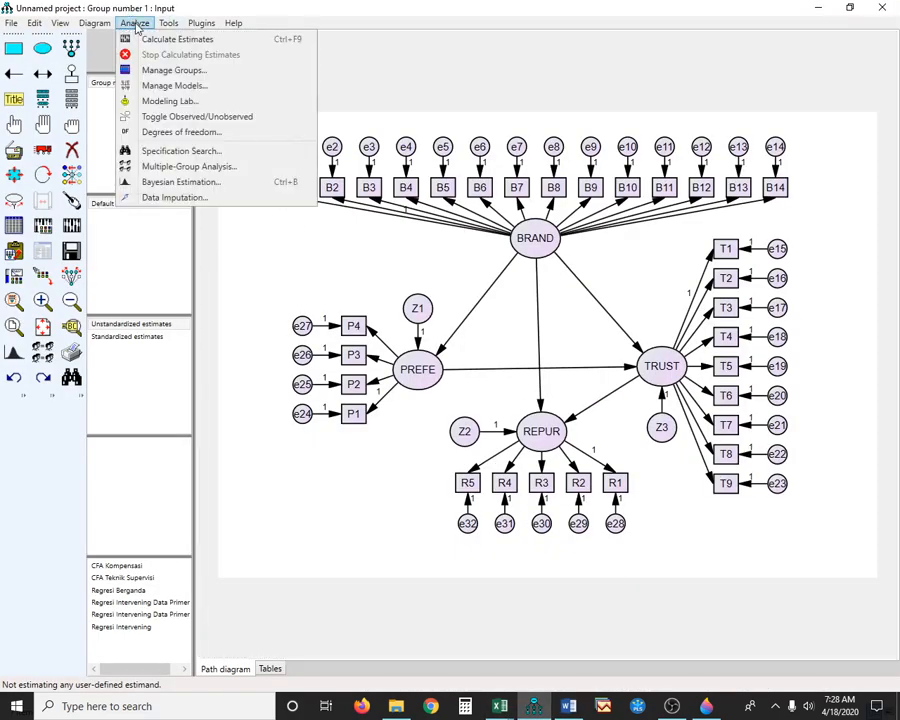
click(190, 70)
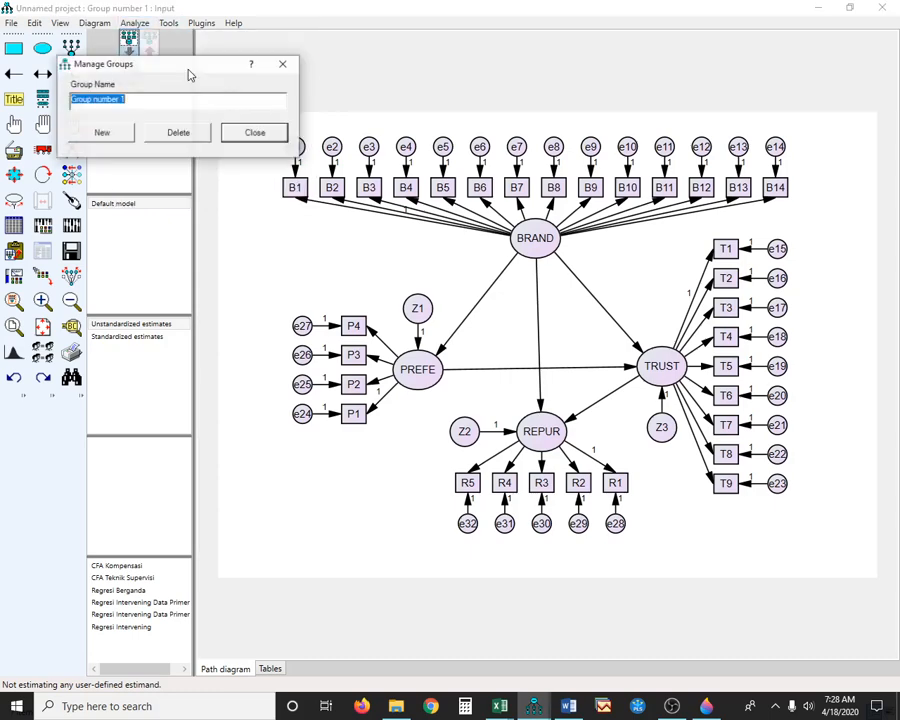
drag(174, 72, 454, 307)
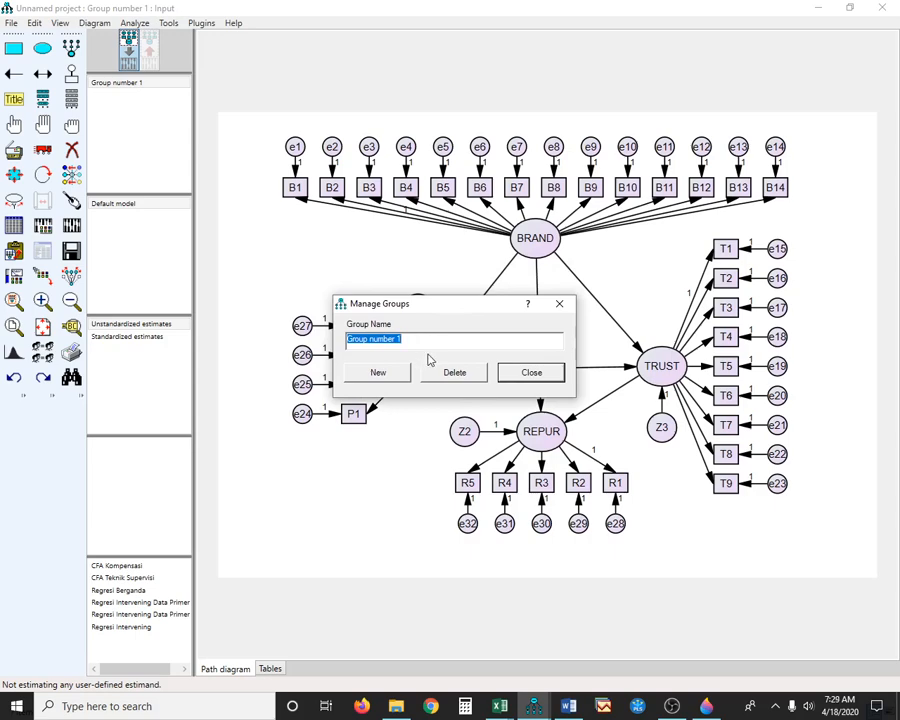
text(S)
key(BackSpace)
text(TINGGI)
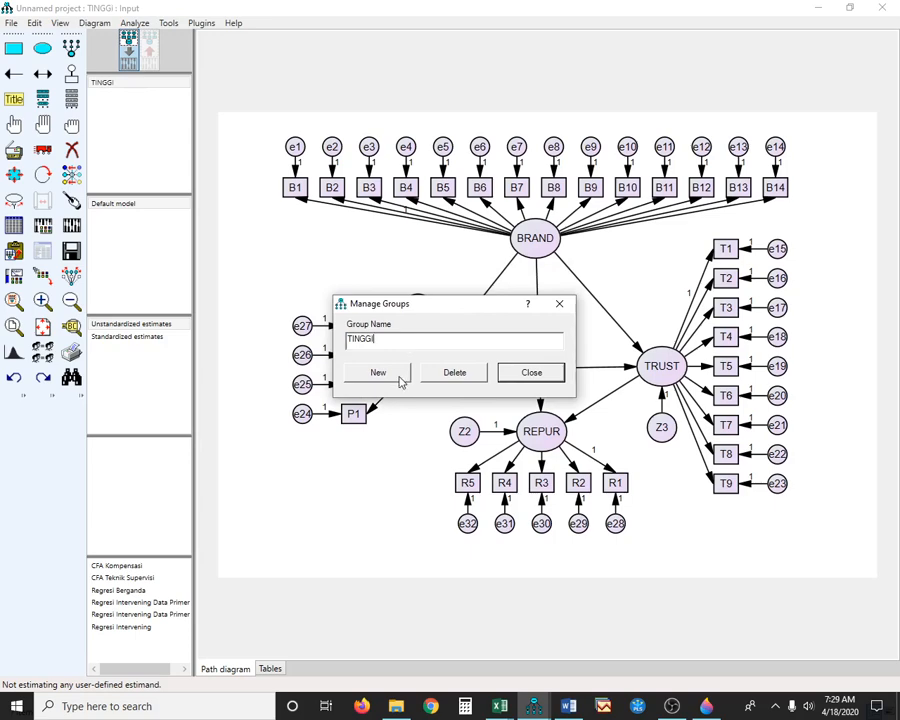
Step: Add a second group and name it RENDAH
click(401, 381)
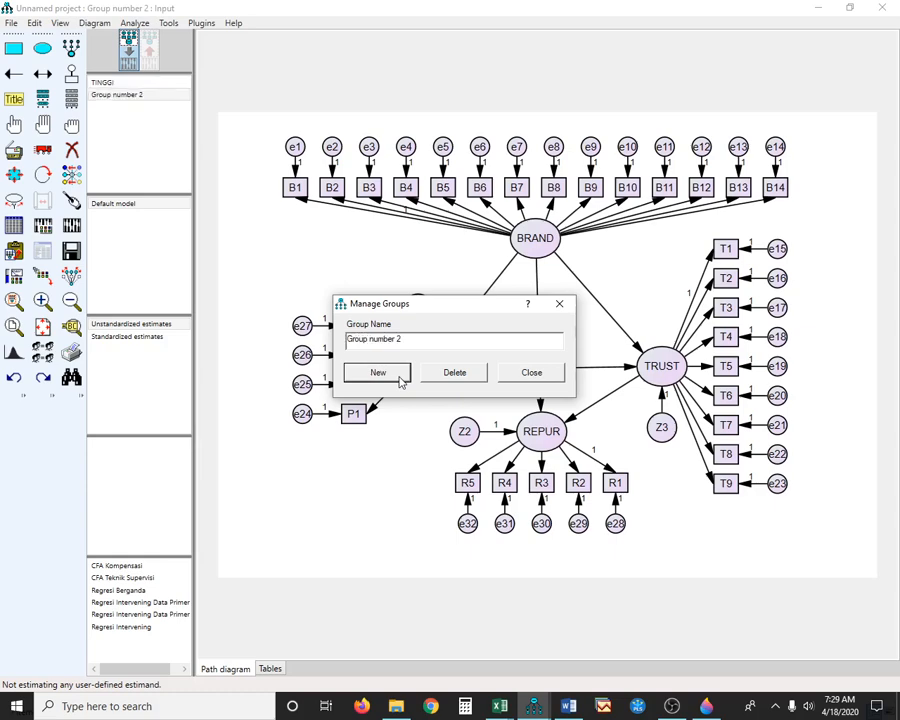
click(420, 337)
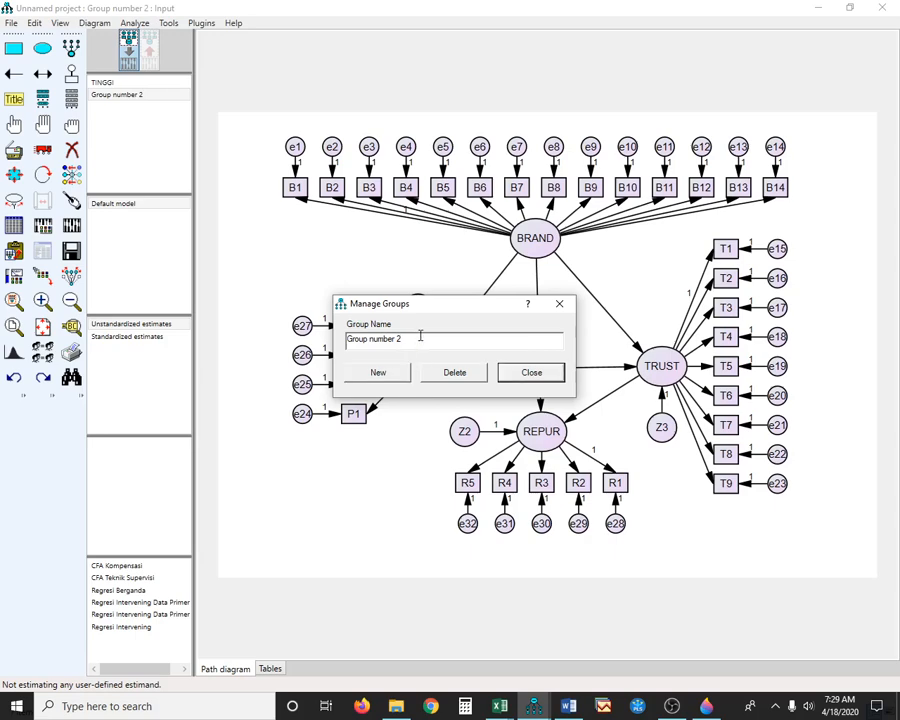
key(BackSpace)
key(BackSpace)
key(BackSpace)
key(BackSpace)
key(BackSpace)
key(BackSpace)
key(BackSpace)
key(BackSpace)
key(BackSpace)
key(BackSpace)
key(BackSpace)
key(BackSpace)
key(BackSpace)
key(BackSpace)
text(RENDAH)
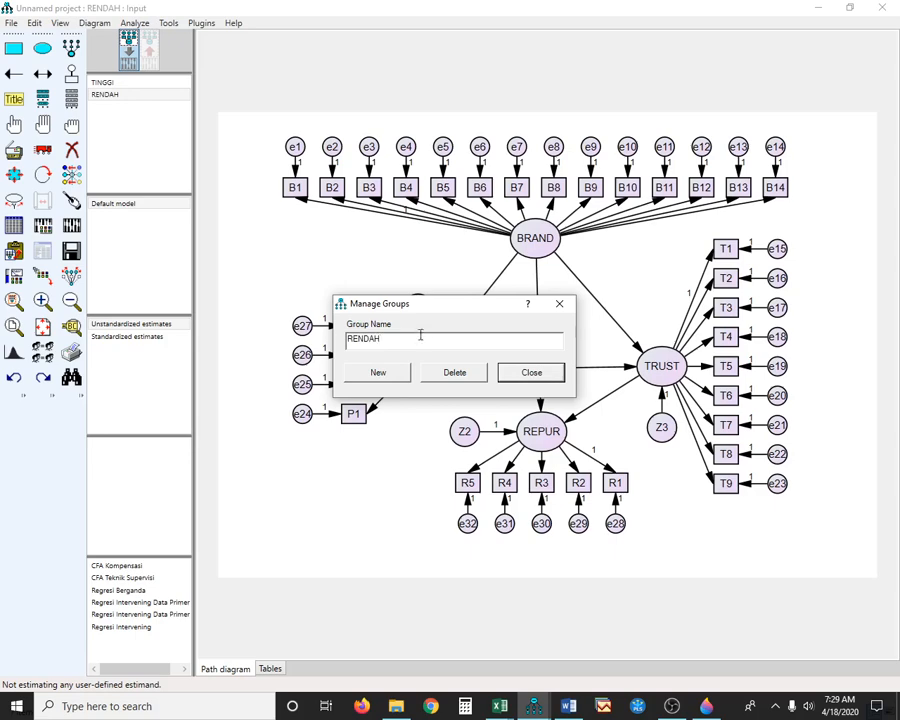
Step: Add a third group with its default name and close Manage Groups
click(392, 380)
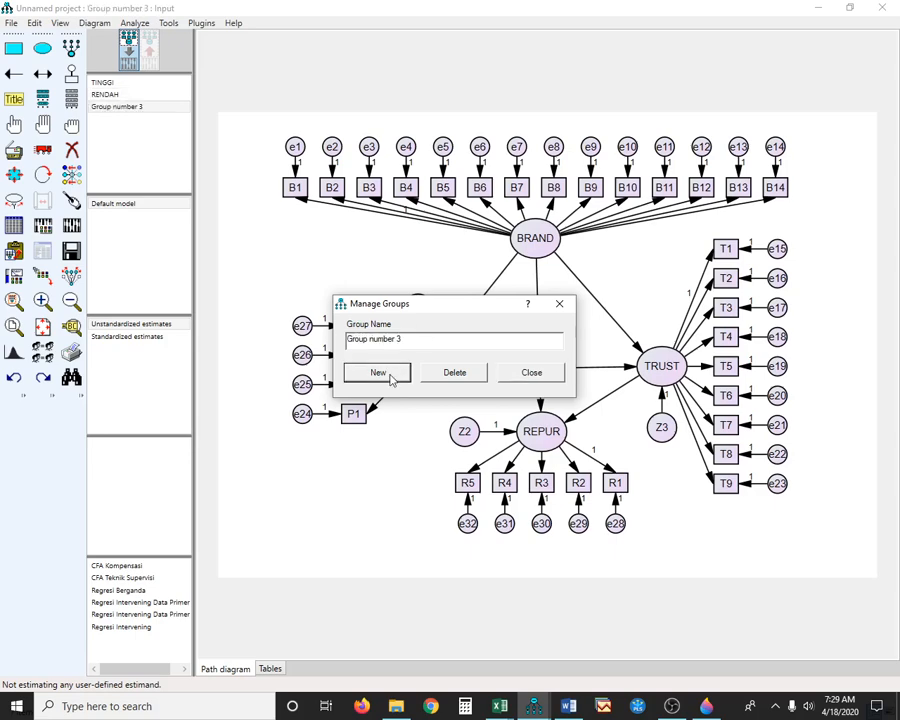
click(508, 373)
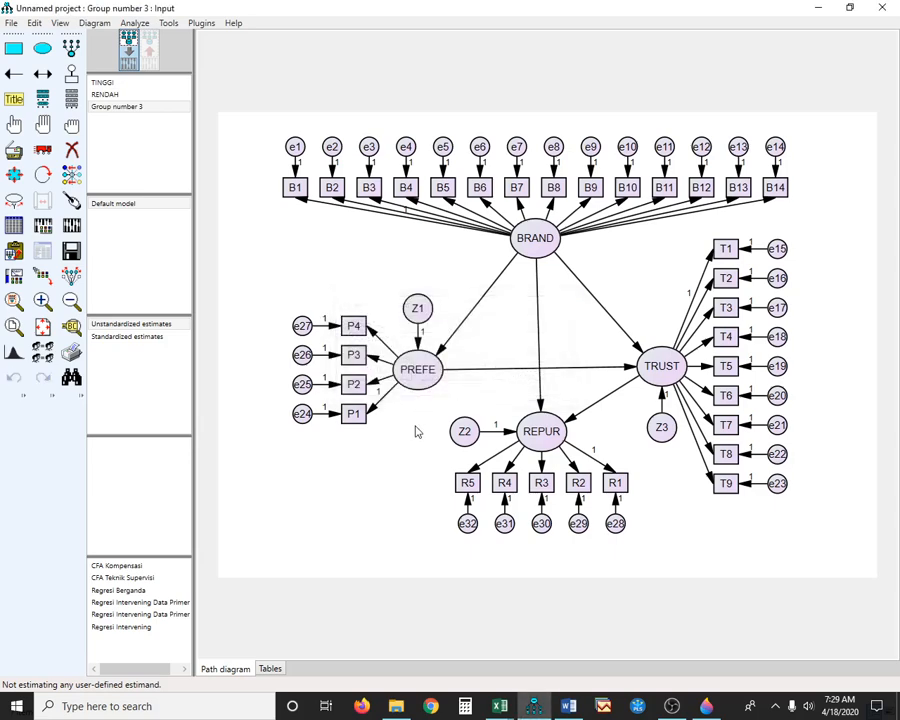
Step: Switch to the Word module and read how to assign a data file to the tinggi and rendah groups
click(568, 706)
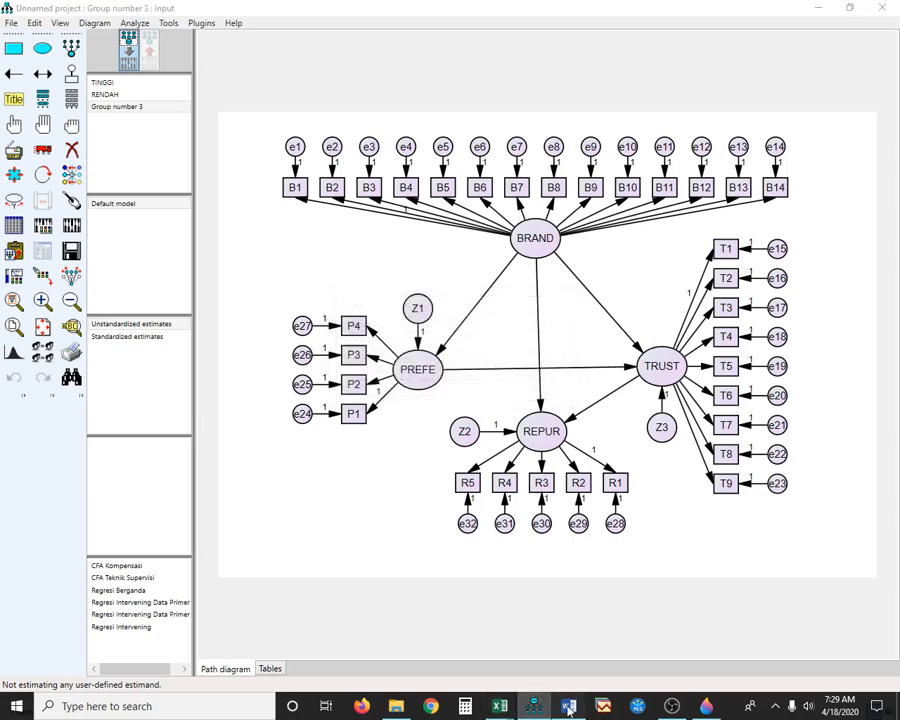
scroll(372, 553, down, 3)
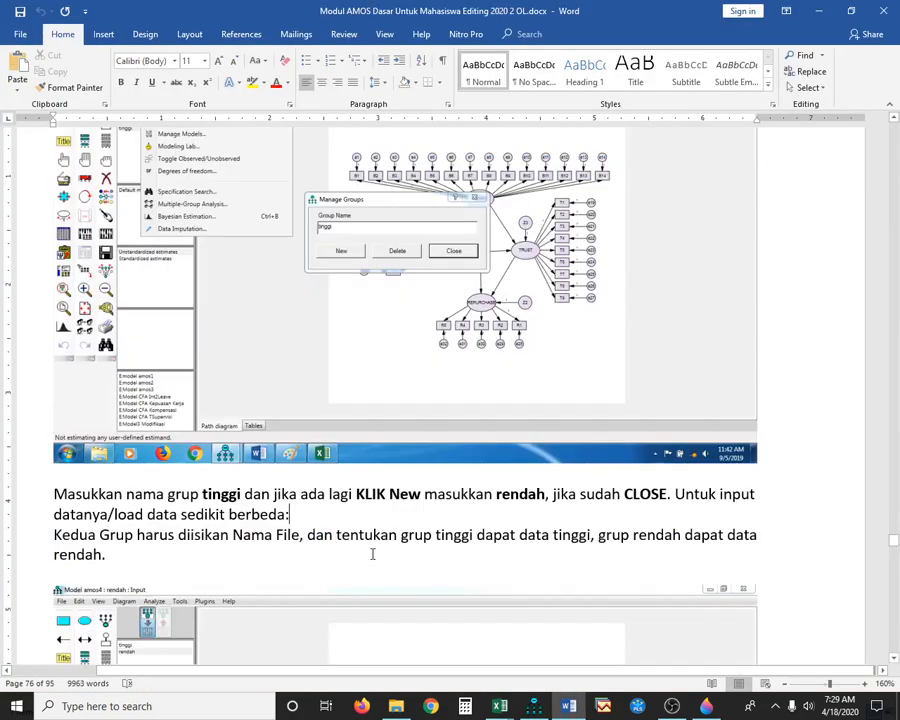
scroll(366, 554, down, 3)
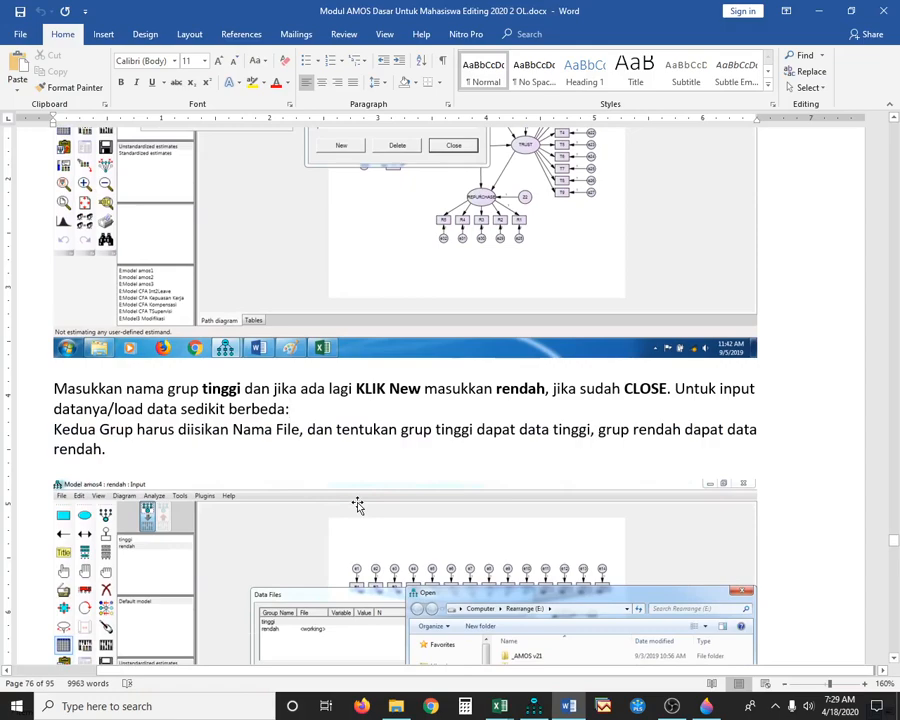
scroll(357, 505, down, 3)
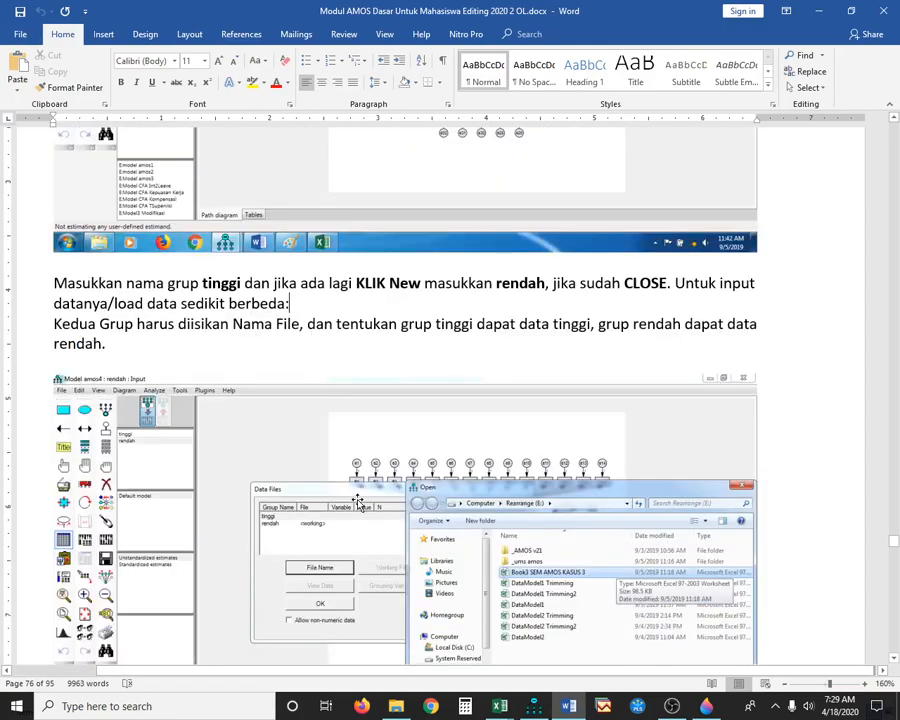
scroll(357, 500, down, 4)
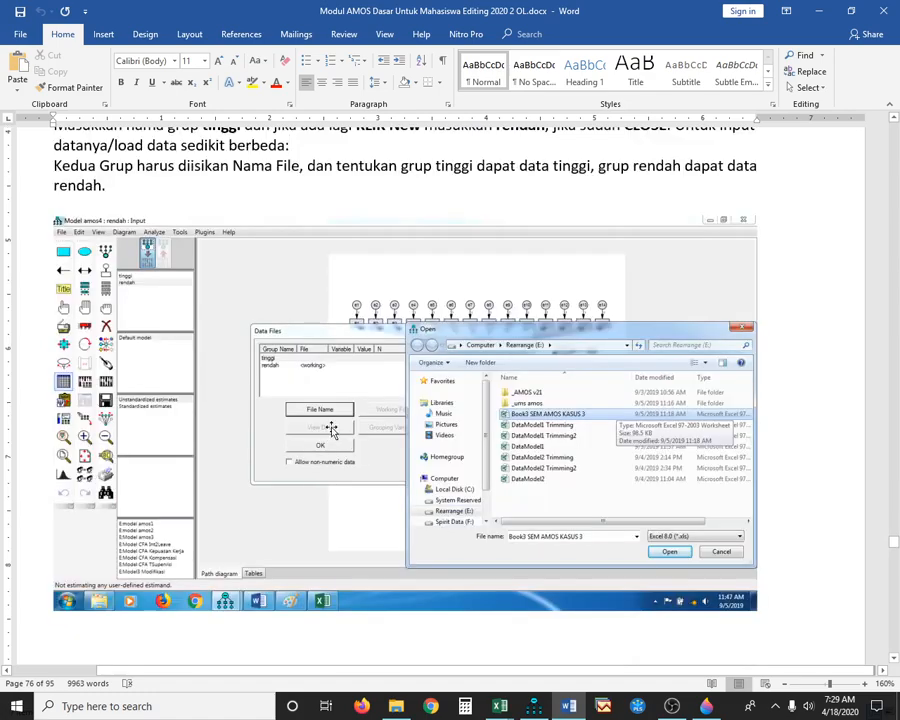
scroll(328, 428, down, 1)
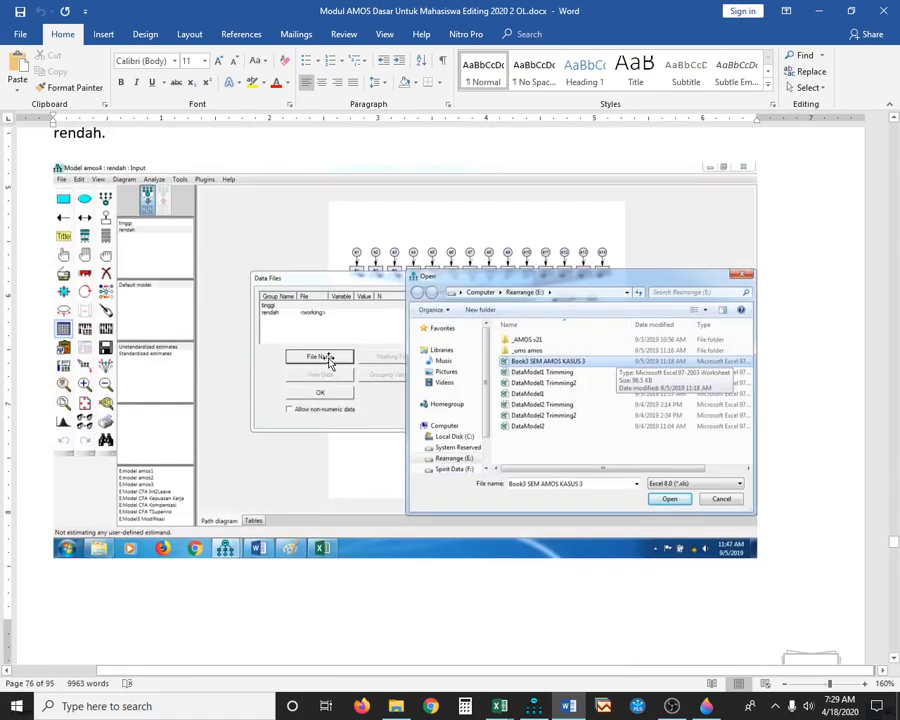
Step: Switch to AMOS and review the defined groups in Data Files and Manage Groups, comparing them with the Word module
click(533, 706)
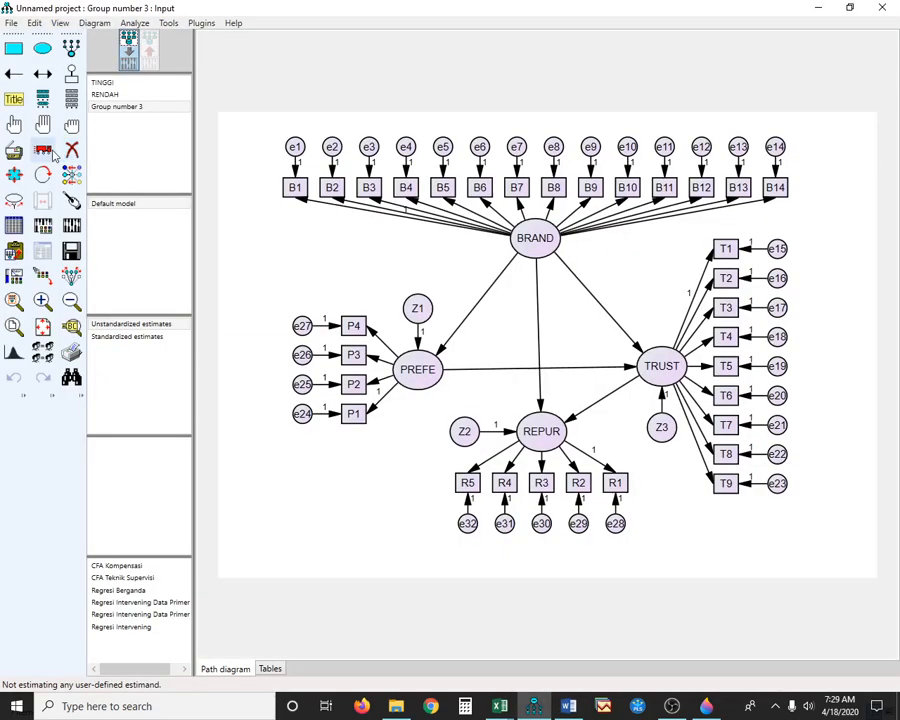
click(14, 226)
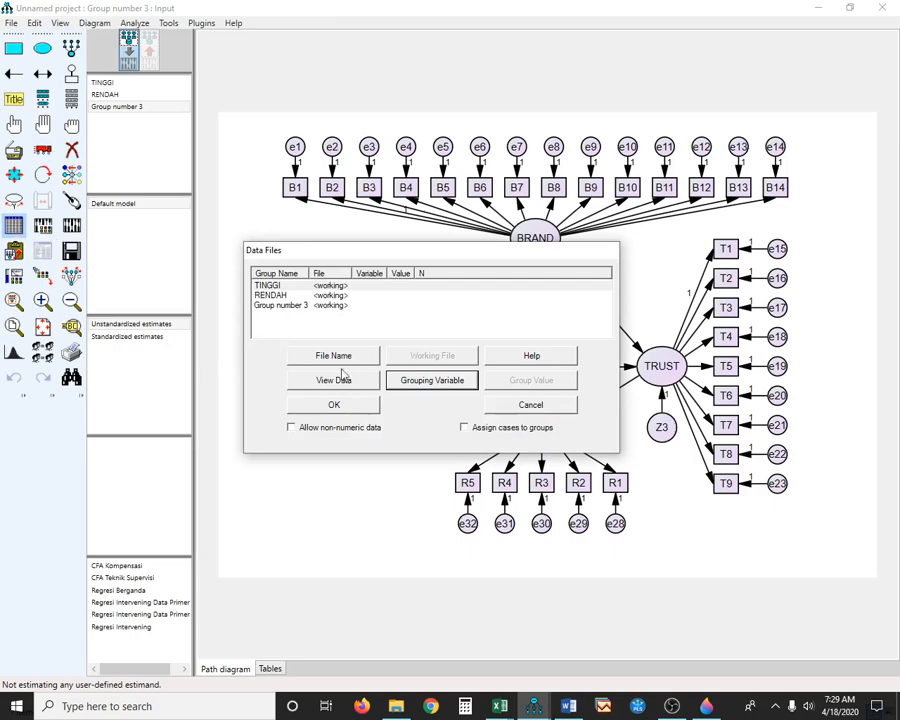
click(570, 707)
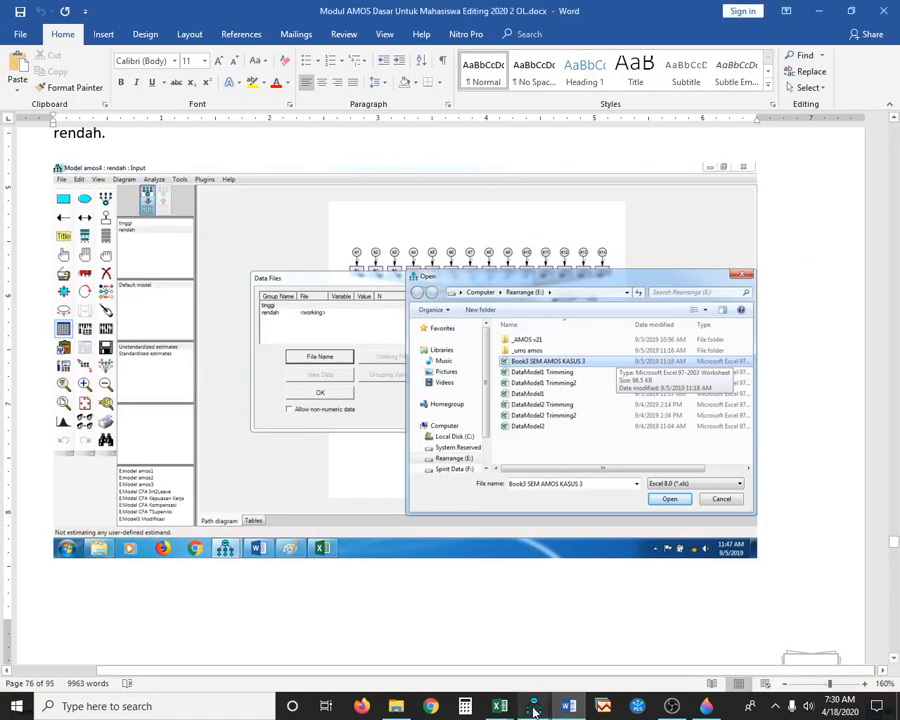
mouse_move(530, 707)
click(462, 630)
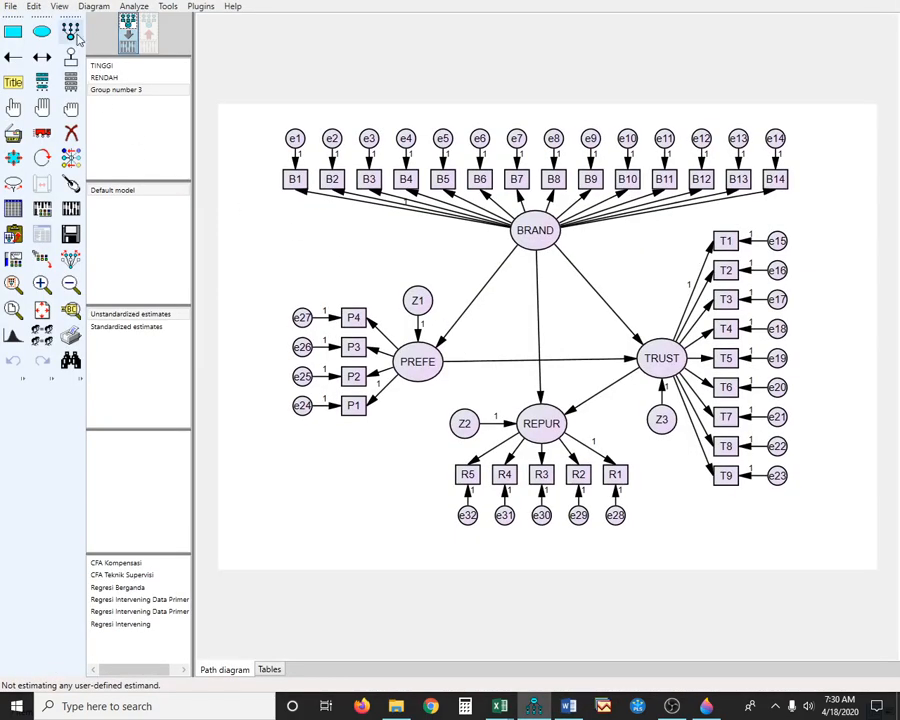
click(132, 7)
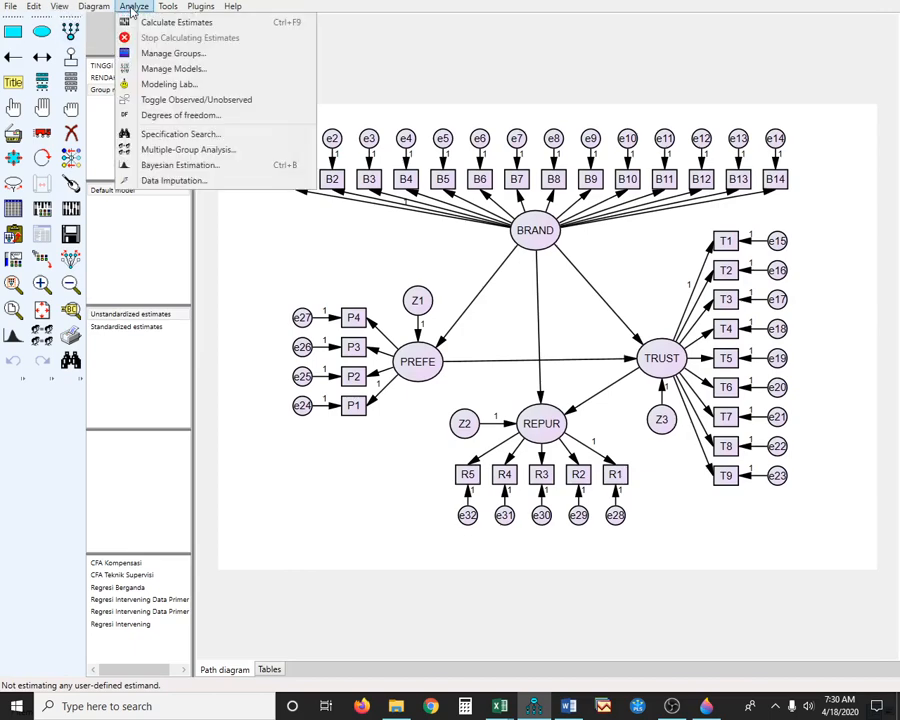
click(178, 55)
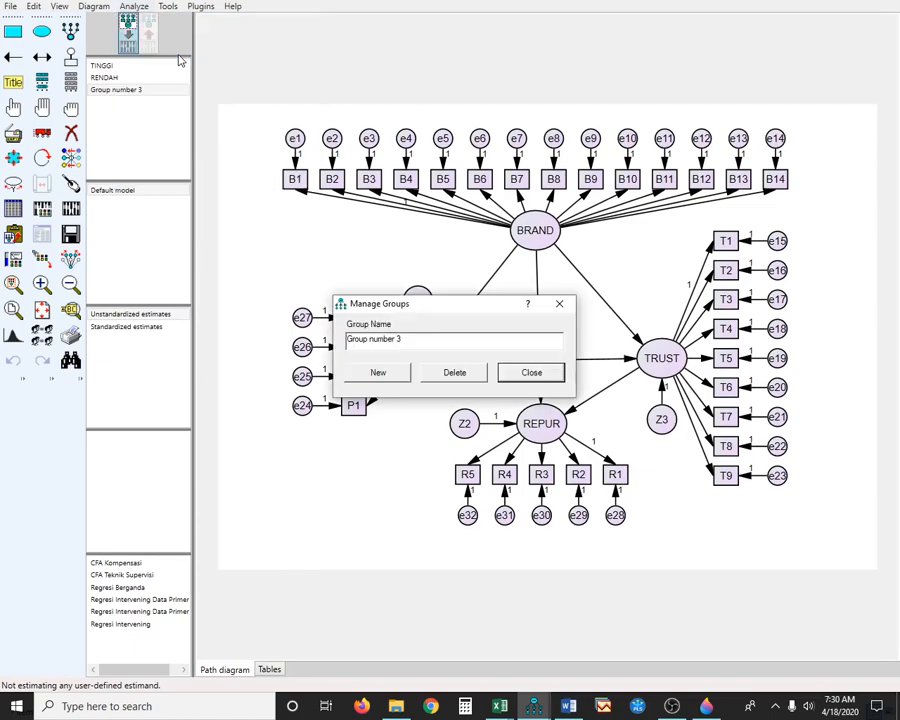
click(558, 306)
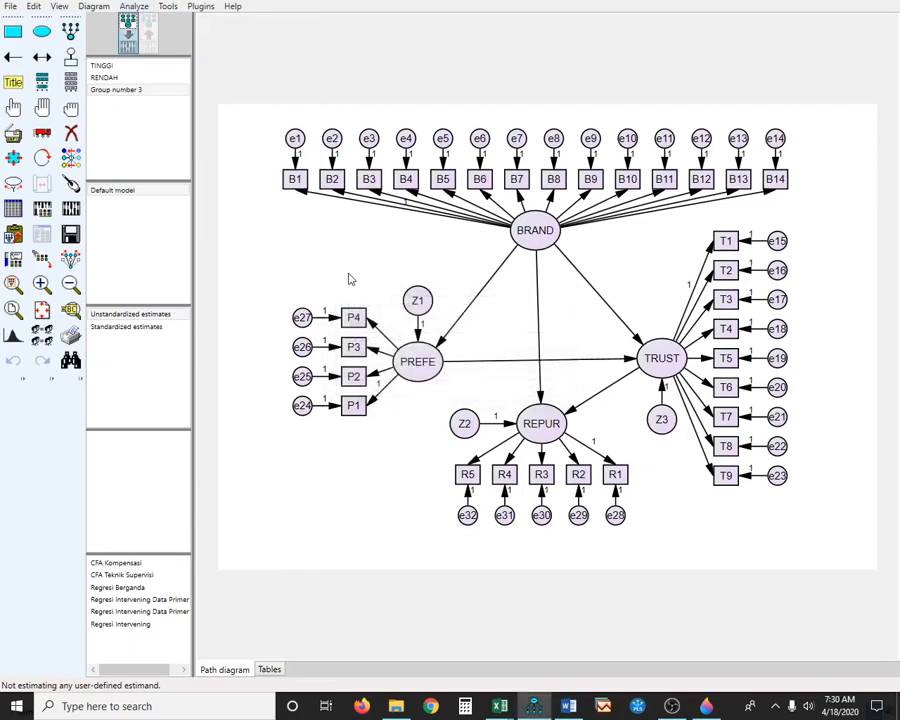
Step: Open Data Files and try to view the data of Group number 3
click(13, 210)
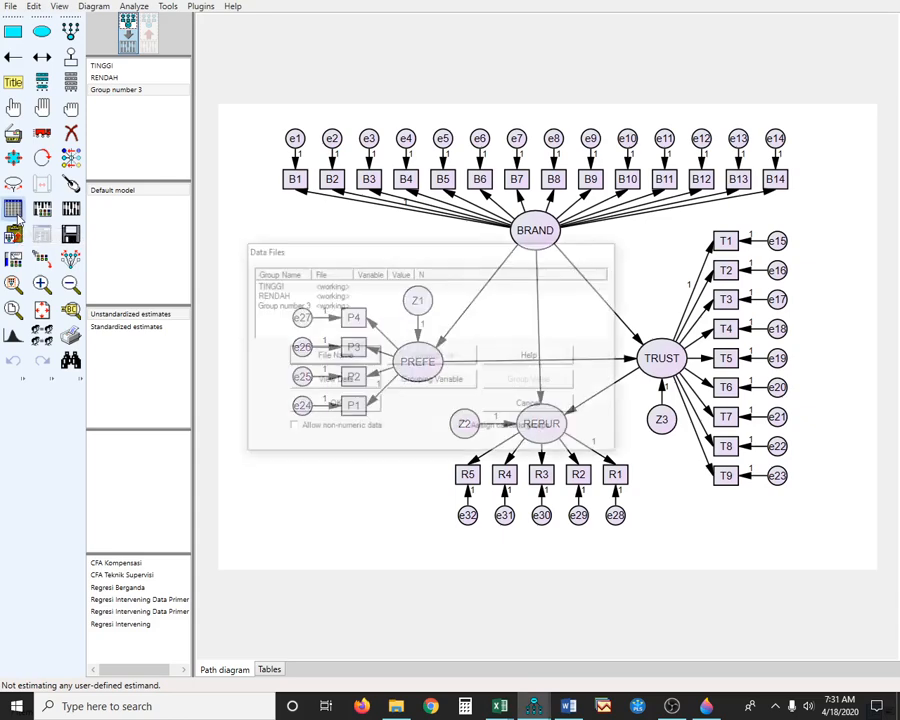
click(283, 287)
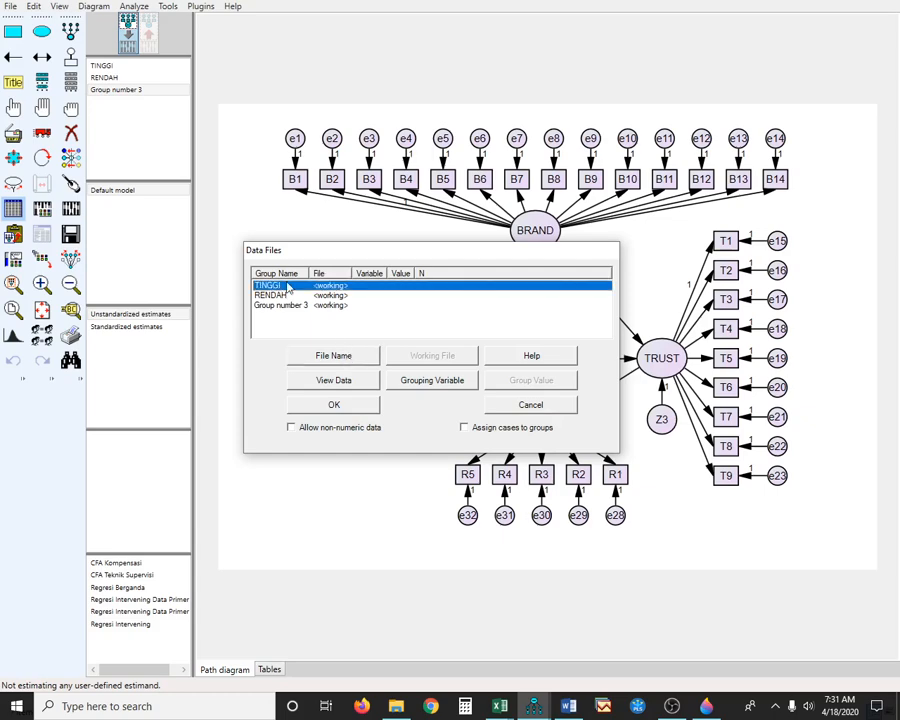
click(314, 307)
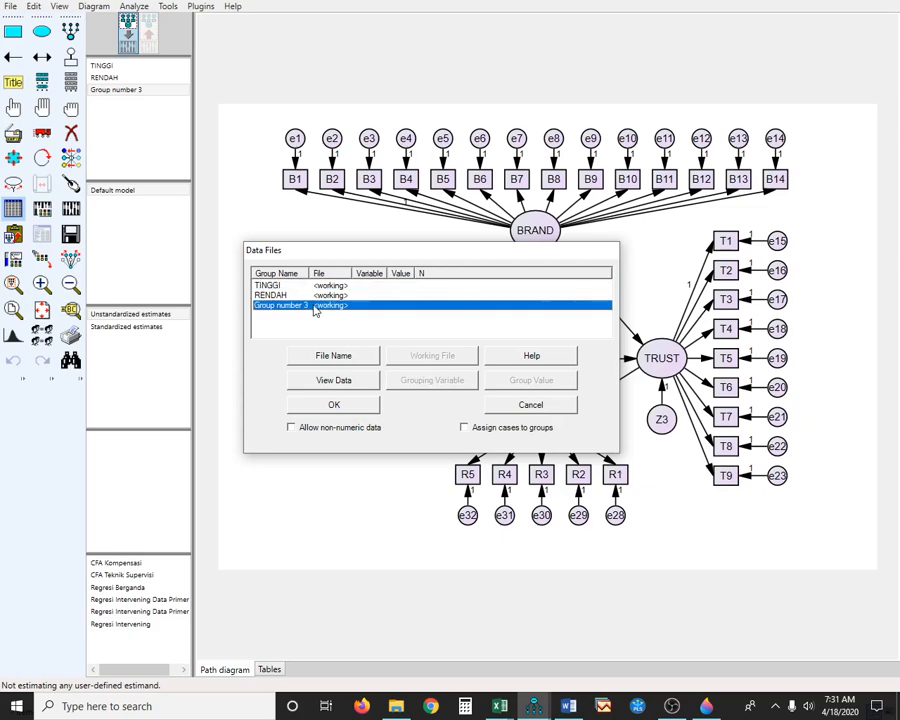
right_click(315, 311)
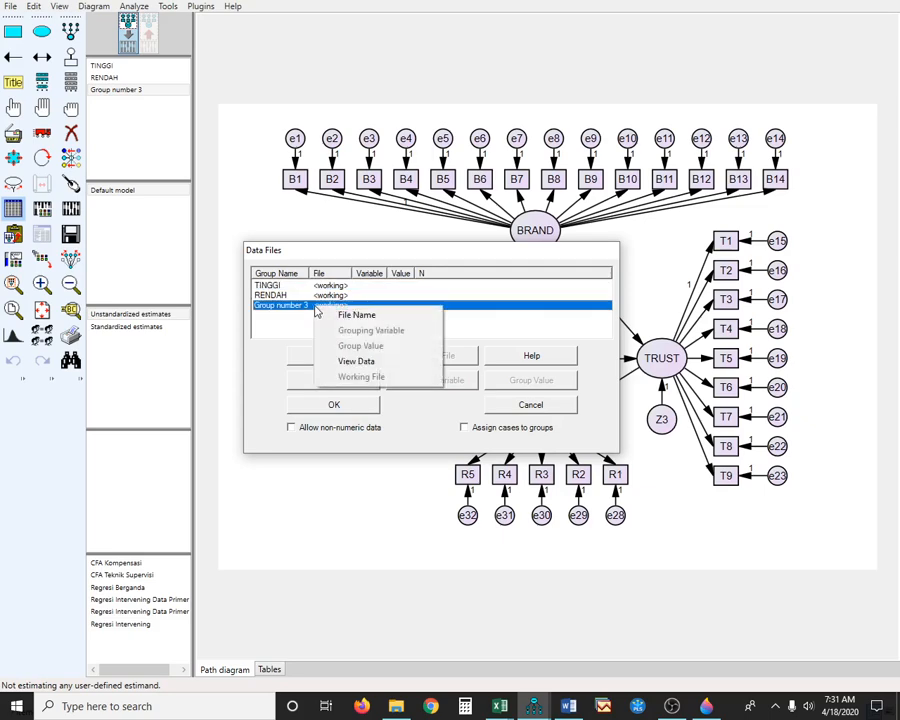
click(343, 361)
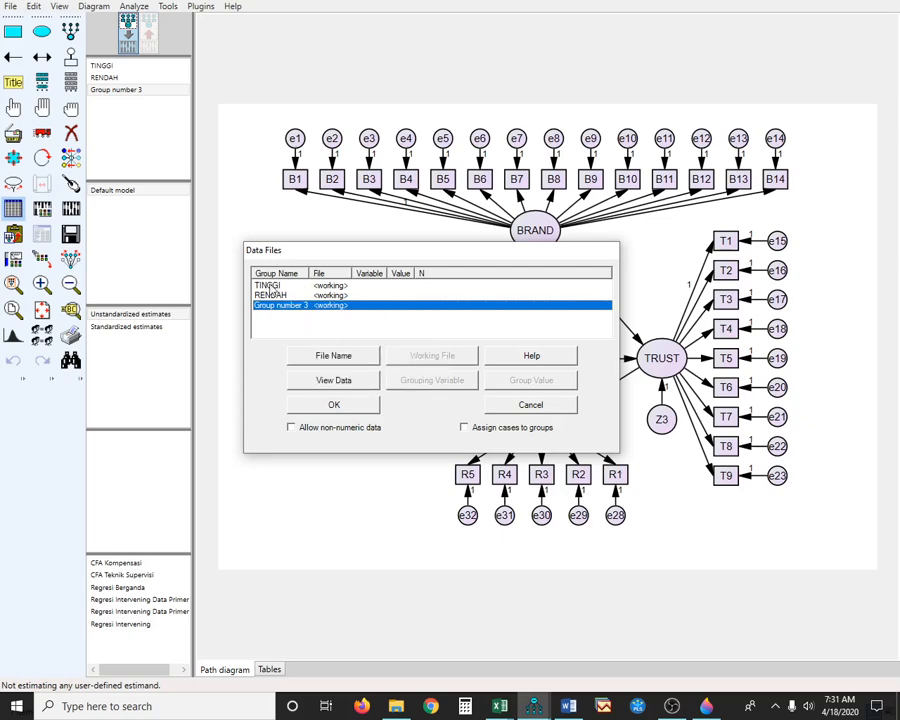
Step: Assign the TINGGI data table from the Excel file to the TINGGI group
click(300, 287)
click(340, 356)
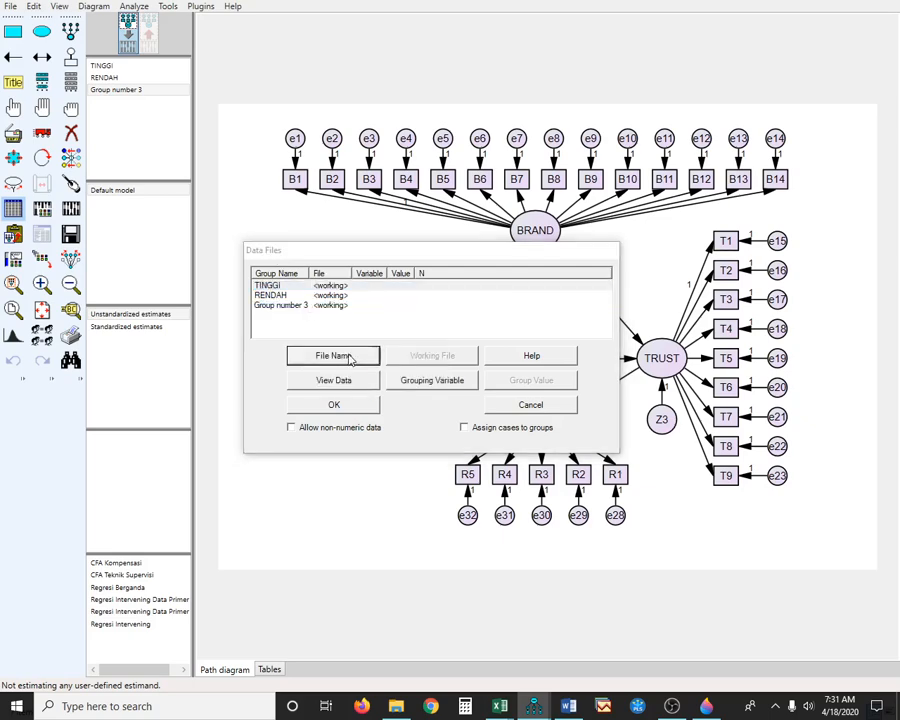
double_click(510, 461)
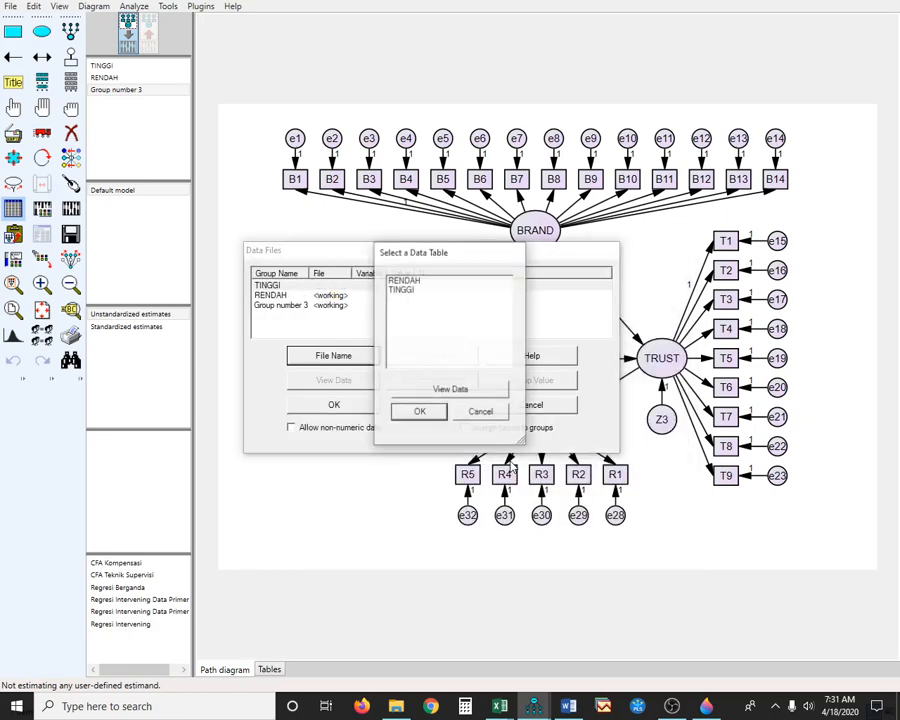
double_click(398, 291)
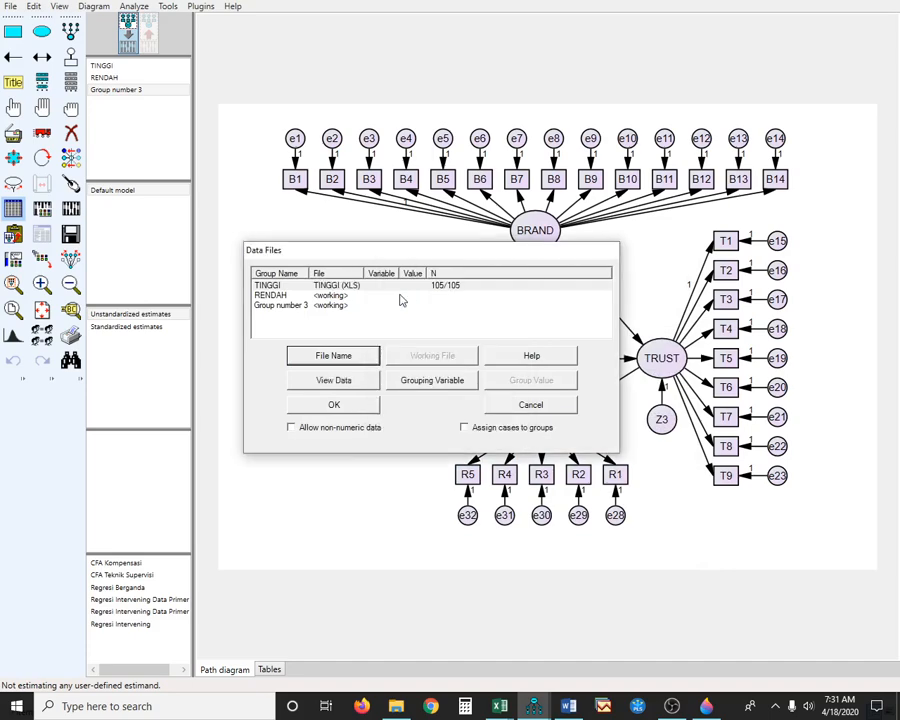
Step: Assign the RENDAH data table from the same Excel file to the RENDAH group and accept the data files
click(277, 296)
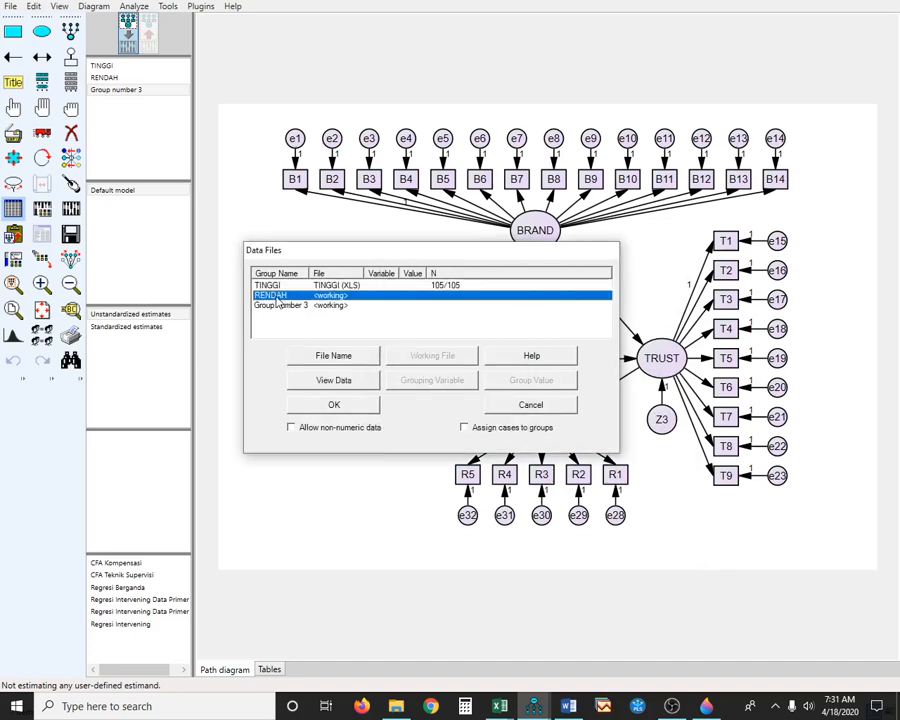
click(338, 356)
double_click(516, 460)
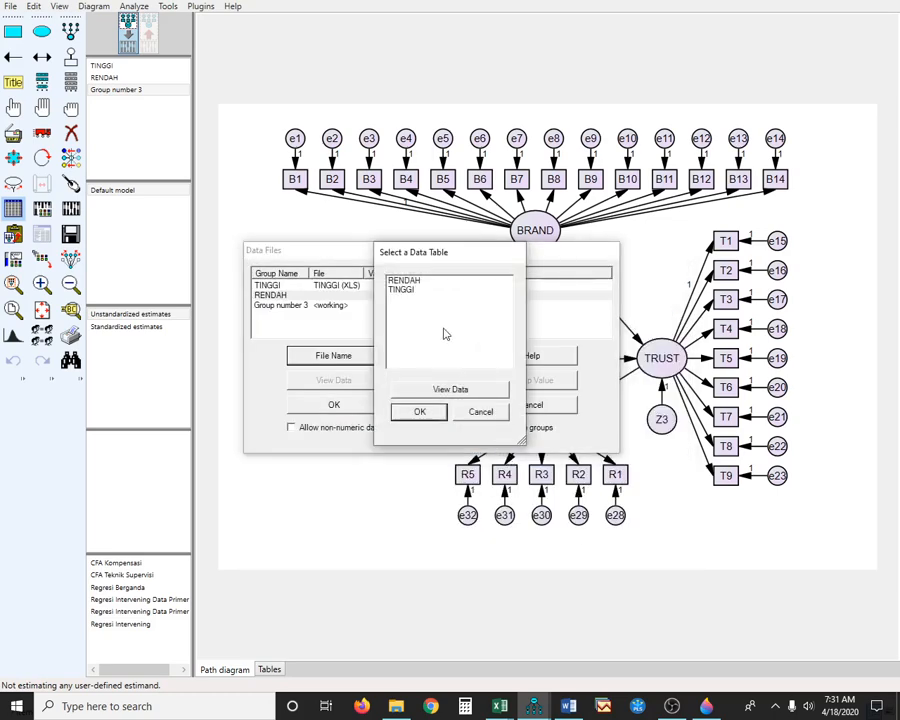
double_click(403, 281)
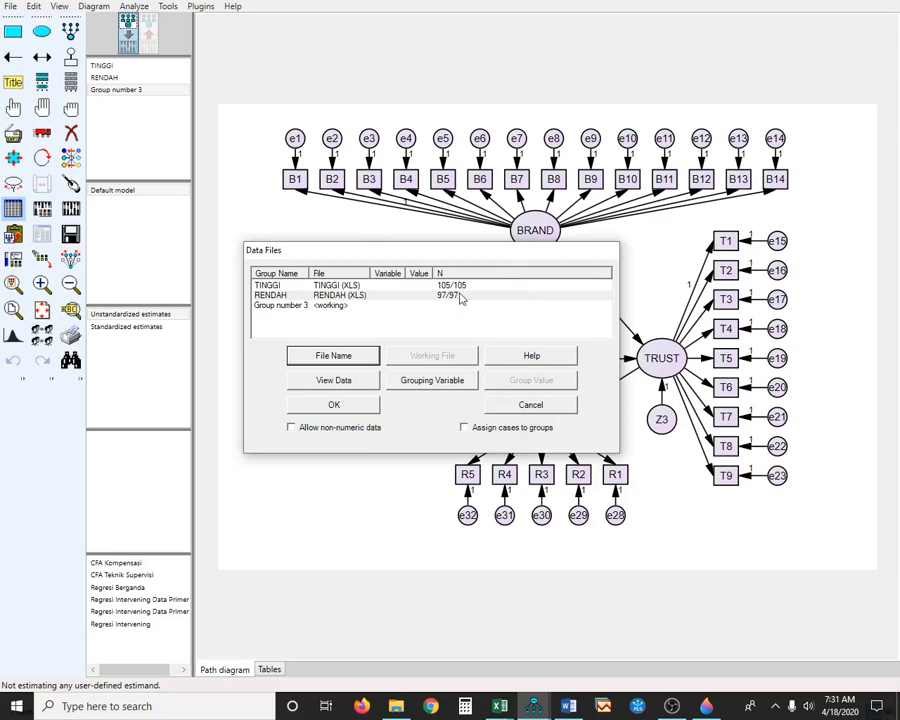
click(362, 406)
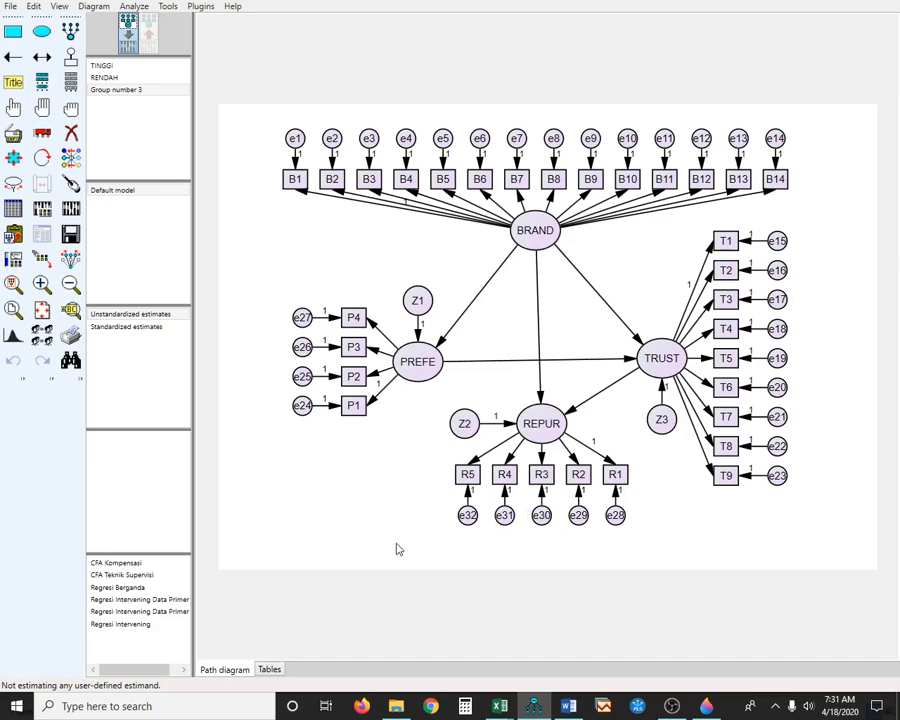
scroll(396, 531, up, 1)
scroll(397, 524, down, 1)
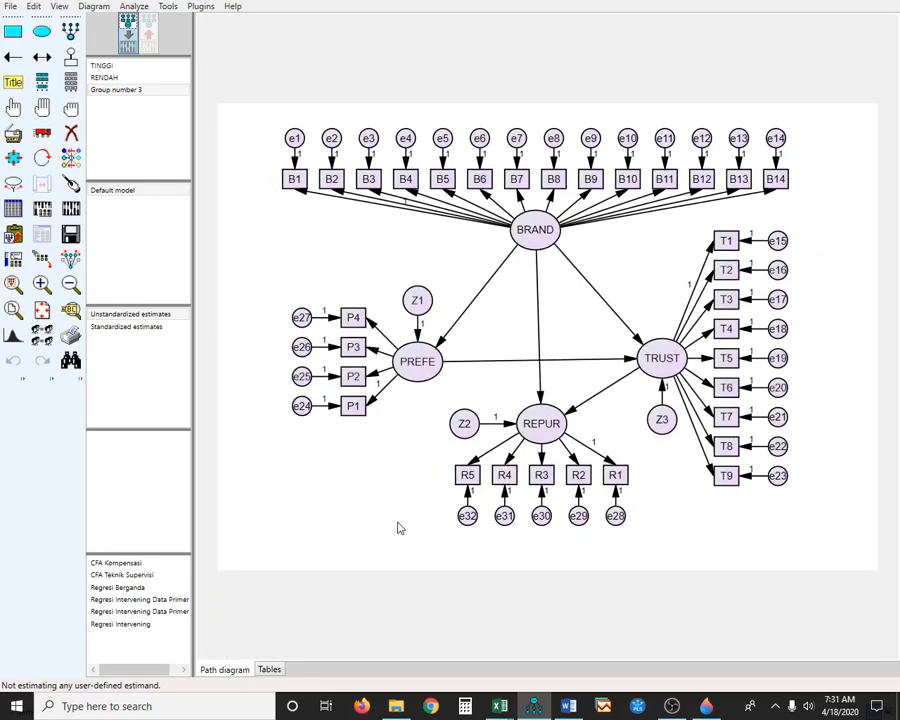
scroll(398, 527, down, 1)
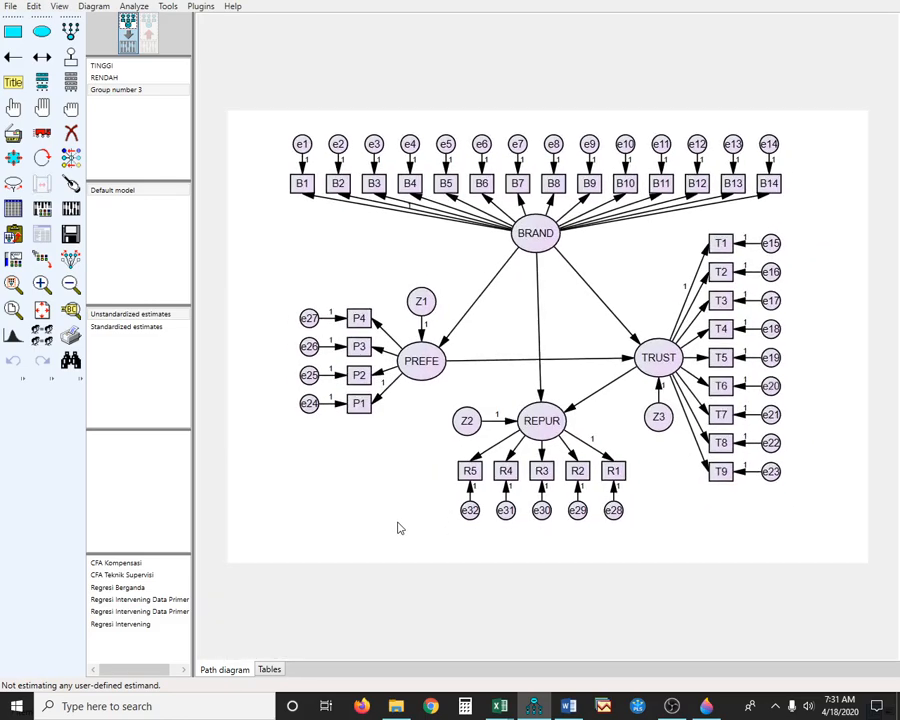
Step: Switch to the Word module and read the data table selection and the Calculate Estimate and View Text instructions
click(569, 708)
scroll(474, 575, down, 3)
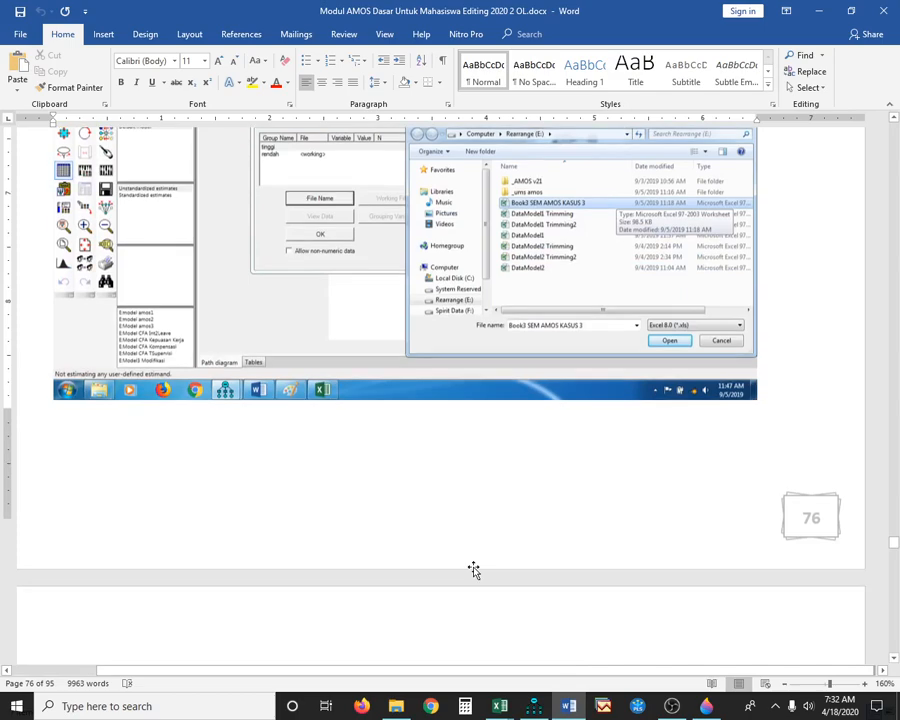
scroll(474, 569, down, 5)
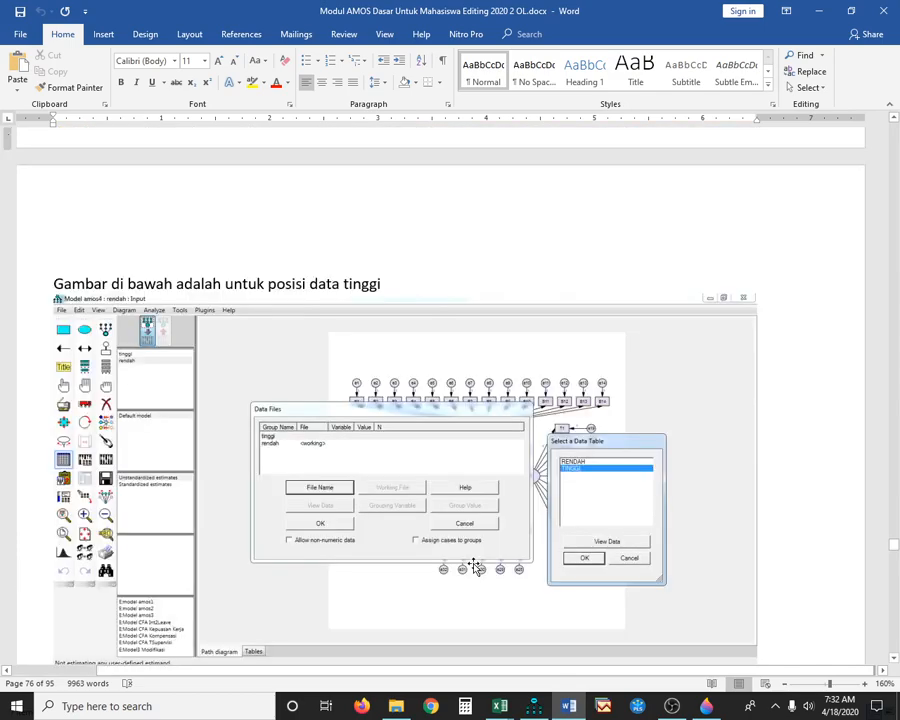
scroll(474, 567, down, 6)
scroll(474, 567, down, 2)
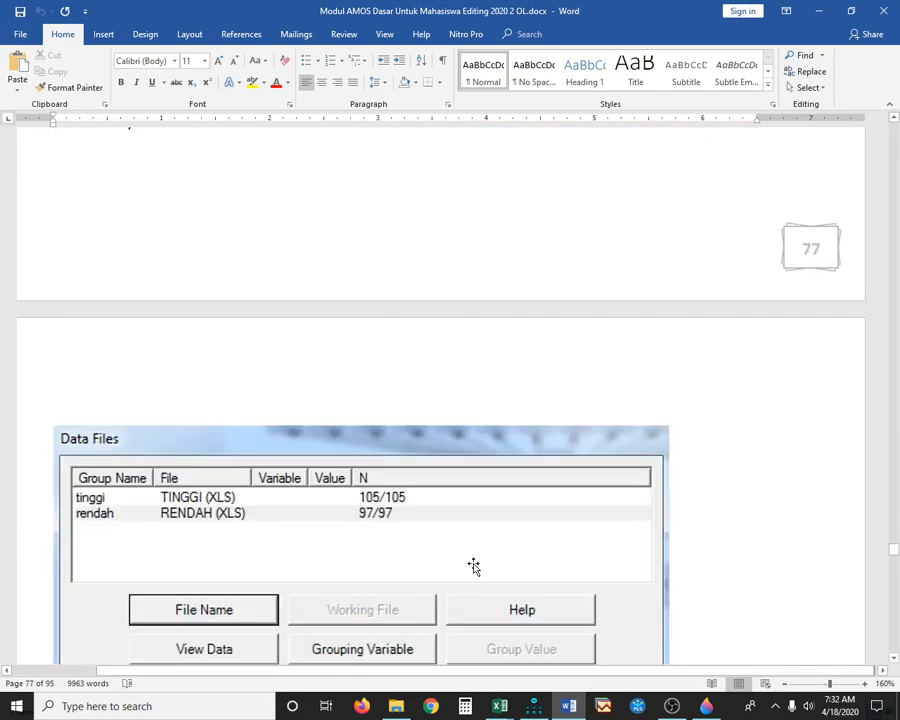
scroll(474, 567, down, 5)
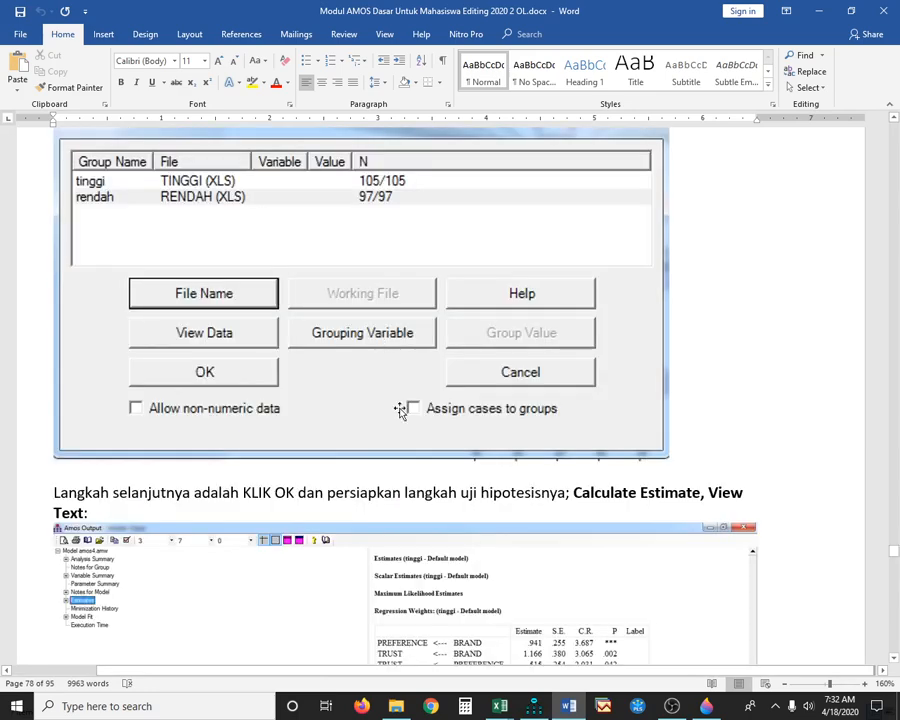
scroll(424, 452, down, 3)
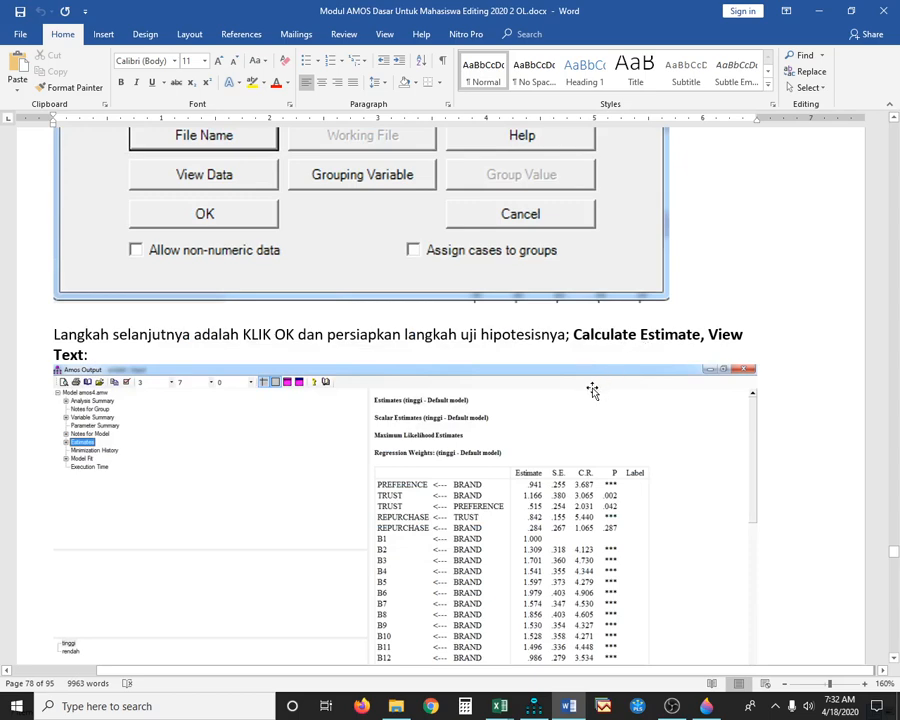
scroll(593, 390, down, 2)
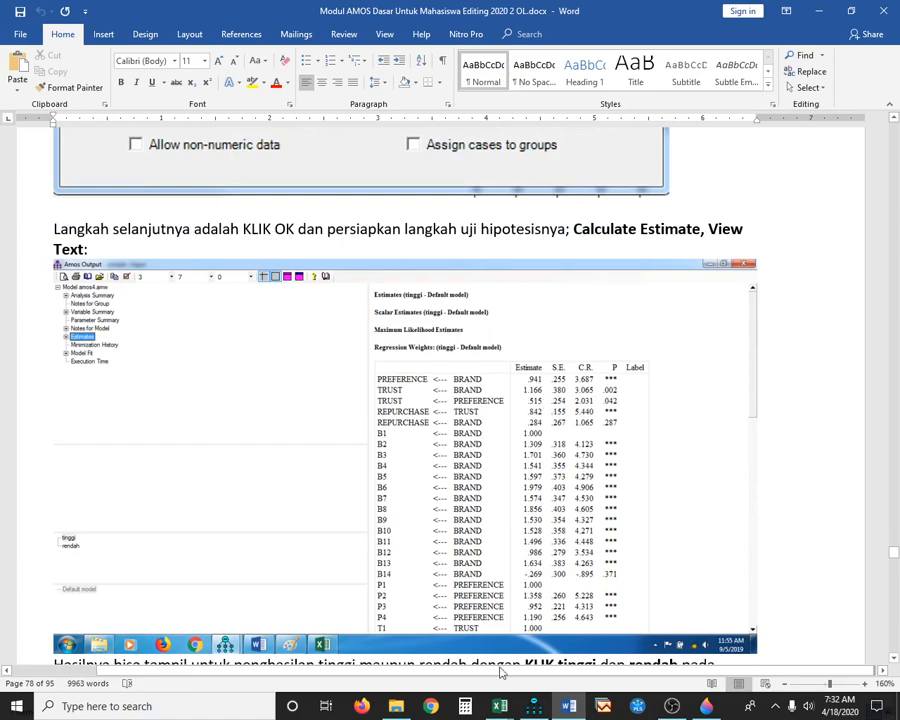
Step: Switch to the Book3 SEM AMOS KASUS 3 workbook in Excel and examine the model and test sequence on sheet MODEL3
mouse_move(507, 710)
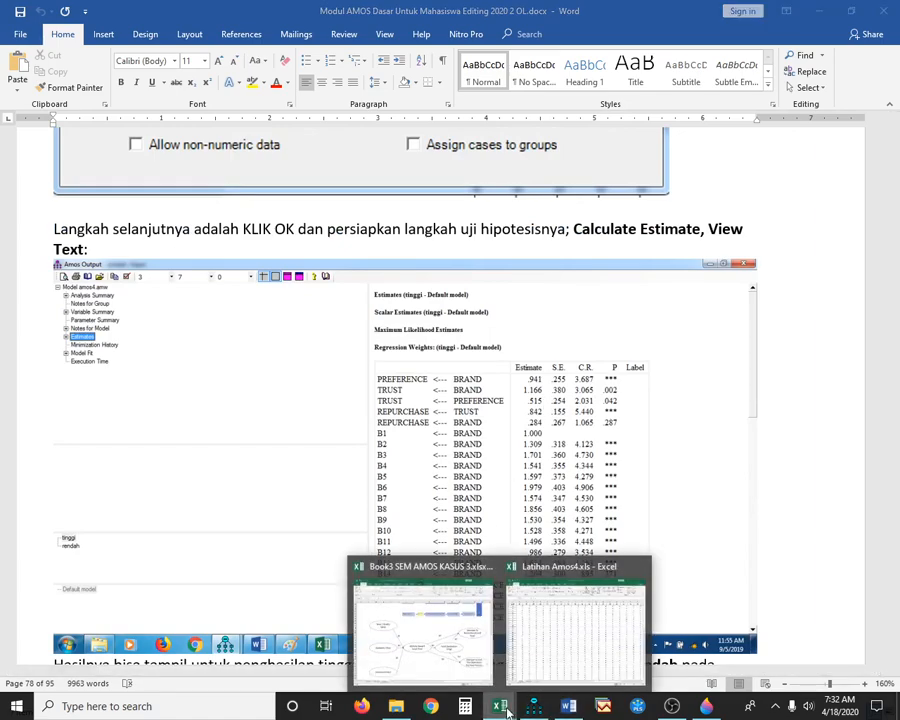
click(458, 665)
scroll(537, 611, up, 4)
scroll(537, 611, up, 3)
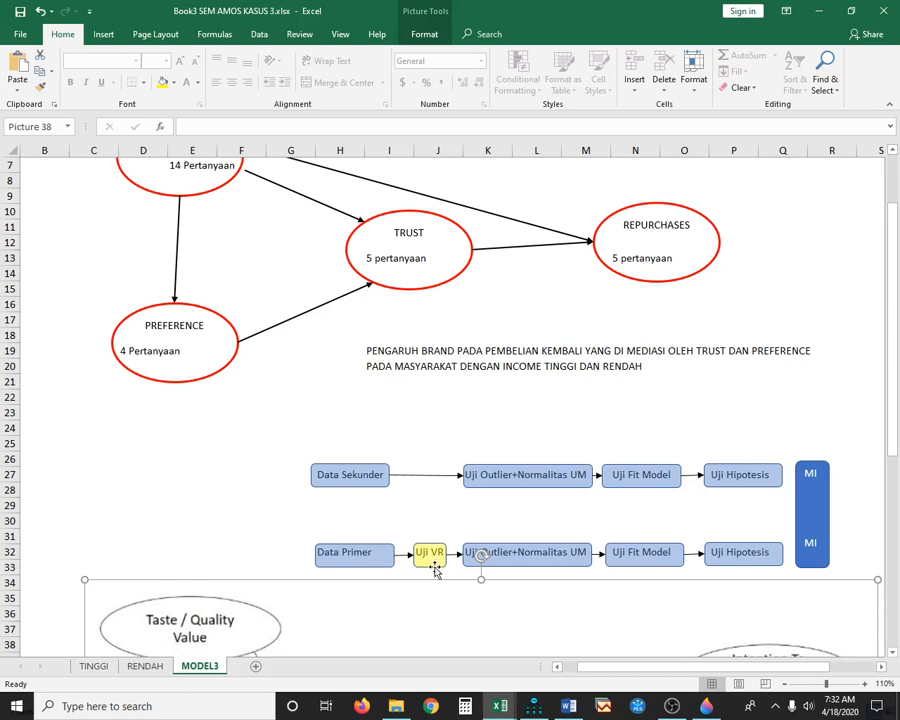
Step: Switch to AMOS and enable Modification indices and Indirect, direct & total effects in the analysis output properties
click(534, 700)
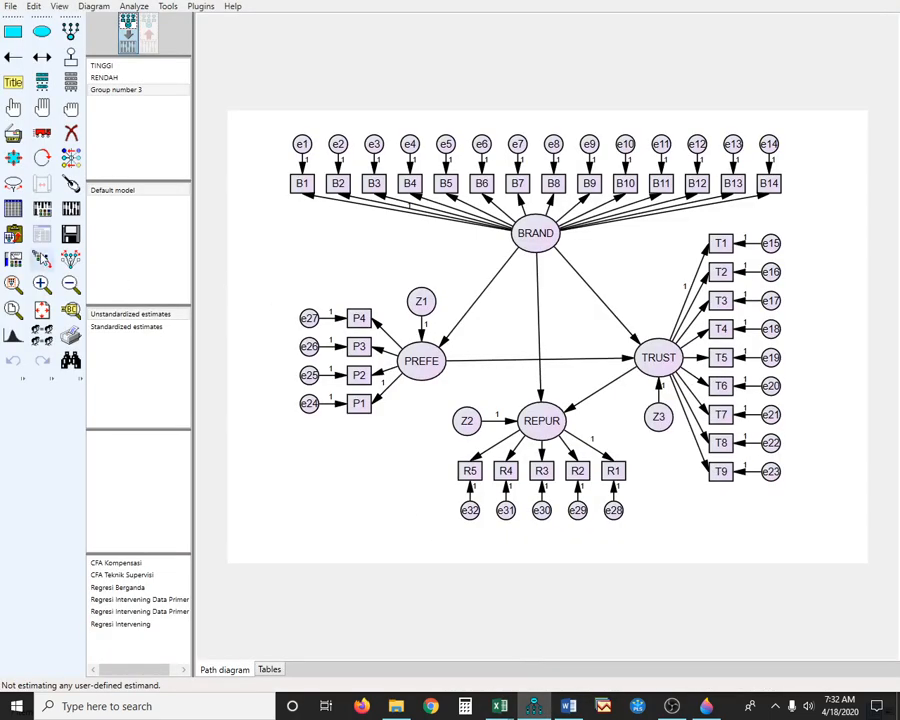
click(42, 210)
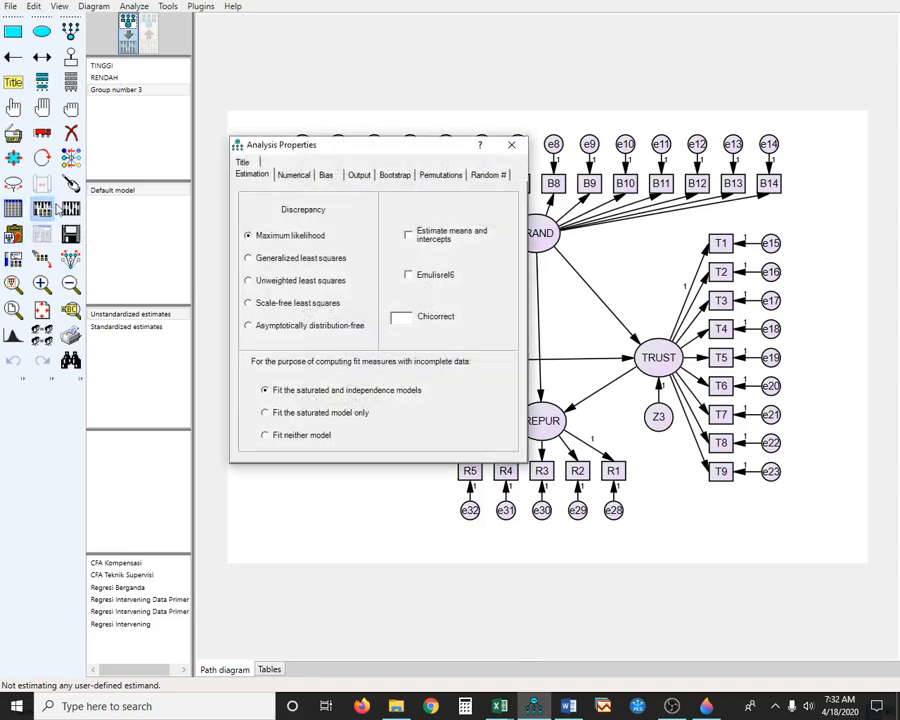
click(362, 175)
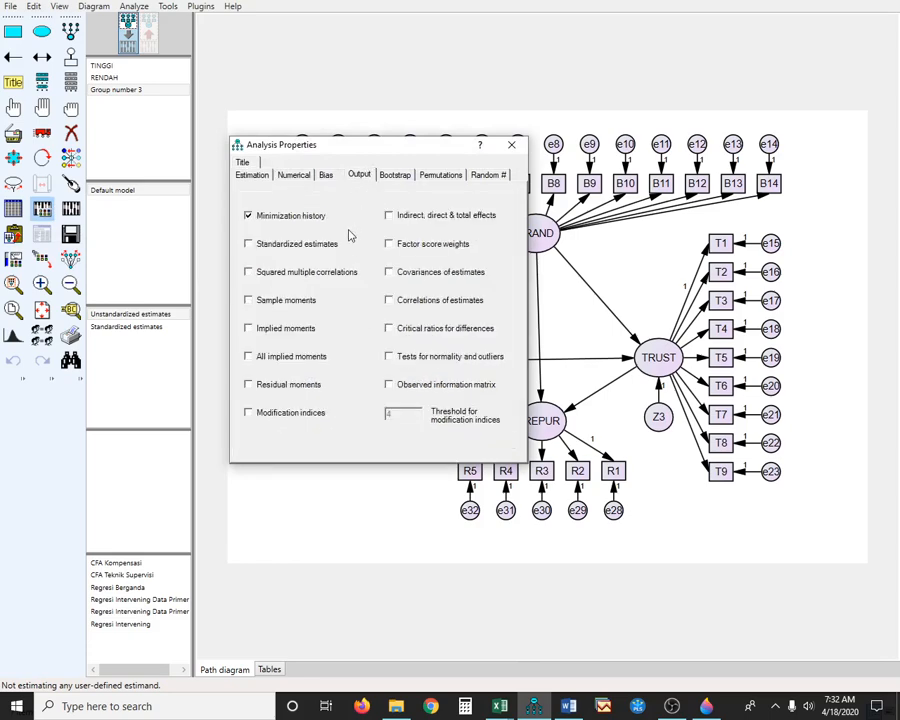
click(273, 416)
click(404, 219)
click(512, 146)
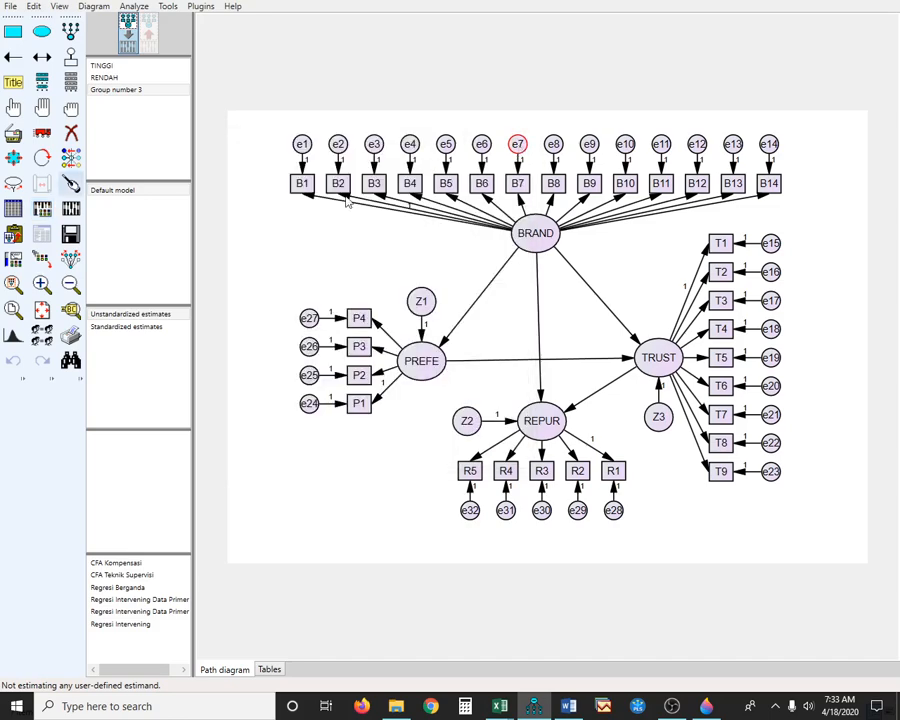
click(70, 209)
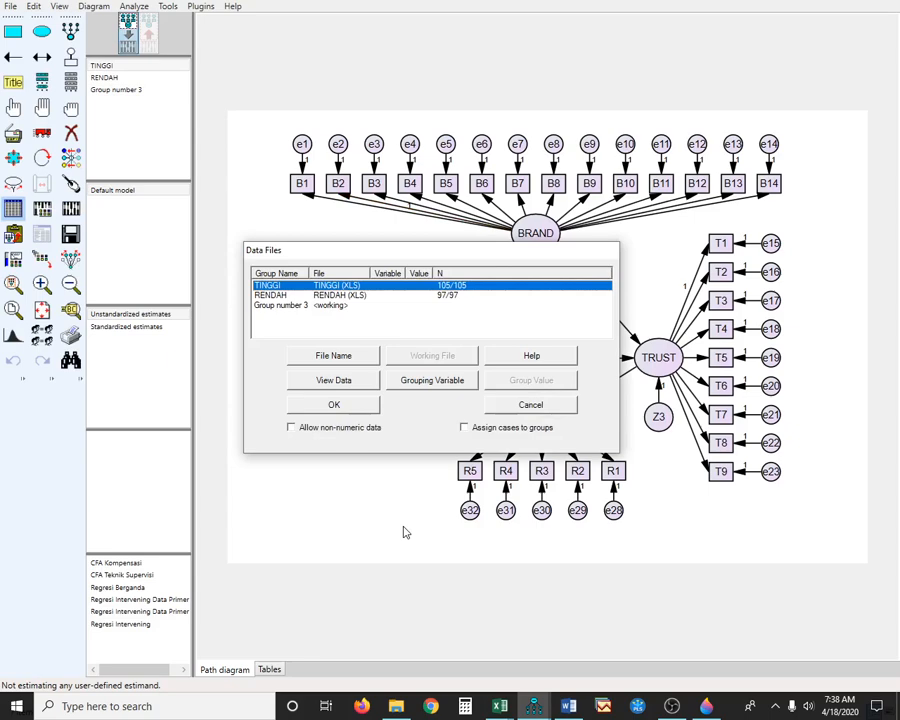
click(307, 310)
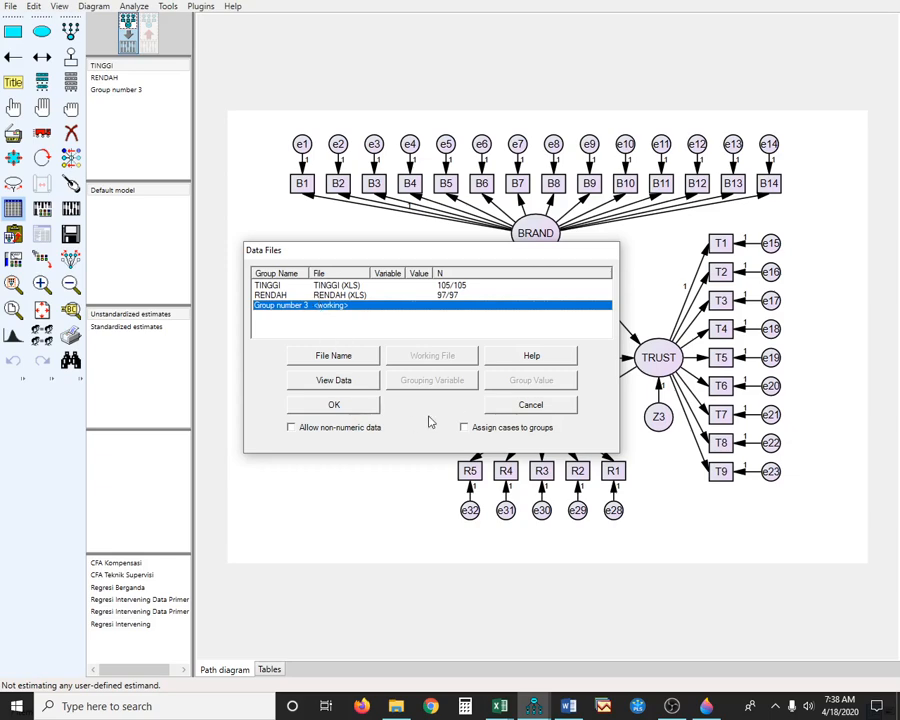
right_click(325, 311)
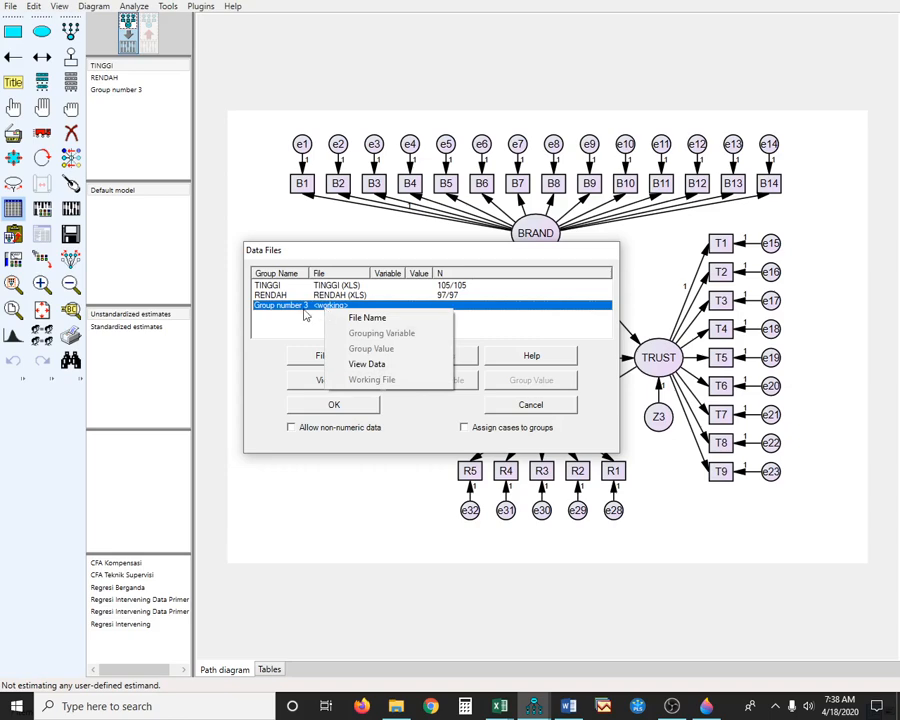
click(300, 313)
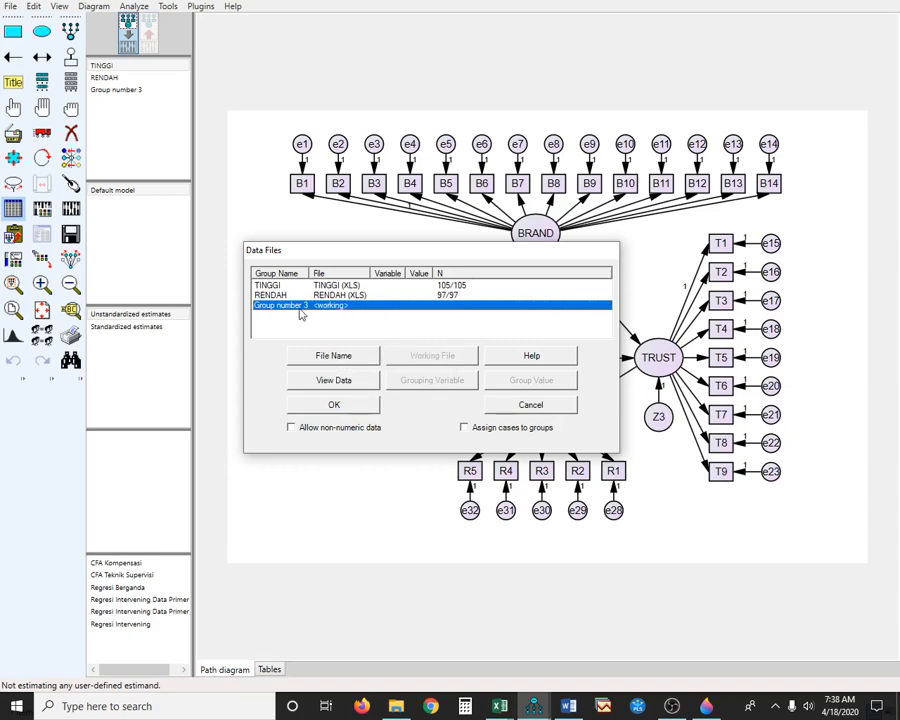
click(512, 405)
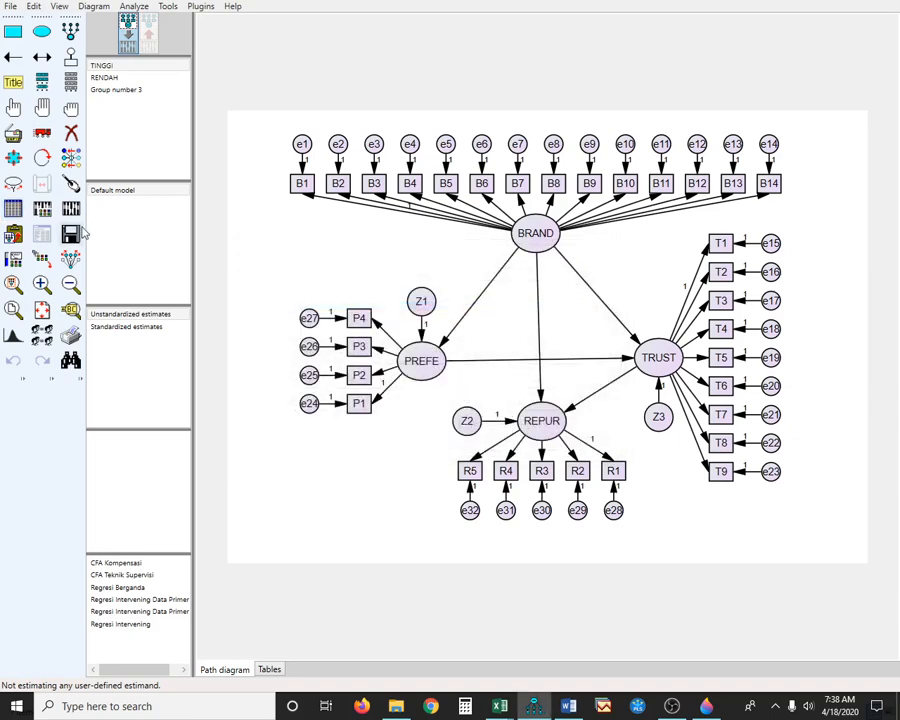
Step: Delete the unused Group number 3 from the model's groups and close the group manager
click(134, 7)
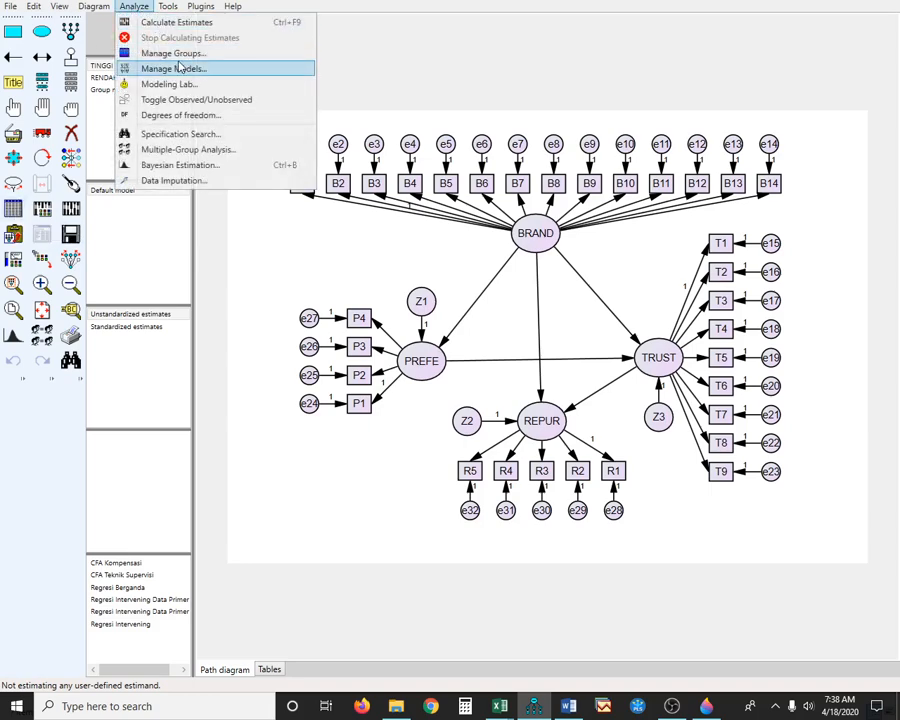
click(176, 54)
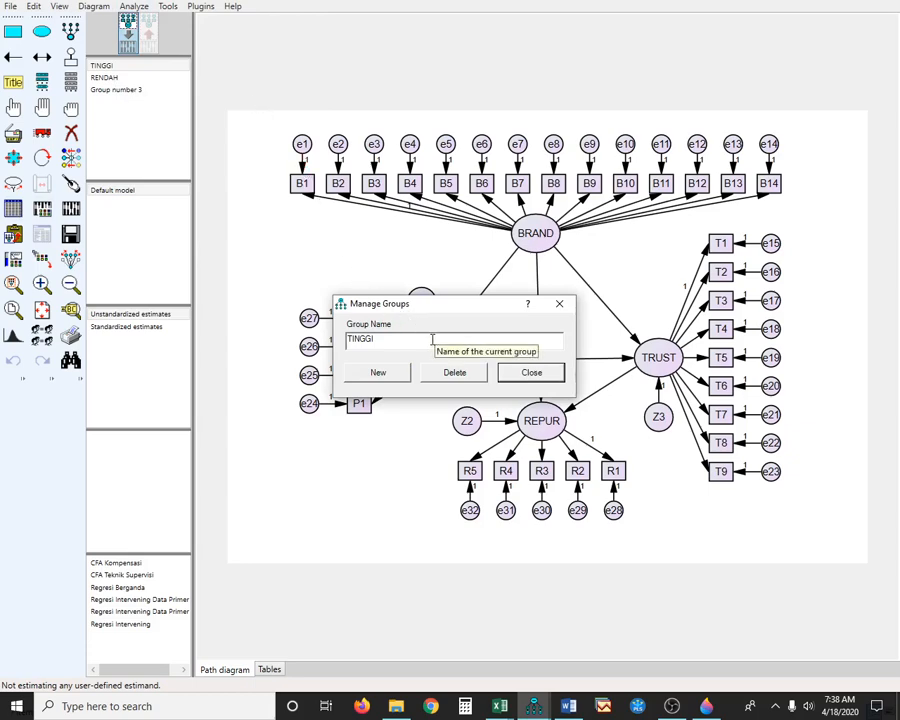
click(130, 91)
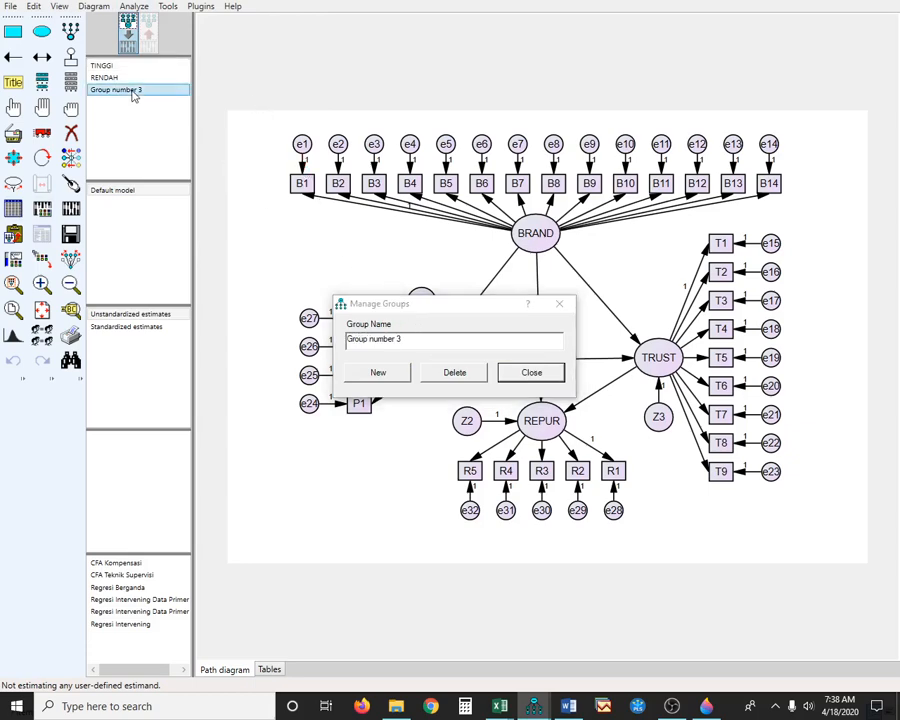
click(452, 372)
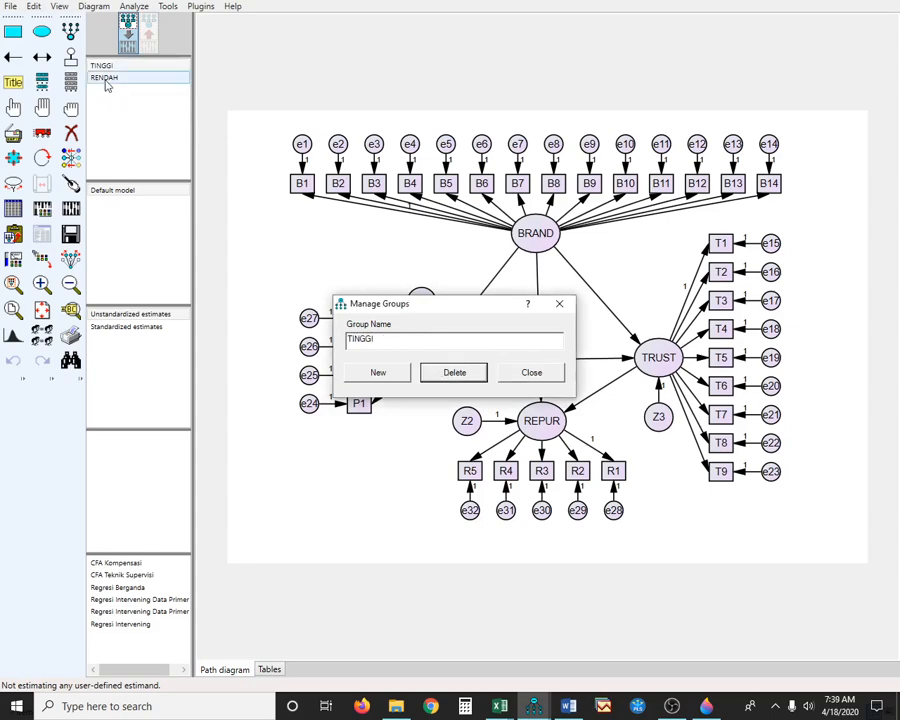
click(522, 375)
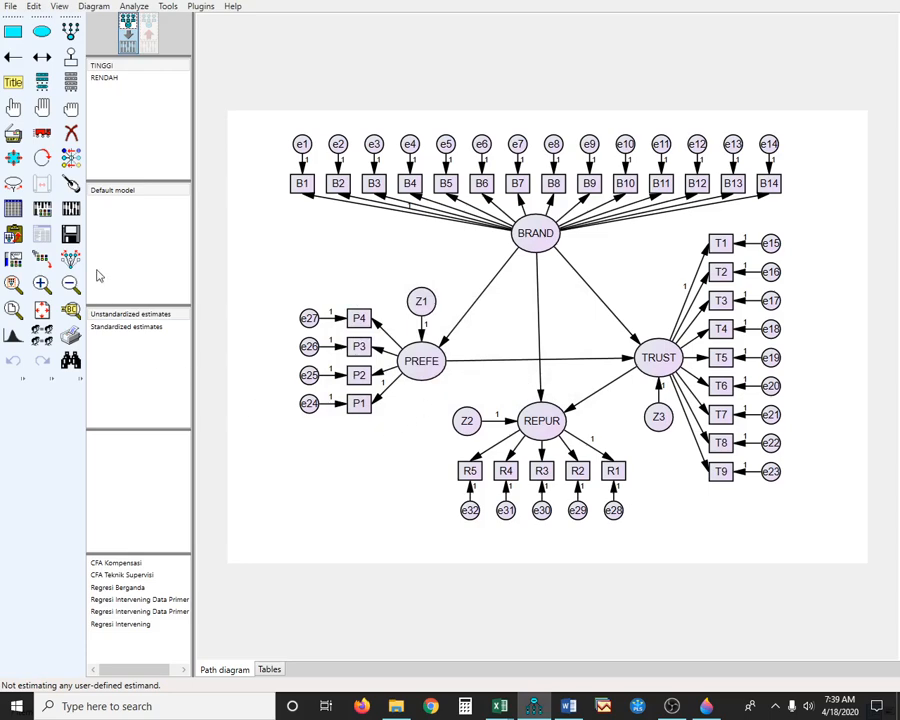
Step: Check the analysis output properties, then calculate the estimates, saving the model as Regresi Data Berkelompok in the Latihan 1-2-3 folder
click(42, 209)
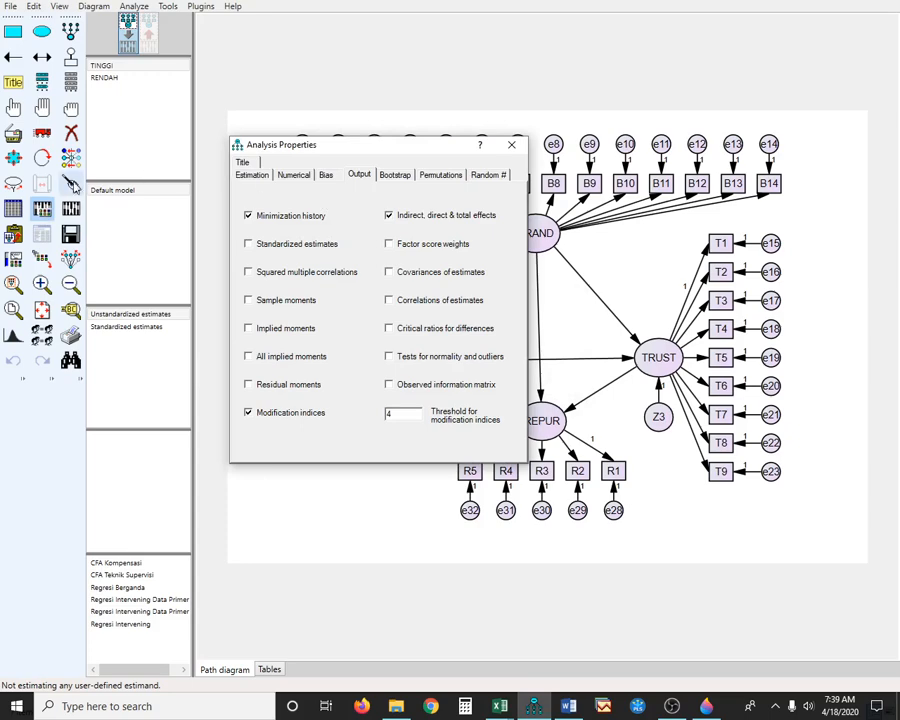
click(510, 147)
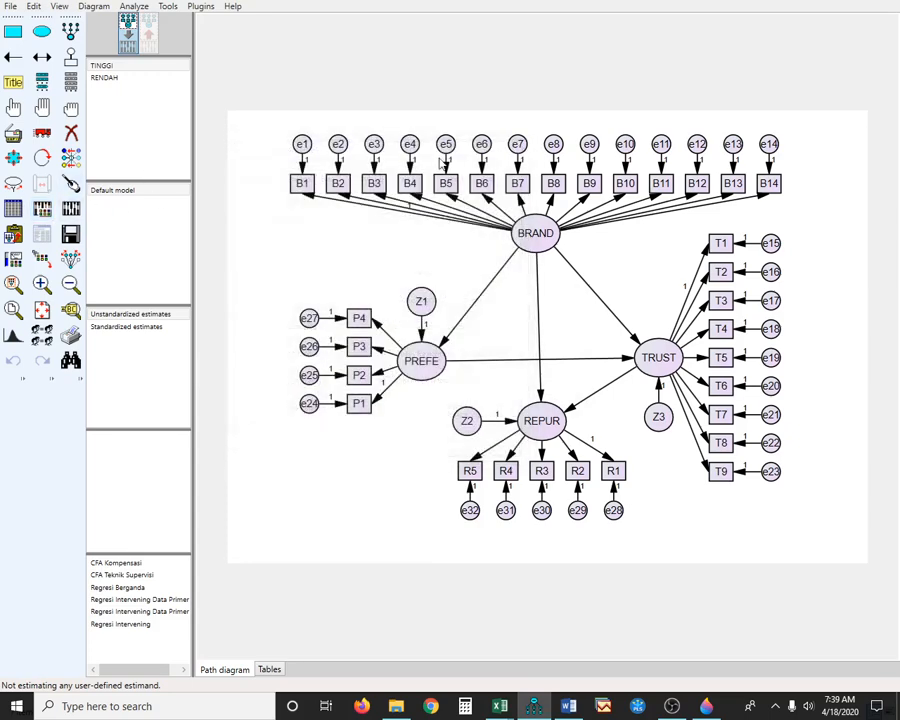
click(70, 208)
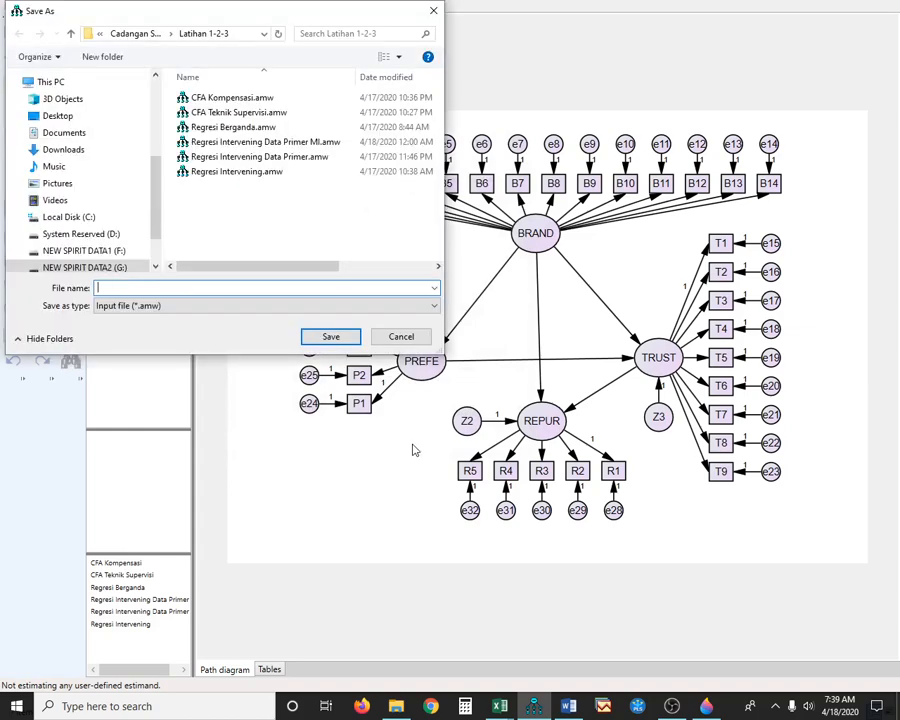
text(rEG)
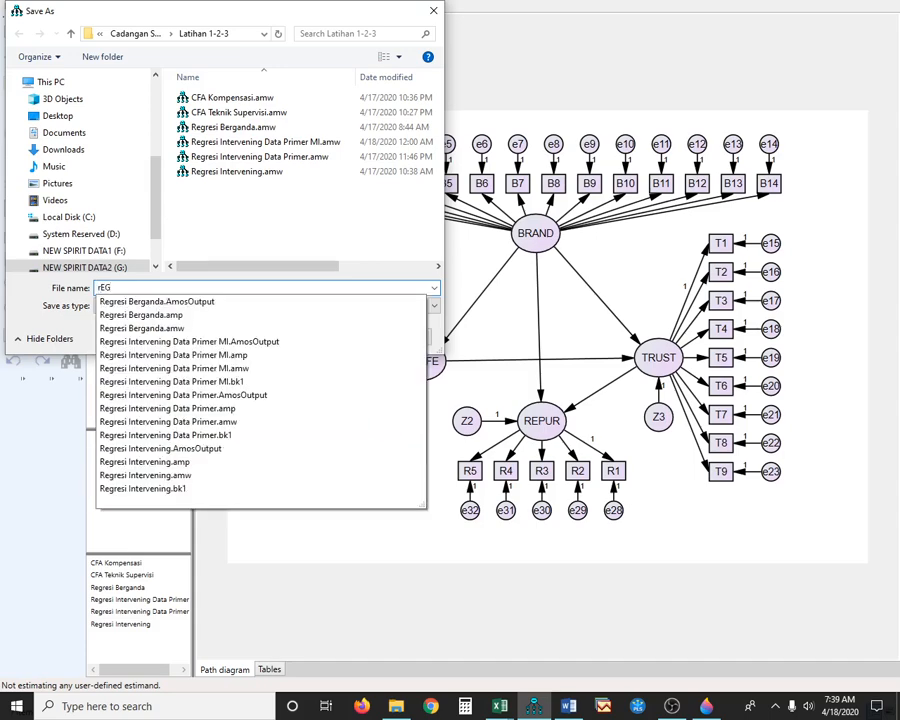
text(R)
key(BackSpace)
key(BackSpace)
key(BackSpace)
key(BackSpace)
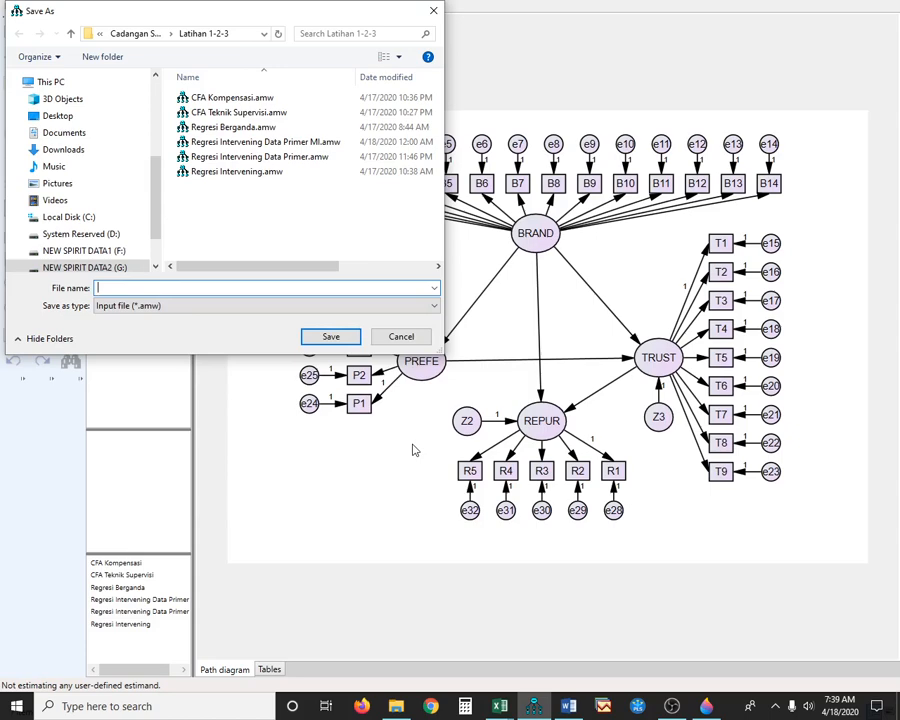
text(Regres)
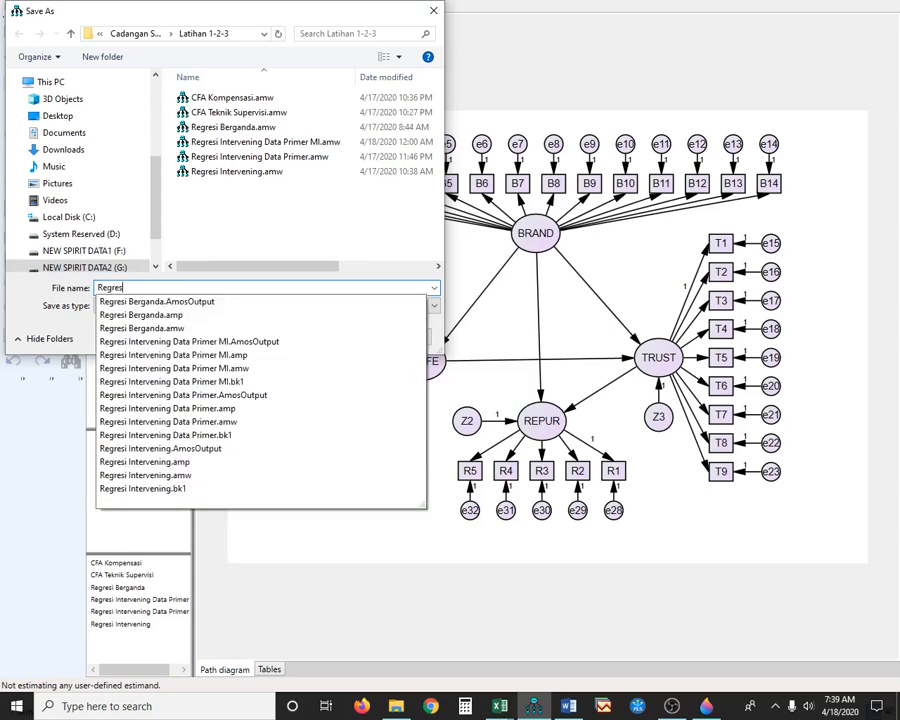
text(i Data )
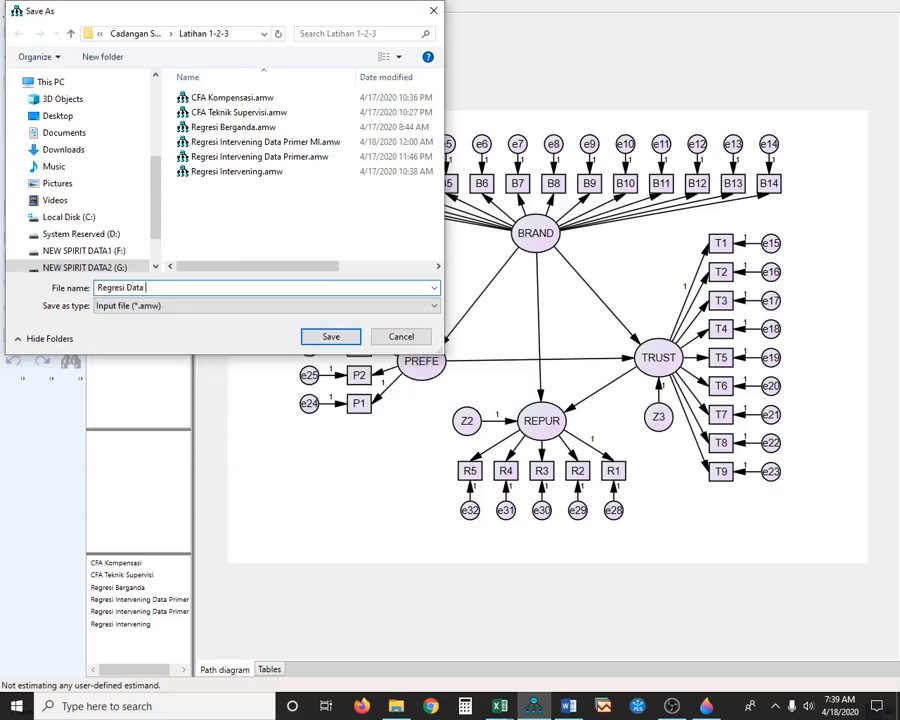
text(Berkelompok)
click(331, 337)
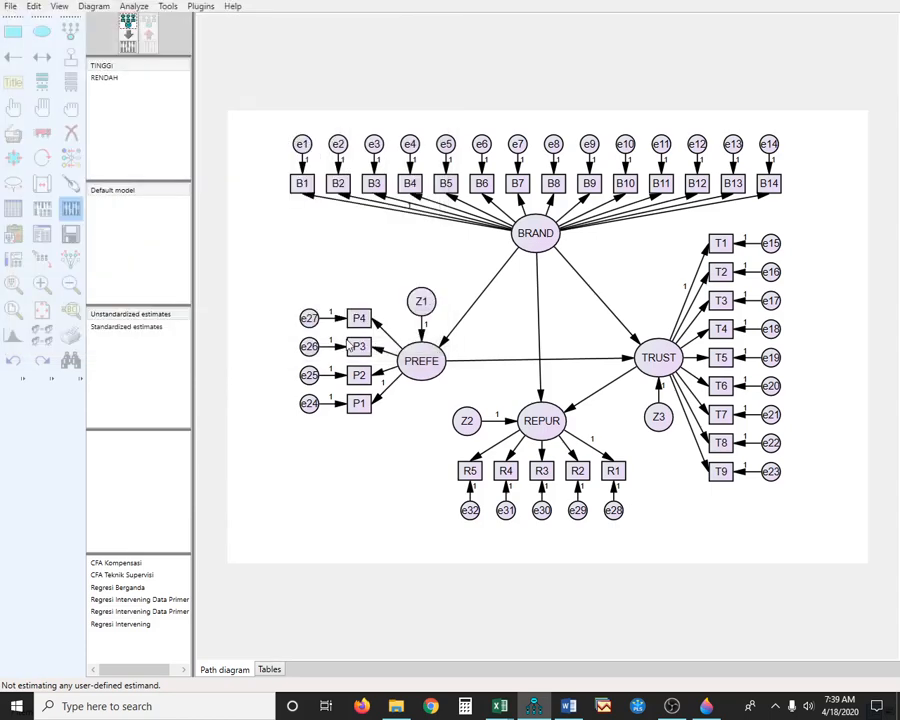
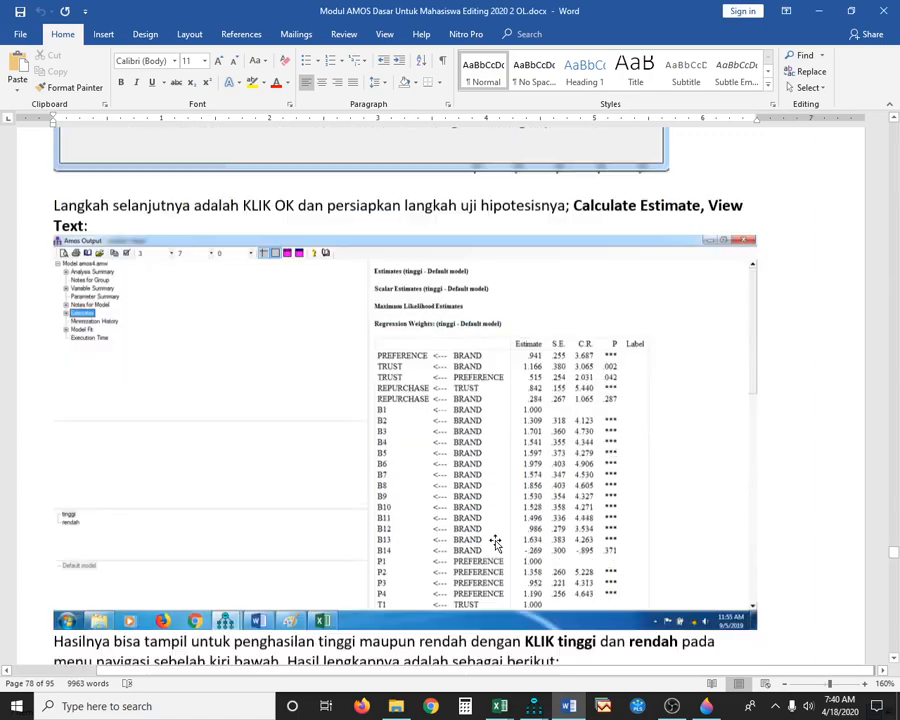
Step: Read the View Text output example and the tinggi group's regression weights on pages 78 and 79 of the Word module
scroll(495, 546, down, 10)
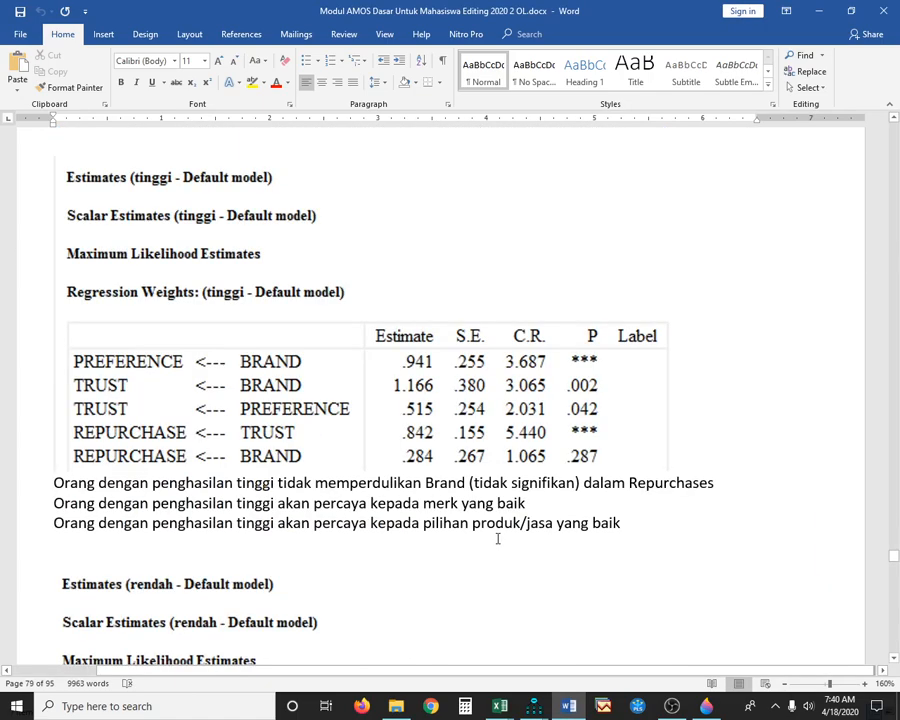
scroll(497, 538, up, 10)
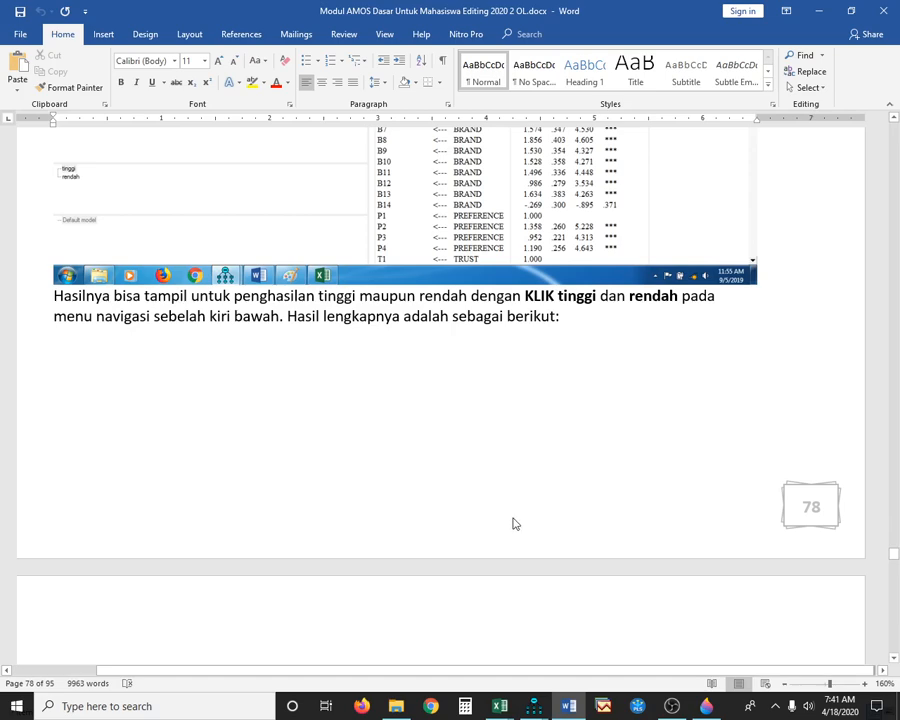
scroll(513, 523, down, 6)
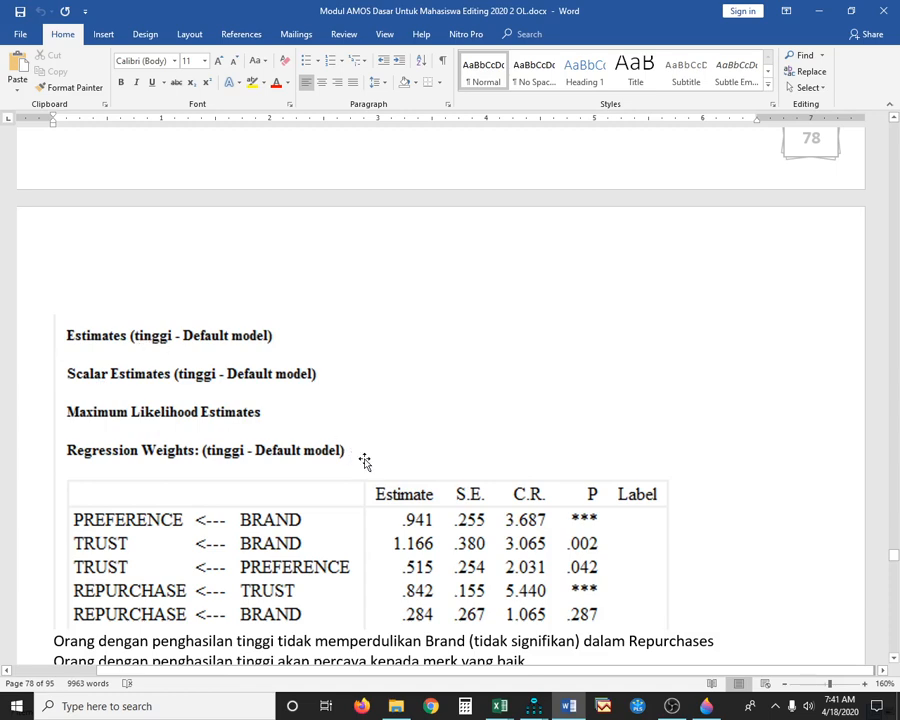
scroll(380, 458, up, 5)
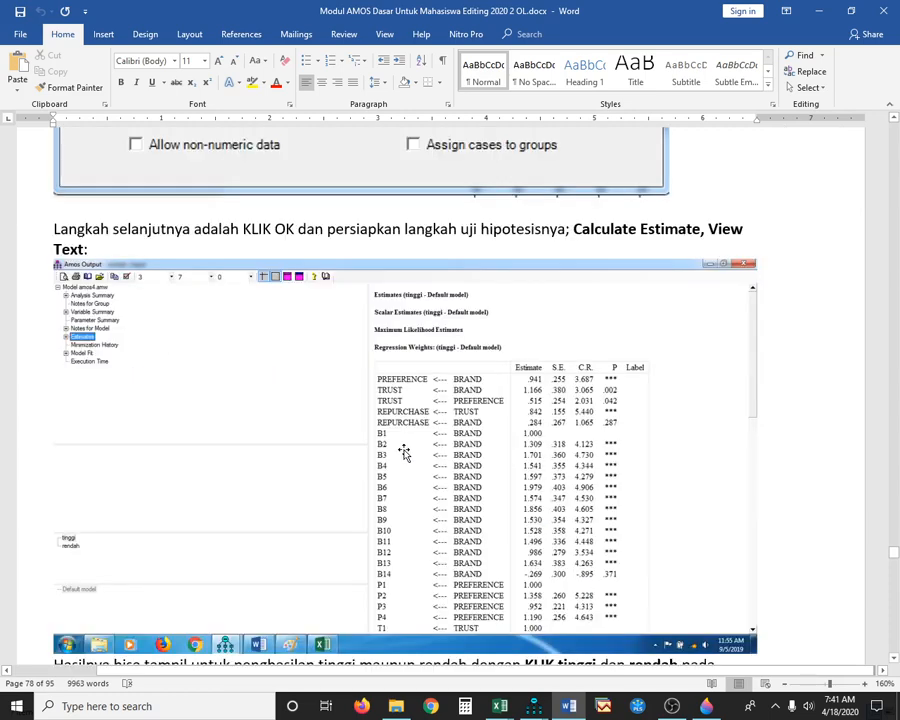
scroll(404, 453, down, 2)
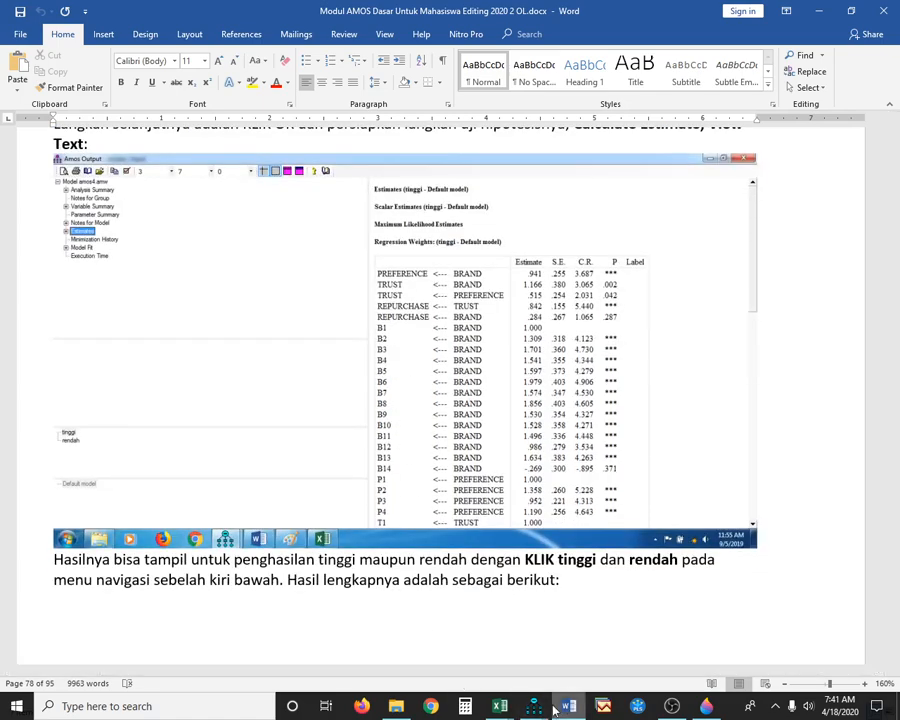
Step: Switch to the Amos Output window, display the TINGGI group's Estimates and widen the window to fit the regression weights table
click(534, 702)
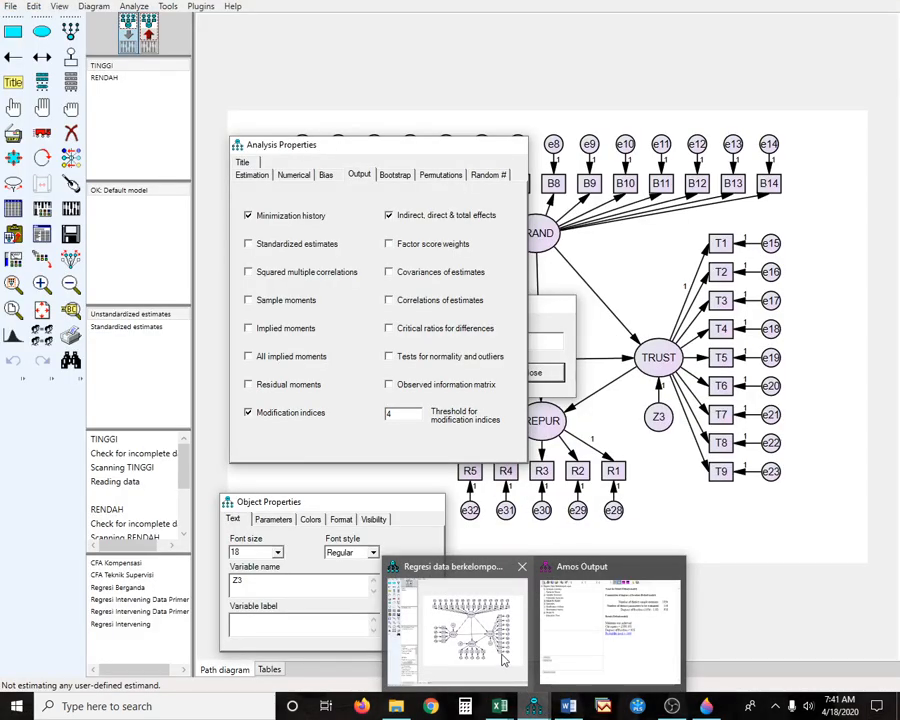
click(526, 684)
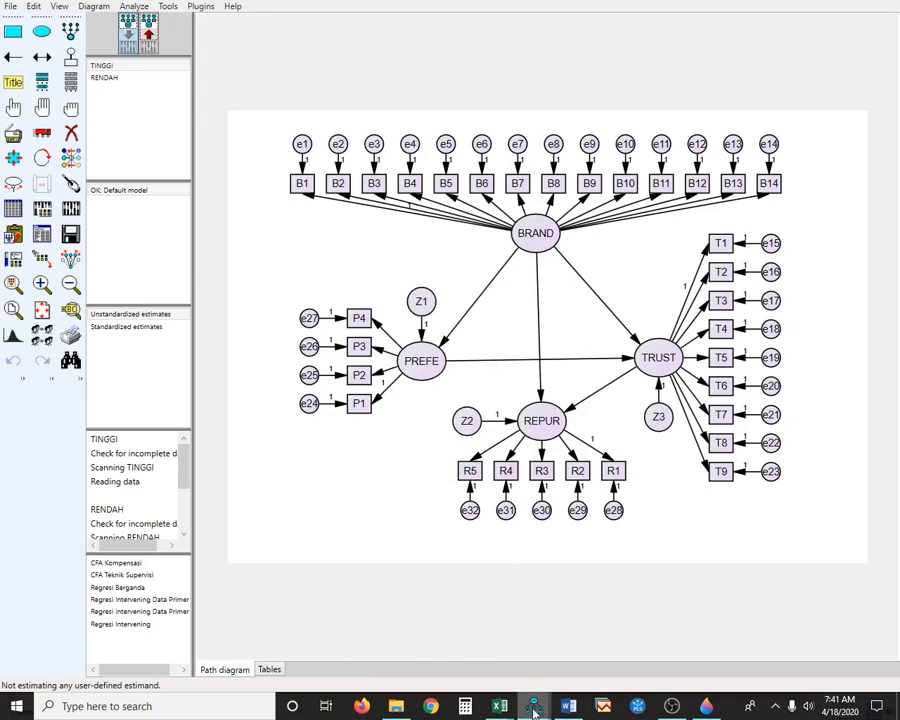
mouse_move(538, 708)
click(578, 656)
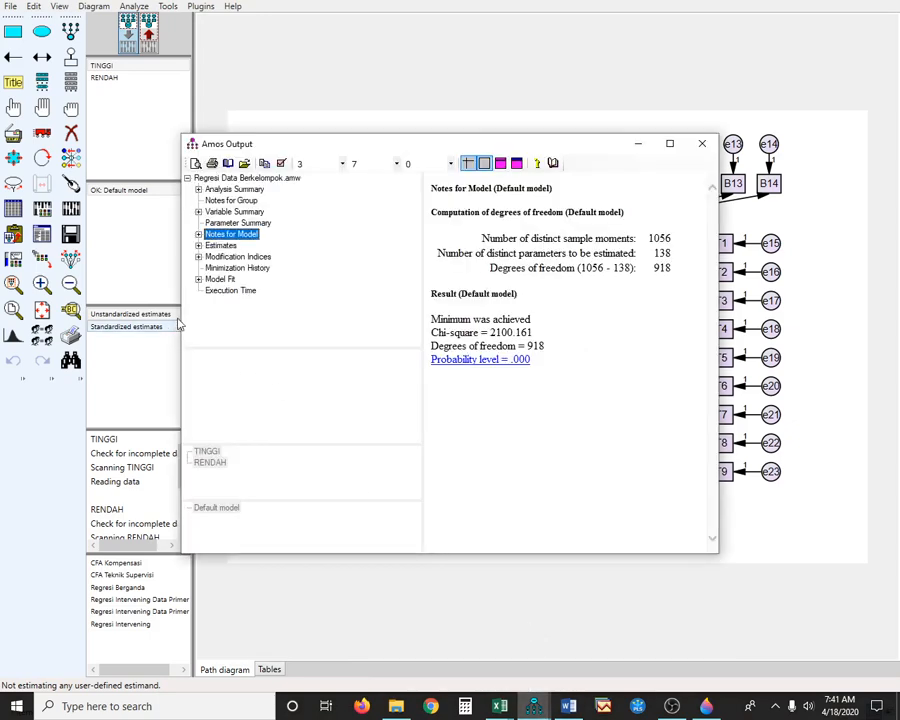
click(232, 247)
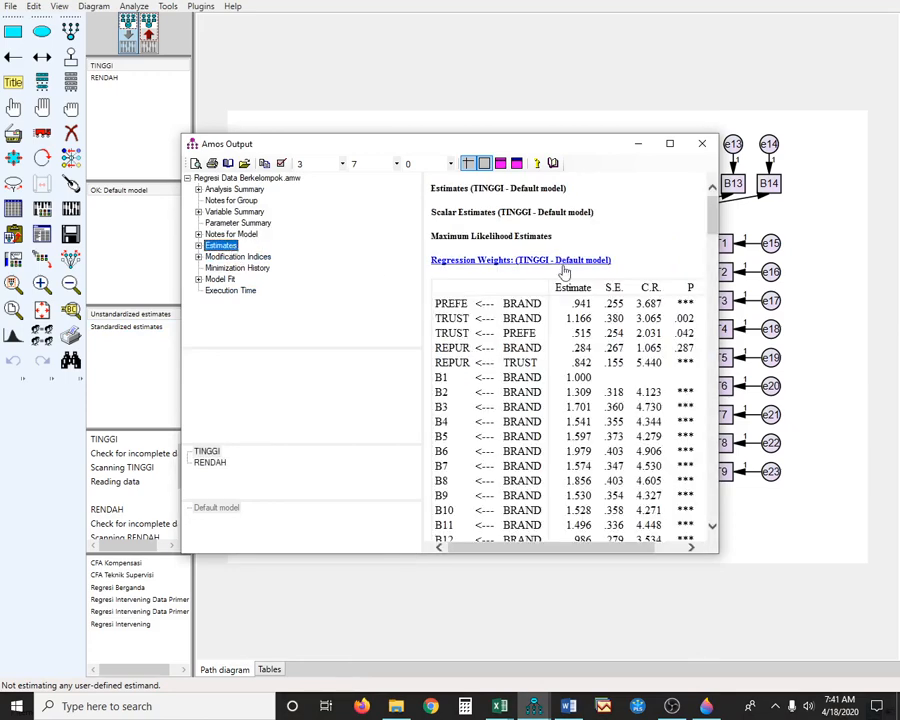
drag(719, 273, 836, 272)
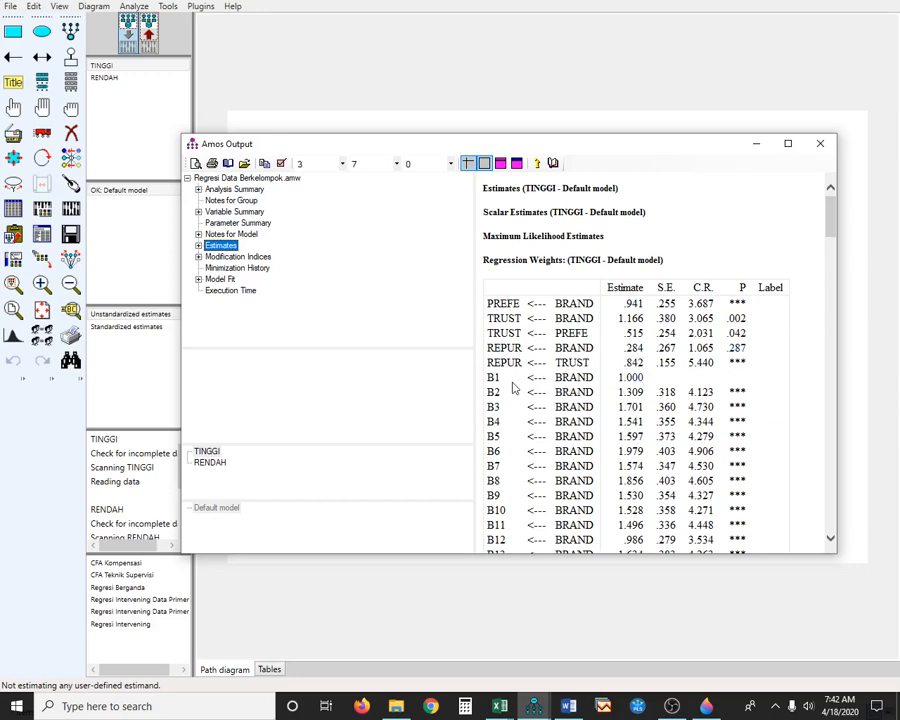
Step: Examine the TINGGI group's remaining regression weights, Variances, Total Effects and Direct Effects tables
scroll(628, 404, down, 2)
scroll(628, 404, down, 8)
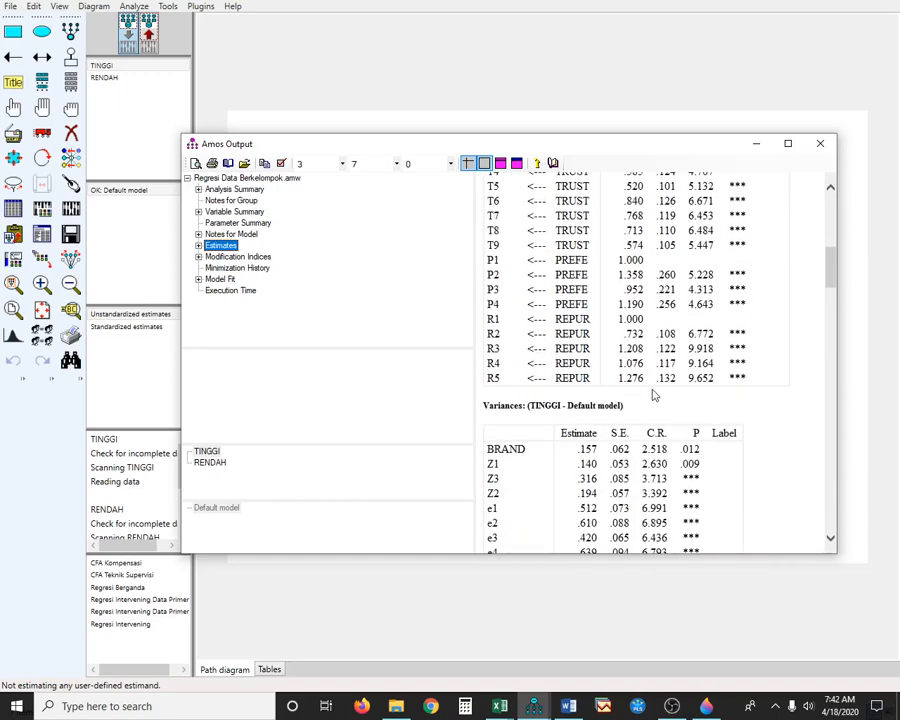
scroll(624, 392, down, 3)
scroll(620, 385, down, 3)
scroll(620, 385, down, 6)
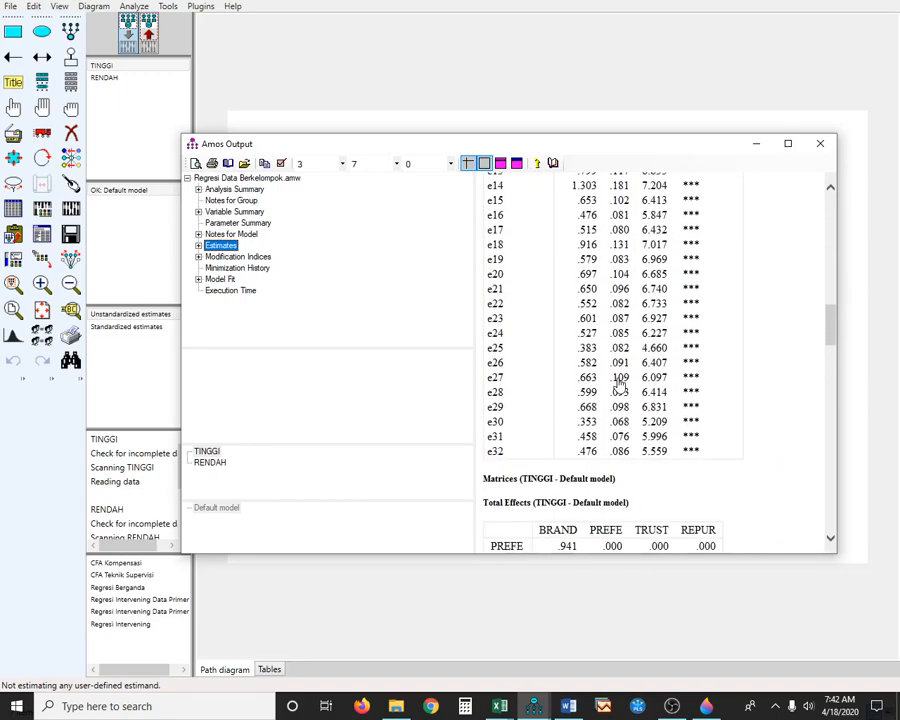
scroll(625, 398, down, 3)
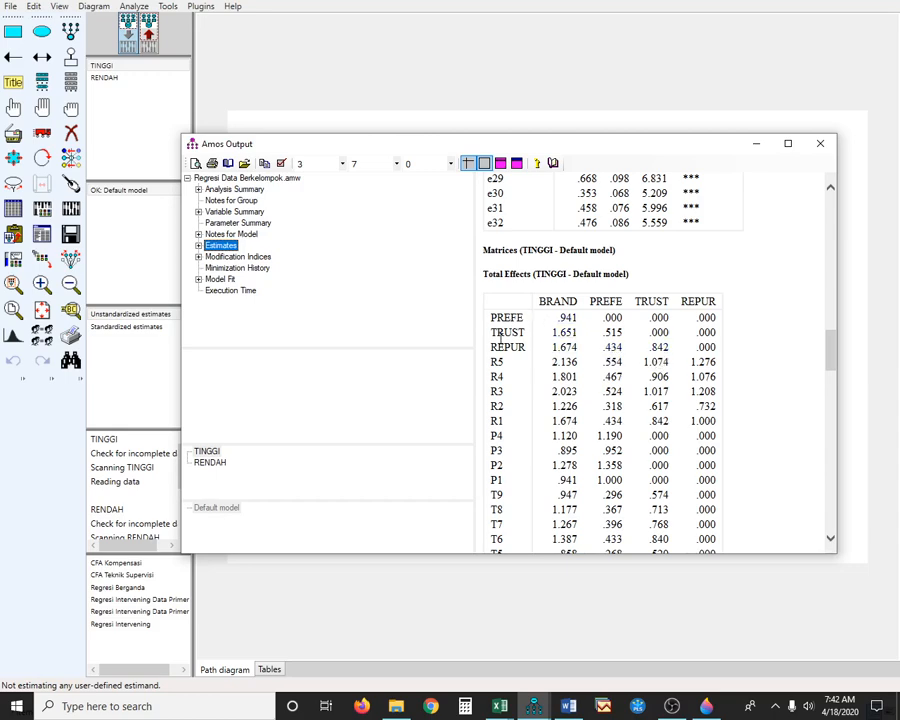
scroll(619, 376, down, 10)
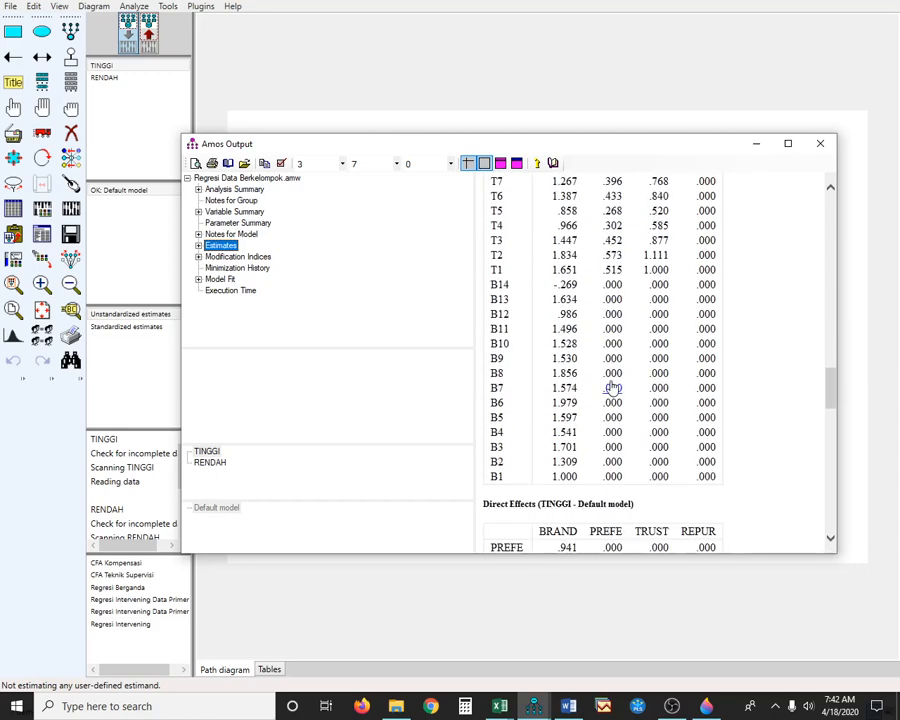
scroll(592, 438, down, 3)
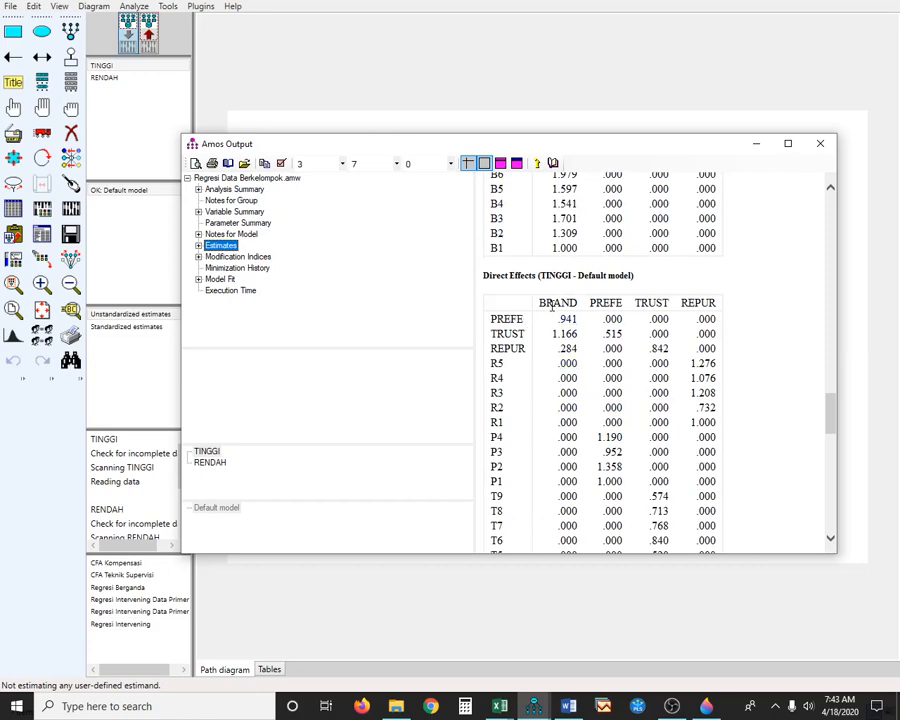
scroll(542, 408, down, 10)
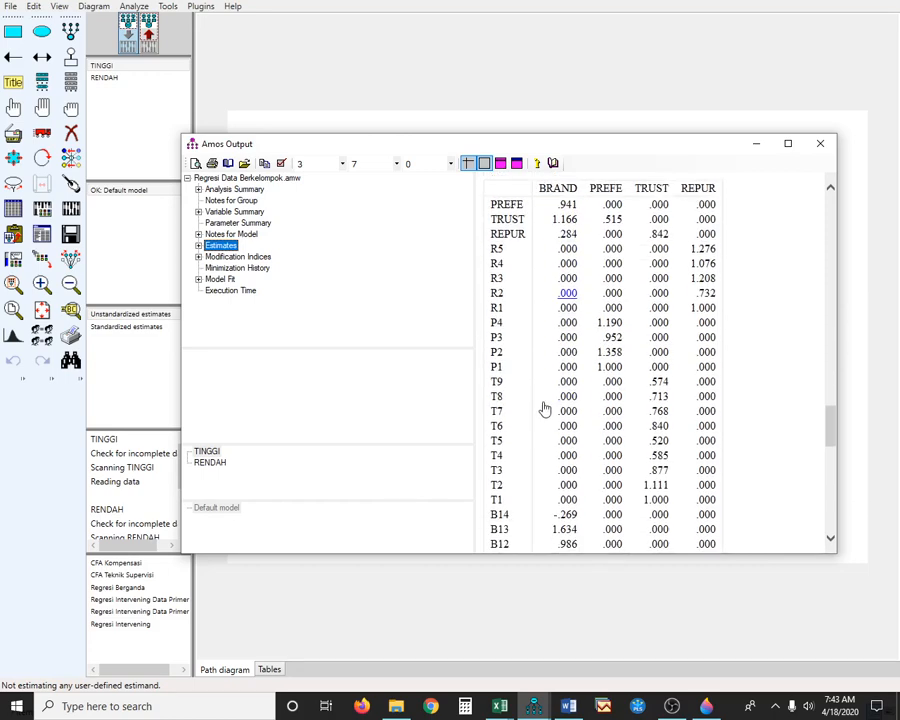
Step: Examine the TINGGI group's Indirect Effects table, then return to its regression weights
scroll(545, 408, down, 3)
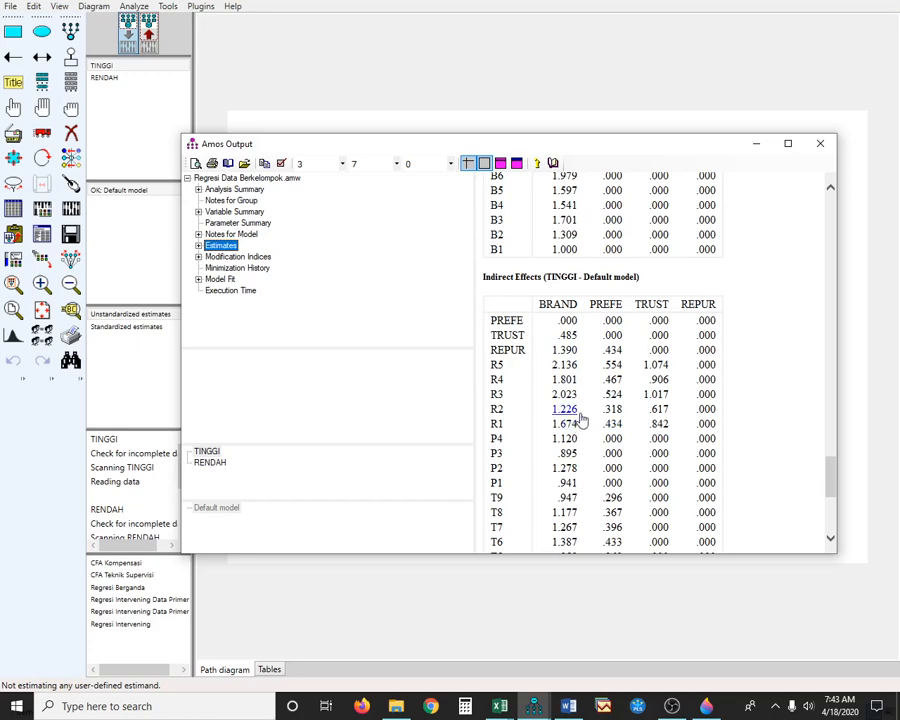
scroll(582, 420, down, 2)
scroll(582, 420, down, 3)
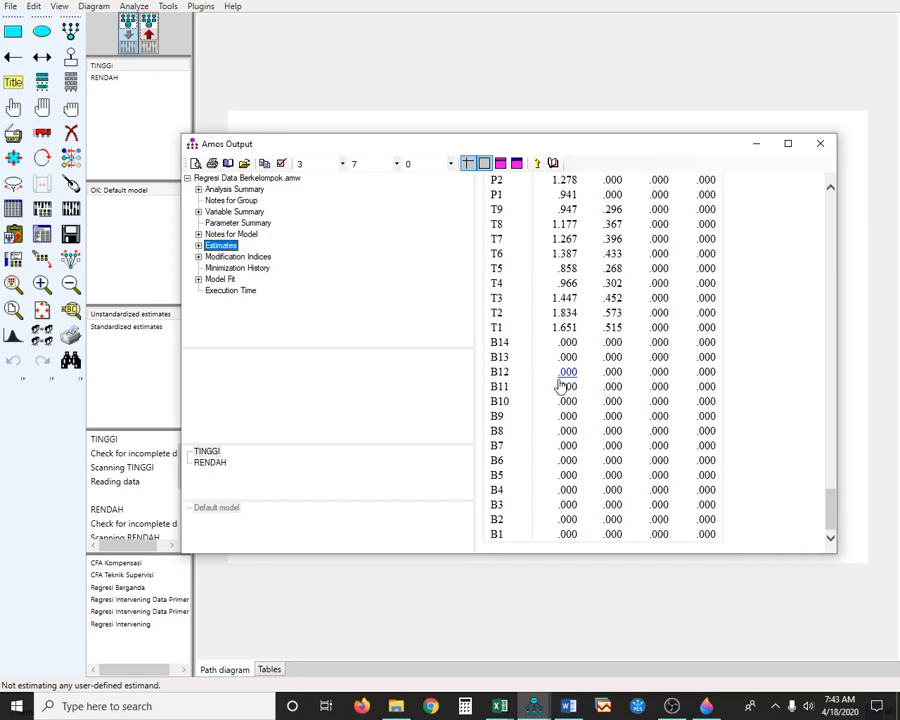
scroll(560, 385, up, 8)
scroll(560, 395, up, 20)
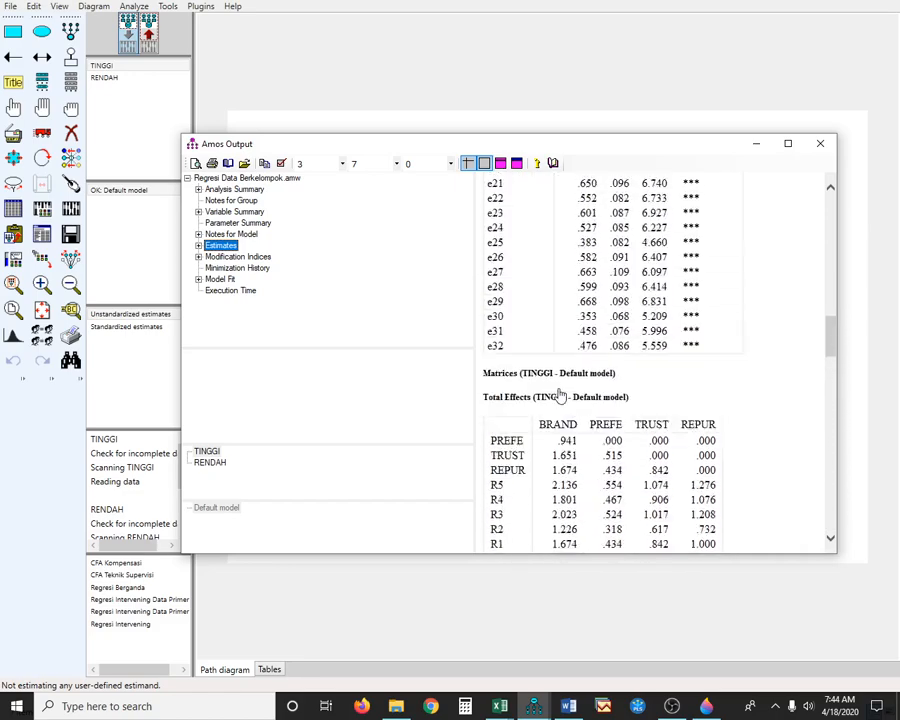
scroll(560, 395, up, 3)
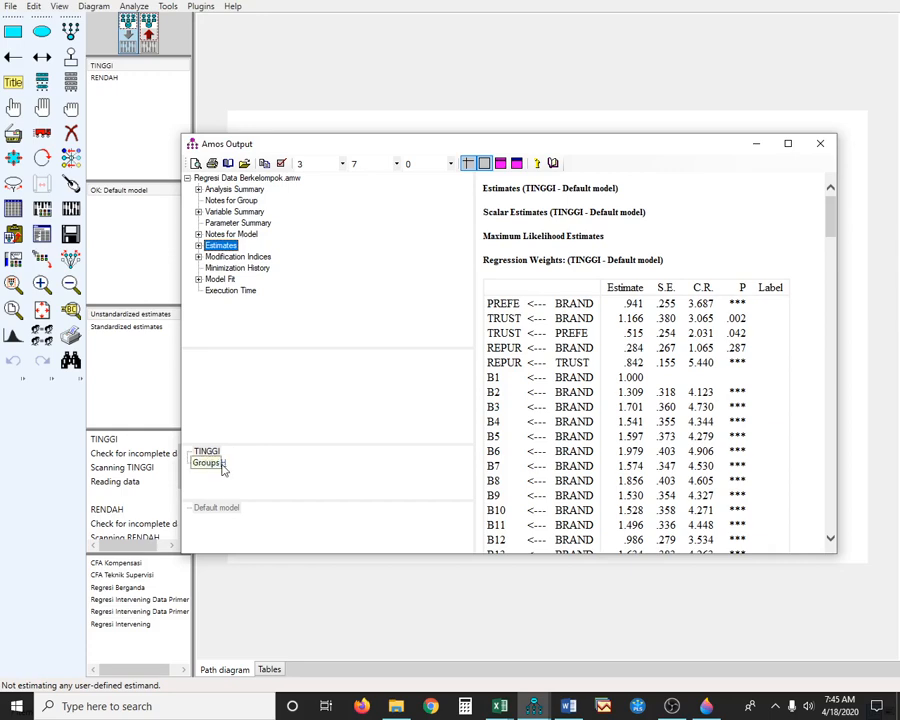
Step: Display the RENDAH group's Estimates and examine its Regression Weights, Variances, Total, Direct and Indirect Effects tables
click(219, 463)
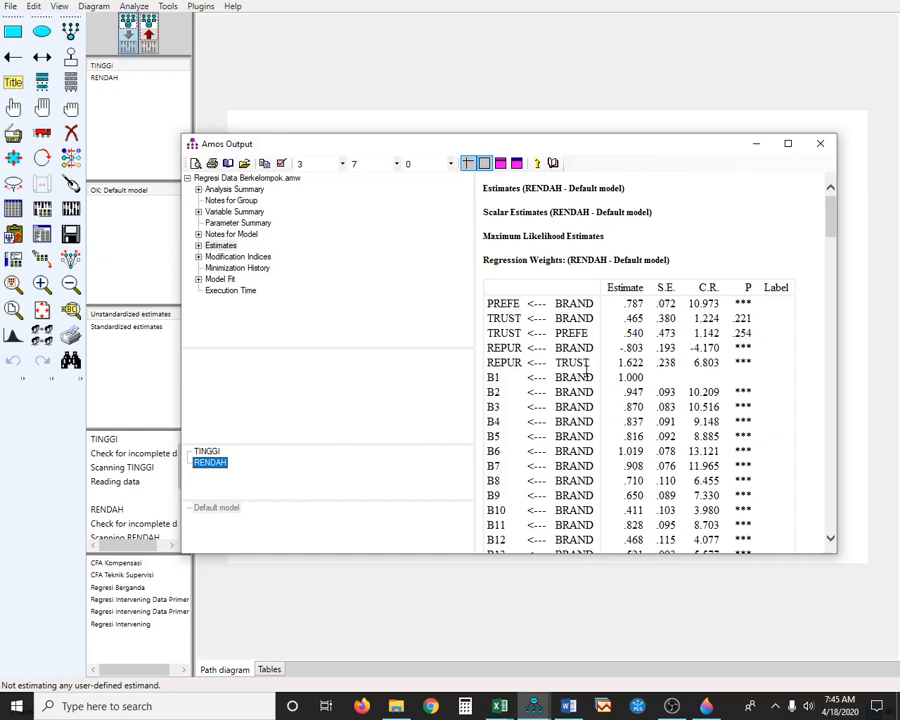
scroll(590, 346, down, 10)
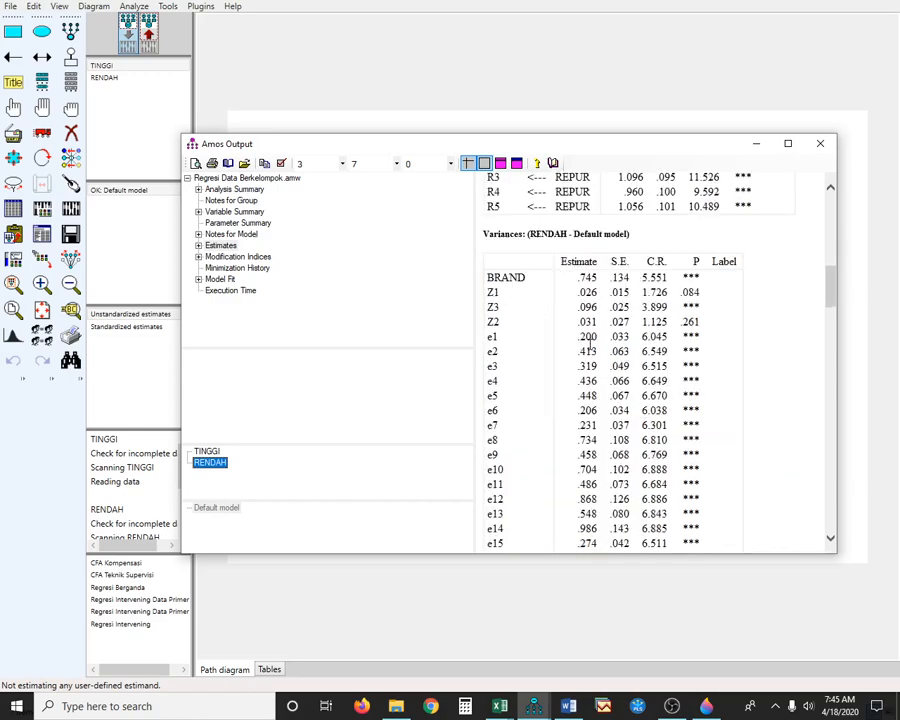
scroll(590, 346, down, 15)
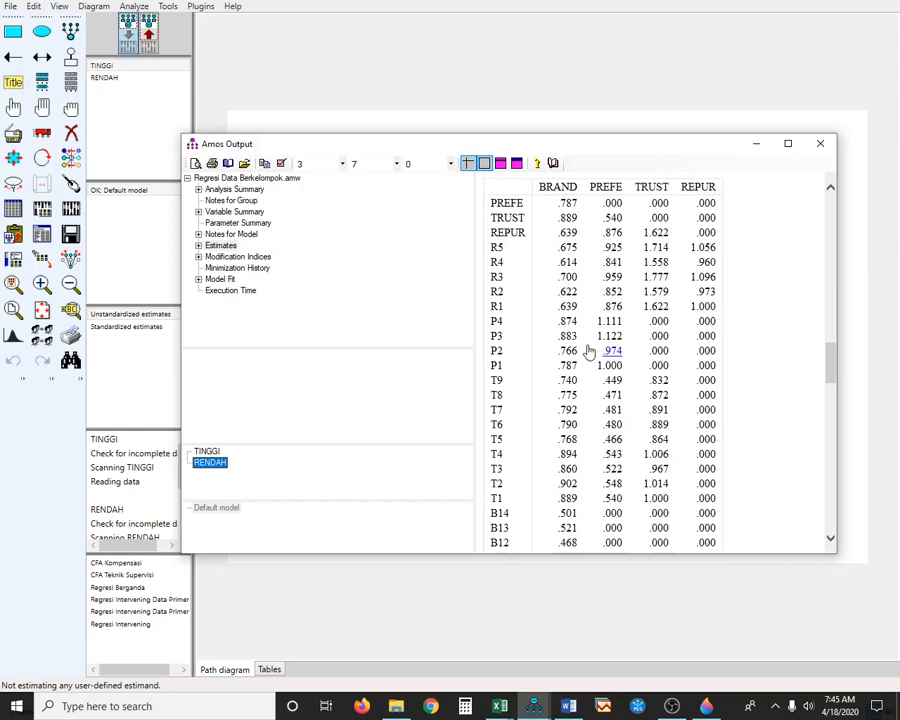
scroll(566, 360, down, 15)
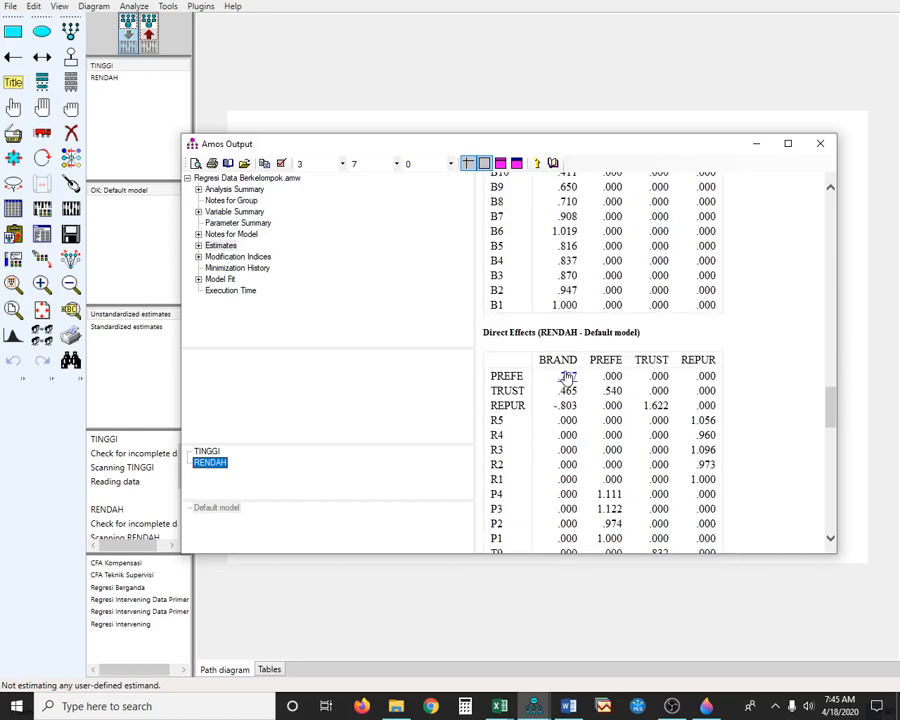
scroll(566, 375, down, 3)
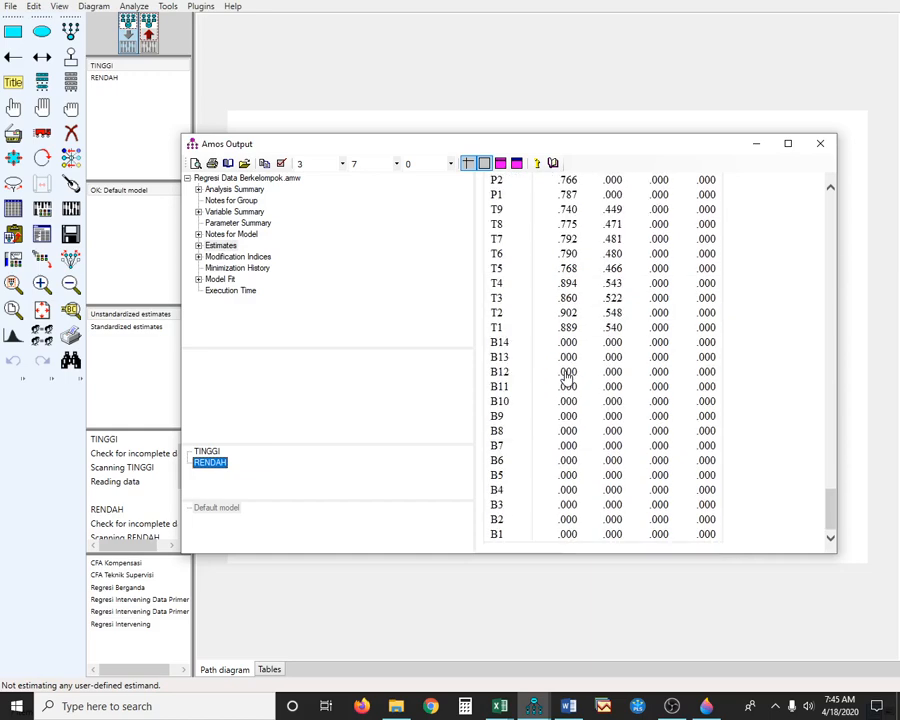
scroll(508, 376, down, 15)
Step: Compare the Direct Effects of the TINGGI and RENDAH groups, then return to the TINGGI group's regression weights
key(Up)
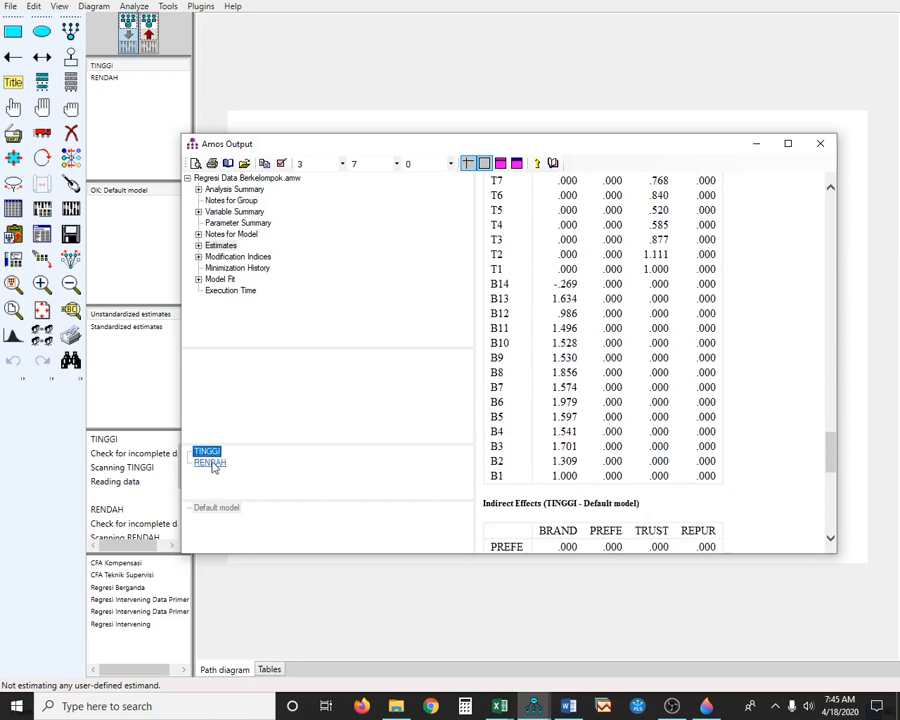
click(213, 465)
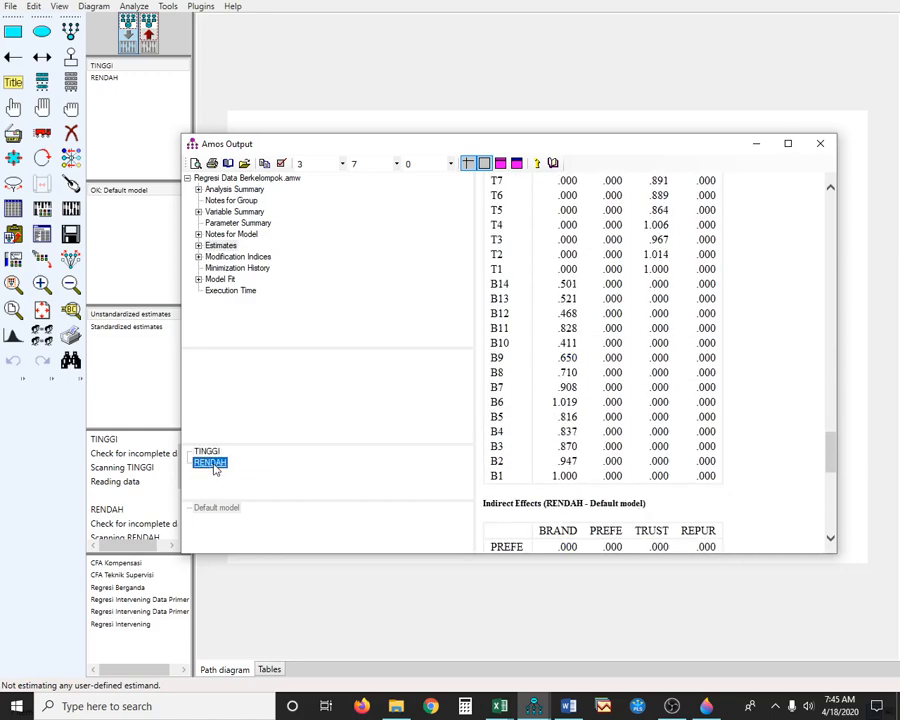
click(213, 453)
click(212, 463)
click(213, 453)
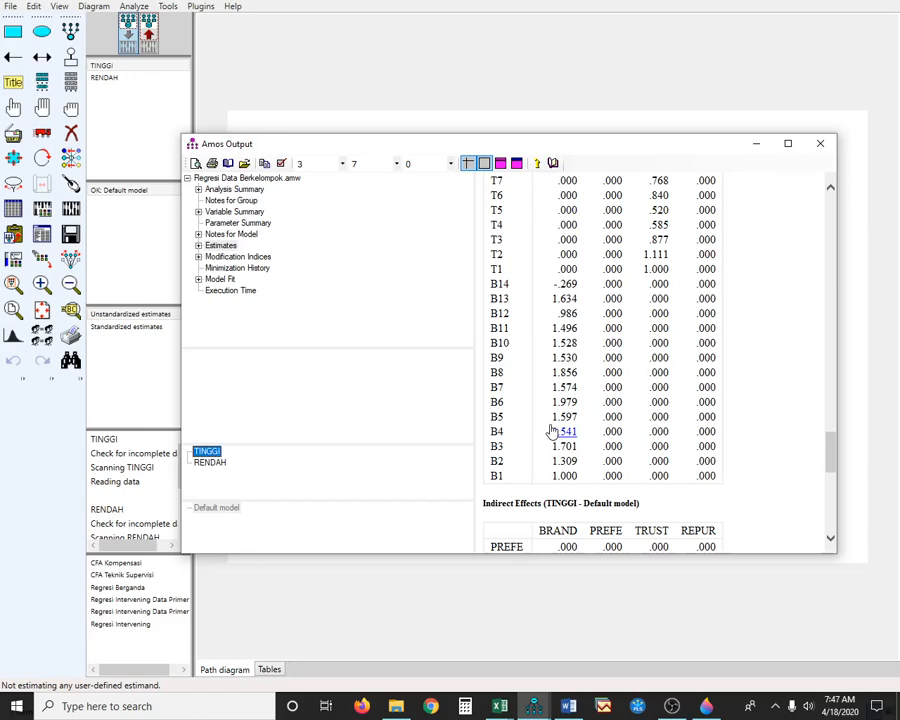
scroll(551, 431, up, 9)
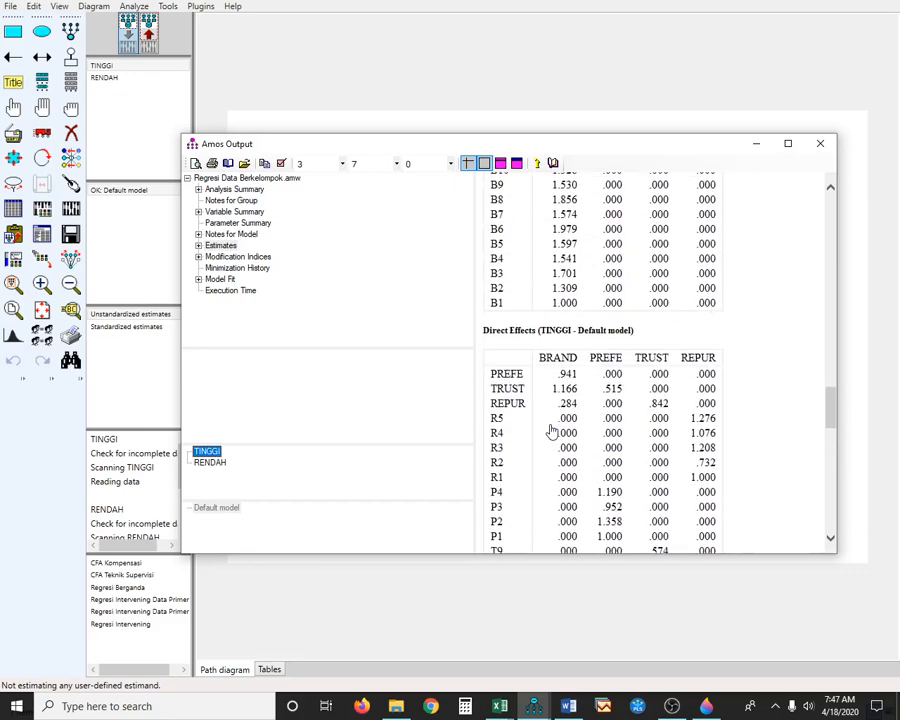
scroll(551, 431, up, 20)
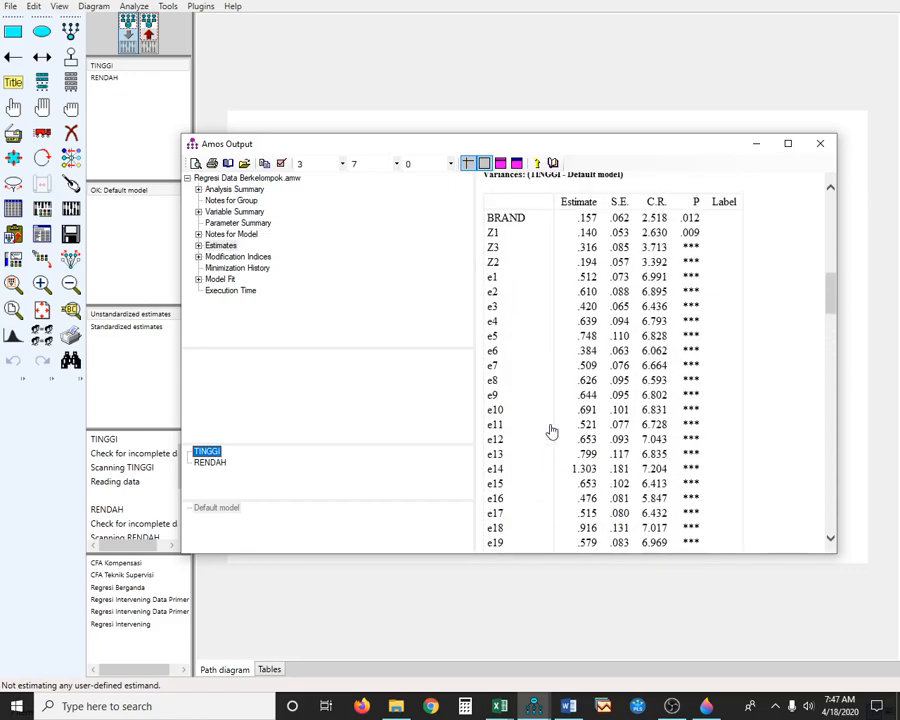
scroll(551, 431, up, 10)
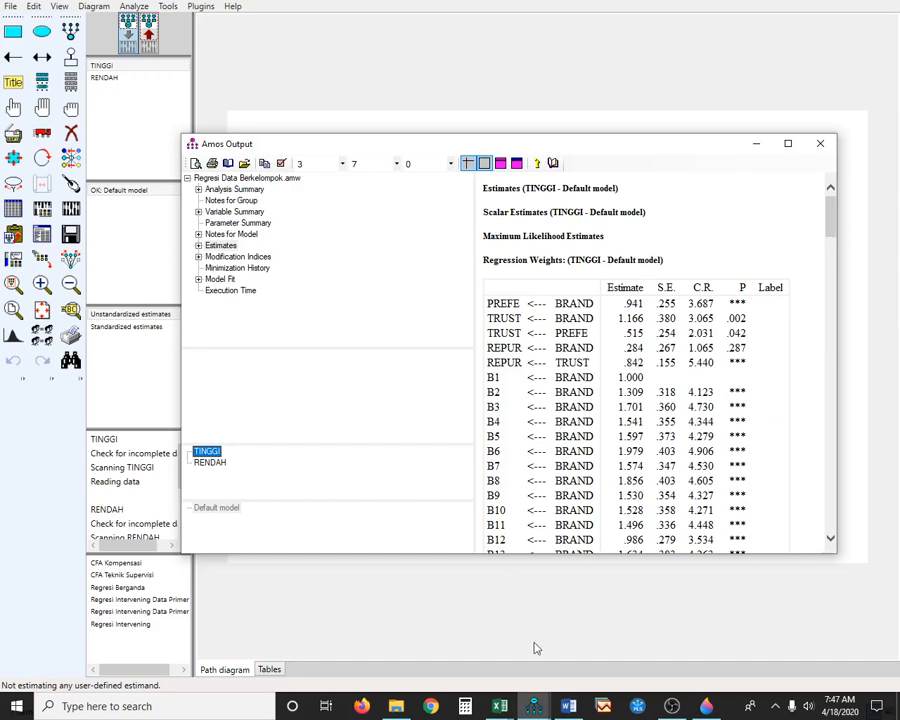
Step: Switch to the Word module and read the tinggi and rendah regression weights and their interpretations on page 79
click(568, 706)
scroll(474, 578, up, 1)
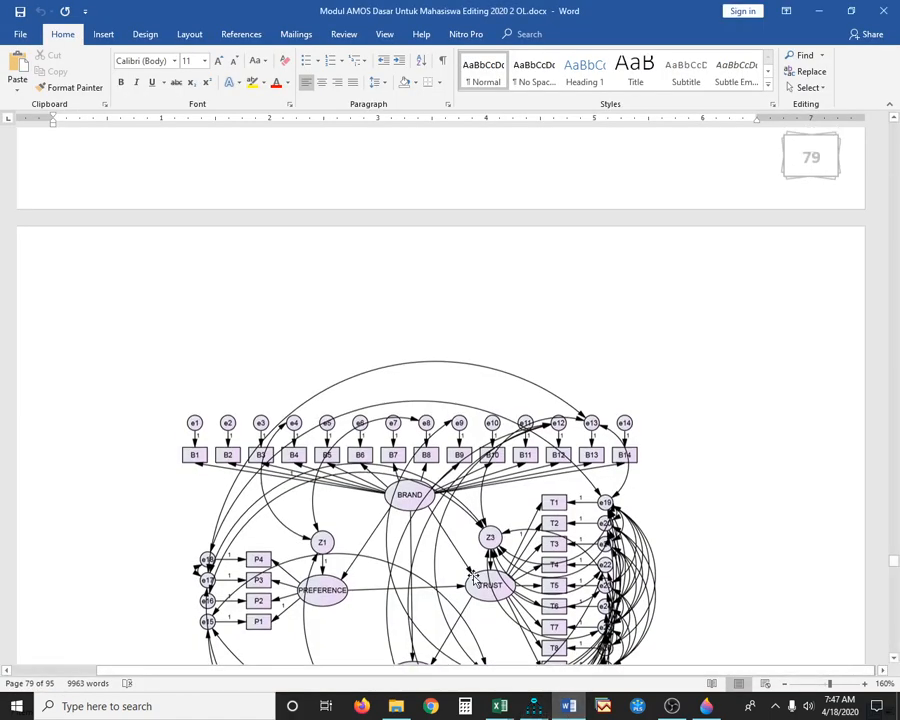
scroll(474, 578, up, 5)
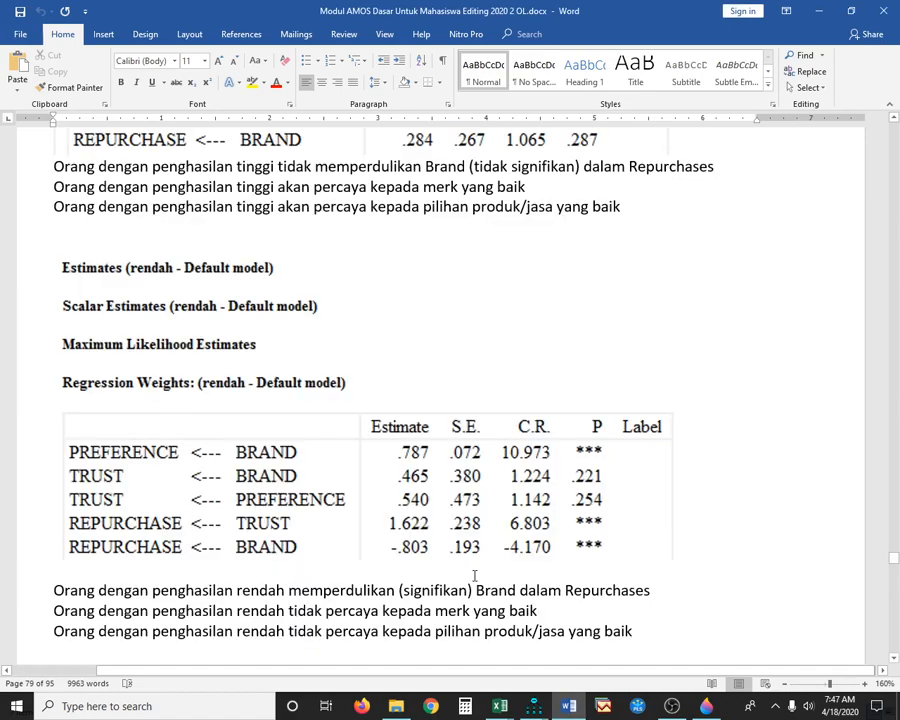
scroll(474, 578, up, 5)
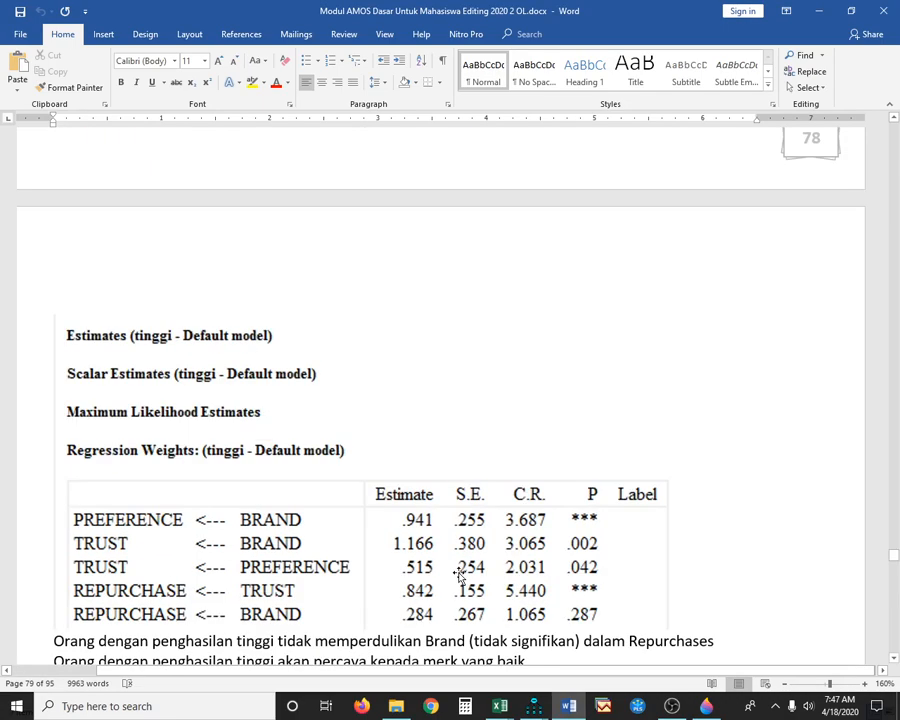
scroll(459, 577, down, 2)
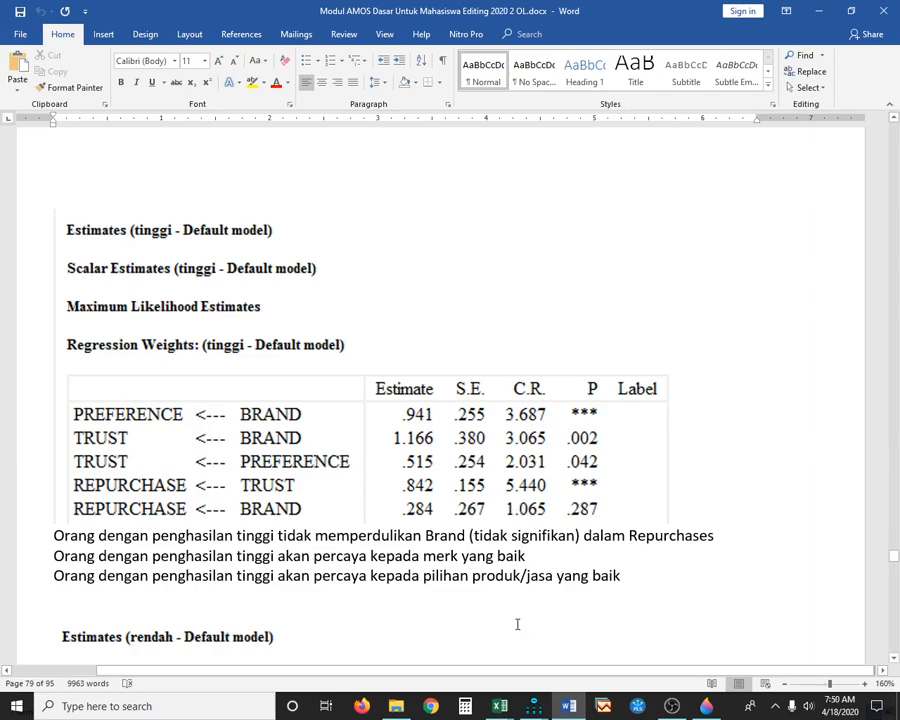
Step: Switch back to AMOS, glance at the path diagram and display the Model Fit summary in the Amos Output window
mouse_move(533, 710)
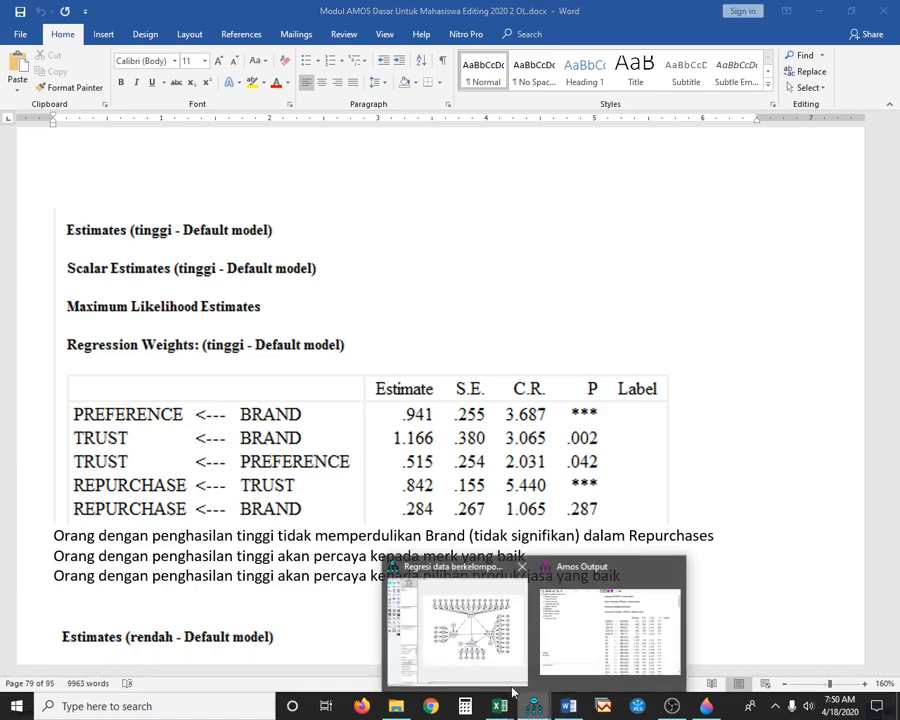
click(512, 636)
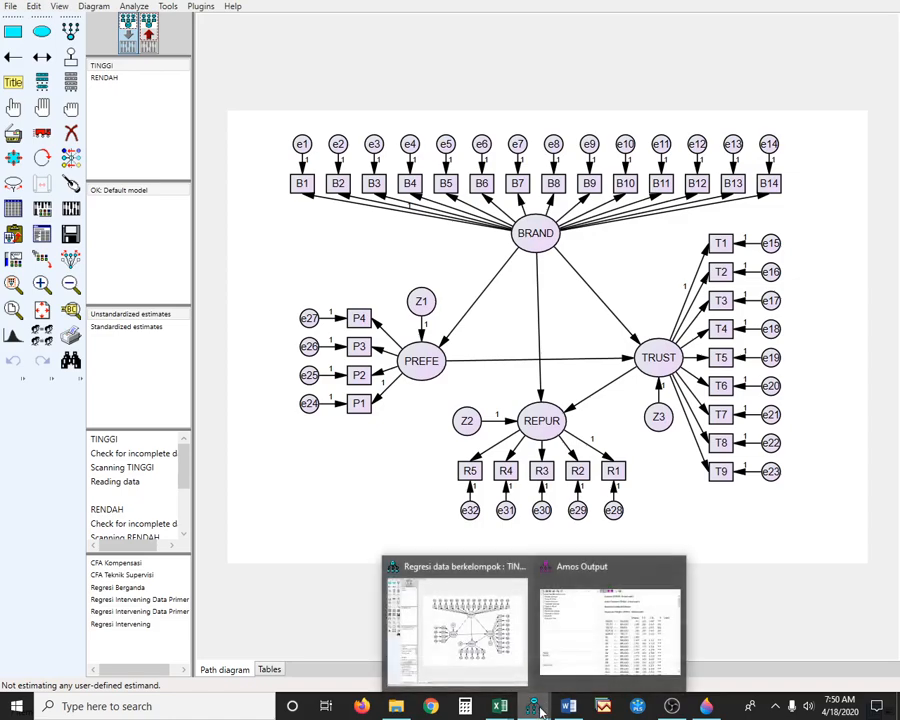
click(574, 640)
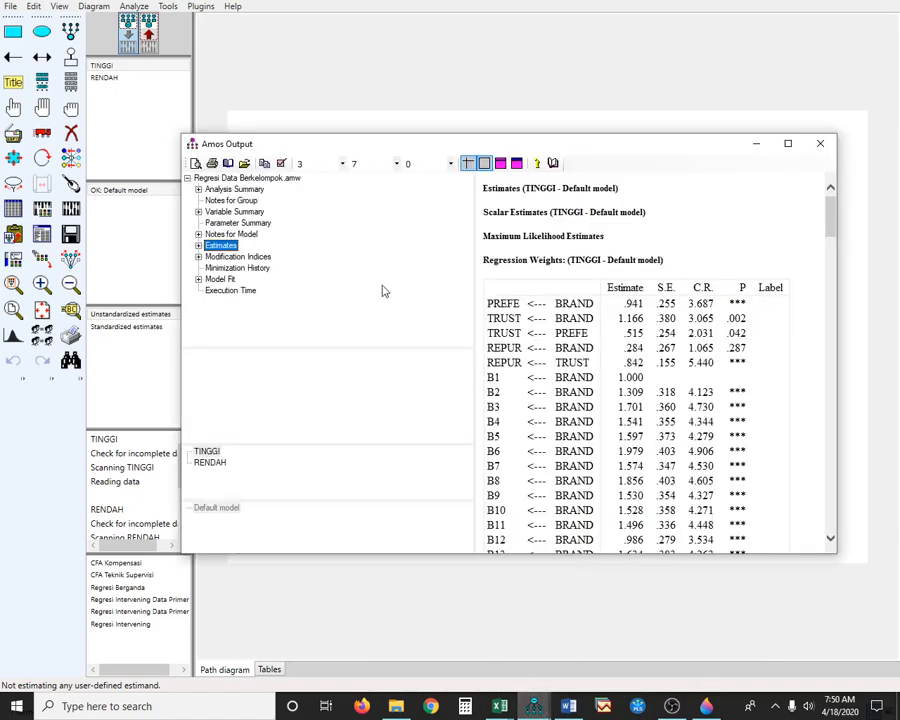
click(335, 77)
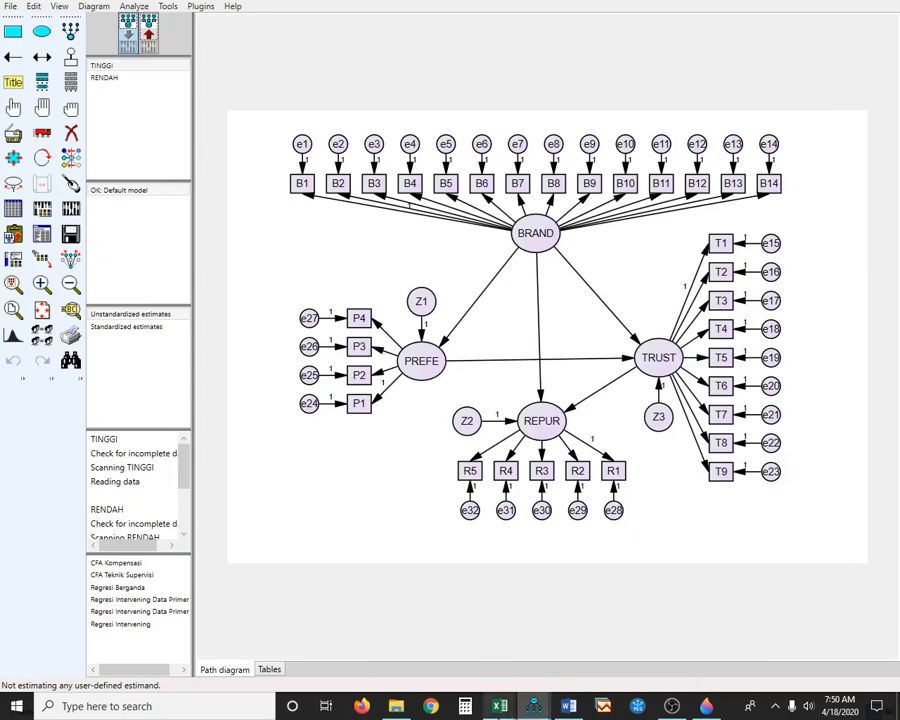
mouse_move(538, 708)
click(586, 656)
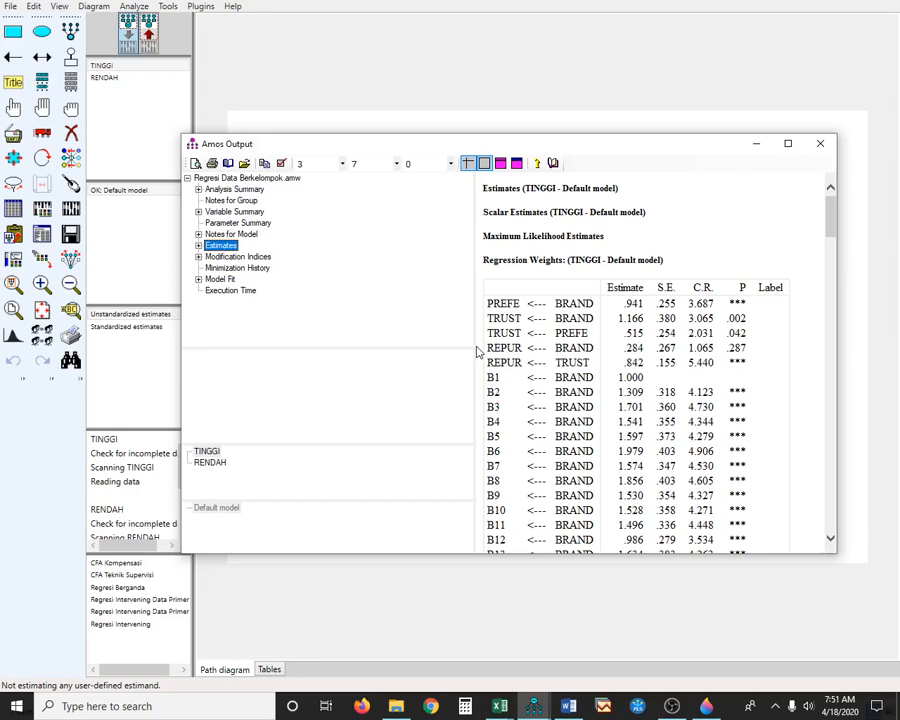
click(219, 279)
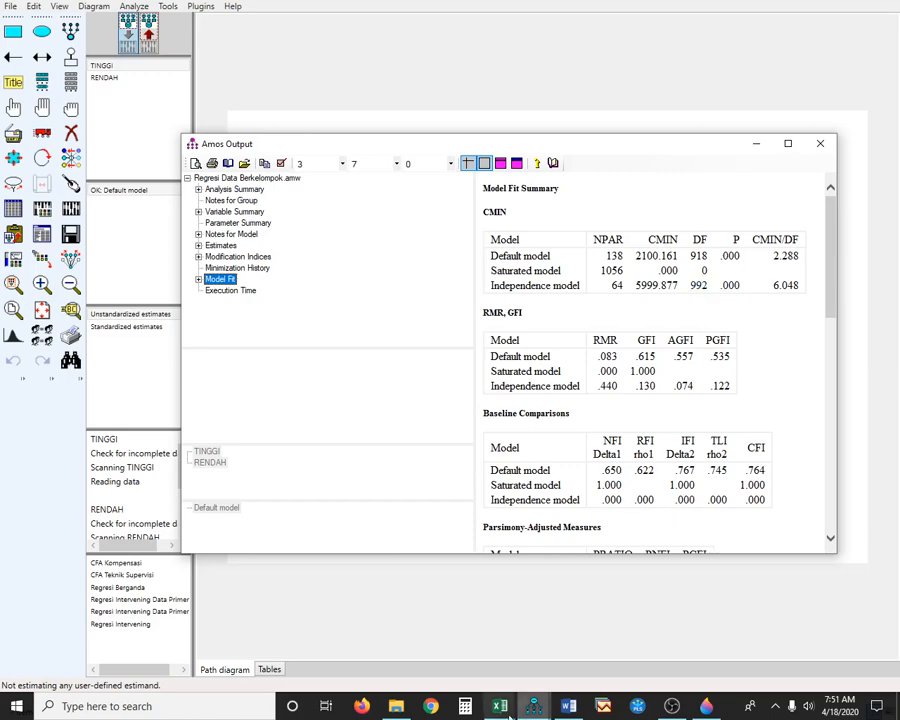
Step: Switch to the Book3 SEM AMOS KASUS 3 workbook in Excel and enter =CHIINV(0.05,900) in cell I67 of the MODEL3 sheet
mouse_move(503, 709)
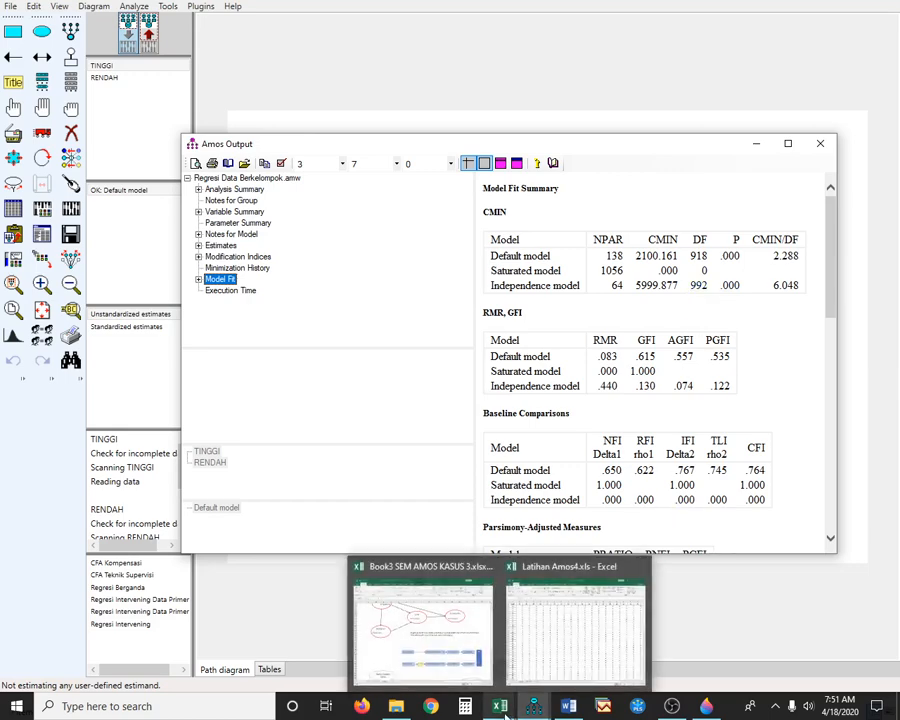
click(454, 659)
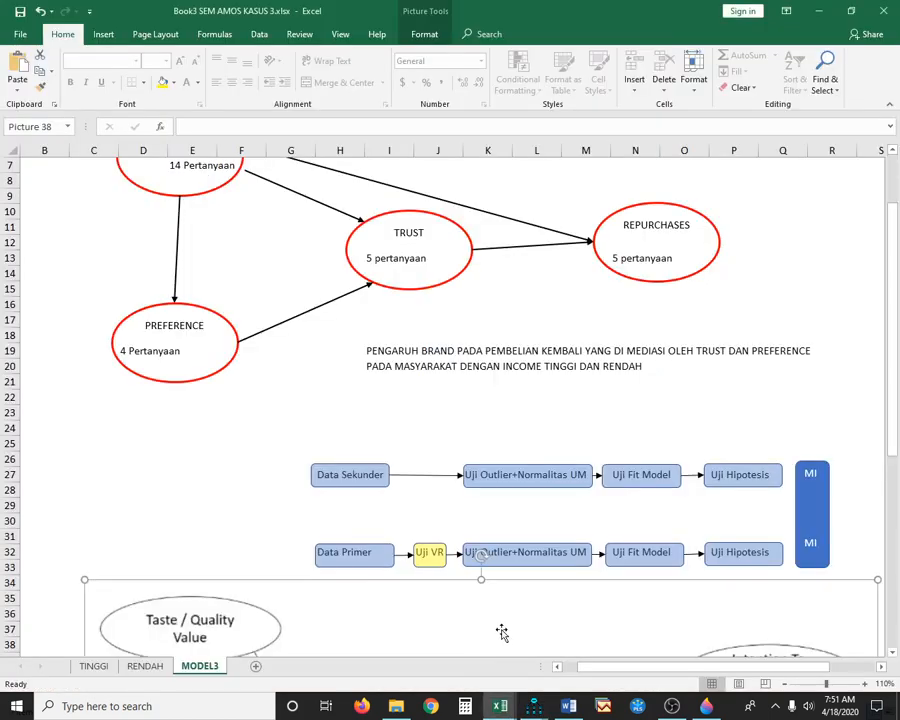
scroll(490, 610, down, 14)
click(410, 440)
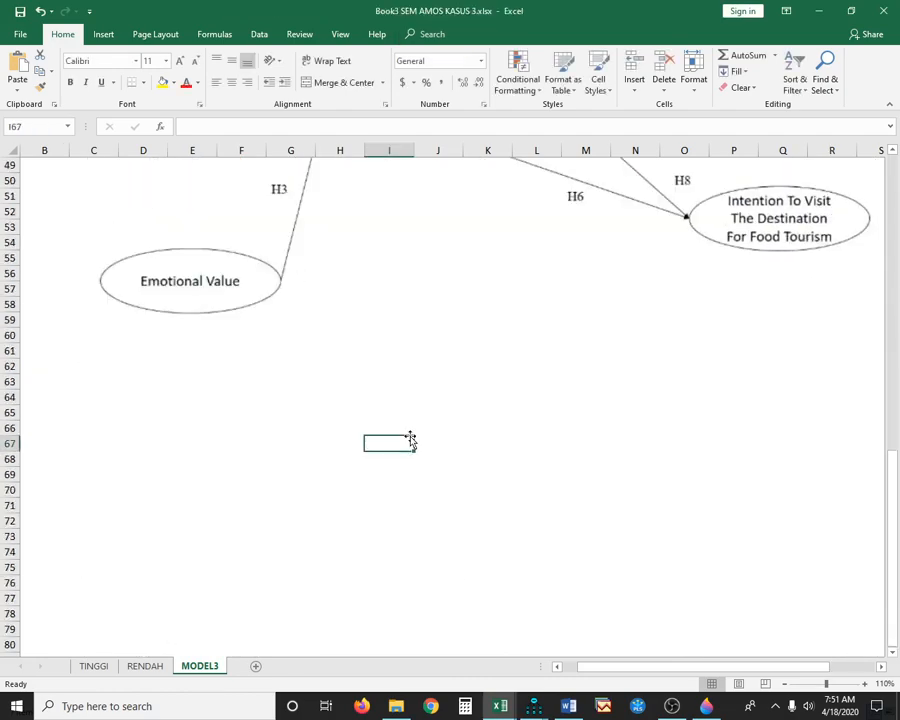
text(=ch)
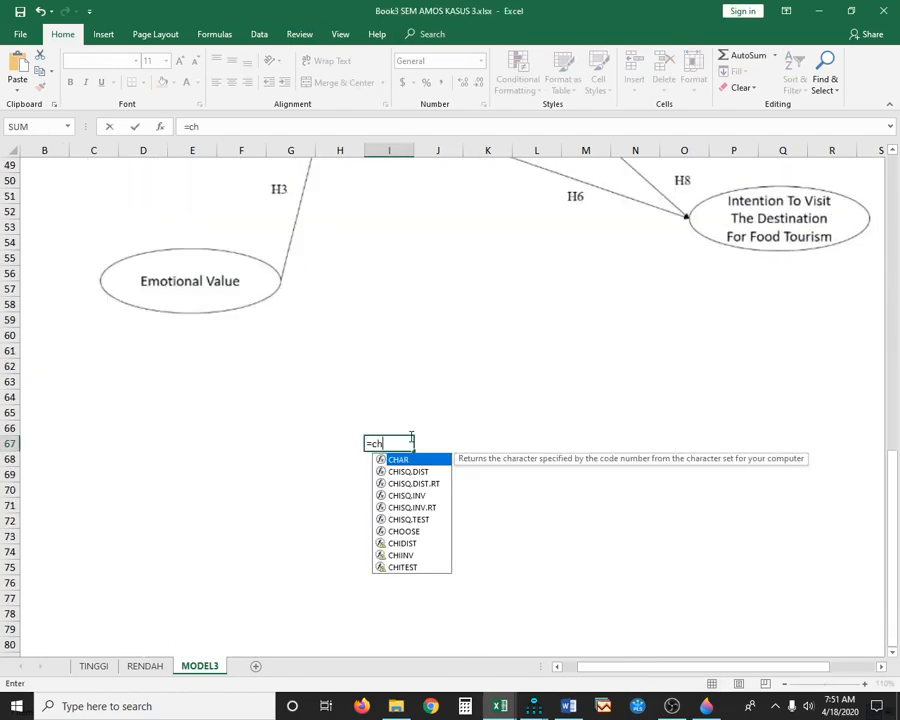
text(iinv()
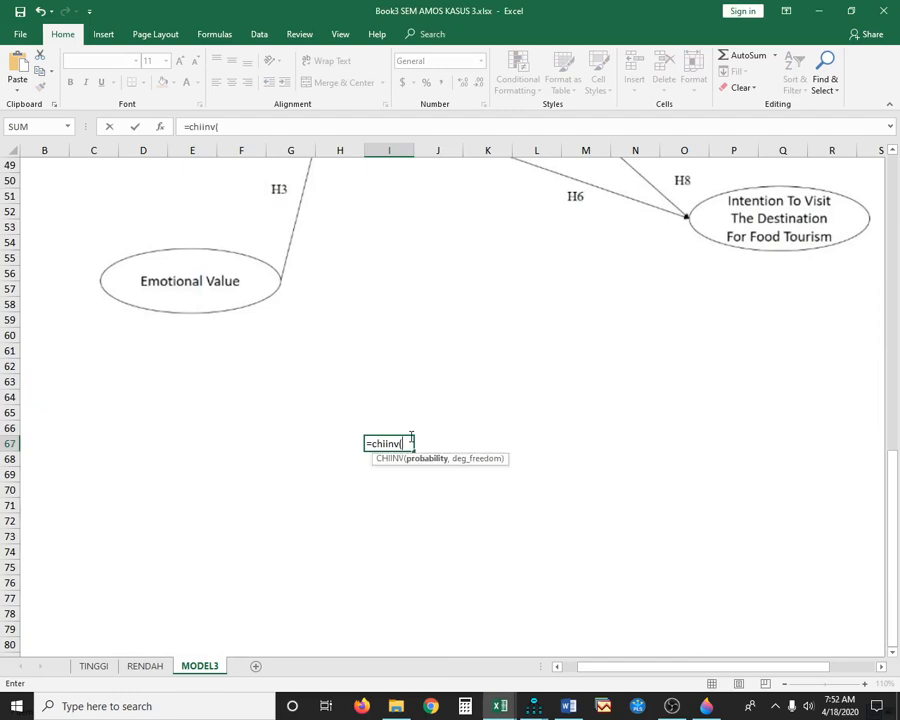
text(0.05,)
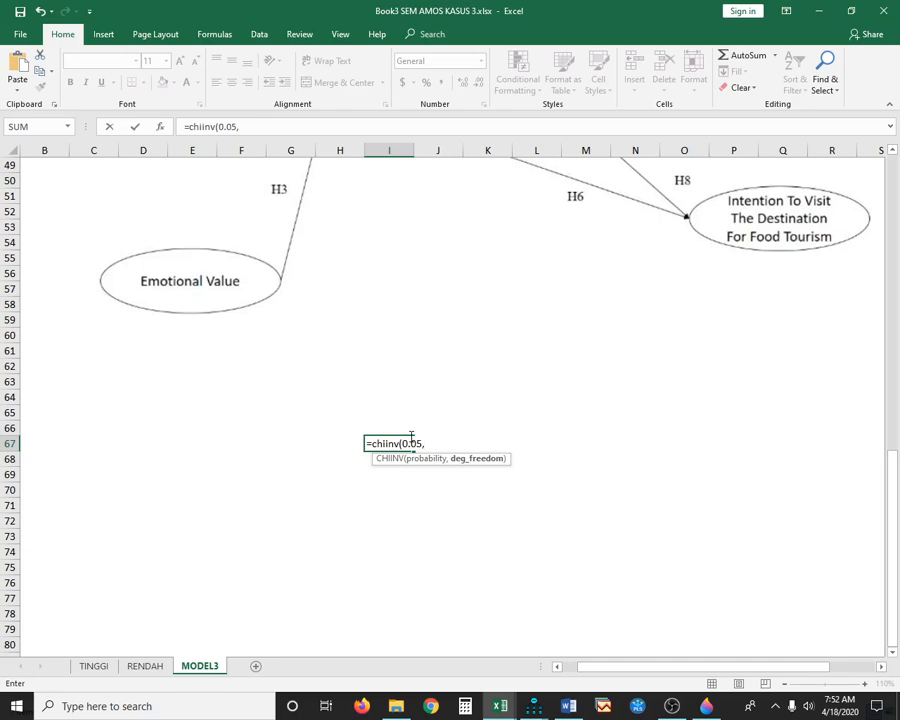
text(900))
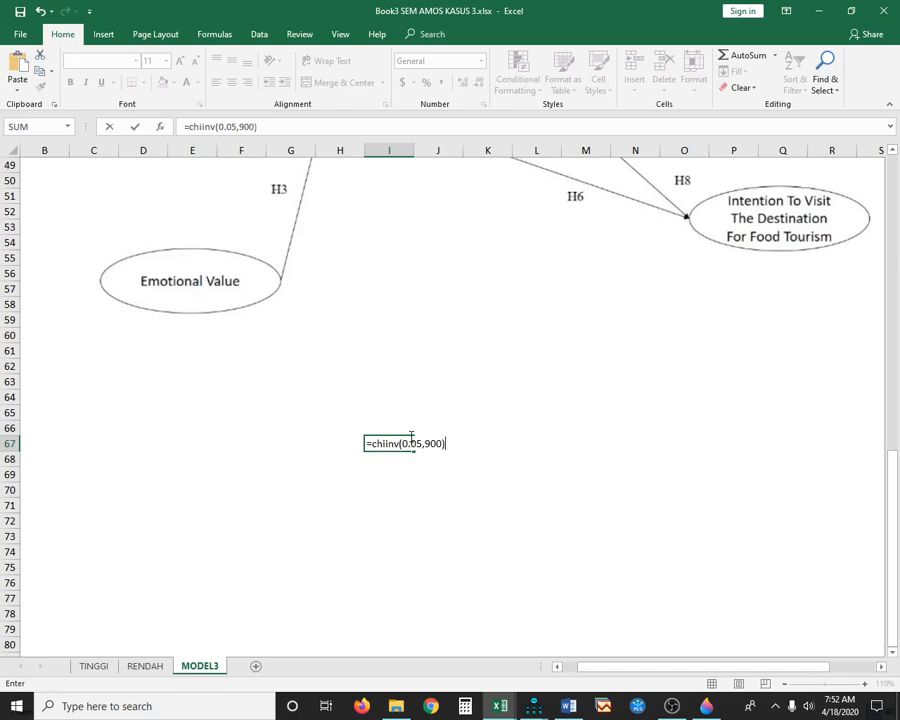
key(Return)
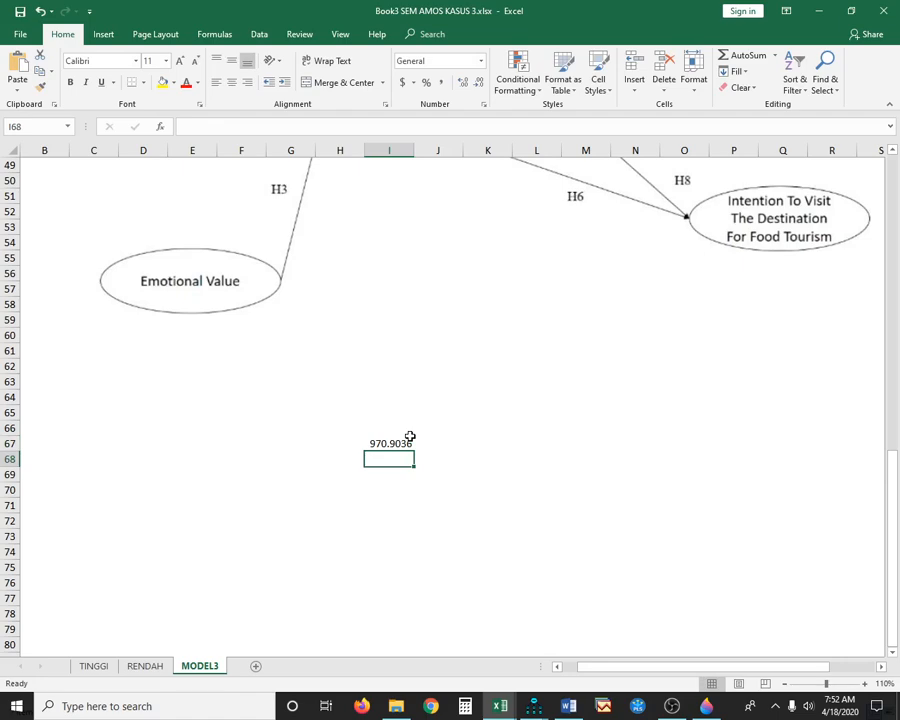
click(395, 443)
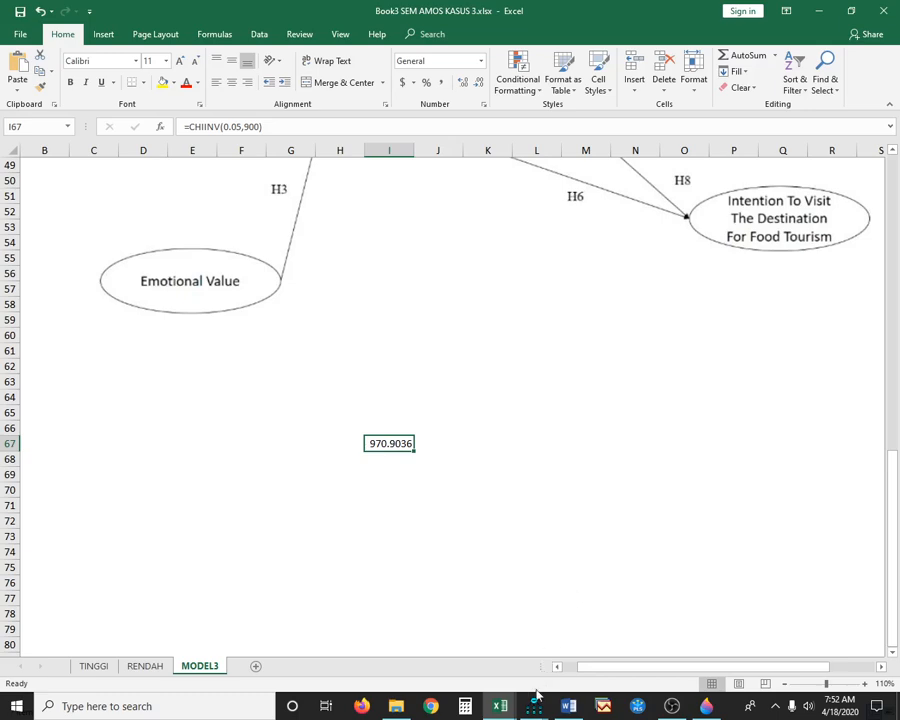
Step: Check the independence model's DF in the AMOS Model Fit summary, then switch to Excel and change cell I67 to =CHIINV(0.05,992)
mouse_move(535, 708)
click(570, 636)
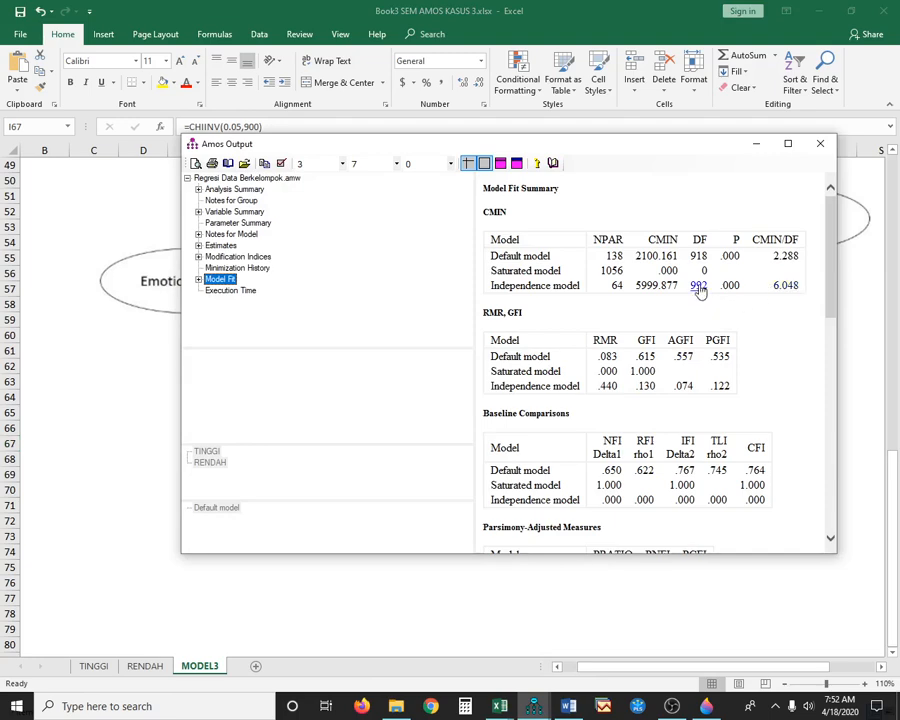
mouse_move(505, 705)
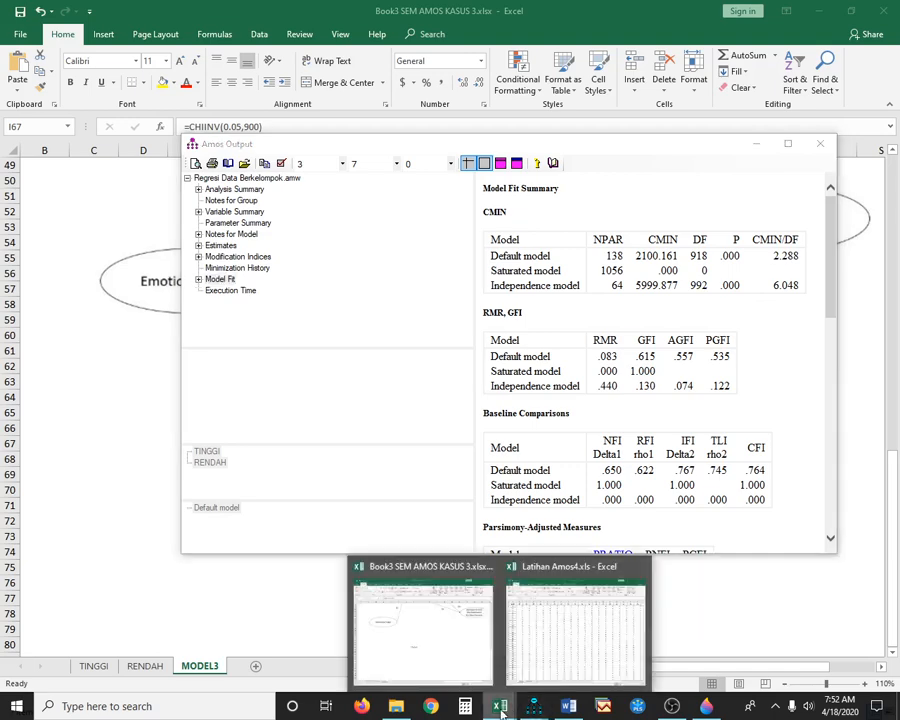
click(456, 656)
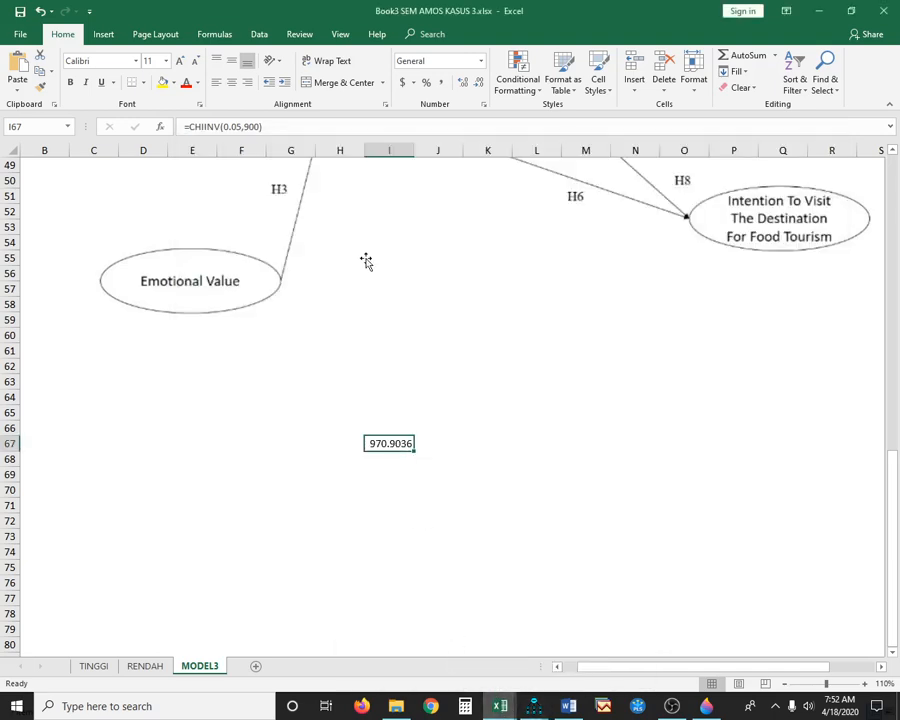
click(255, 128)
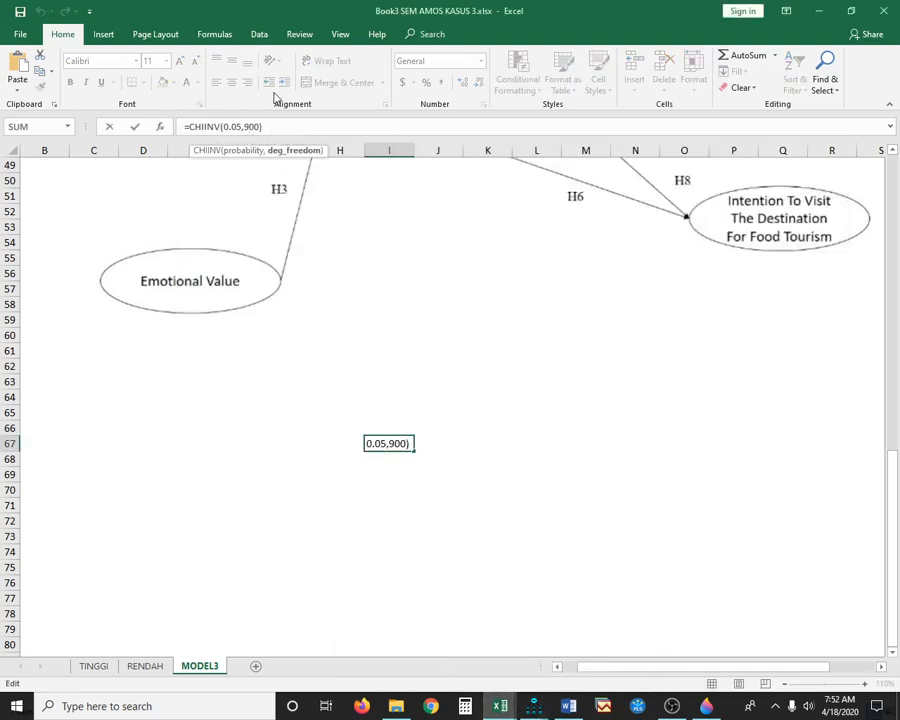
text(9)
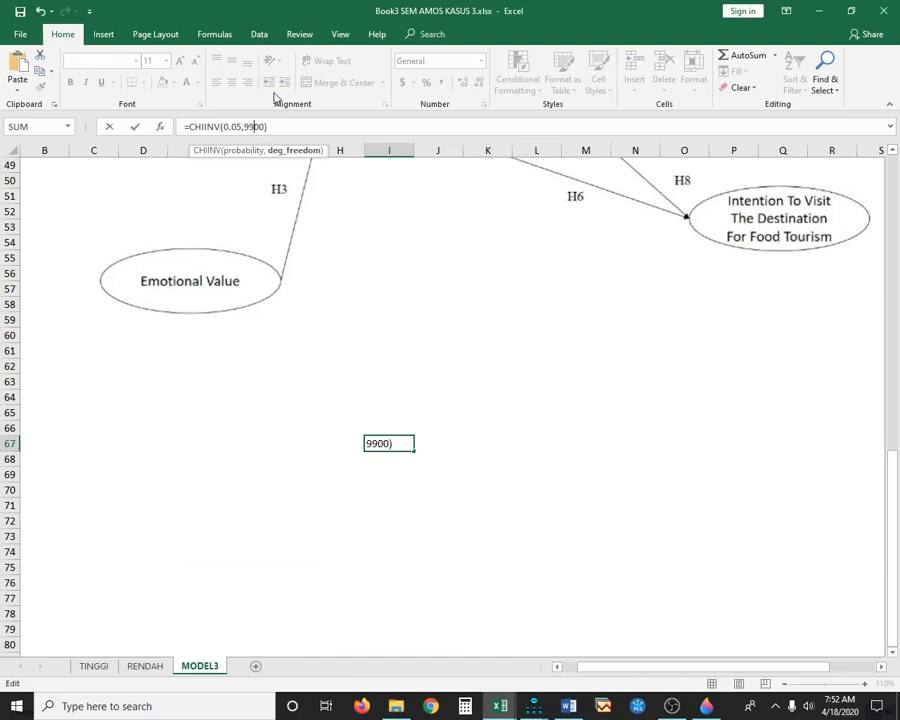
key(shift+Right)
text(2)
key(Return)
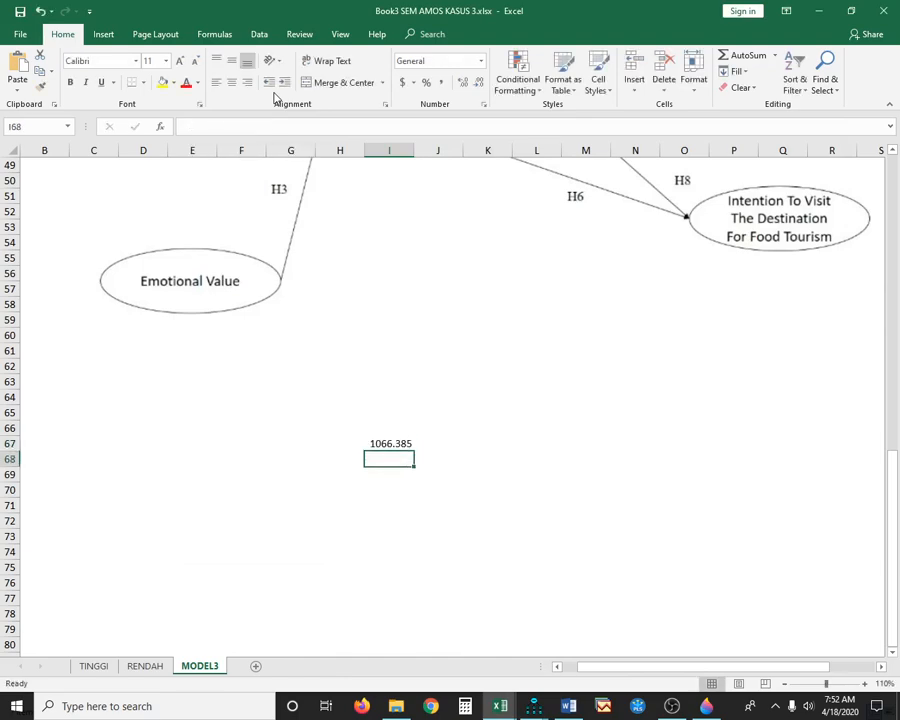
key(Up)
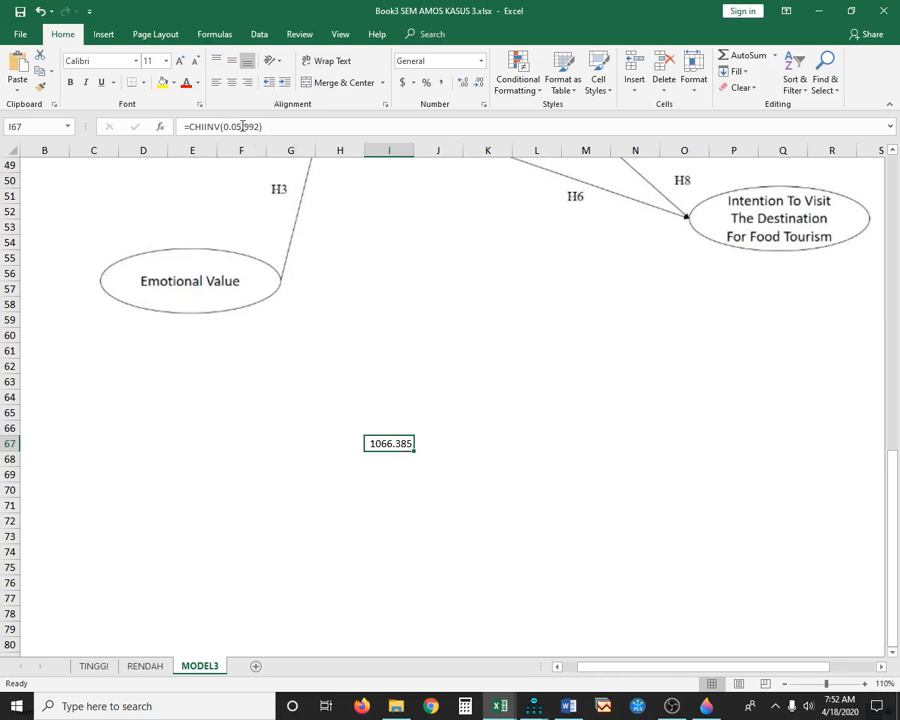
Step: Change the degrees of freedom in cell I67 to 95, making the formula =CHIINV(0.05,95)
click(243, 127)
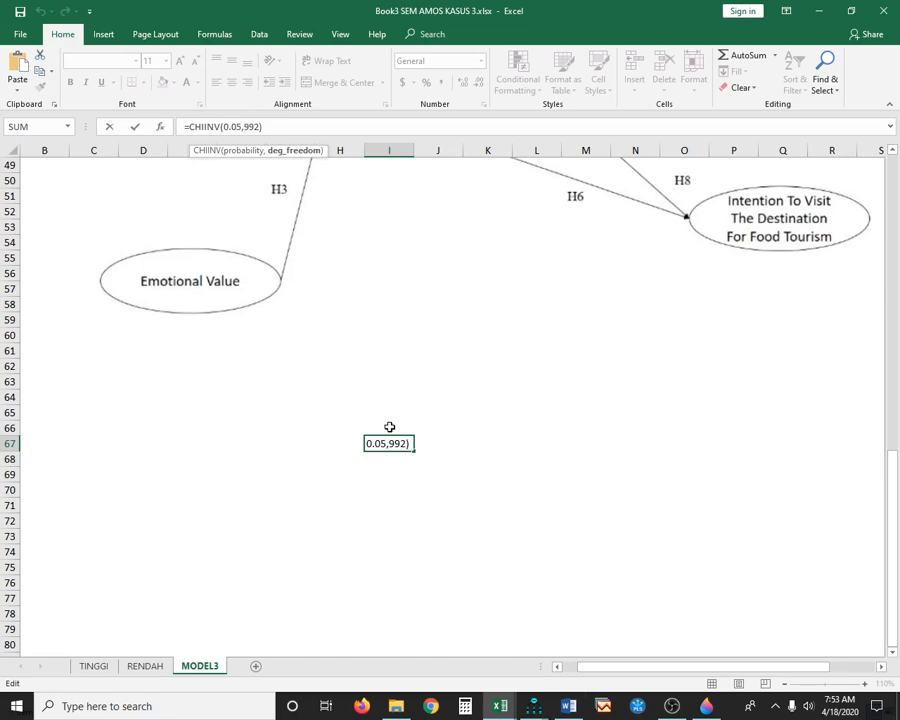
scroll(421, 504, up, 3)
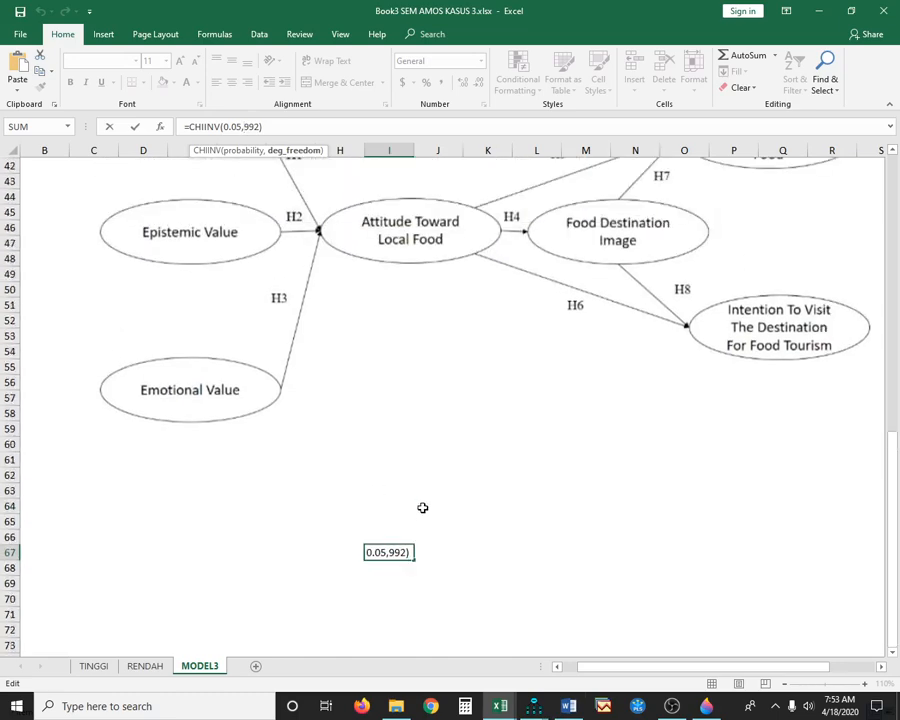
scroll(423, 508, up, 2)
scroll(423, 506, down, 2)
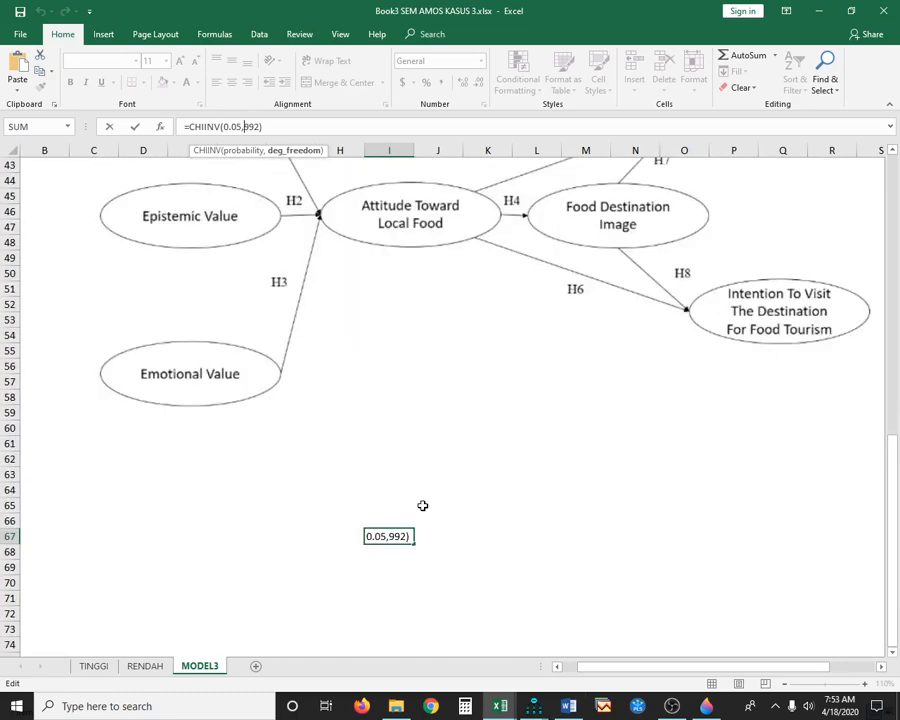
scroll(423, 506, down, 2)
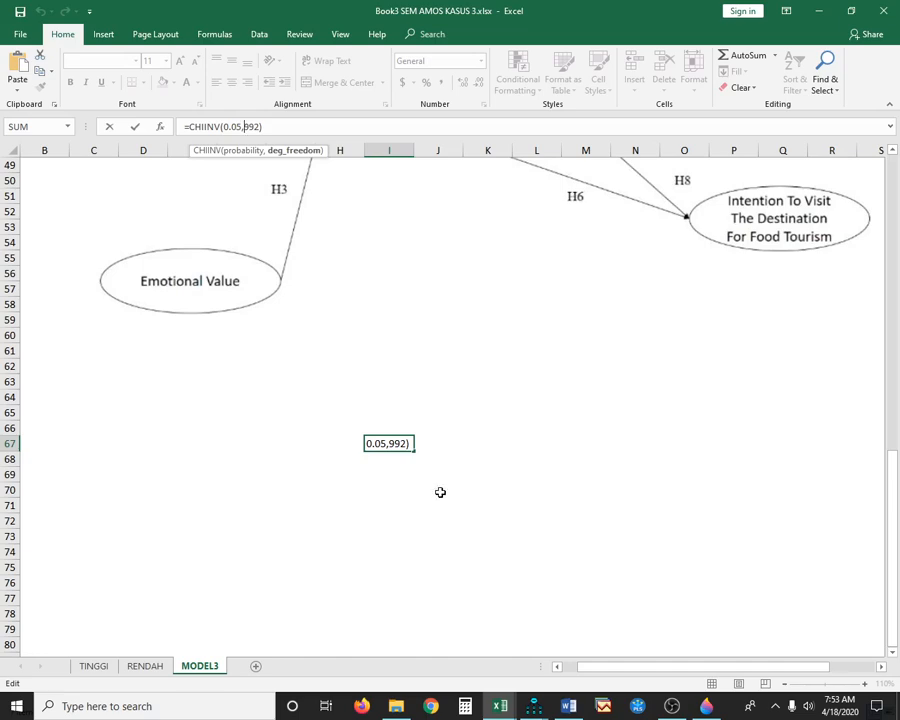
click(392, 444)
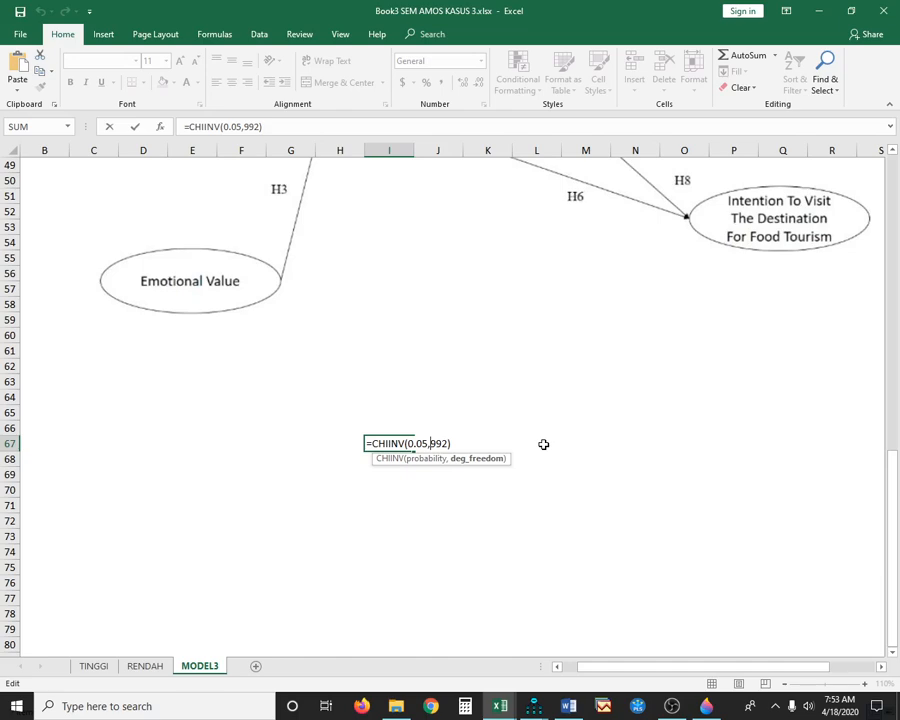
text(99)
key(BackSpace)
text(5)
key(Delete)
key(Delete)
key(Delete)
key(Return)
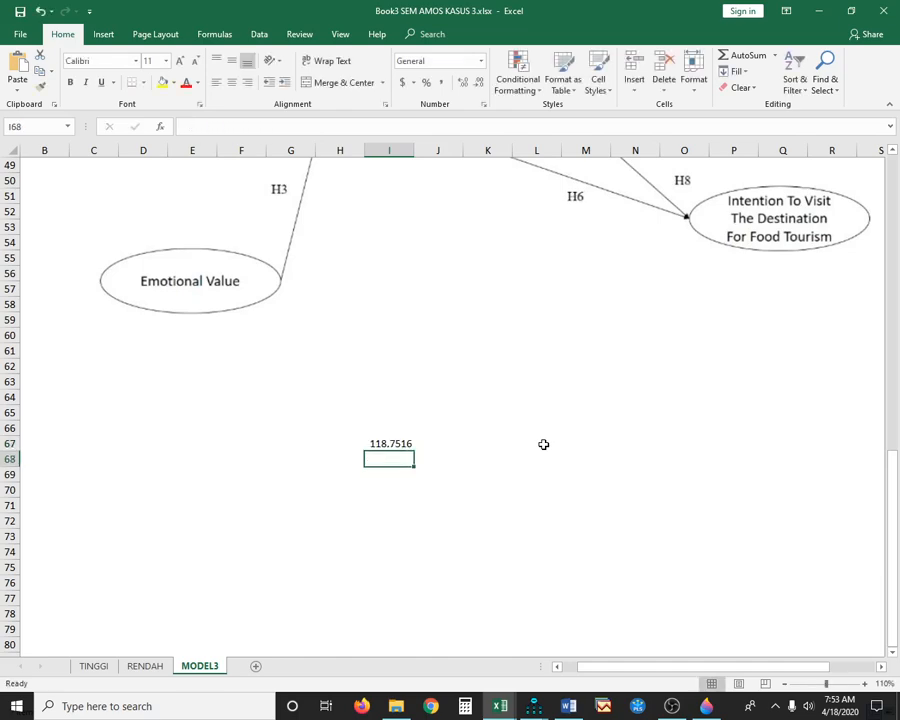
key(Up)
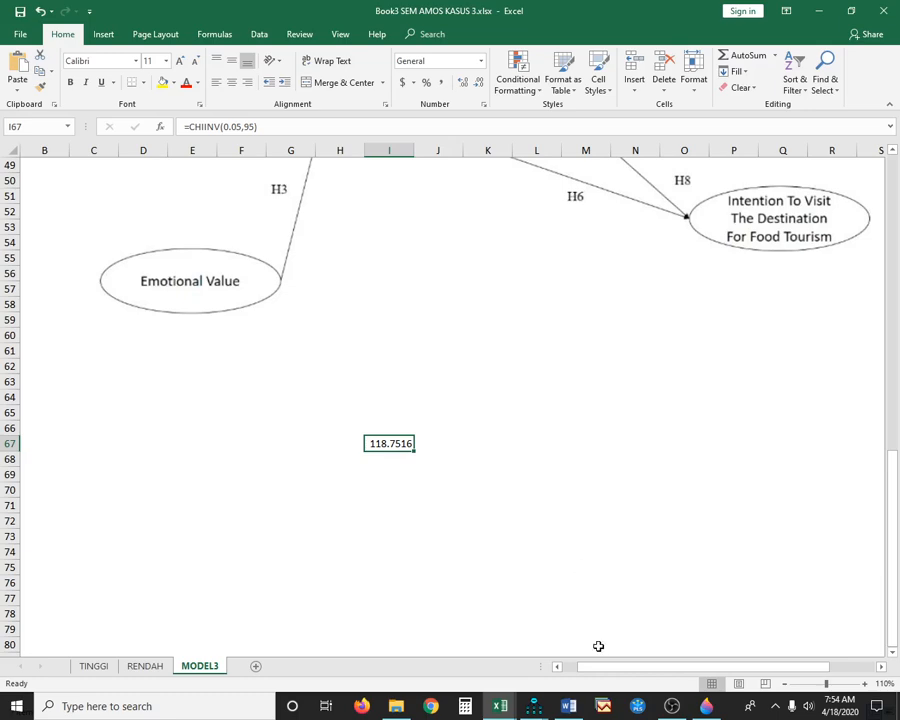
Step: Switch to the Amos Output window and examine the Model Fit tables from CMIN and RMR, GFI through Baseline Comparisons to RMSEA
mouse_move(540, 708)
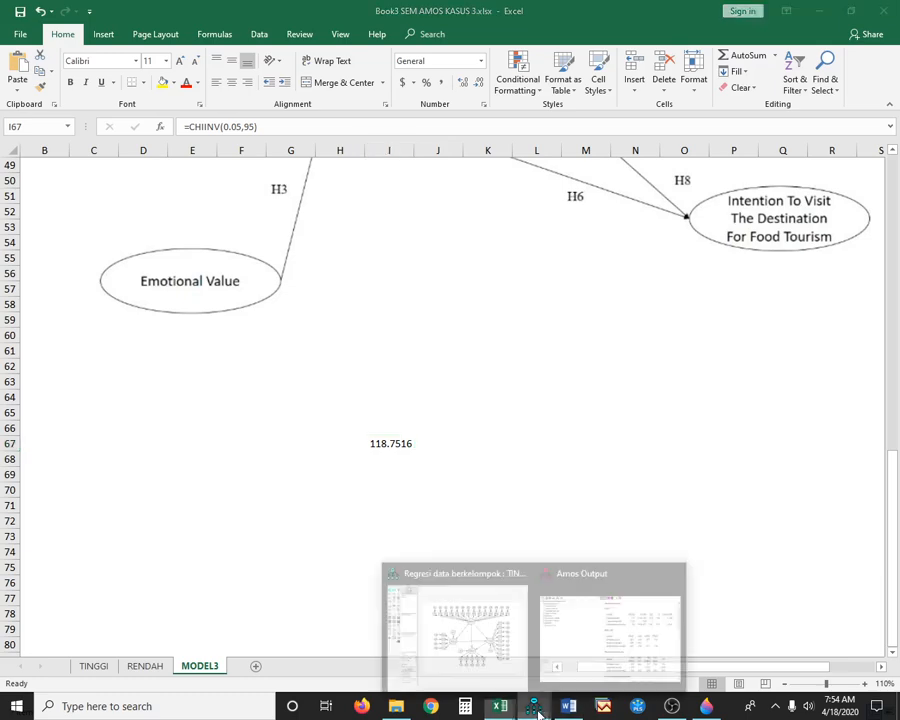
click(516, 678)
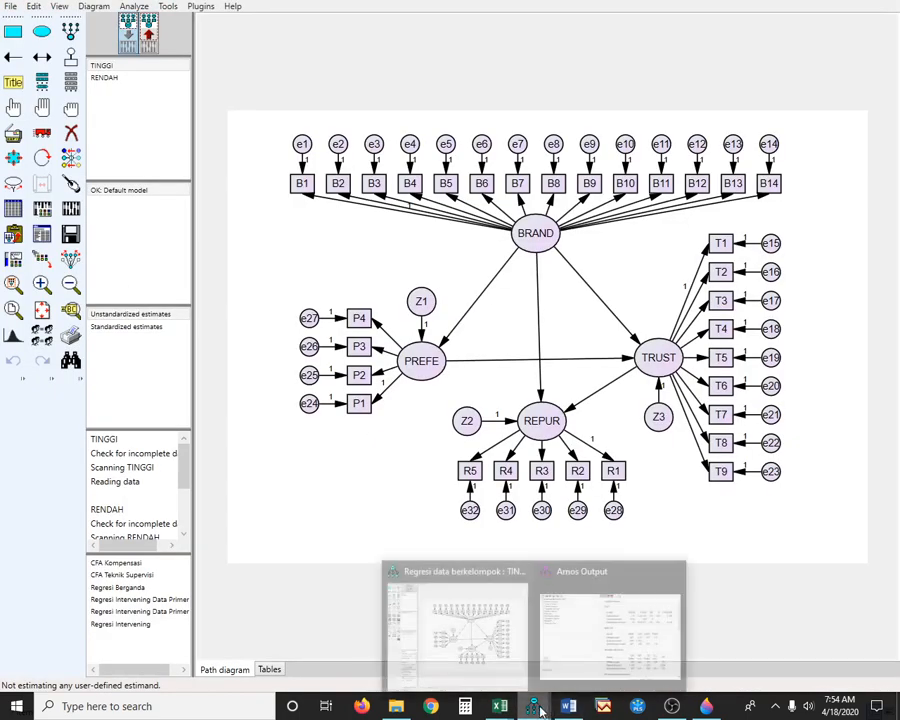
click(620, 576)
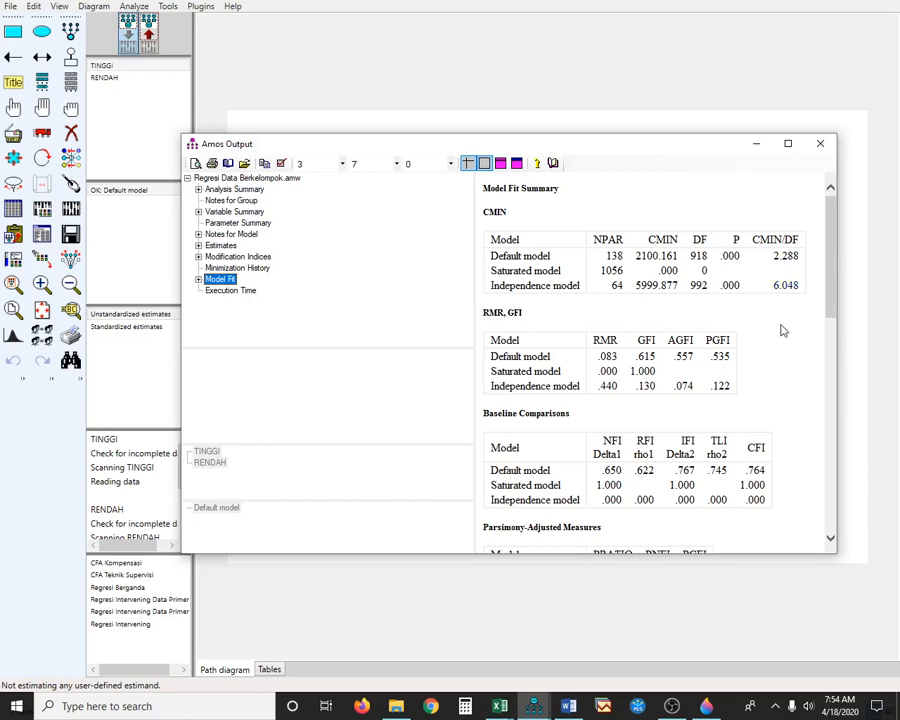
scroll(780, 330, down, 1)
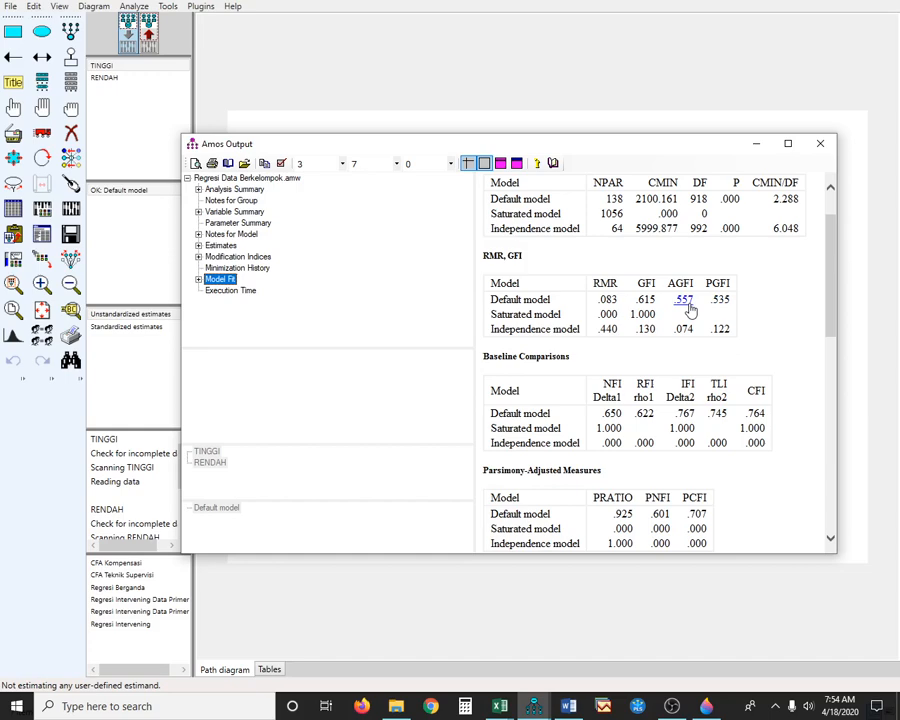
scroll(690, 311, down, 2)
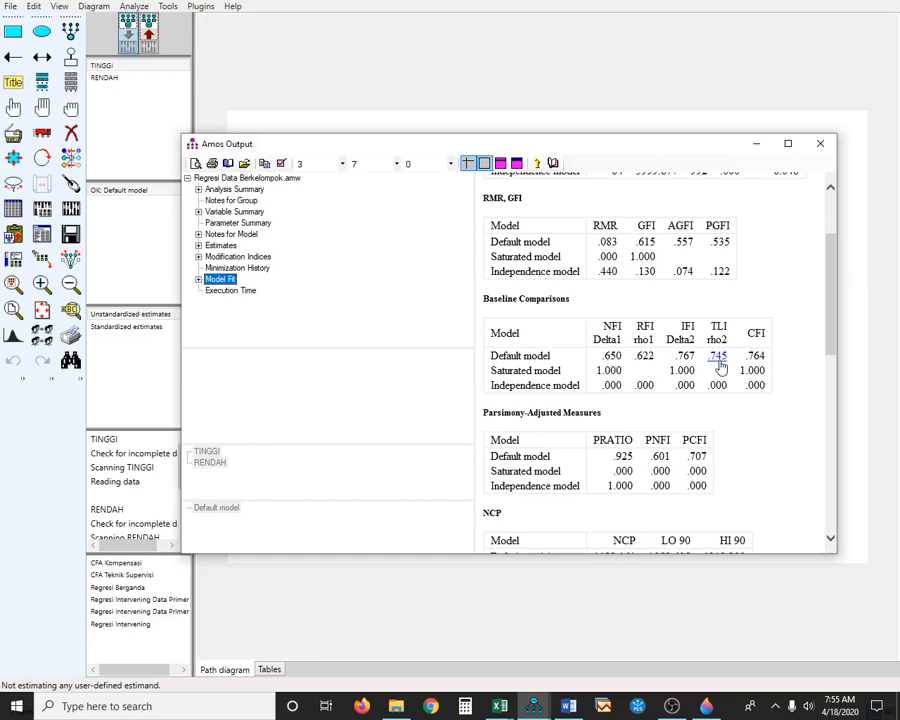
scroll(719, 368, down, 3)
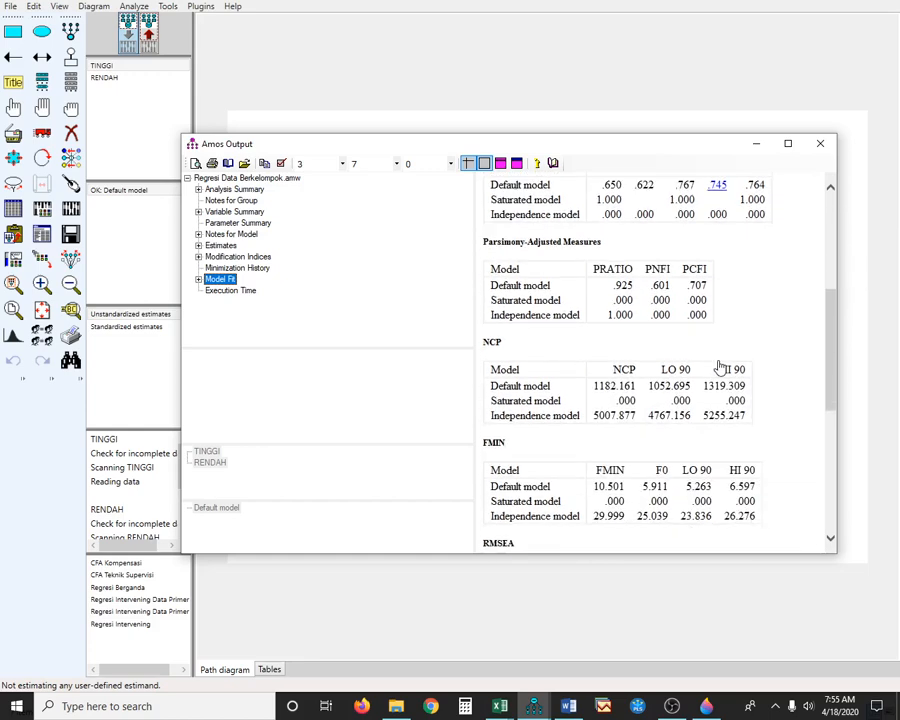
scroll(719, 368, down, 1)
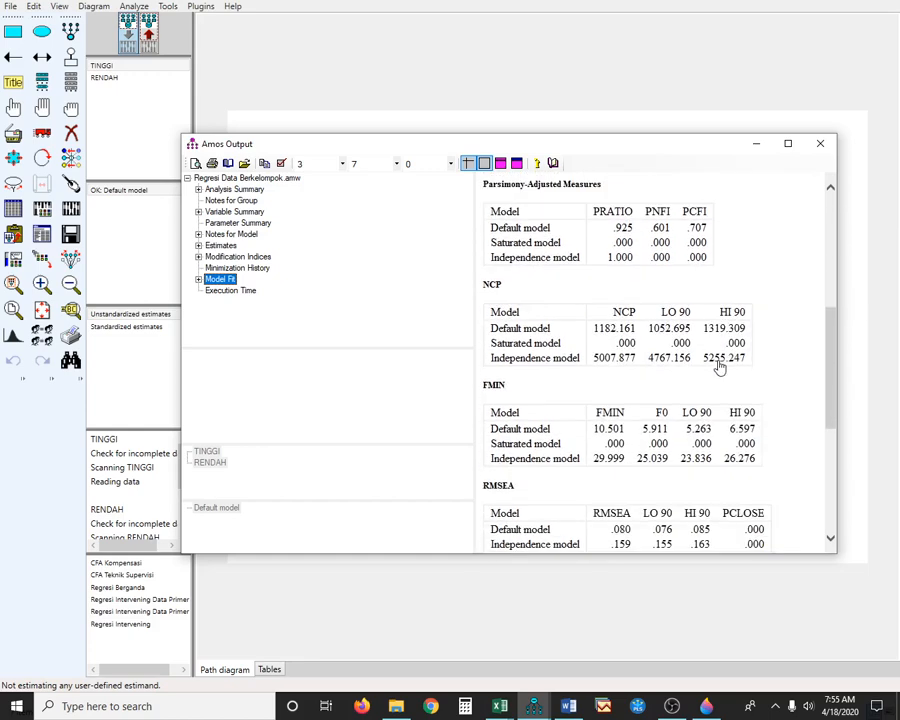
scroll(719, 368, down, 1)
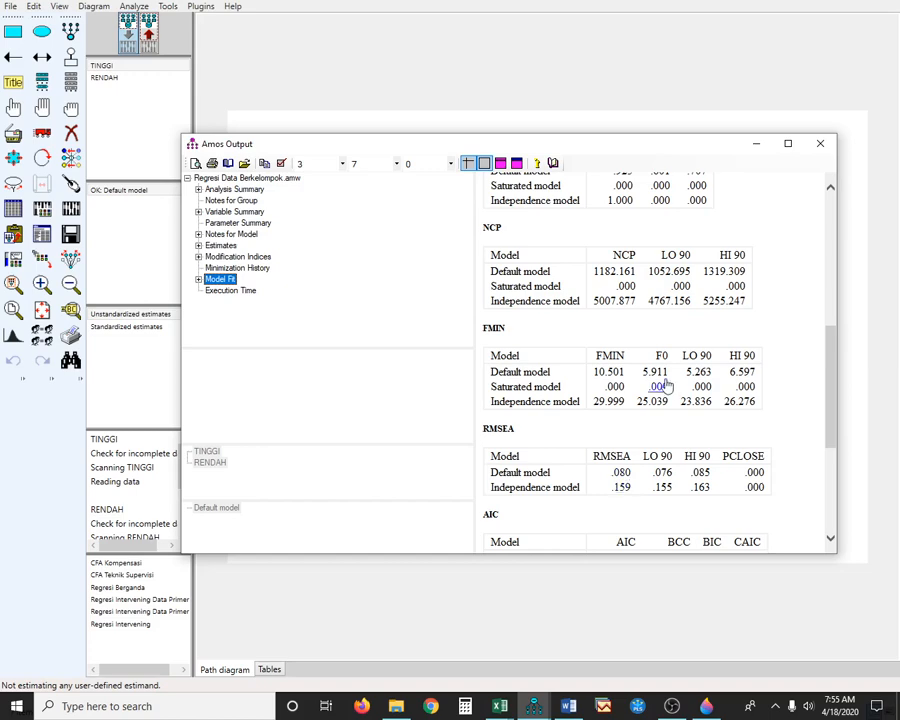
scroll(667, 385, up, 3)
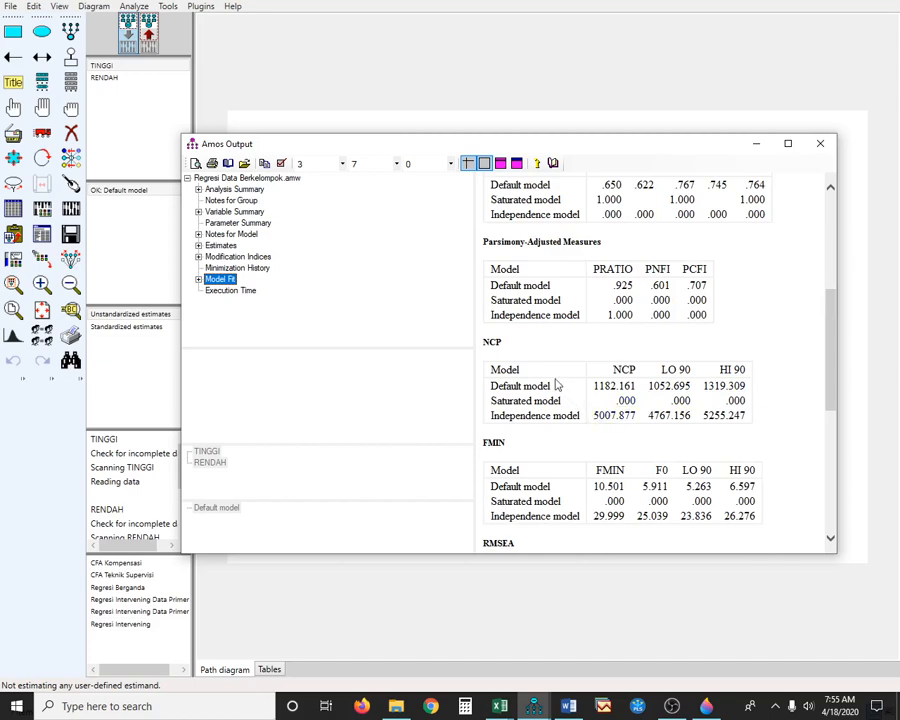
Step: Display the Modification Indices and look through the covariances for the TINGGI group
click(240, 259)
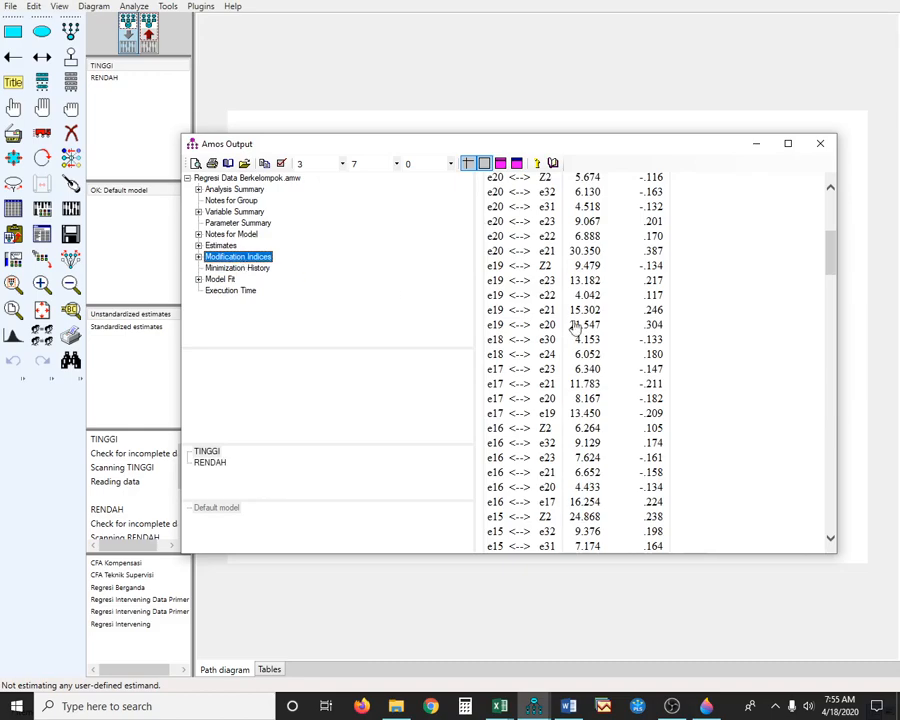
scroll(660, 355, up, 6)
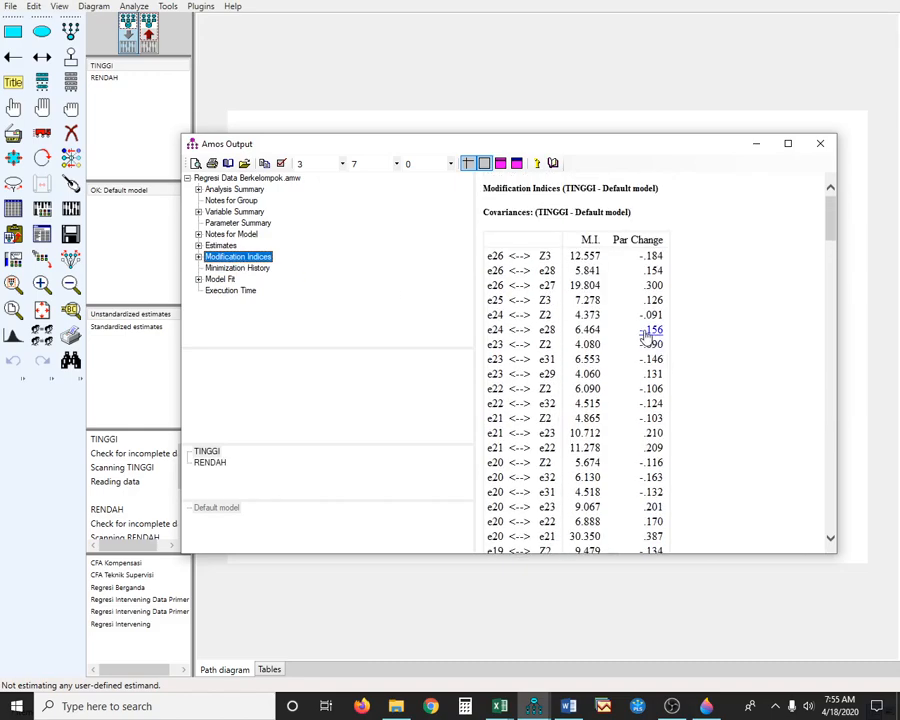
scroll(605, 340, down, 4)
scroll(607, 340, down, 8)
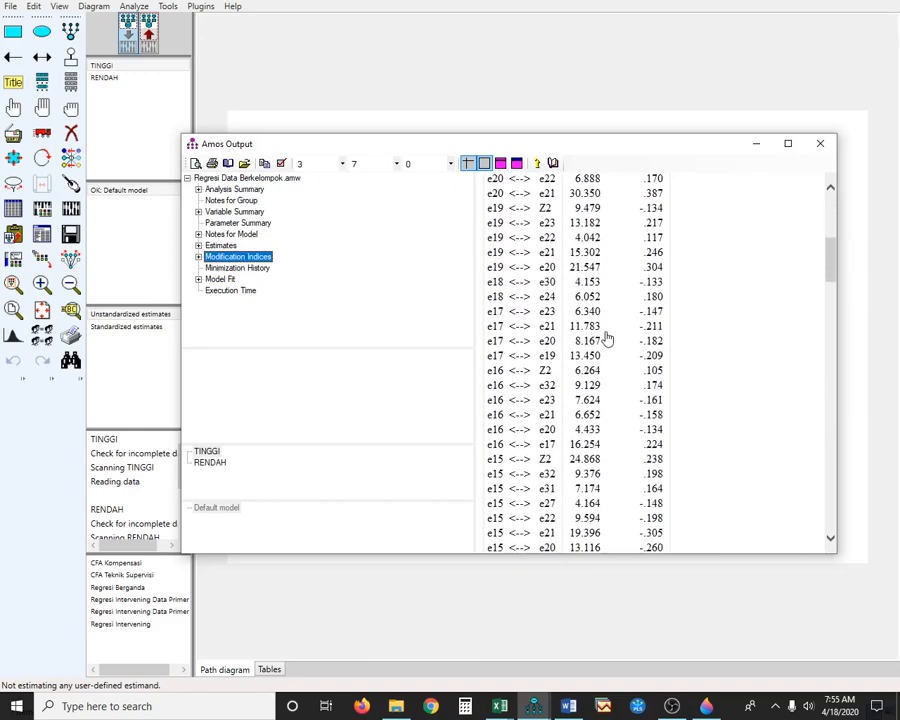
scroll(615, 342, up, 12)
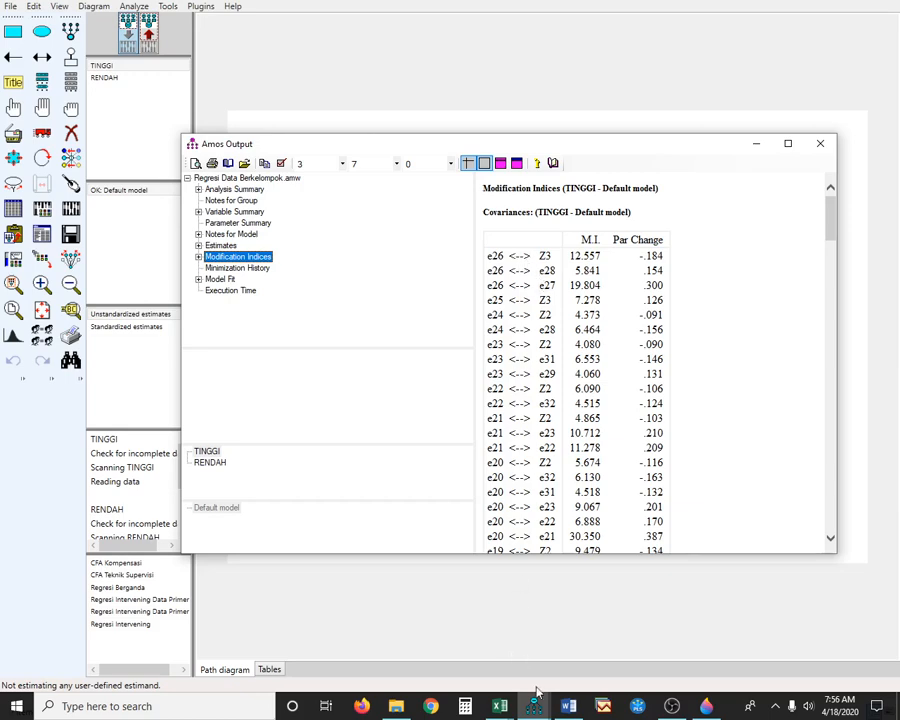
Step: Return to the path diagram window and save the multi-group model
mouse_move(530, 708)
click(490, 615)
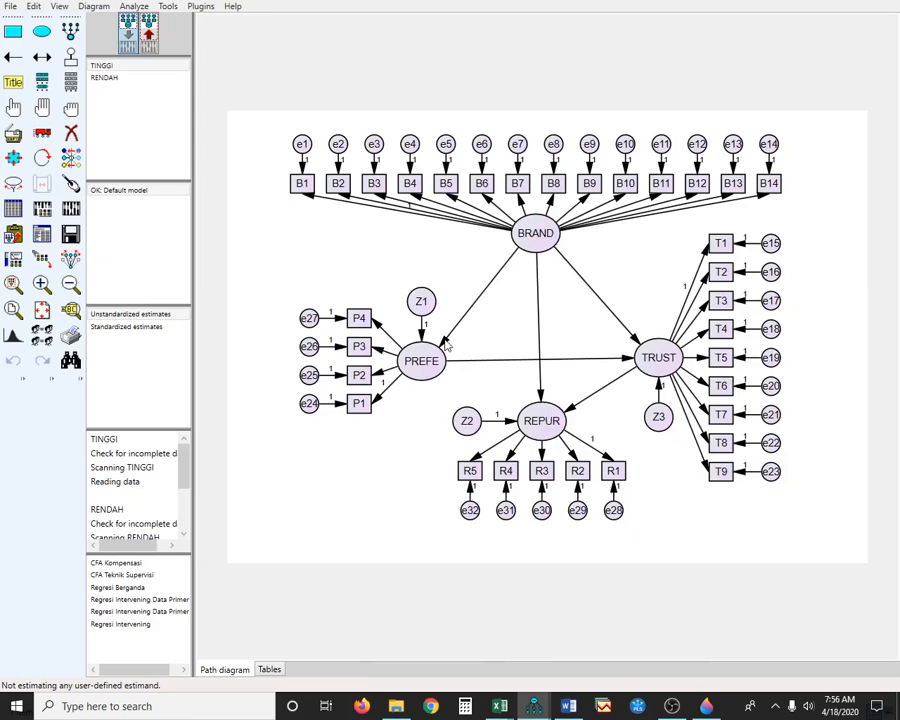
click(14, 8)
click(62, 98)
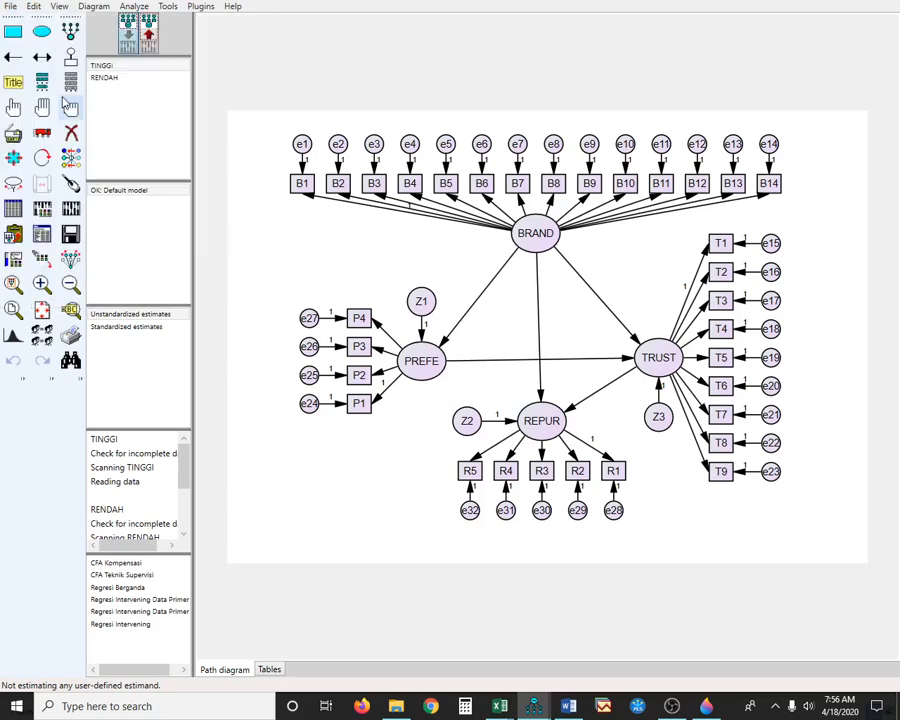